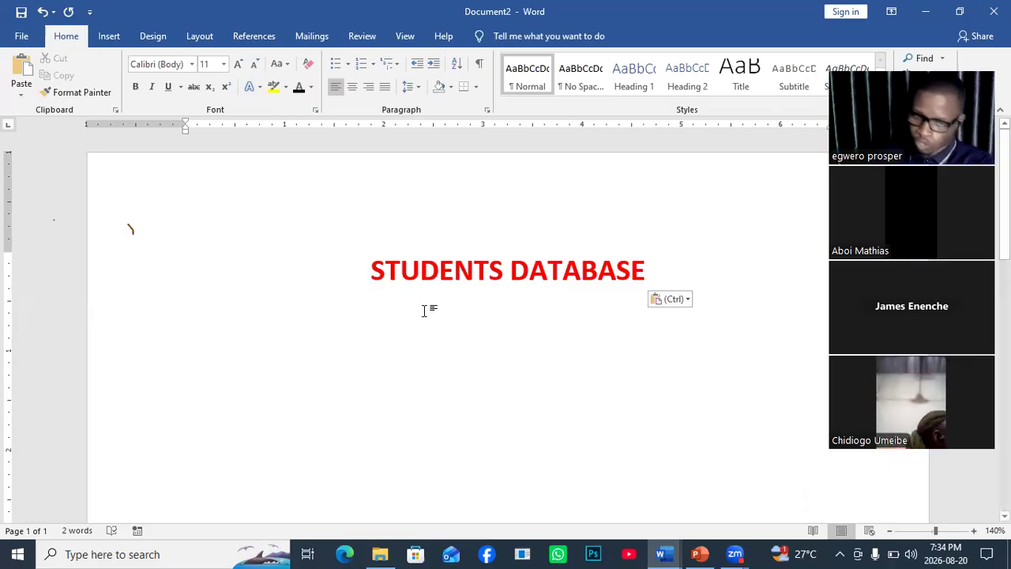
- Insert a table with 12 columns and 51 rows on the line below the STUDENTS DATABASE heading
{"action": "scroll", "coordinate": [544, 288], "scroll_direction": "down", "scroll_amount": 1}
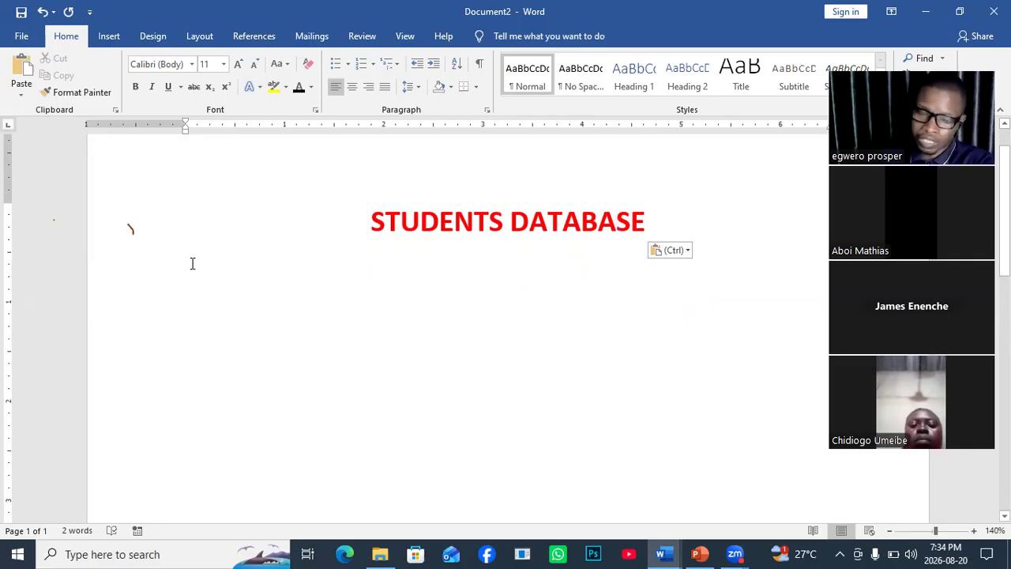
{"action": "left_click", "coordinate": [109, 39]}
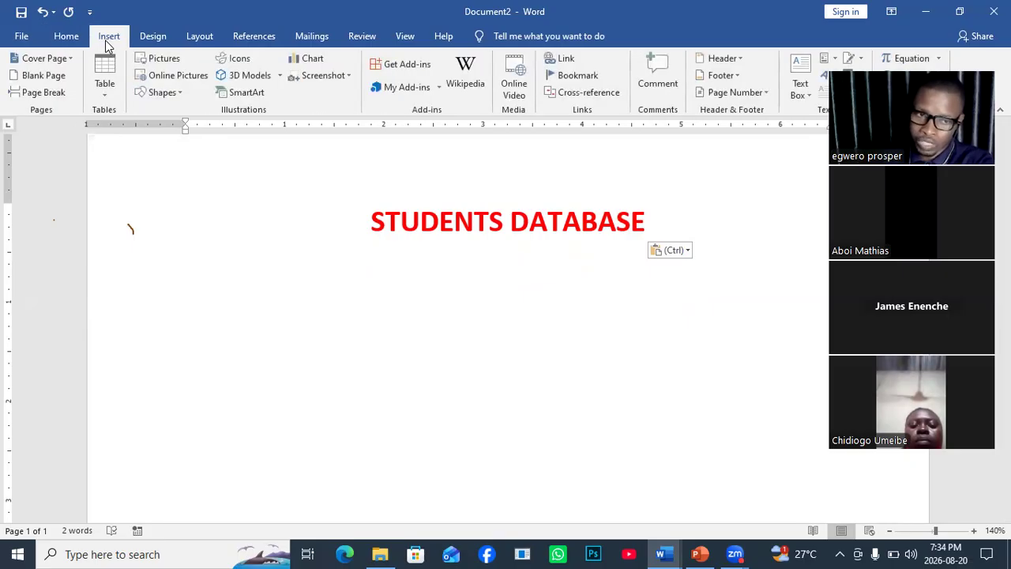
{"action": "left_click", "coordinate": [103, 95]}
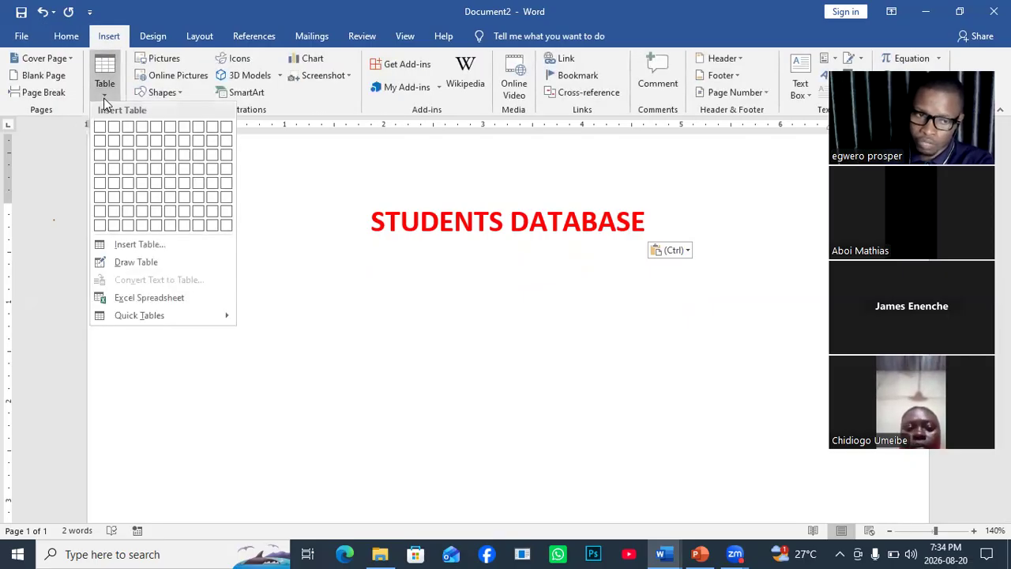
{"action": "left_click", "coordinate": [136, 247]}
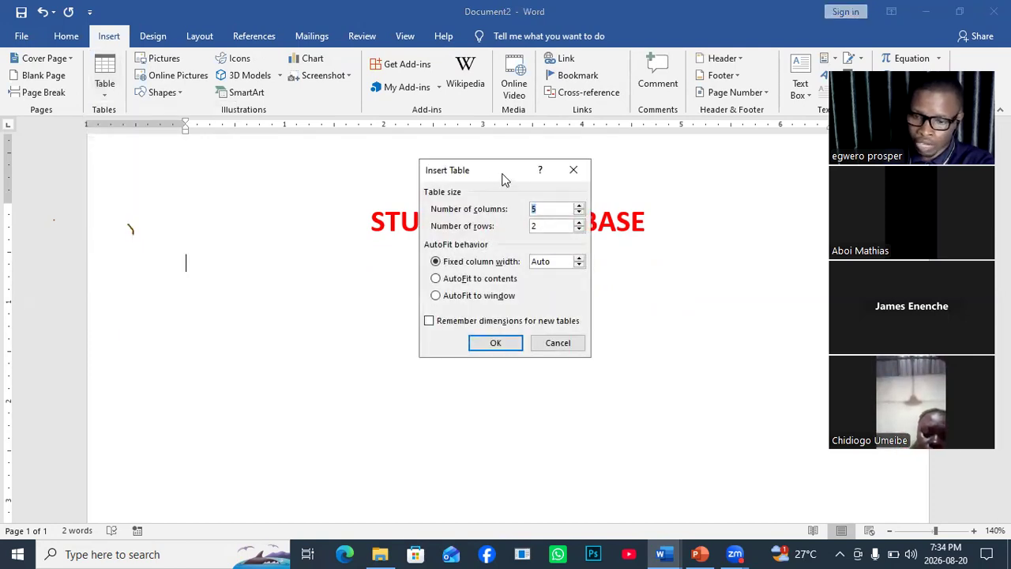
{"action": "left_click_drag", "start_coordinate": [504, 179], "coordinate": [307, 231]}
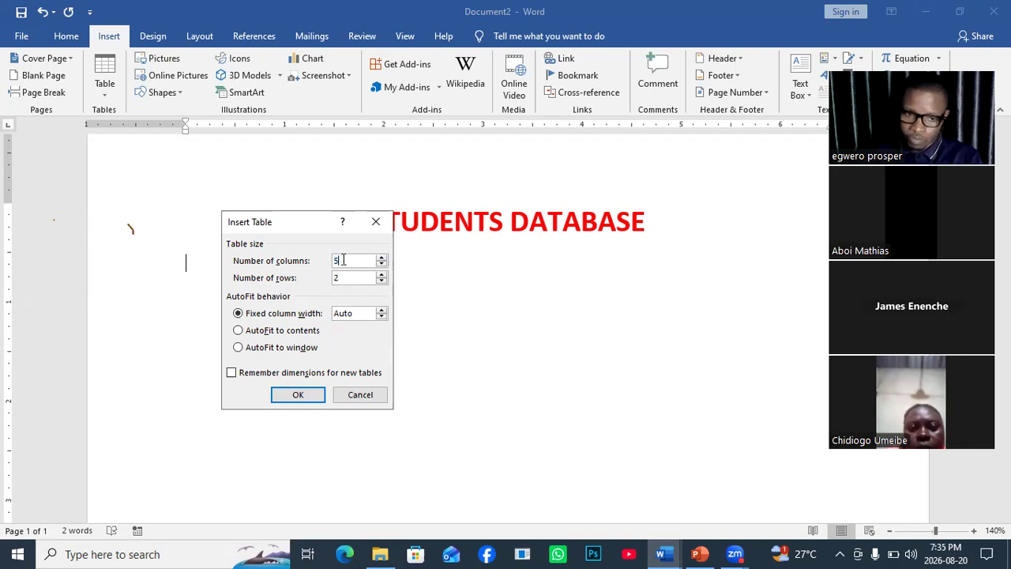
{"action": "type", "text": "12"}
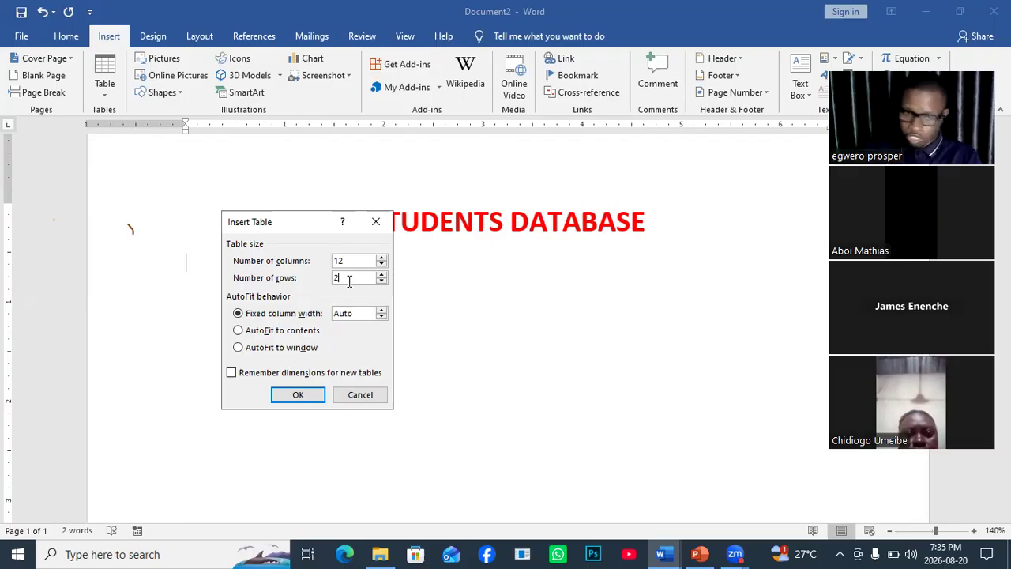
{"action": "left_click", "coordinate": [349, 282]}
{"action": "key", "text": "BackSpace"}
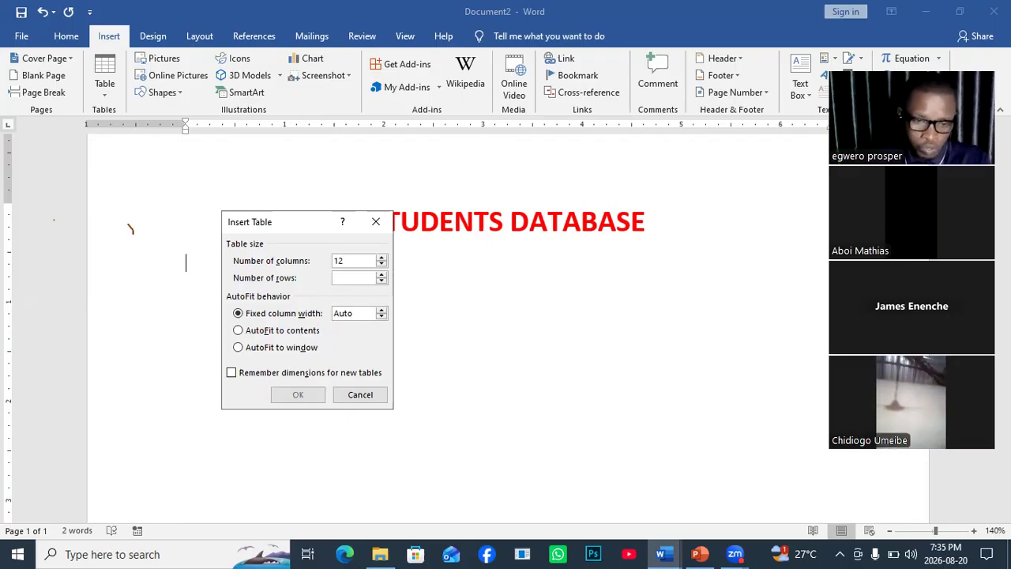
{"action": "type", "text": "51"}
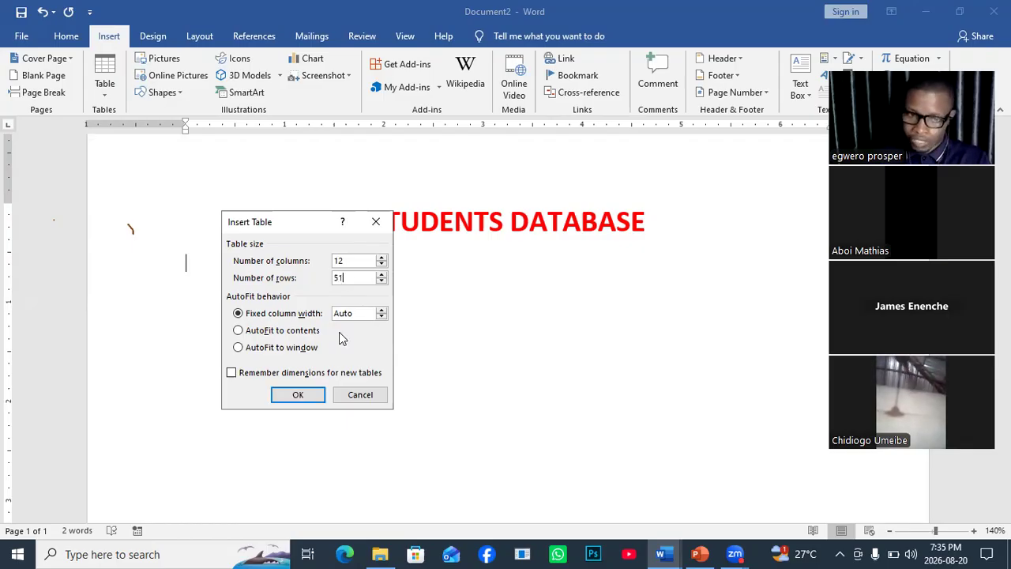
{"action": "left_click", "coordinate": [297, 395]}
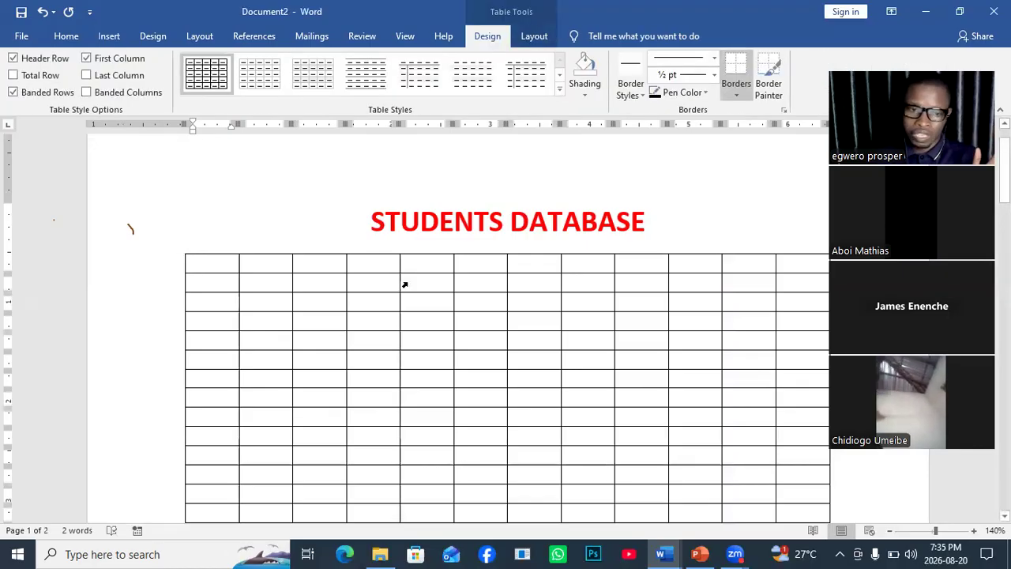
- Look over the inserted table, select it as a whole and delete it from the document
{"action": "scroll", "coordinate": [420, 349], "scroll_direction": "down", "scroll_amount": 3}
{"action": "scroll", "coordinate": [420, 349], "scroll_direction": "down", "scroll_amount": 10}
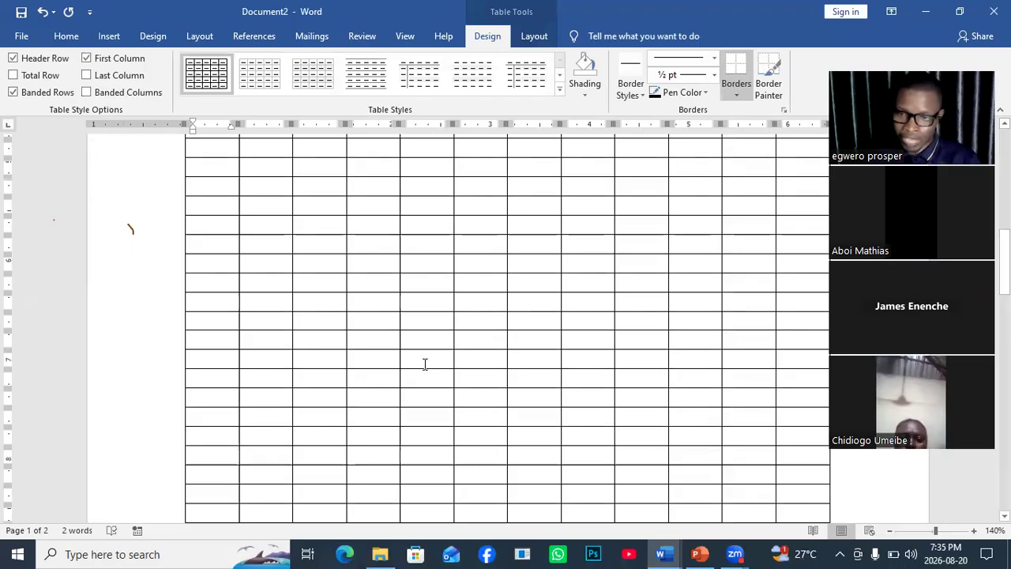
{"action": "scroll", "coordinate": [424, 365], "scroll_direction": "up", "scroll_amount": 10}
{"action": "scroll", "coordinate": [425, 364], "scroll_direction": "up", "scroll_amount": 4}
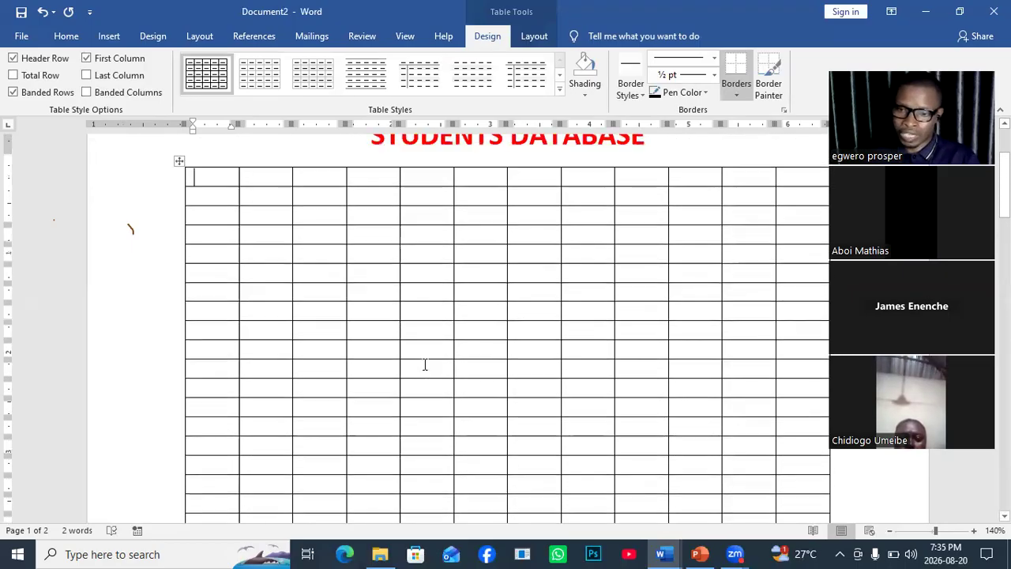
{"action": "scroll", "coordinate": [424, 365], "scroll_direction": "down", "scroll_amount": 1}
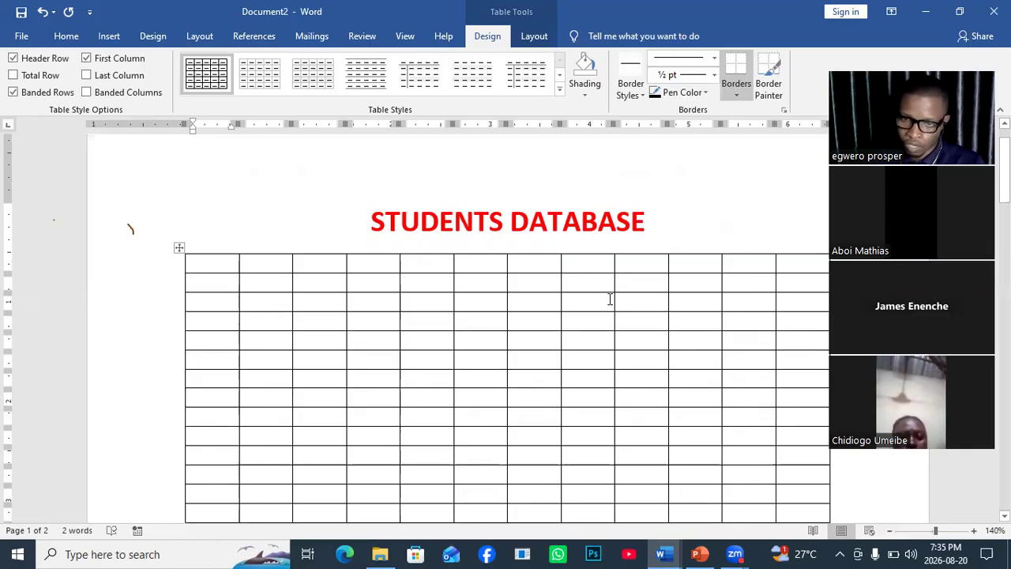
{"action": "left_click", "coordinate": [178, 249]}
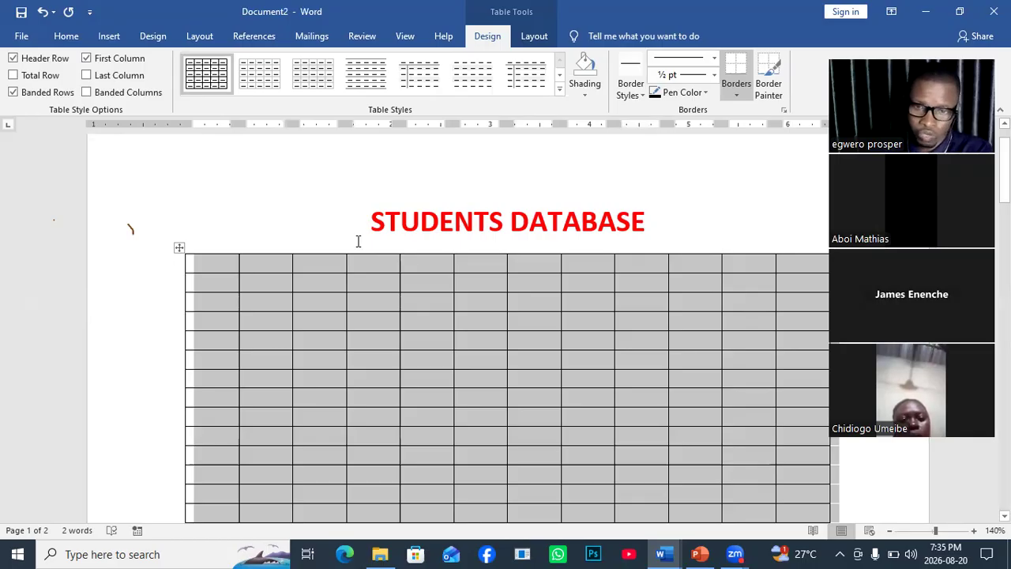
{"action": "left_click", "coordinate": [527, 38]}
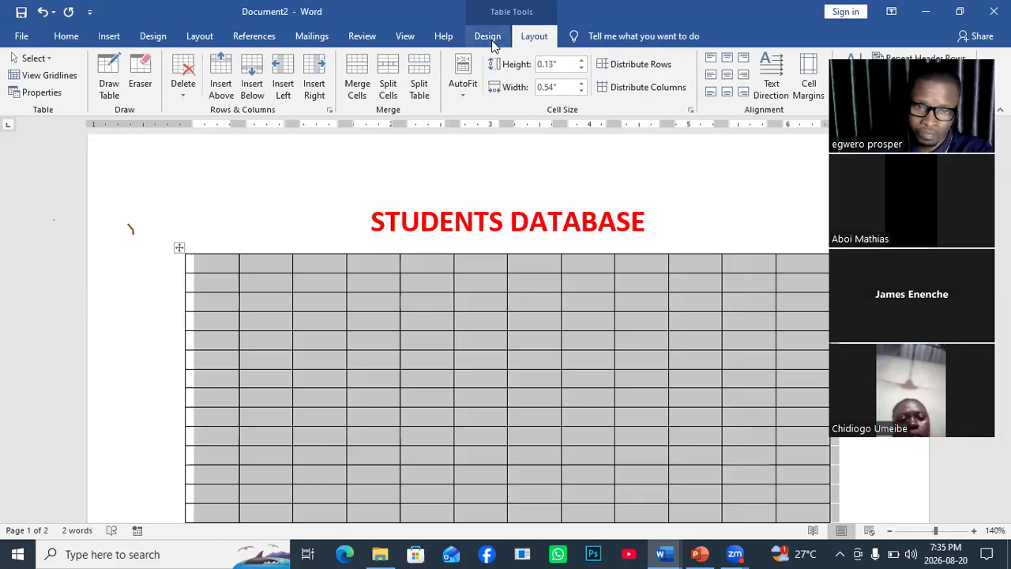
{"action": "left_click", "coordinate": [182, 95]}
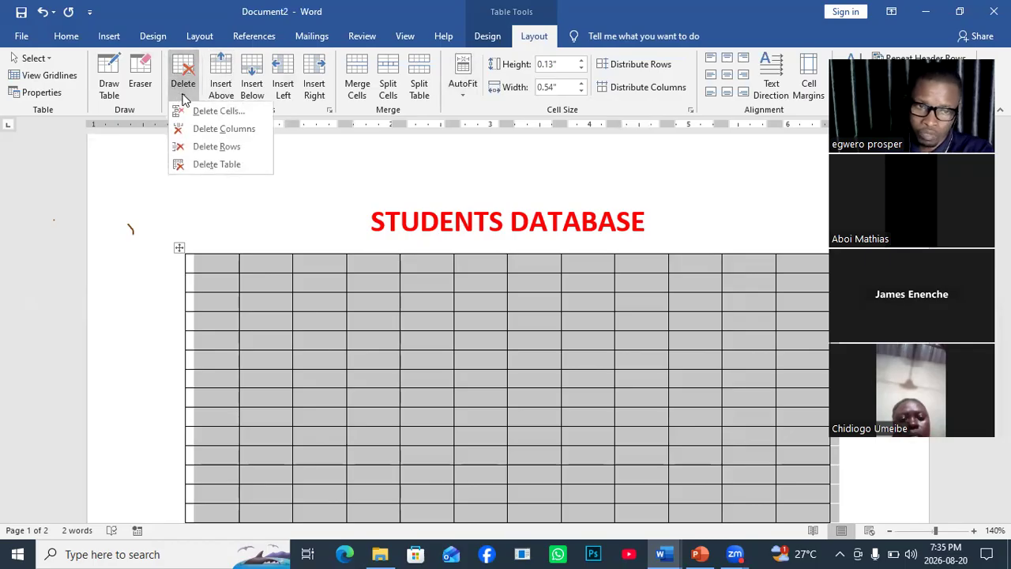
{"action": "left_click", "coordinate": [264, 295]}
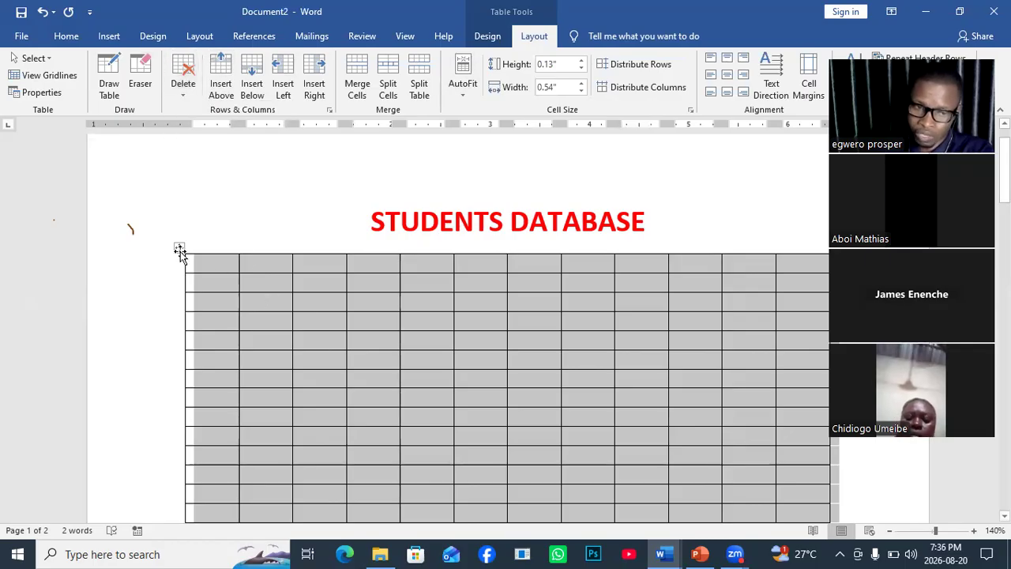
{"action": "left_click", "coordinate": [180, 249]}
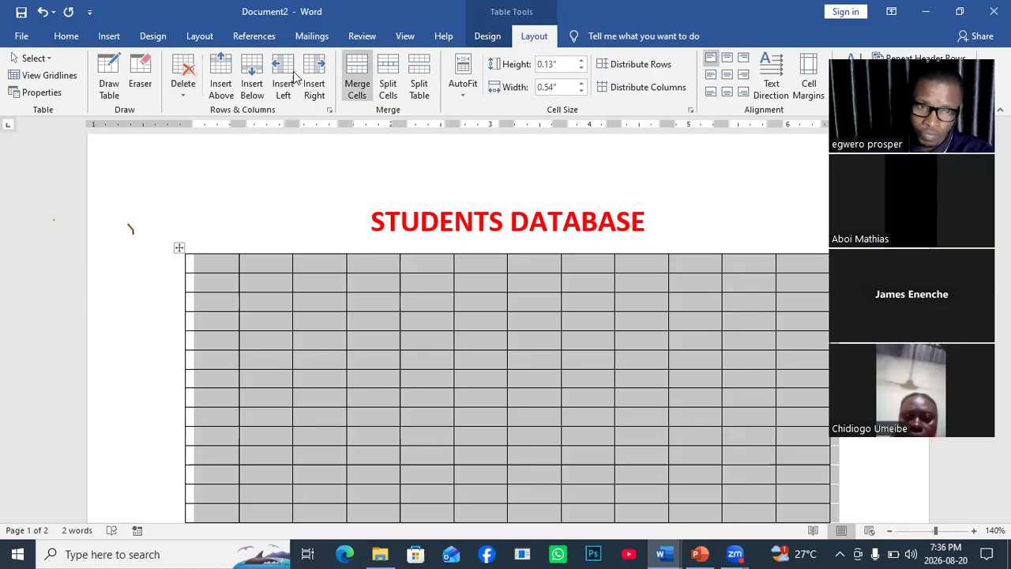
{"action": "left_click", "coordinate": [184, 88]}
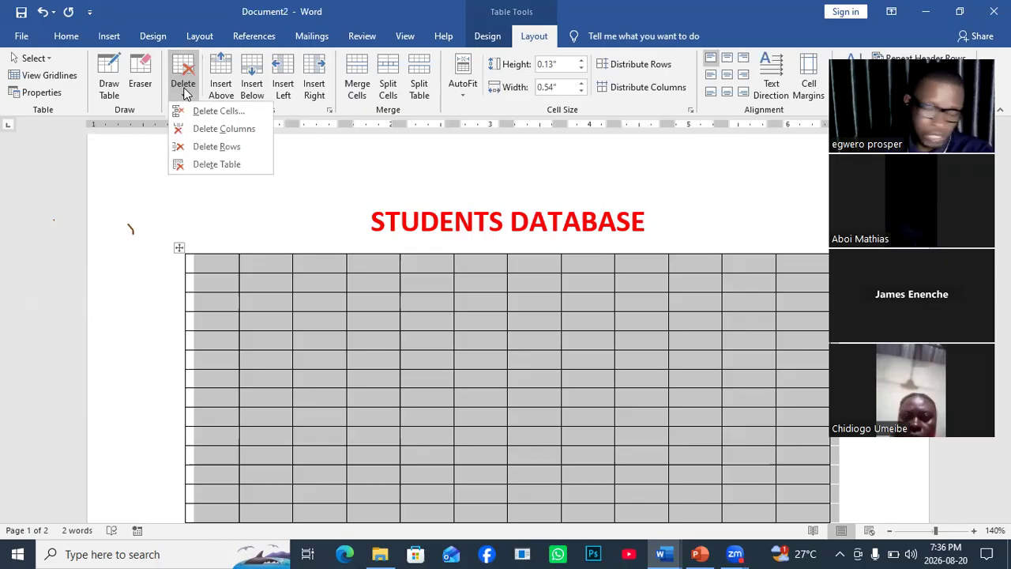
{"action": "left_click", "coordinate": [198, 165]}
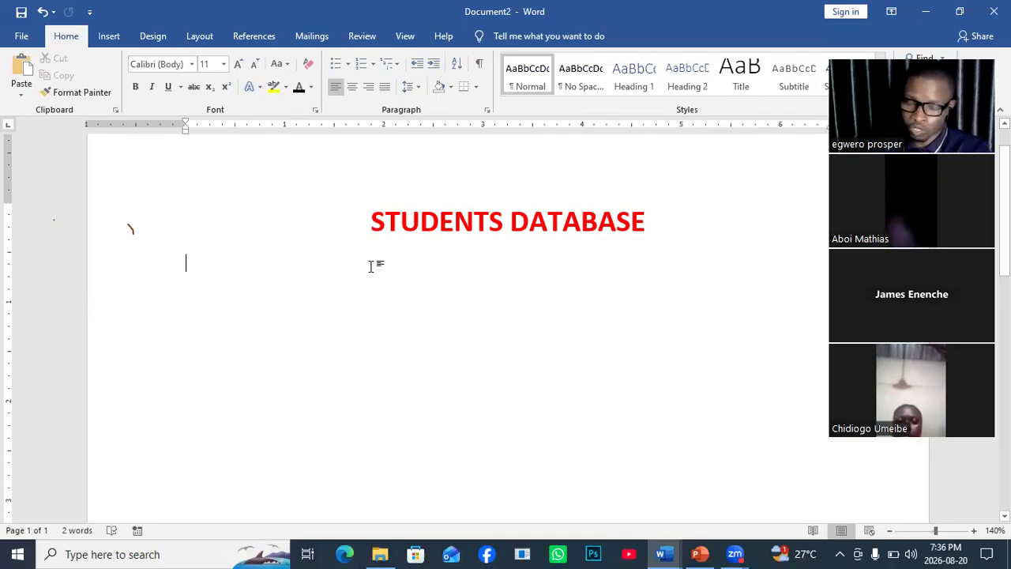
- Try to generate a table from the characters "----+++" on the line below the heading, and erase them
{"action": "type", "text": "-"}
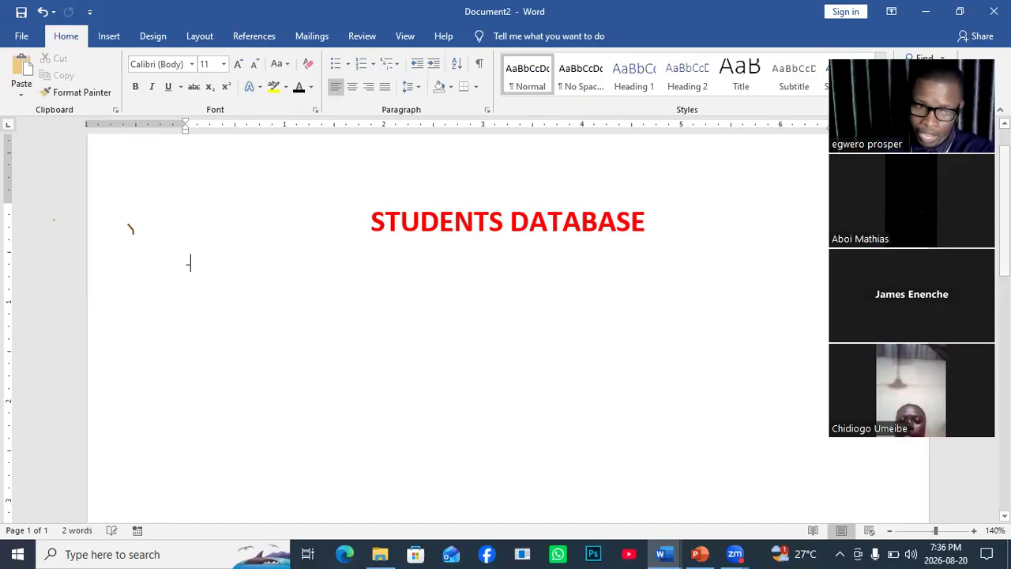
{"action": "type", "text": "---"}
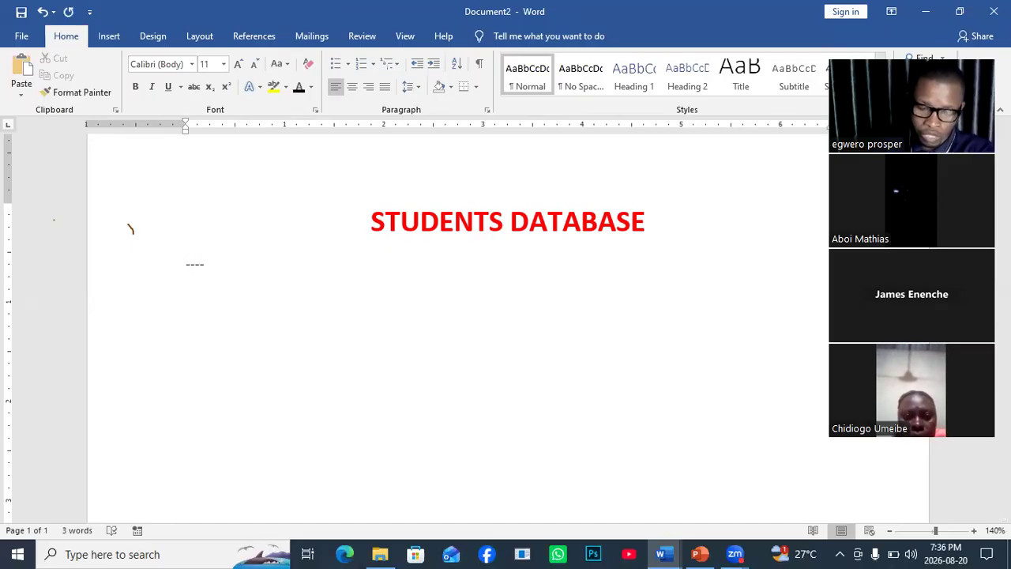
{"action": "type", "text": "+++"}
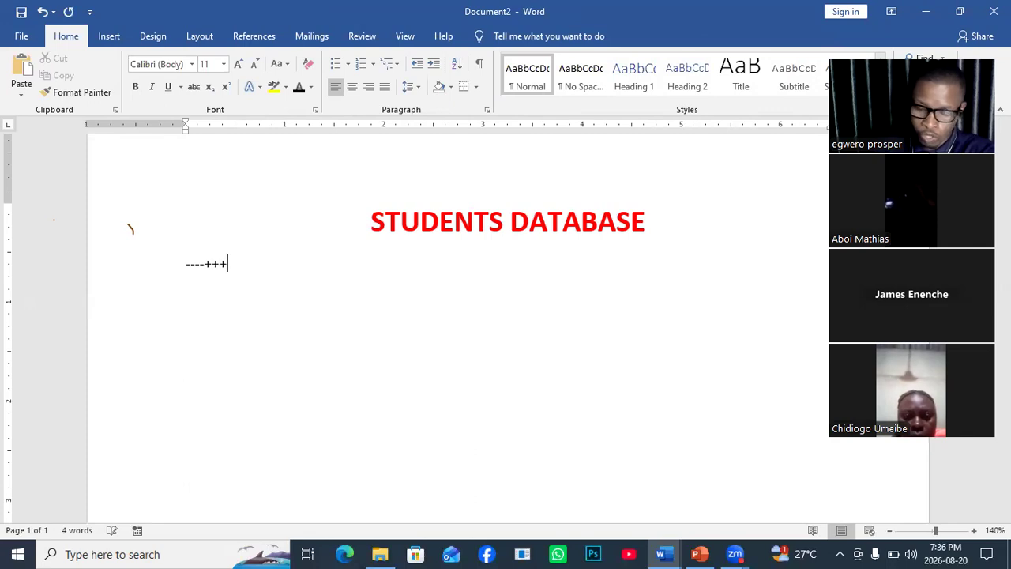
{"action": "key", "text": "Return"}
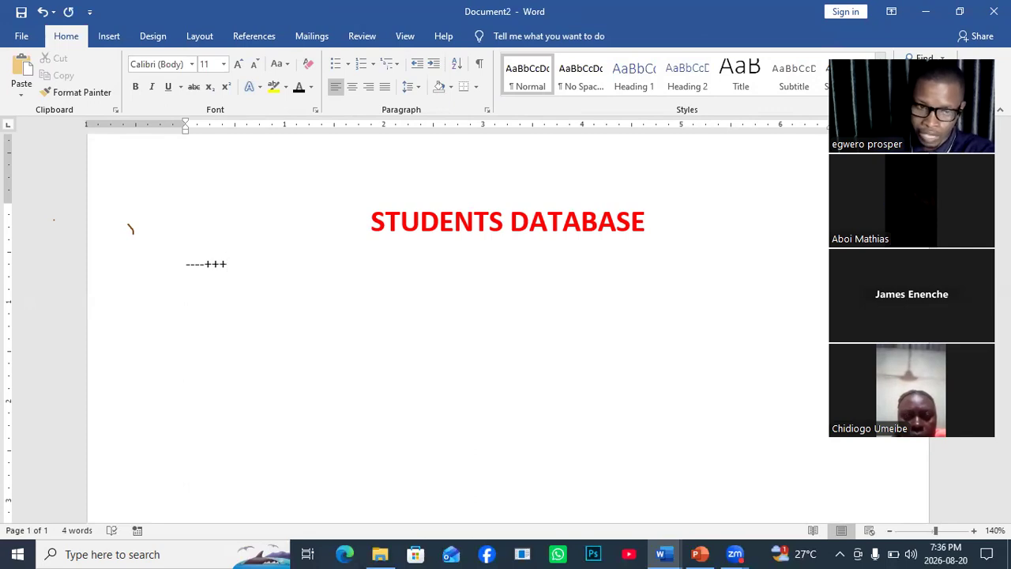
{"action": "key", "text": "BackSpace"}
{"action": "key", "text": "BackSpace"}
{"action": "key", "text": "BackSpace"}
{"action": "key", "text": "BackSpace"}
{"action": "key", "text": "BackSpace"}
{"action": "key", "text": "BackSpace"}
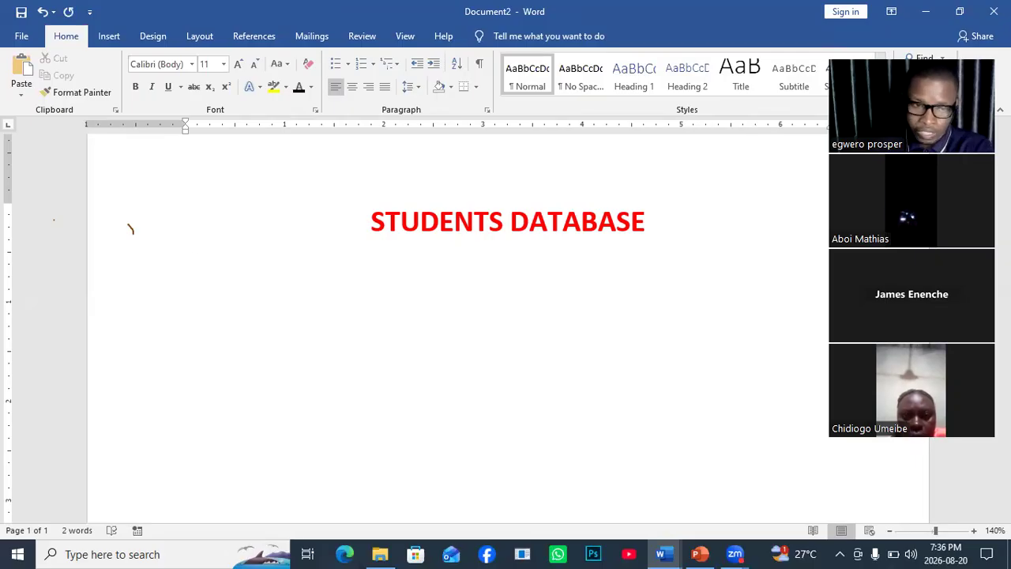
- Try the reversed character pattern "+++---" on the line below the heading, and erase it
{"action": "type", "text": "+++"}
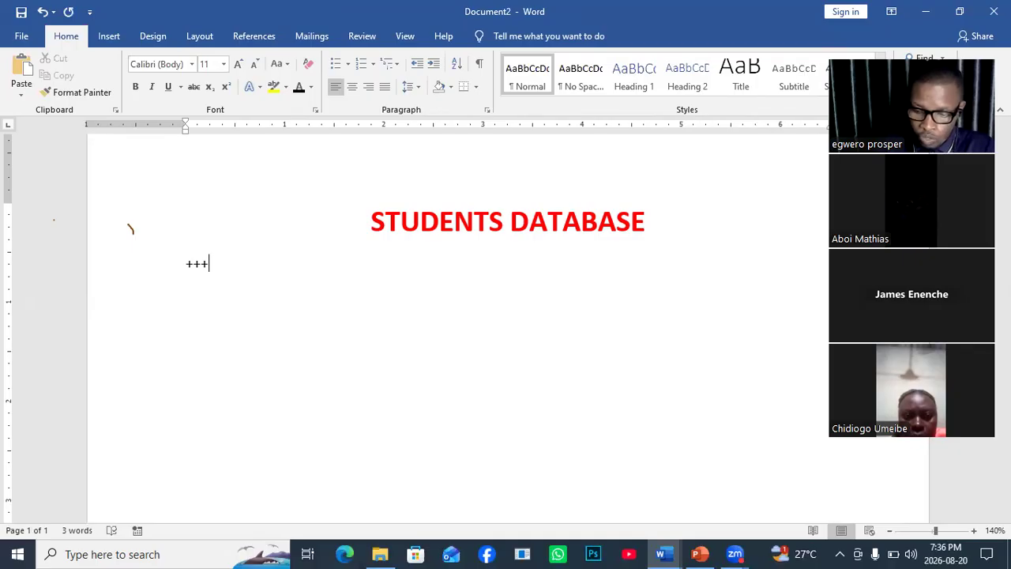
{"action": "type", "text": "---"}
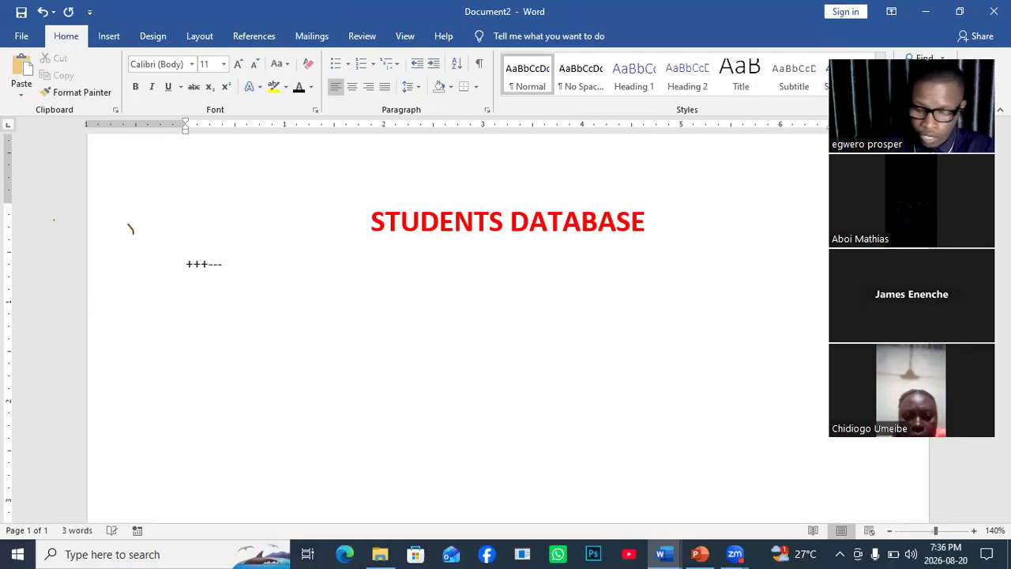
{"action": "key", "text": "BackSpace"}
{"action": "key", "text": "BackSpace"}
{"action": "key", "text": "BackSpace"}
{"action": "key", "text": "BackSpace"}
{"action": "key", "text": "BackSpace"}
{"action": "key", "text": "BackSpace"}
{"action": "key", "text": "BackSpace"}
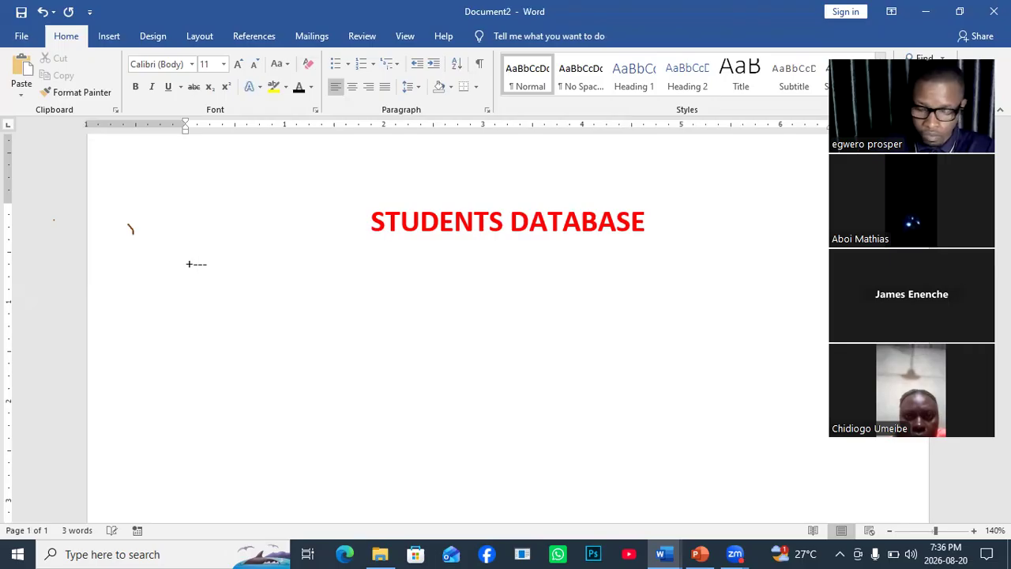
{"action": "key", "text": "BackSpace"}
{"action": "key", "text": "BackSpace"}
{"action": "key", "text": "BackSpace"}
{"action": "key", "text": "BackSpace"}
{"action": "key", "text": "BackSpace"}
{"action": "key", "text": "BackSpace"}
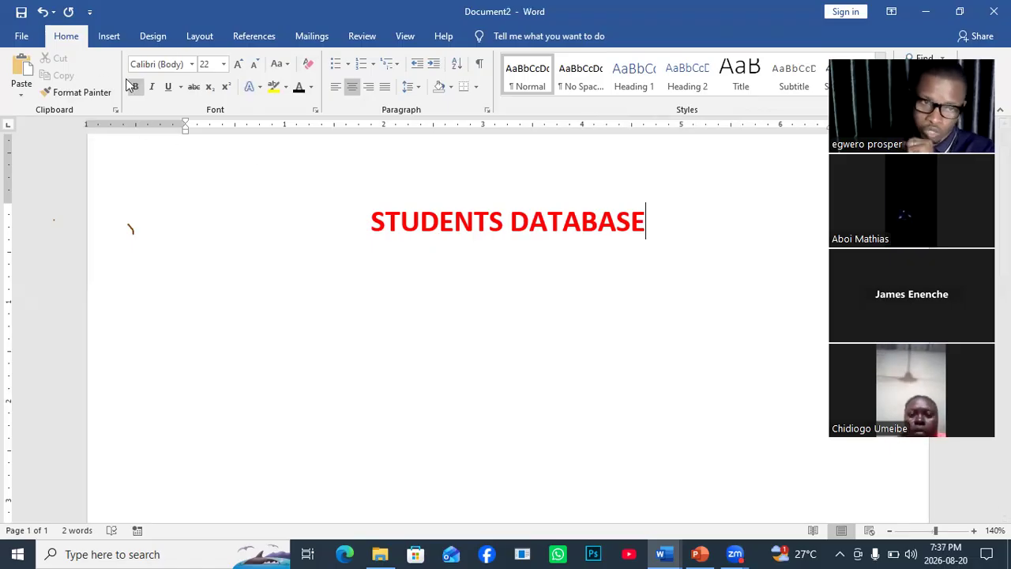
- Add a left-aligned line below the heading with font size 12 and bold turned off
{"action": "left_click", "coordinate": [151, 252]}
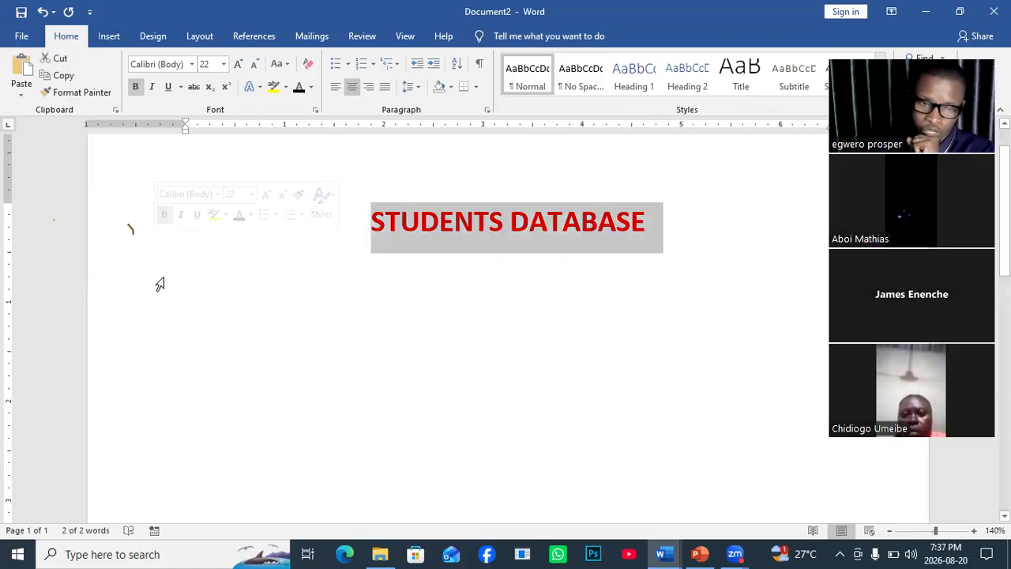
{"action": "left_click", "coordinate": [702, 230]}
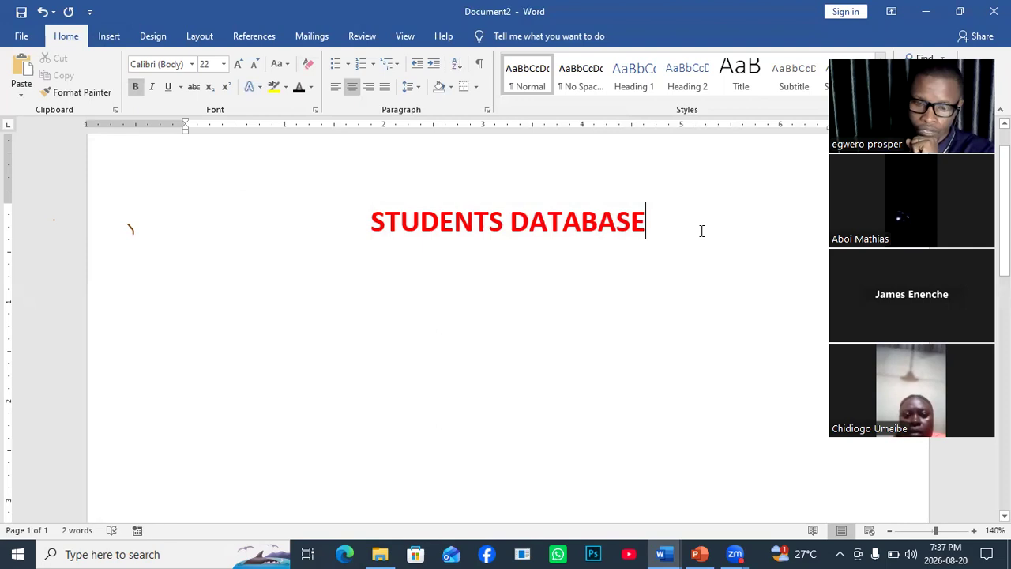
{"action": "key", "text": "Return"}
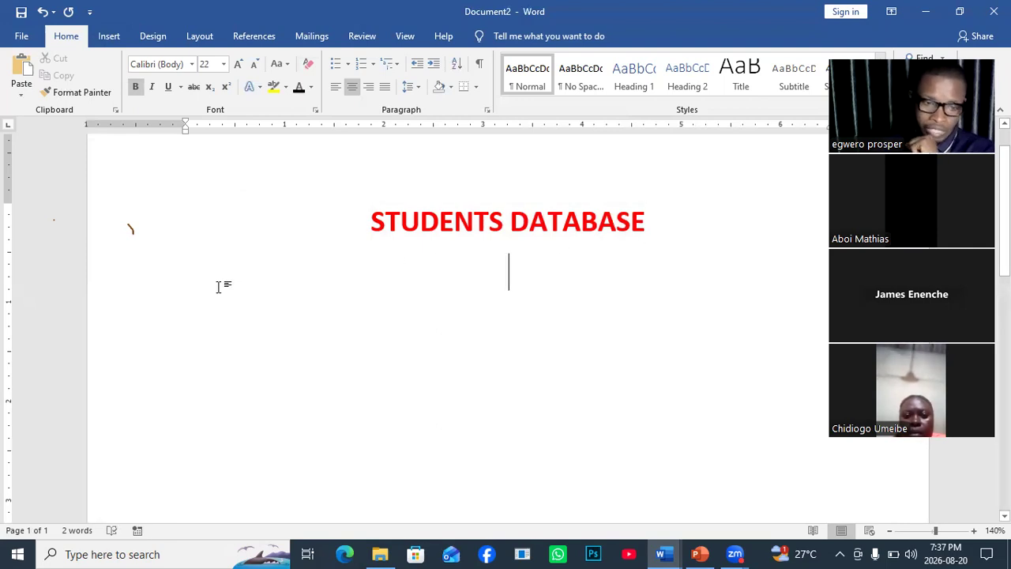
{"action": "left_click", "coordinate": [336, 86]}
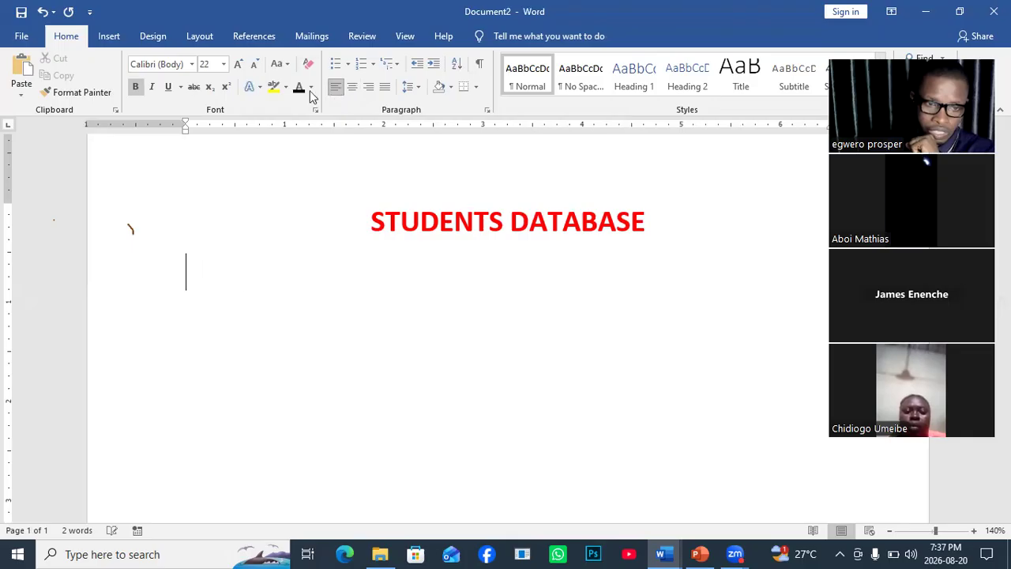
{"action": "left_click", "coordinate": [224, 64]}
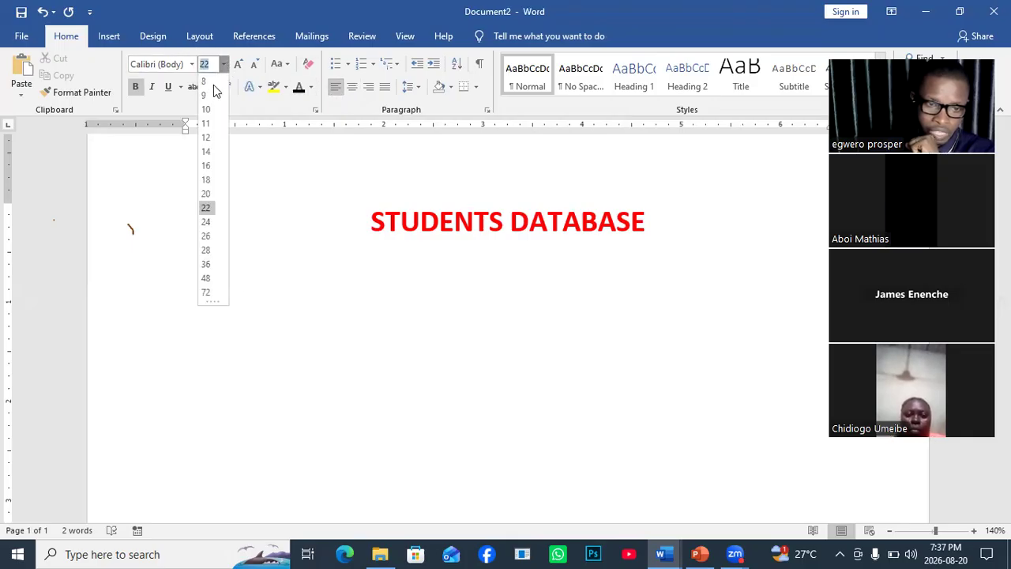
{"action": "left_click", "coordinate": [210, 140]}
{"action": "left_click", "coordinate": [136, 87]}
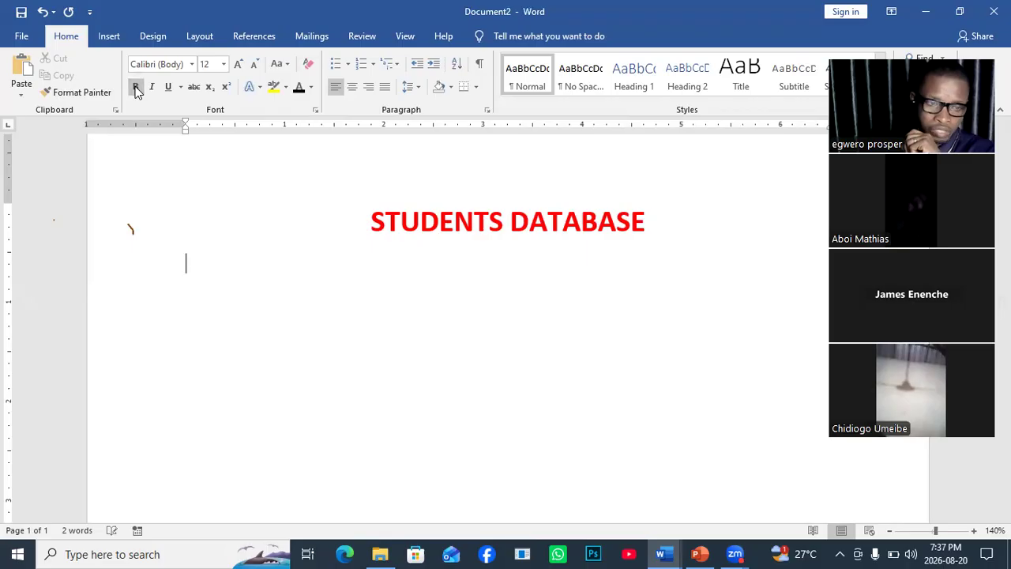
- Insert a table with five columns and one row below the STUDENTS DATABASE heading
{"action": "left_click", "coordinate": [109, 36]}
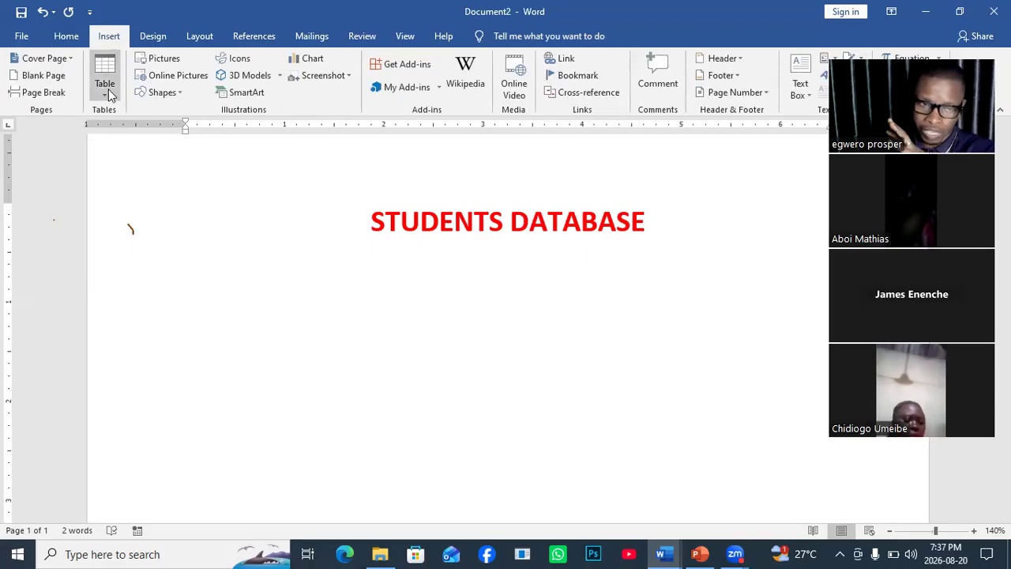
{"action": "left_click", "coordinate": [106, 95]}
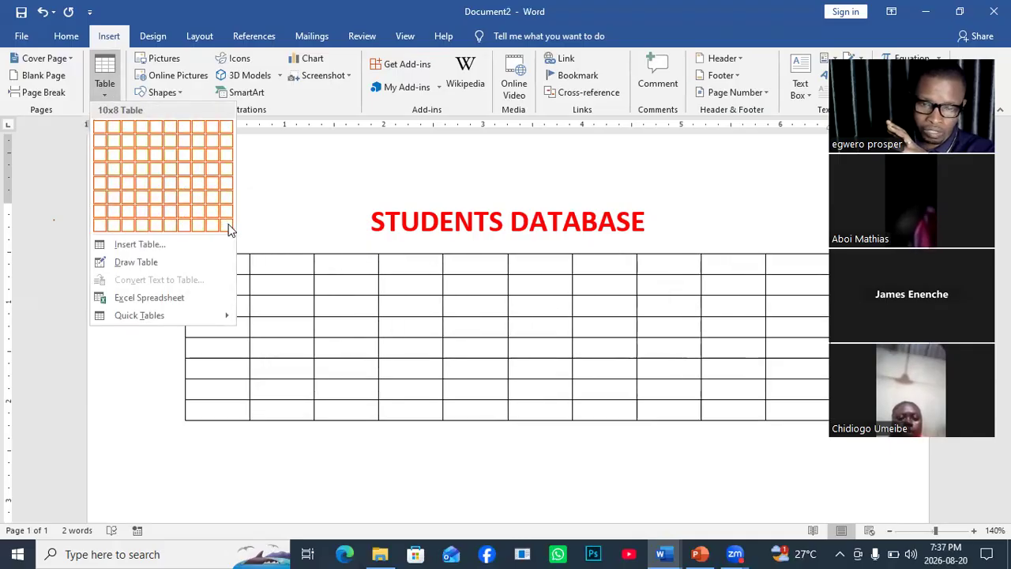
{"action": "left_click", "coordinate": [156, 126]}
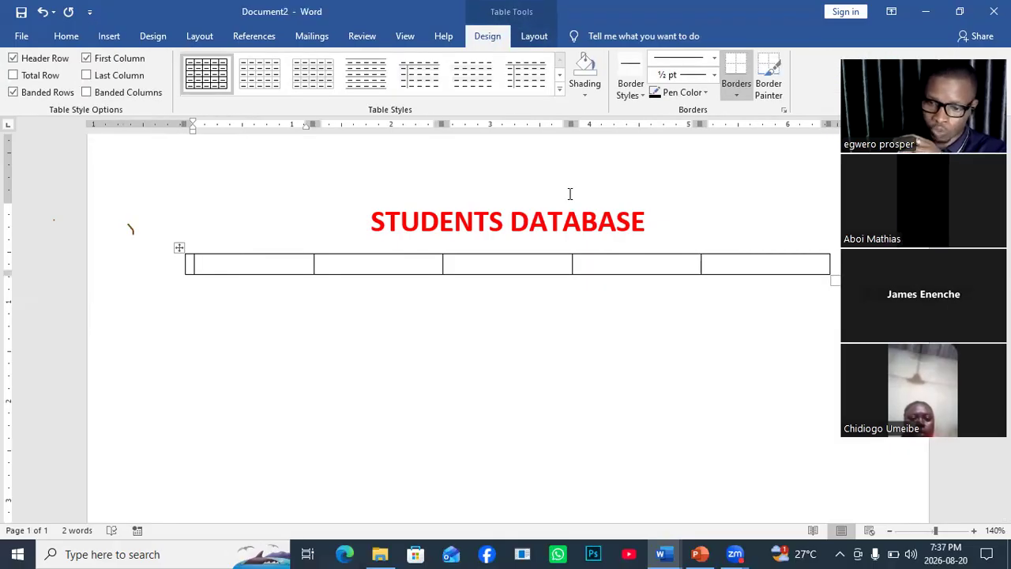
- Extend the table by five rows, adding each new row from the last cell of the current bottom row
{"action": "left_click", "coordinate": [809, 267]}
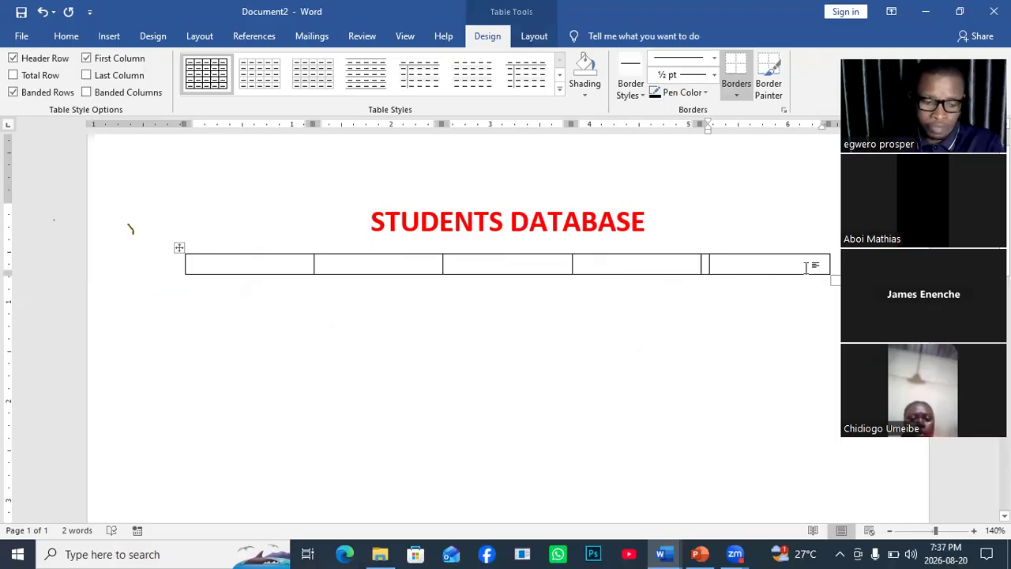
{"action": "key", "text": "Tab"}
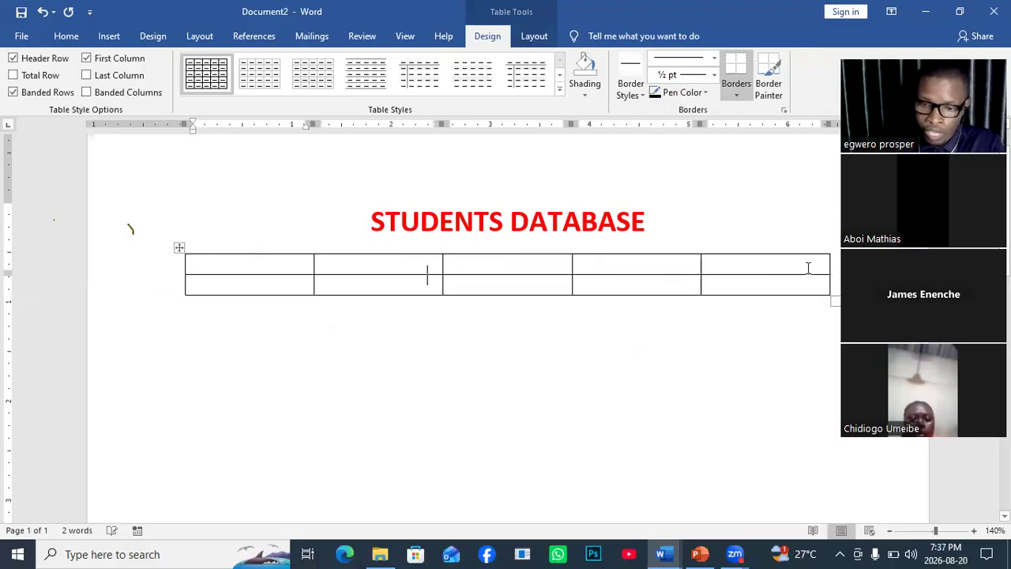
{"action": "left_click", "coordinate": [801, 287]}
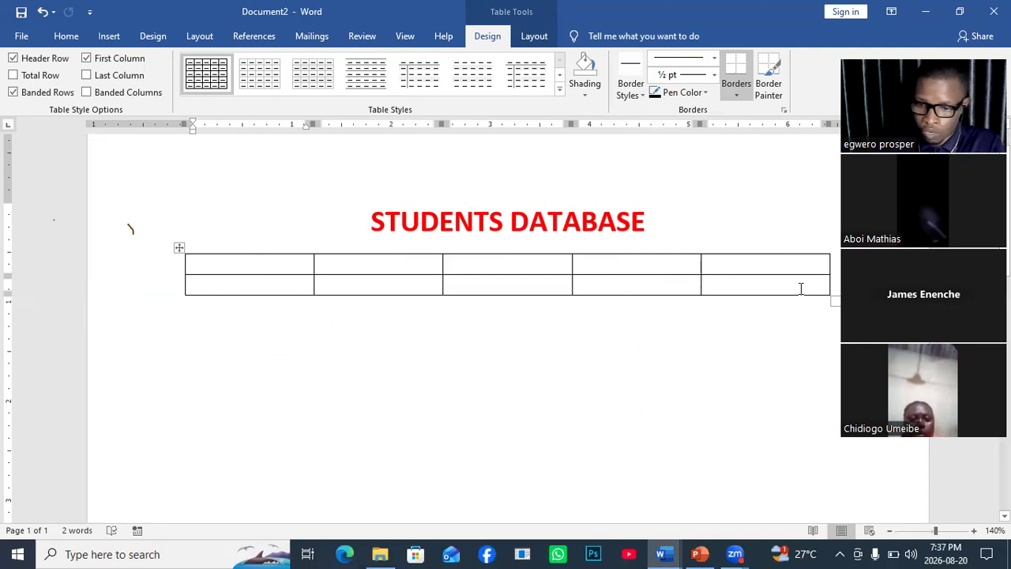
{"action": "key", "text": "Tab"}
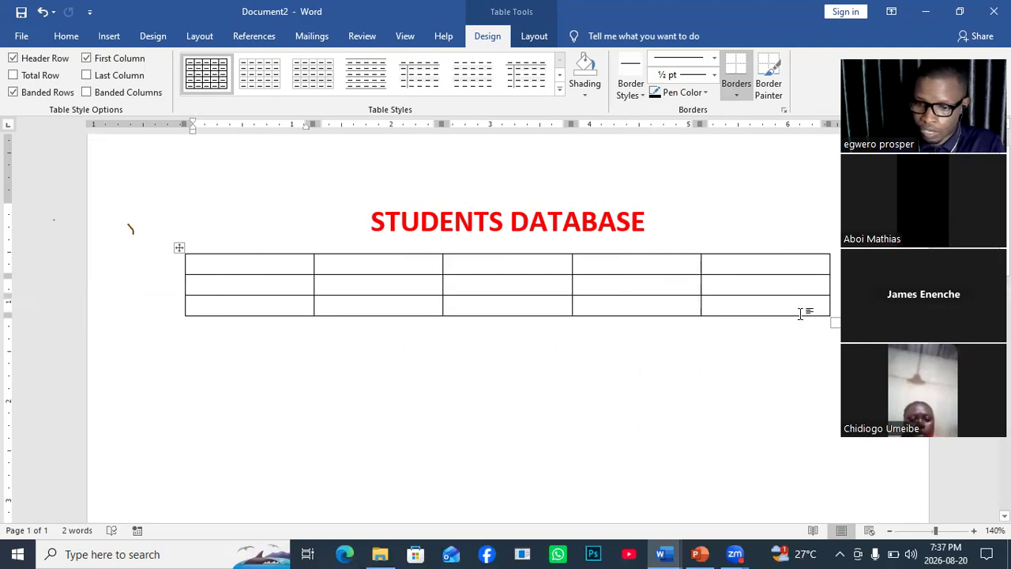
{"action": "left_click", "coordinate": [801, 314]}
{"action": "key", "text": "Tab"}
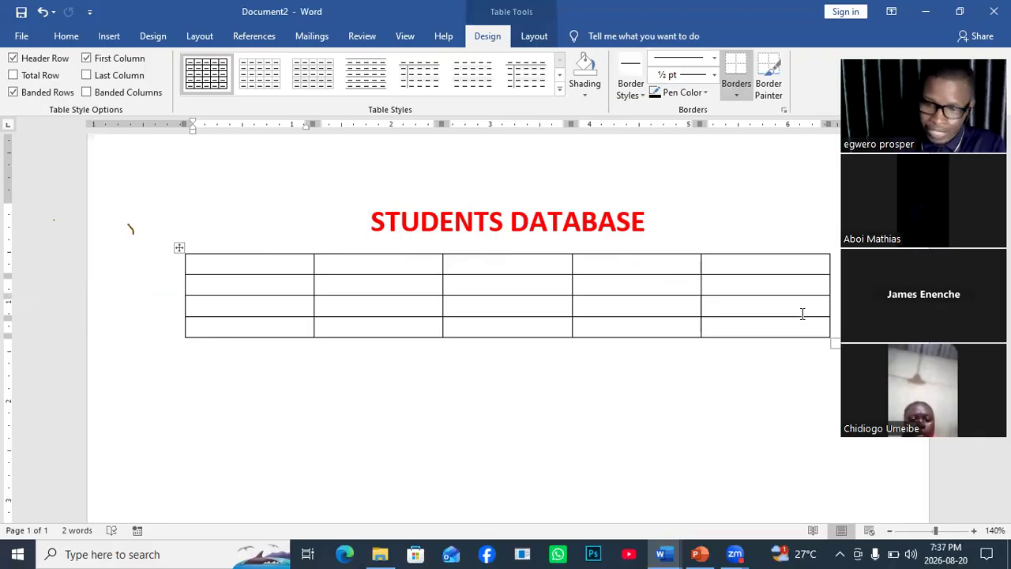
{"action": "left_click", "coordinate": [795, 333]}
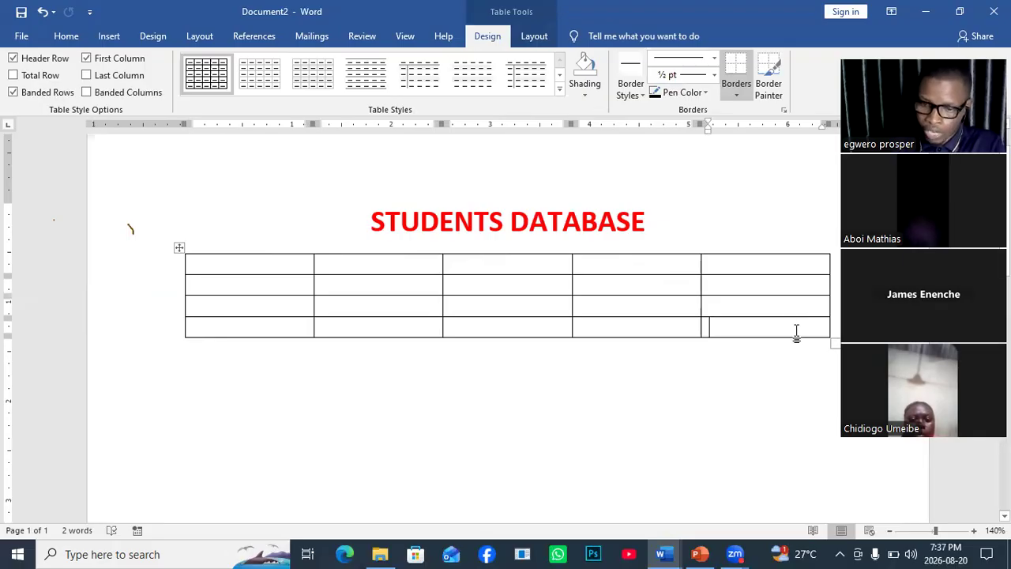
{"action": "key", "text": "Tab"}
{"action": "left_click", "coordinate": [783, 352]}
{"action": "key", "text": "Tab"}
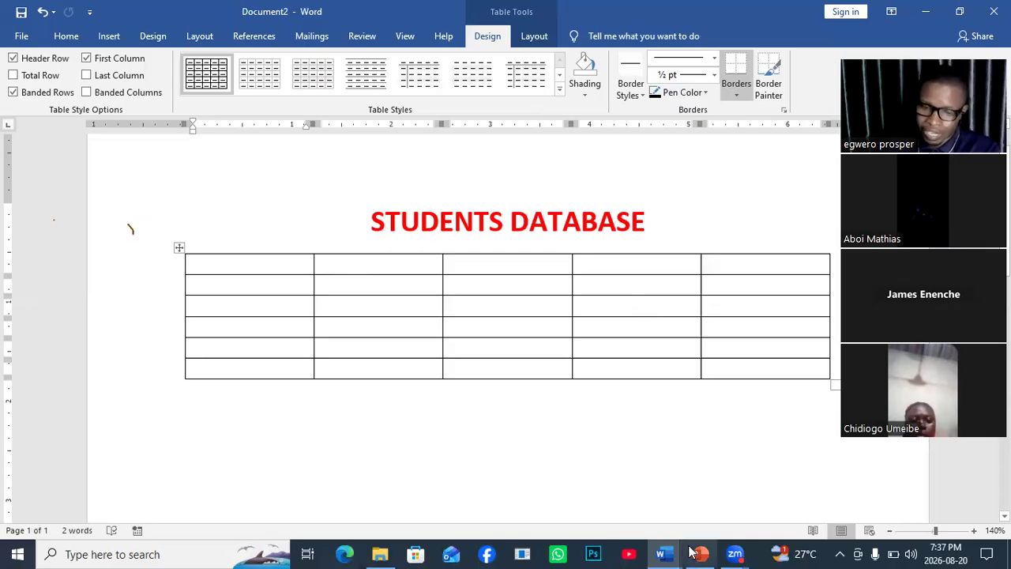
- Switch to Document1 and add the text "TABLES TOOLS" a few lines below the filled-in students table
{"action": "mouse_move", "coordinate": [721, 553]}
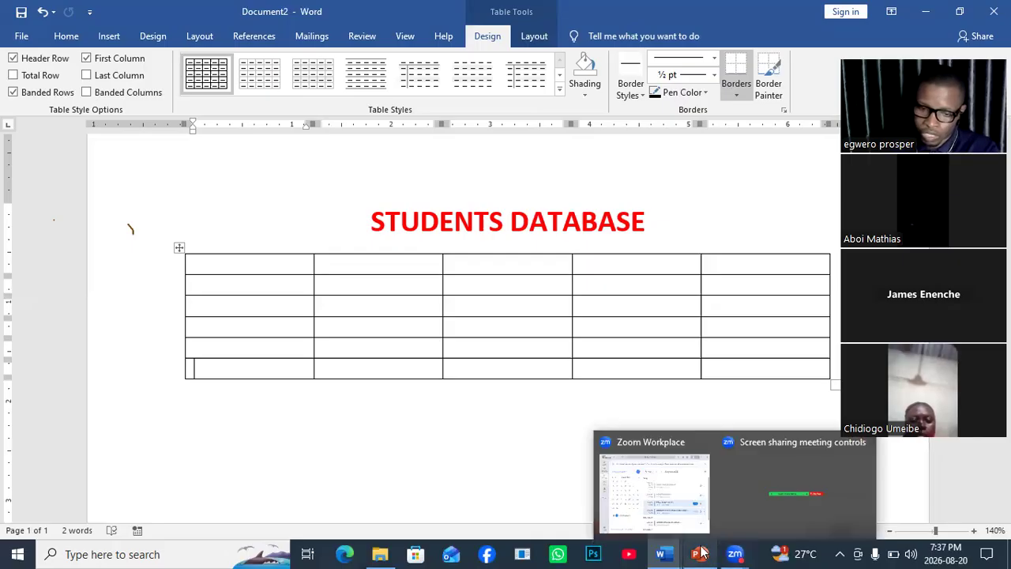
{"action": "mouse_move", "coordinate": [663, 553]}
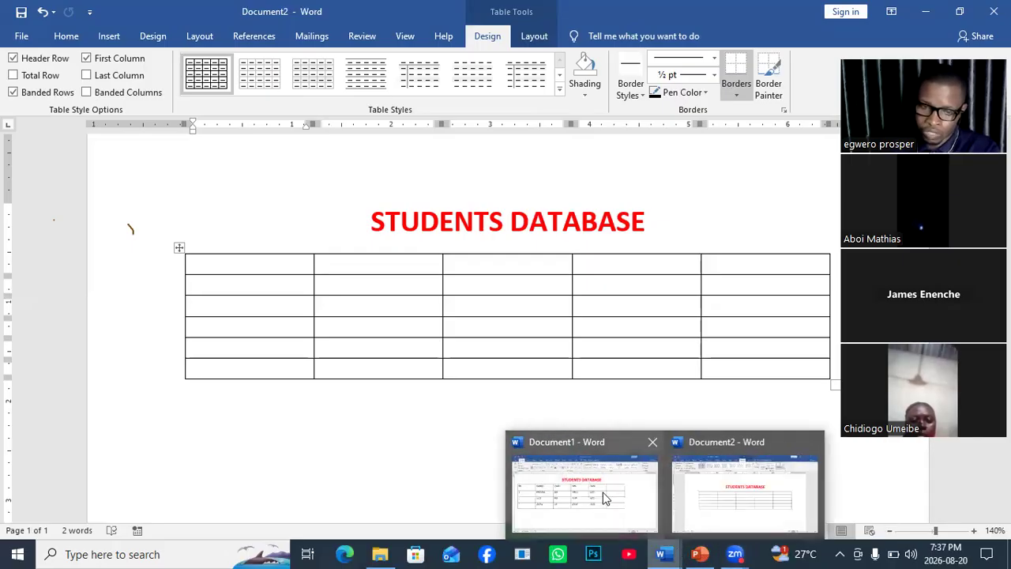
{"action": "left_click", "coordinate": [603, 493]}
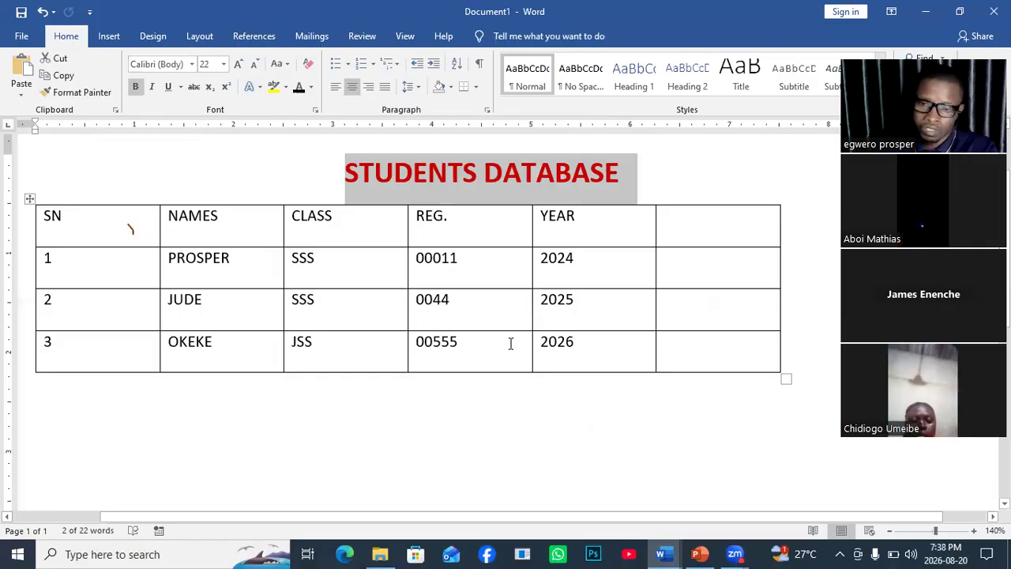
{"action": "left_click", "coordinate": [132, 423]}
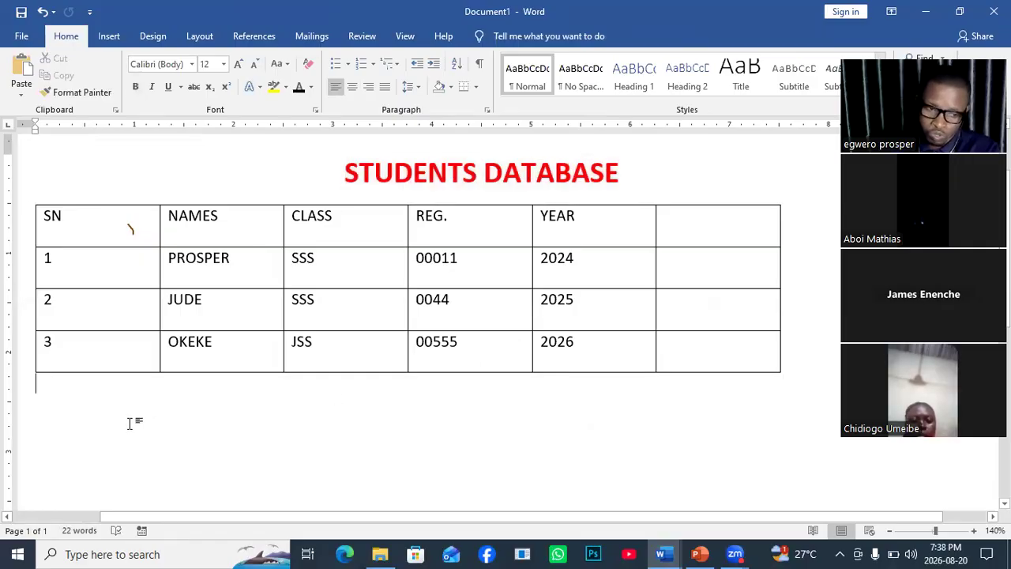
{"action": "key", "text": "Return"}
{"action": "key", "text": "Return"}
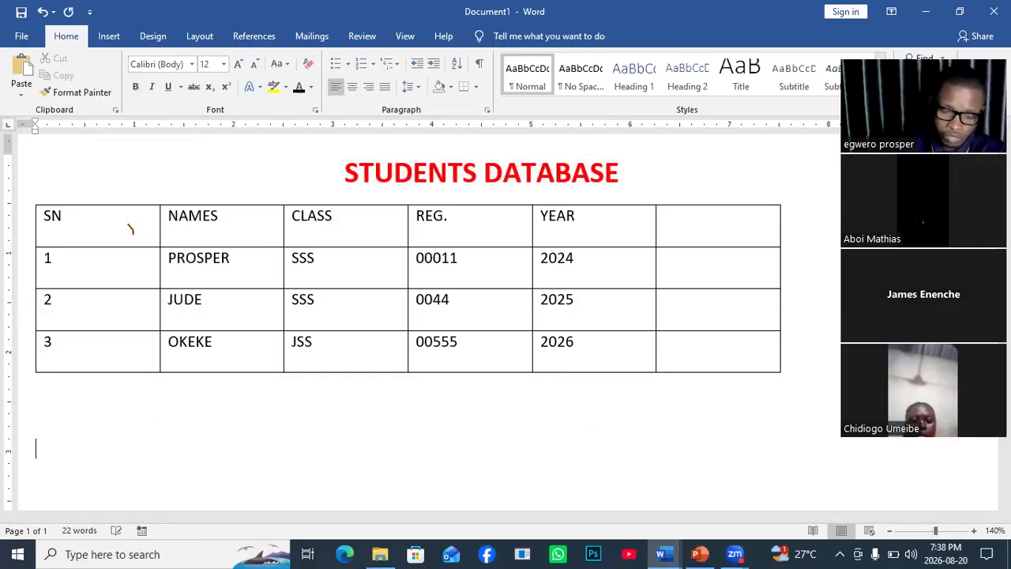
{"action": "type", "text": "TABLES TOOLS"}
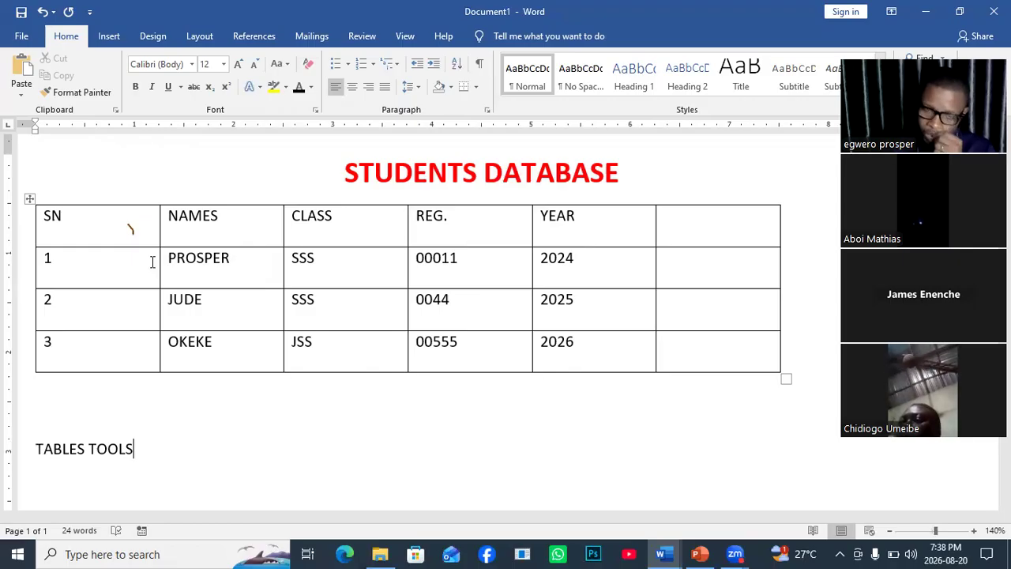
- Use Draw Table to draw a table outline about 4.9 inches wide beside the TABLES TOOLS text
{"action": "scroll", "coordinate": [232, 427], "scroll_direction": "down", "scroll_amount": 3}
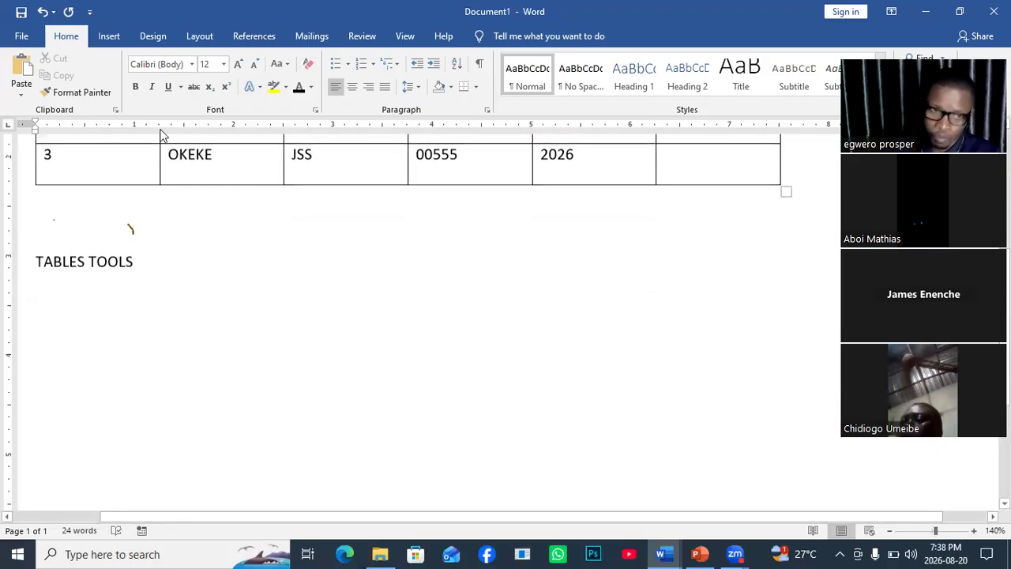
{"action": "left_click", "coordinate": [116, 45]}
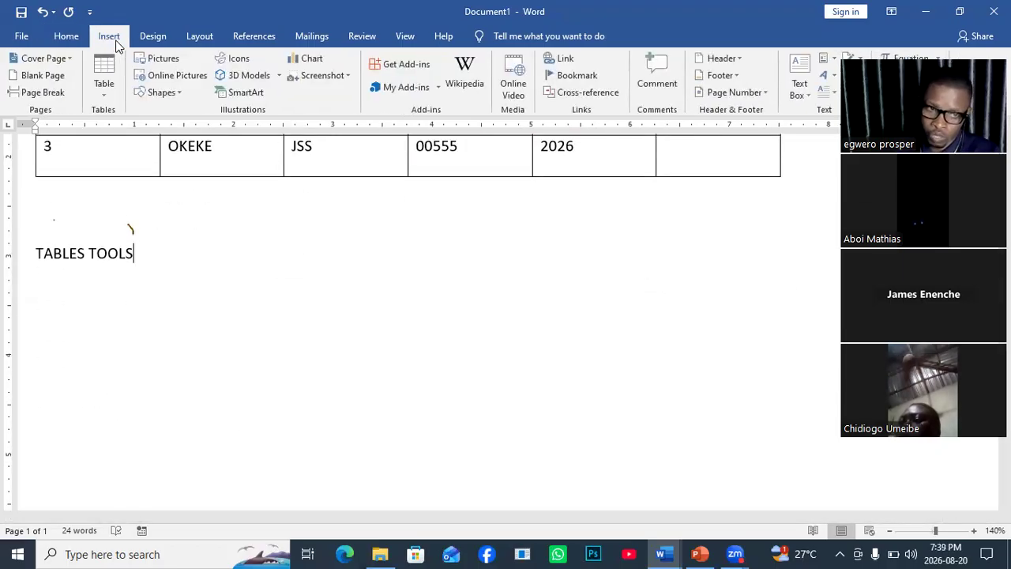
{"action": "left_click", "coordinate": [107, 93]}
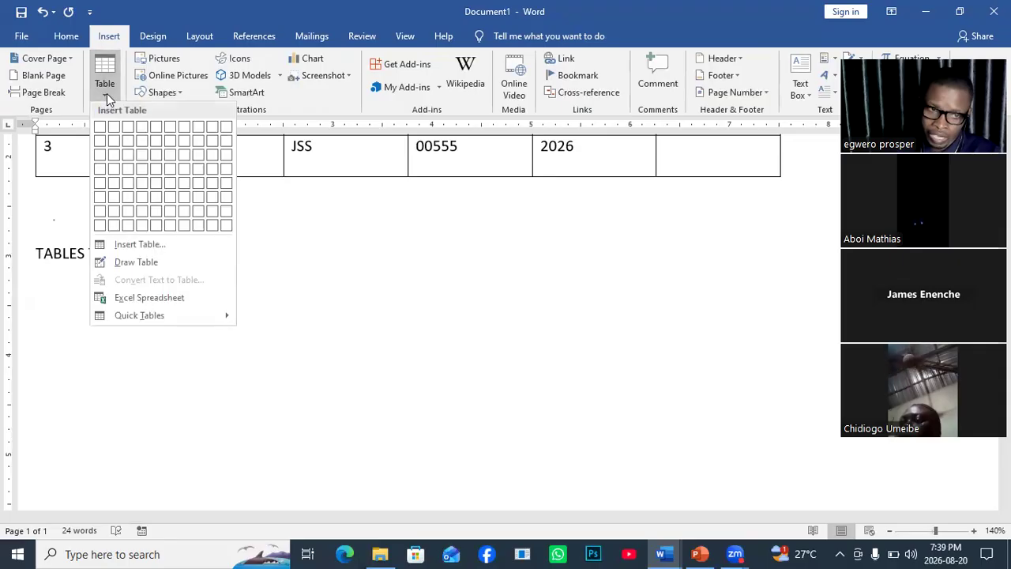
{"action": "left_click", "coordinate": [127, 263]}
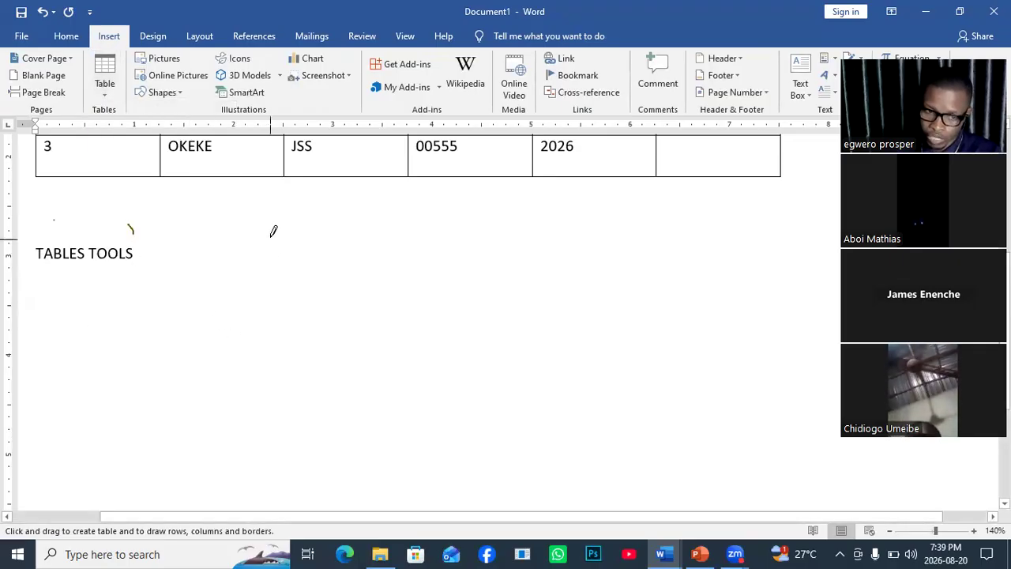
{"action": "left_click_drag", "start_coordinate": [278, 405], "coordinate": [757, 425]}
- Draw two vertical and two horizontal lines inside the outline to divide it into three columns and three rows
{"action": "left_click_drag", "start_coordinate": [451, 238], "coordinate": [454, 386]}
{"action": "left_click_drag", "start_coordinate": [589, 236], "coordinate": [595, 395]}
{"action": "left_click_drag", "start_coordinate": [271, 289], "coordinate": [751, 286]}
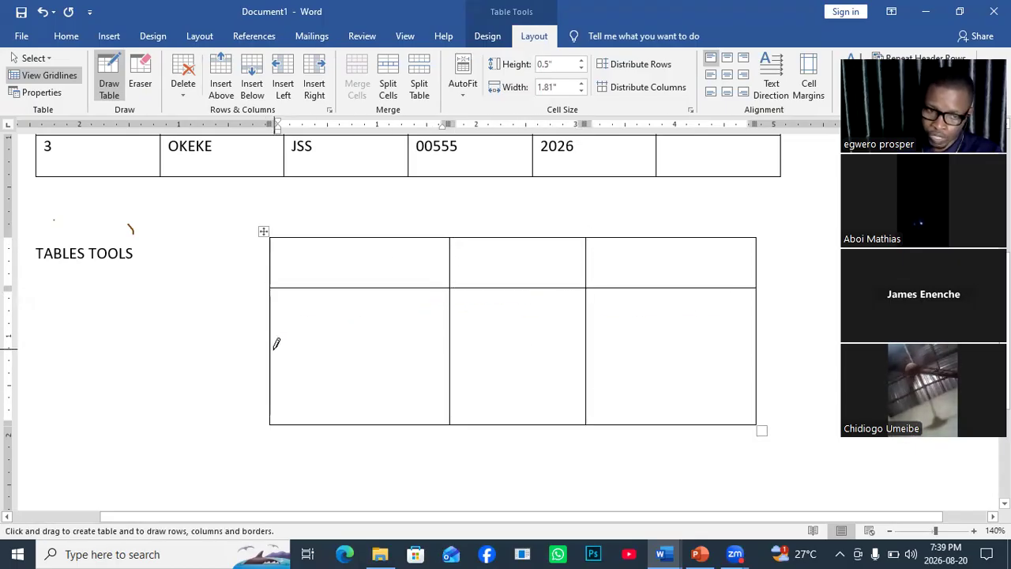
{"action": "mouse_move", "coordinate": [272, 344]}
{"action": "left_mouse_down"}
{"action": "mouse_move", "coordinate": [671, 359]}
{"action": "mouse_move", "coordinate": [750, 345]}
{"action": "left_mouse_up"}
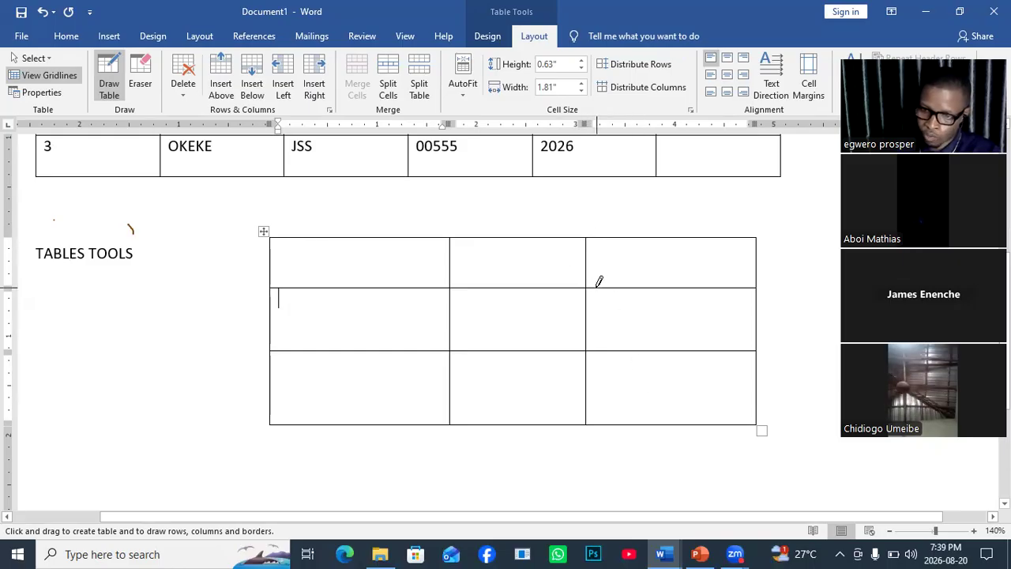
- Erase four inner borders of the drawn table: one in the first row, one in the second, and two between the lower rows
{"action": "left_click", "coordinate": [140, 79]}
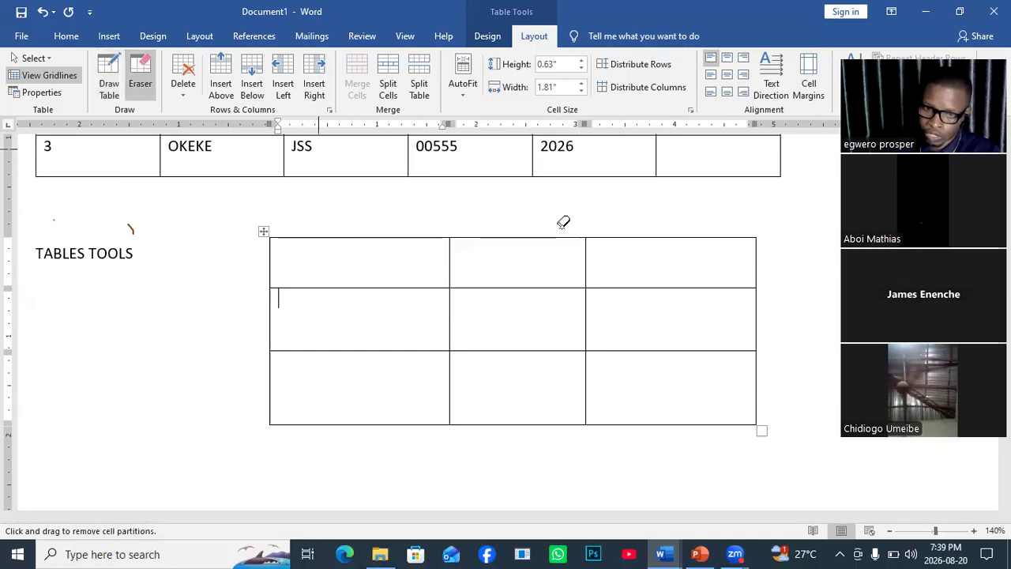
{"action": "left_click", "coordinate": [587, 257]}
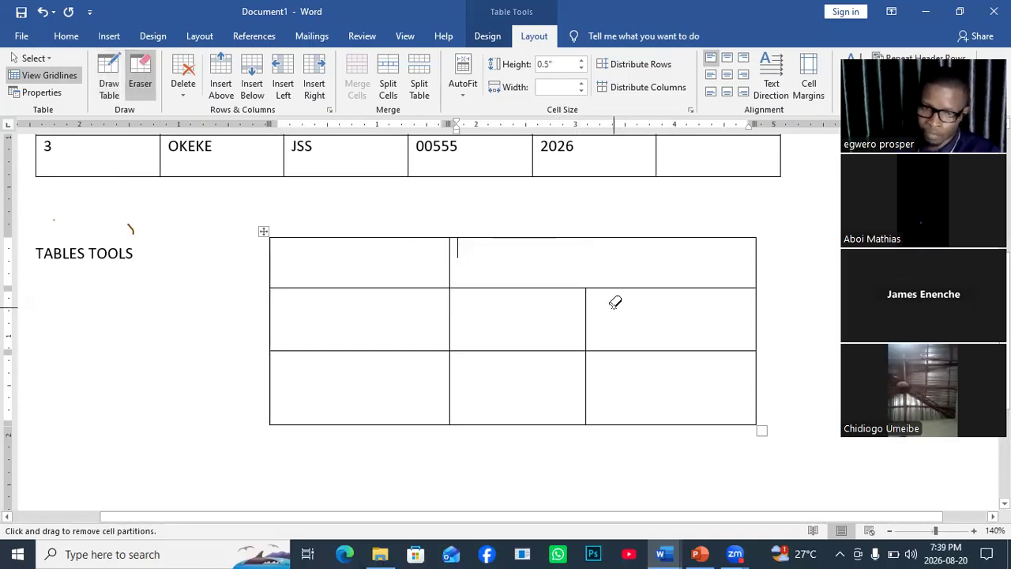
{"action": "left_click", "coordinate": [450, 318]}
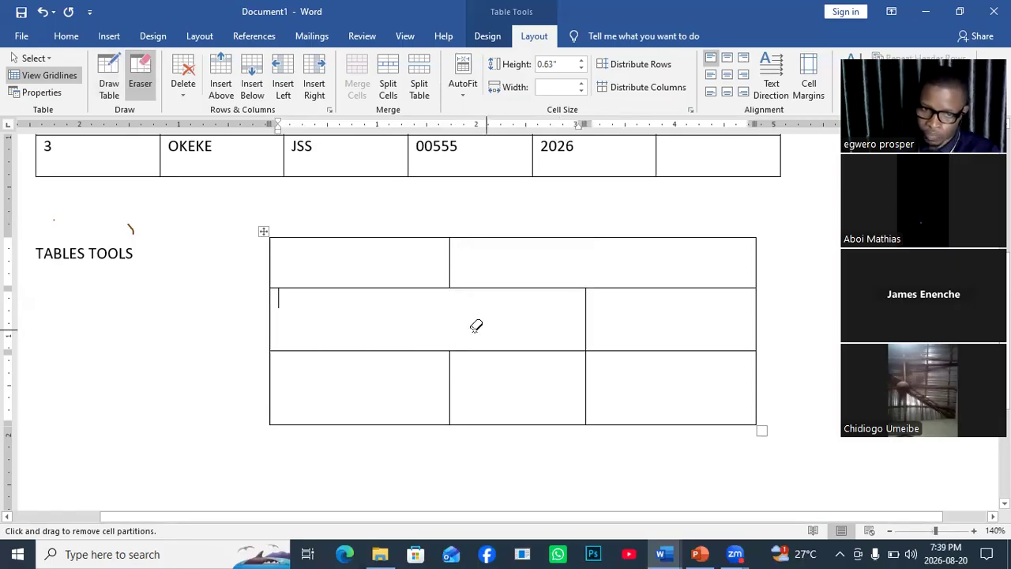
{"action": "left_click", "coordinate": [692, 350]}
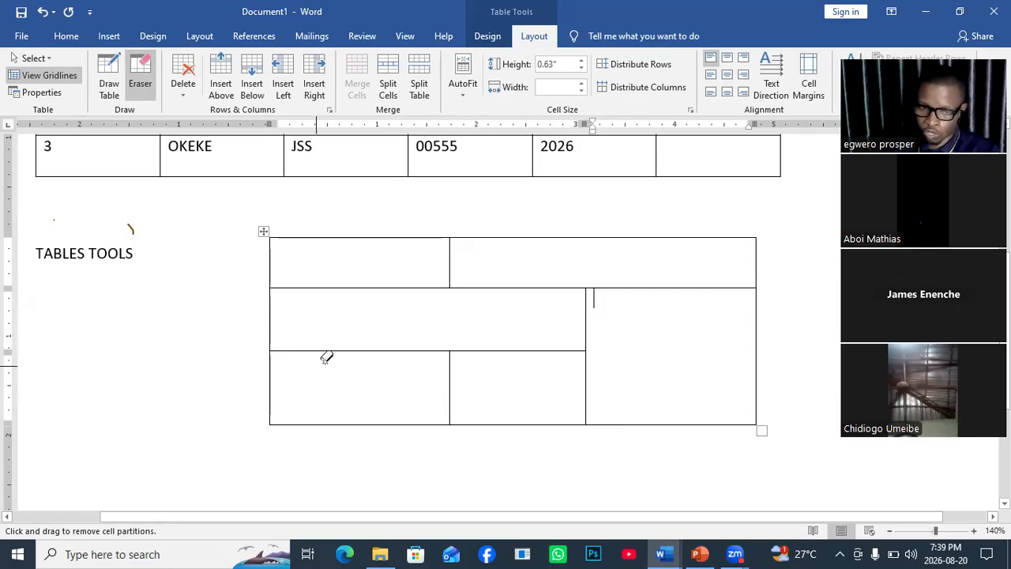
{"action": "left_click", "coordinate": [346, 348]}
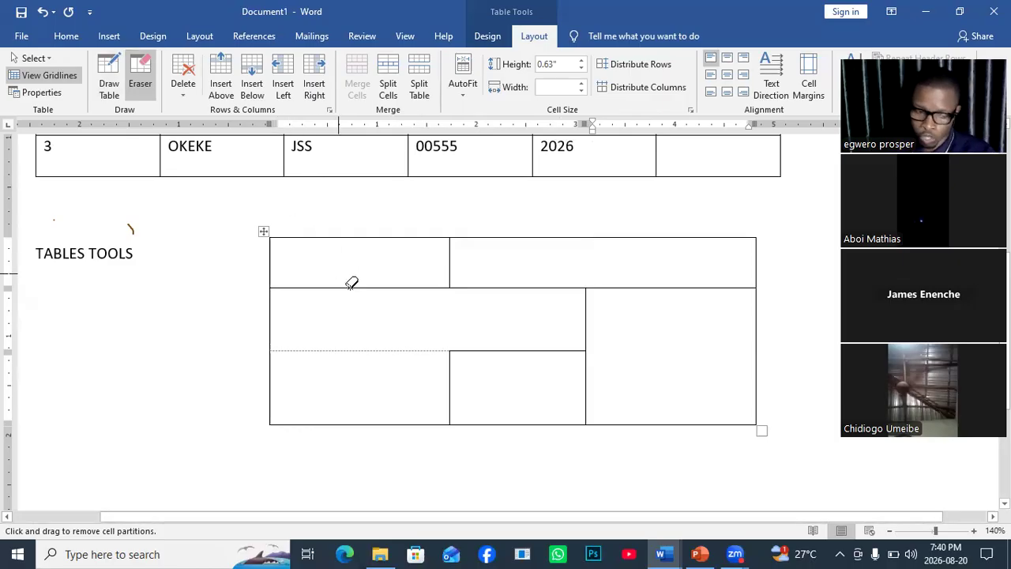
- Undo the four border erasures in the drawn table
{"action": "key", "text": "ctrl+z"}
{"action": "key", "text": "ctrl+z"}
{"action": "key", "text": "ctrl+z"}
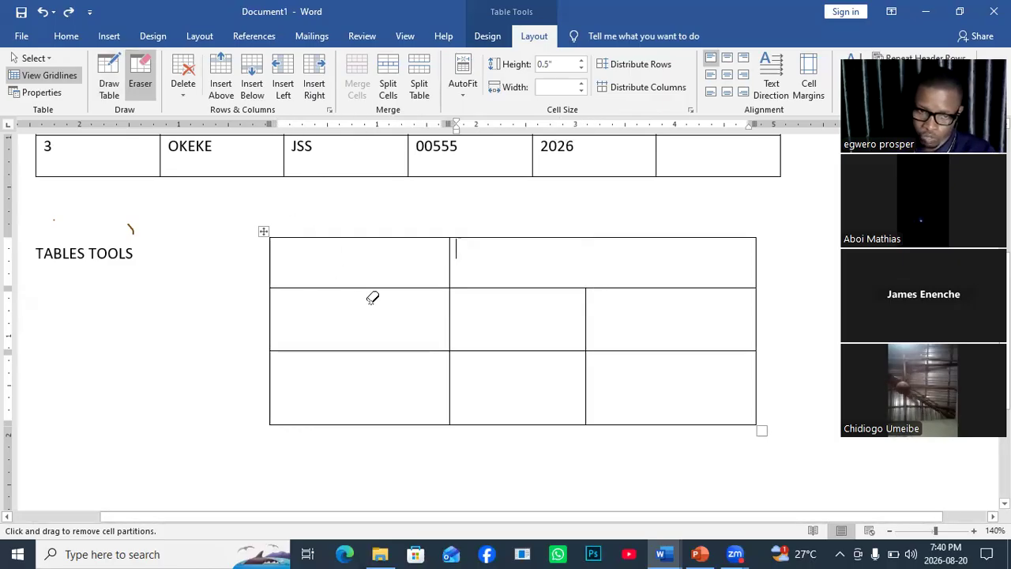
{"action": "key", "text": "ctrl+z"}
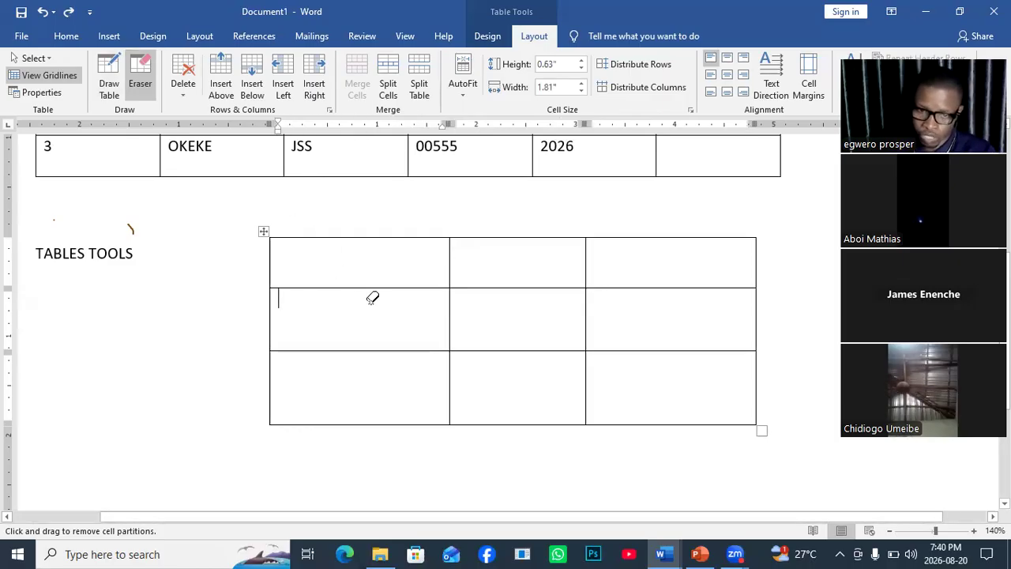
- Draw one vertical and one horizontal line across the last cell of the middle row, splitting it into four small cells
{"action": "left_click", "coordinate": [109, 71]}
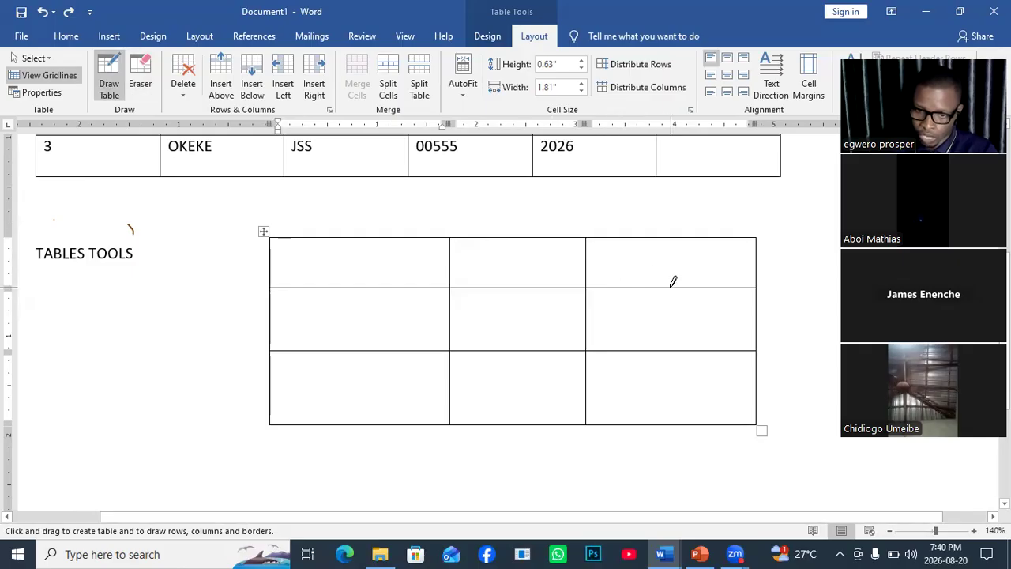
{"action": "left_click_drag", "start_coordinate": [672, 289], "coordinate": [672, 348]}
{"action": "left_click_drag", "start_coordinate": [587, 322], "coordinate": [668, 323]}
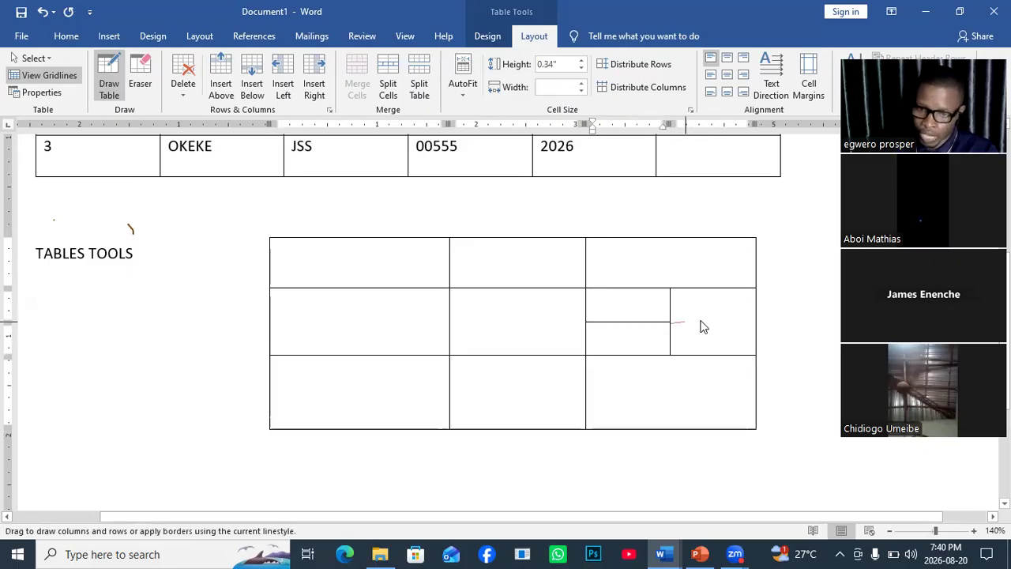
{"action": "left_click_drag", "start_coordinate": [748, 321], "coordinate": [746, 330]}
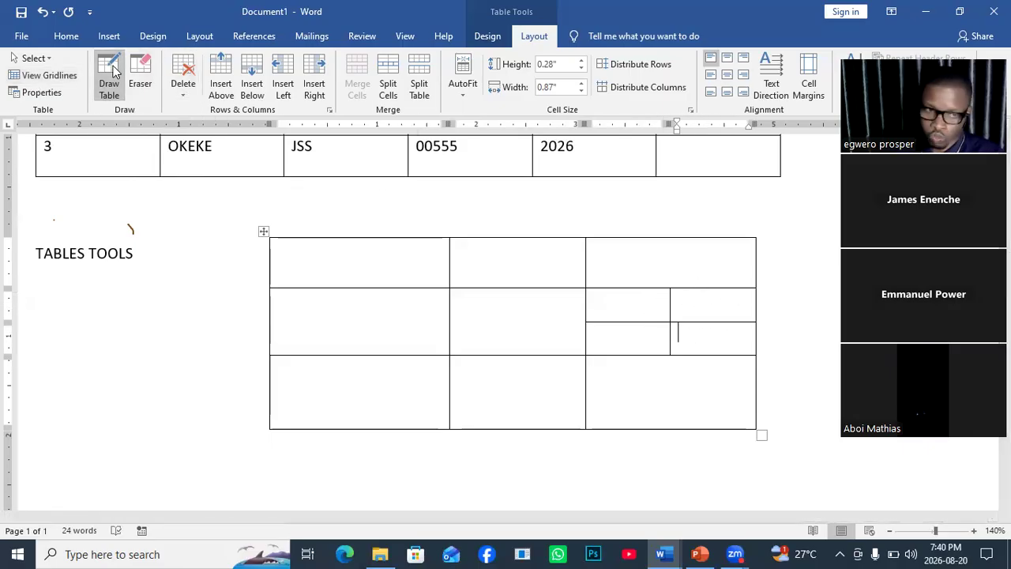
- Erase the upper vertical divider and the horizontal divider inside the subdivided cell of the middle row
{"action": "left_click", "coordinate": [140, 79]}
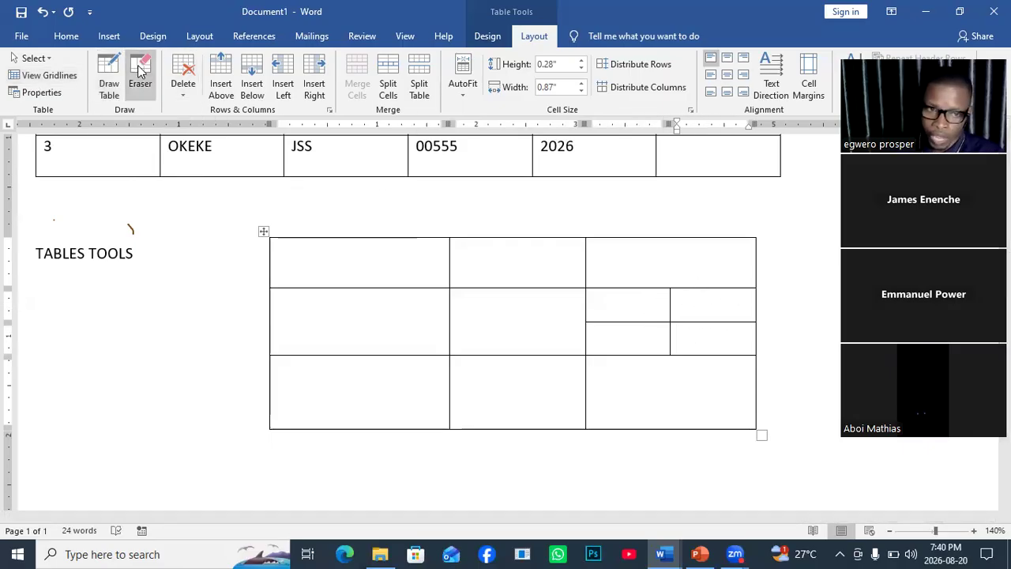
{"action": "left_click", "coordinate": [671, 304]}
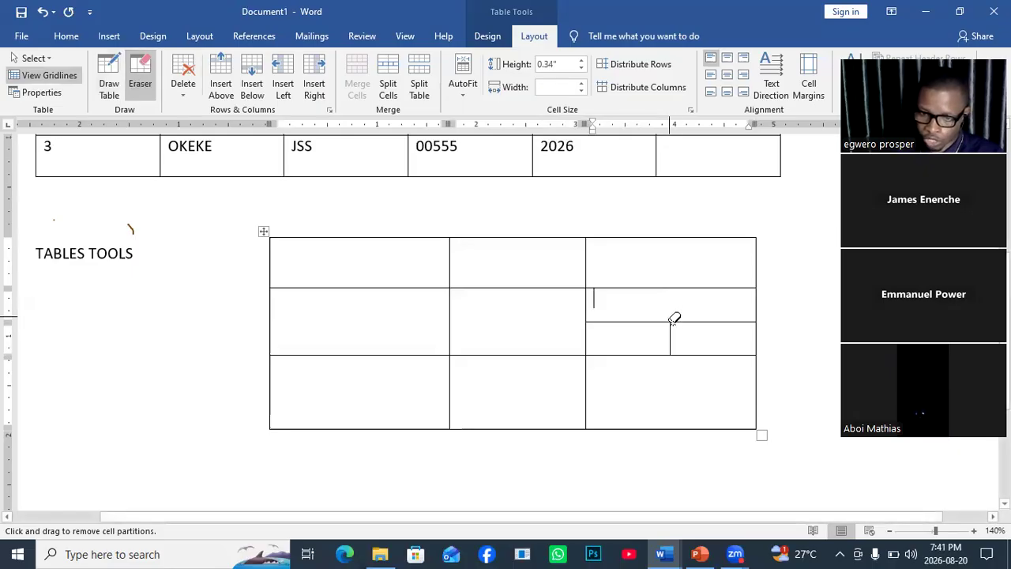
{"action": "left_click", "coordinate": [654, 318]}
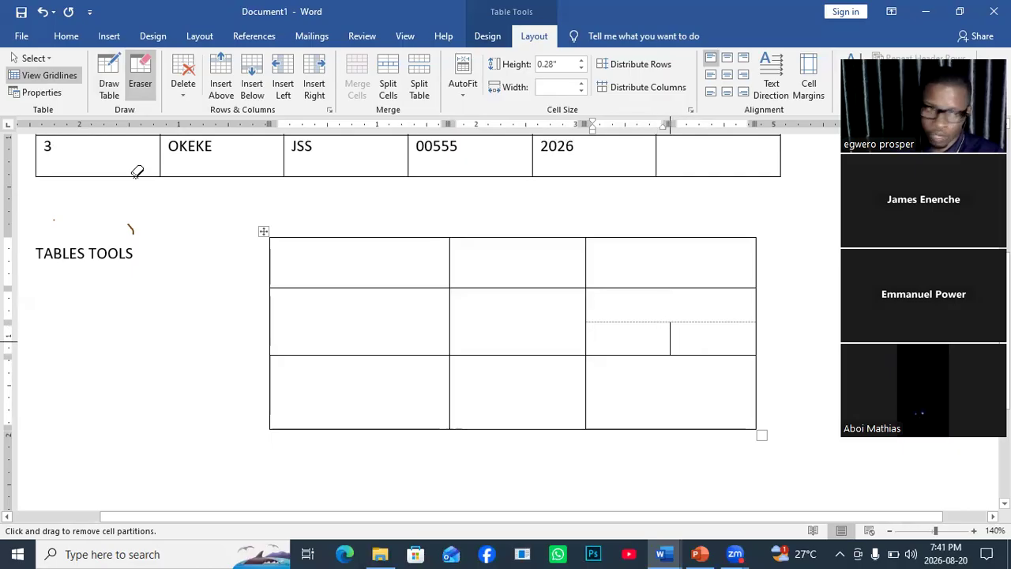
- Delete the empty last column, after YEAR, from the STUDENTS DATABASE table
{"action": "left_click", "coordinate": [112, 72]}
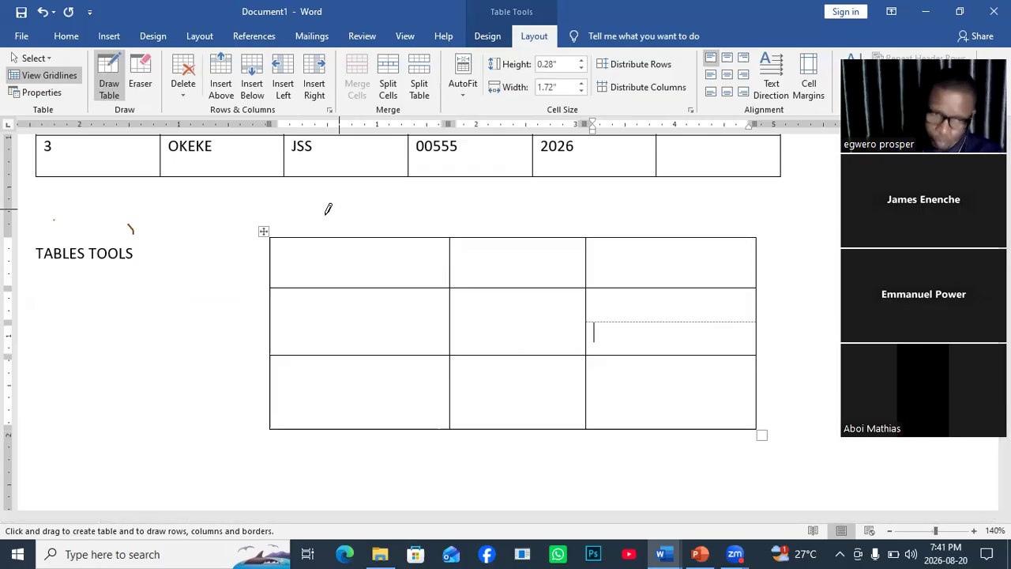
{"action": "scroll", "coordinate": [562, 252], "scroll_direction": "up", "scroll_amount": 3}
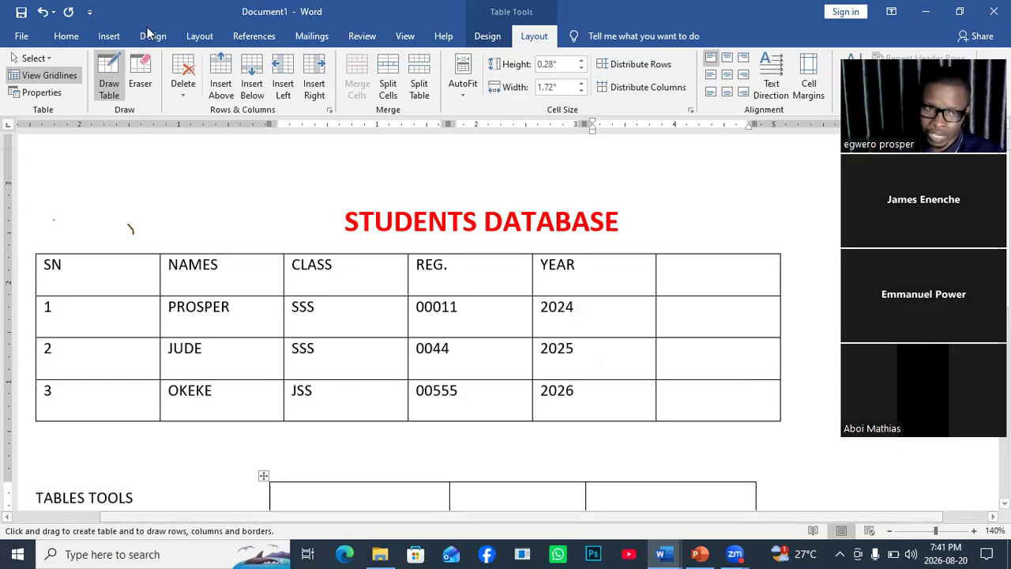
{"action": "left_click", "coordinate": [109, 79]}
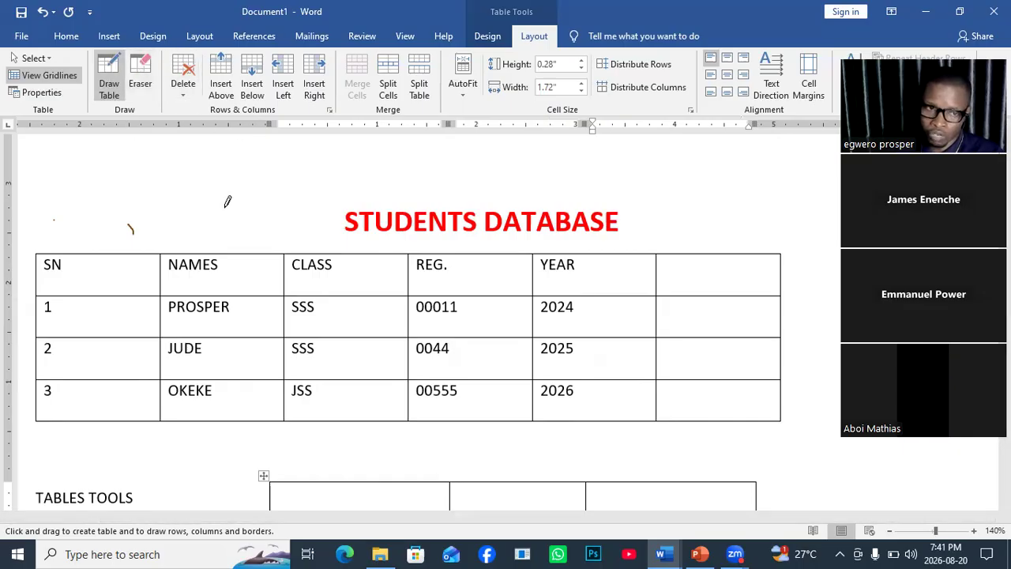
{"action": "left_click", "coordinate": [703, 278]}
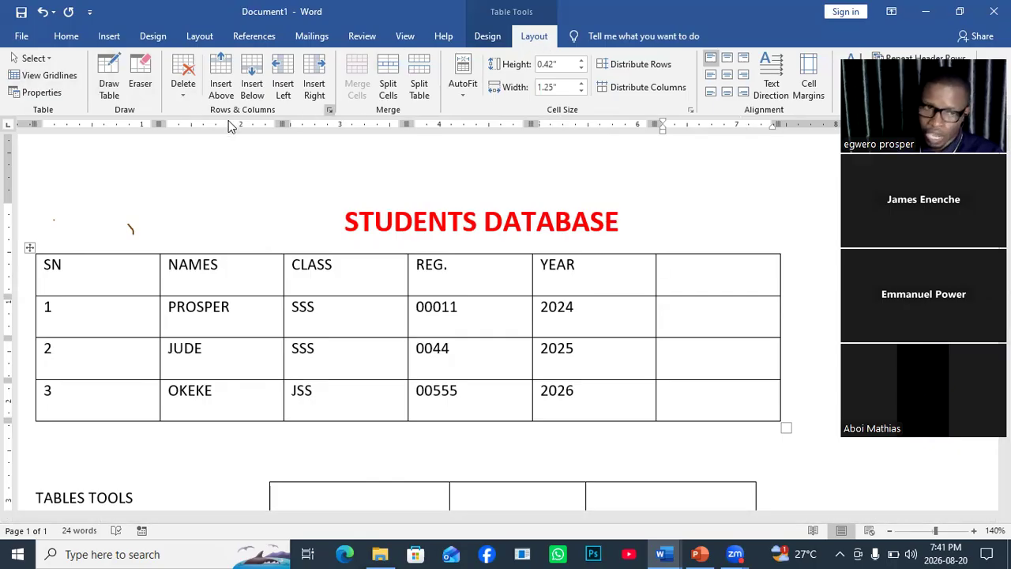
{"action": "left_click", "coordinate": [183, 95]}
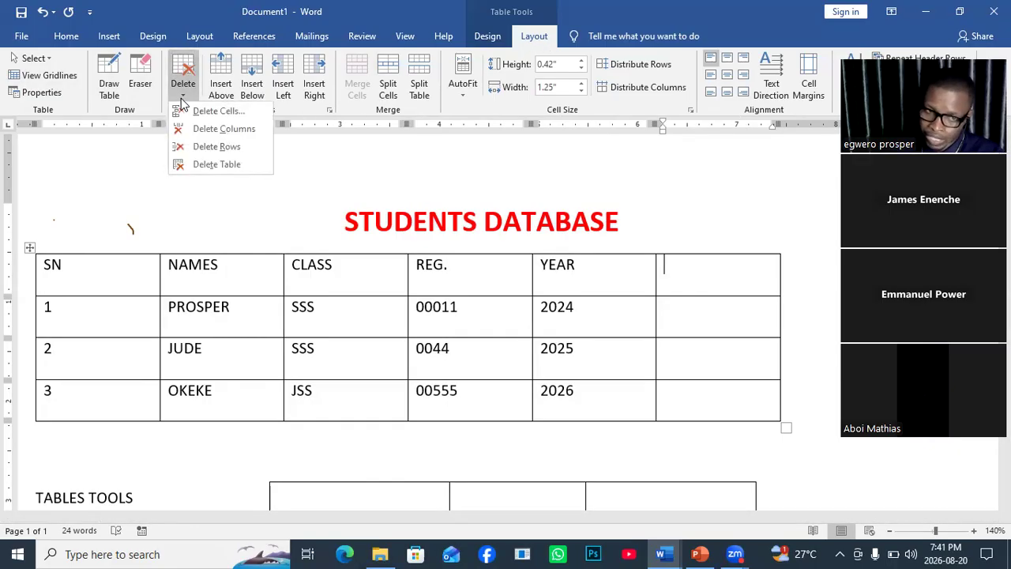
{"action": "left_click", "coordinate": [224, 128]}
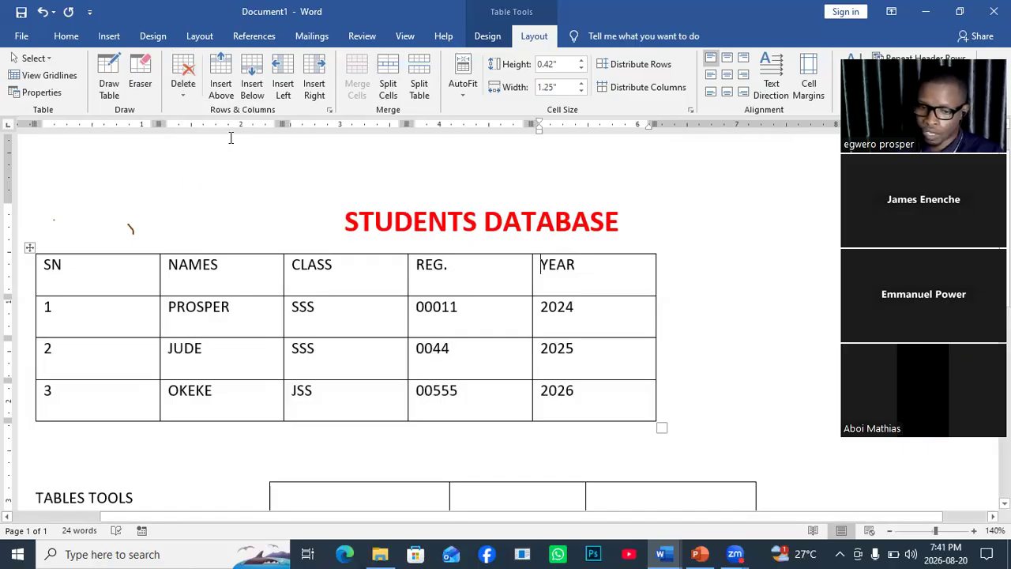
- Insert an empty row above the row with serial number 1, directly below the header row
{"action": "left_click", "coordinate": [598, 403]}
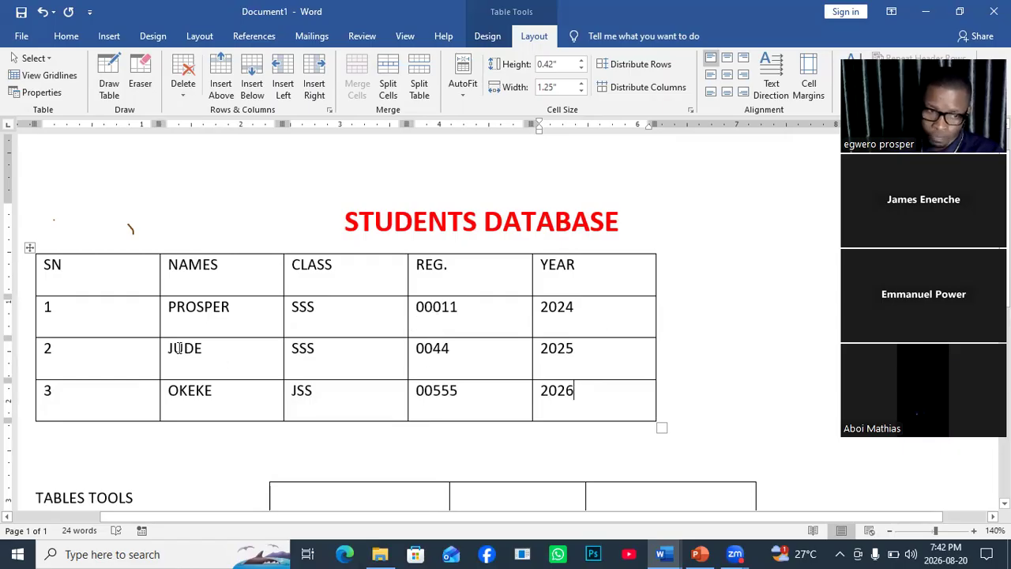
{"action": "left_click", "coordinate": [92, 309]}
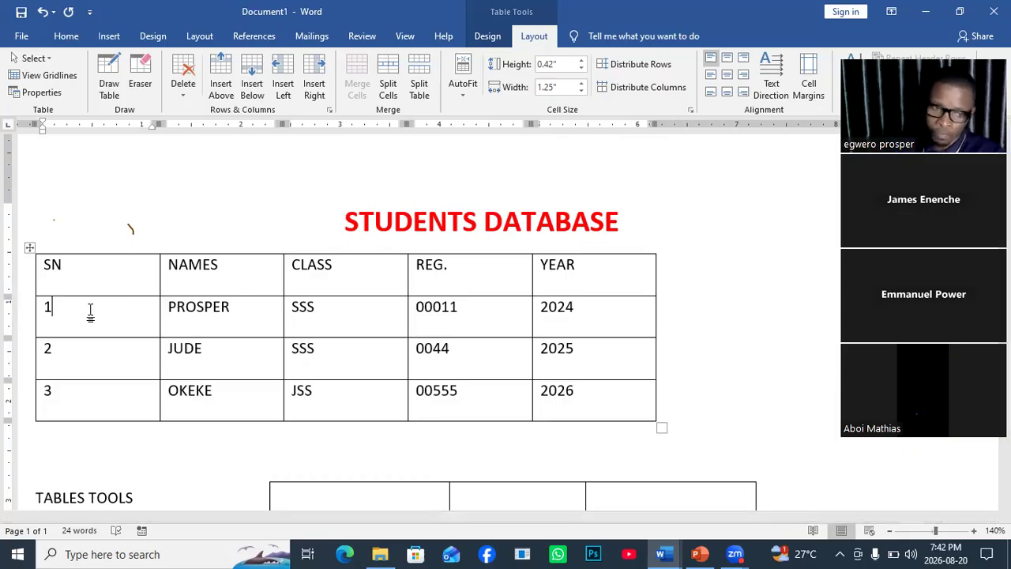
{"action": "left_click", "coordinate": [228, 85]}
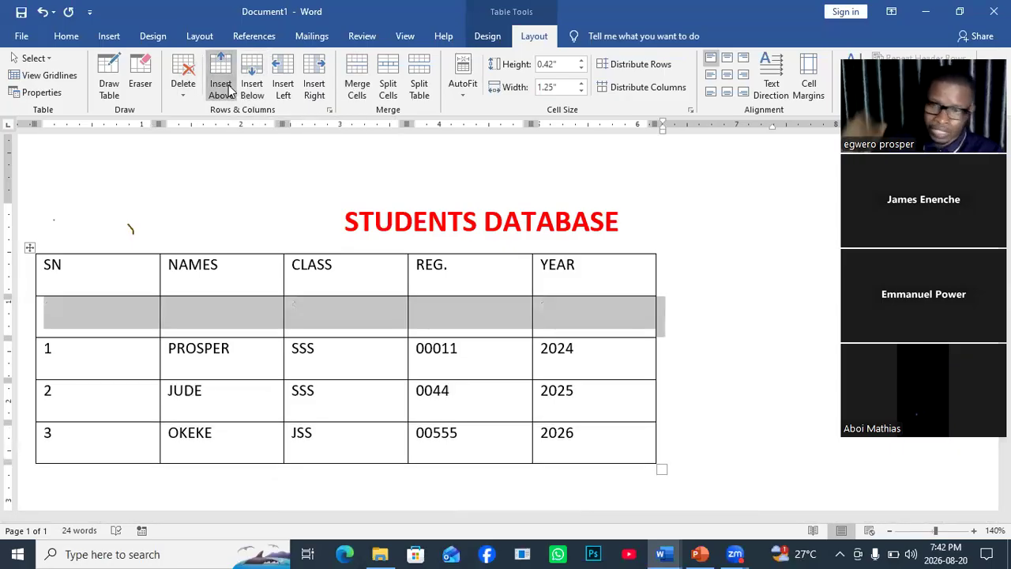
- Insert four empty rows below the row with serial number 3 at the end of the STUDENTS DATABASE table
{"action": "left_click", "coordinate": [102, 447]}
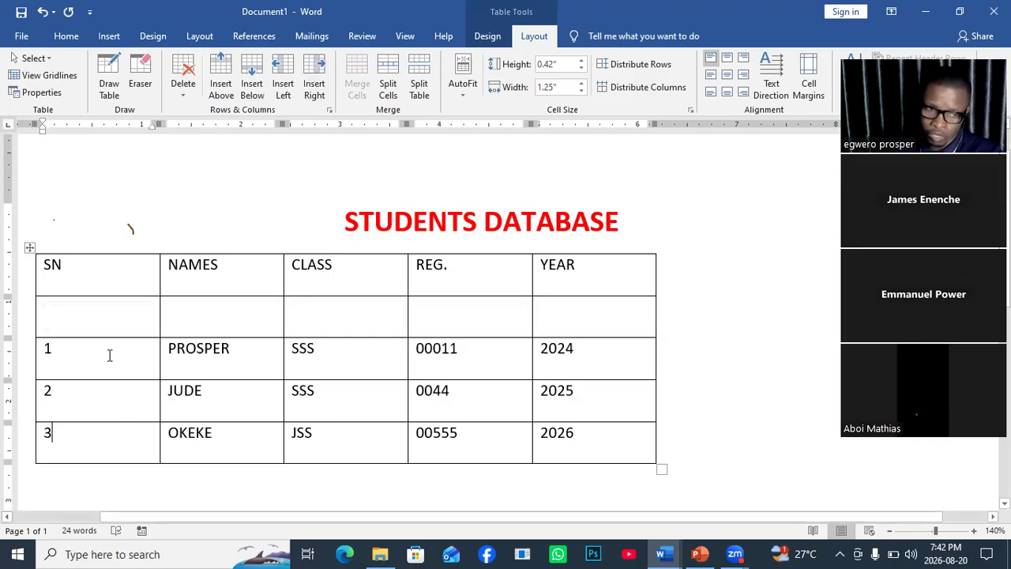
{"action": "left_click", "coordinate": [254, 84]}
{"action": "scroll", "coordinate": [350, 353], "scroll_direction": "down", "scroll_amount": 6}
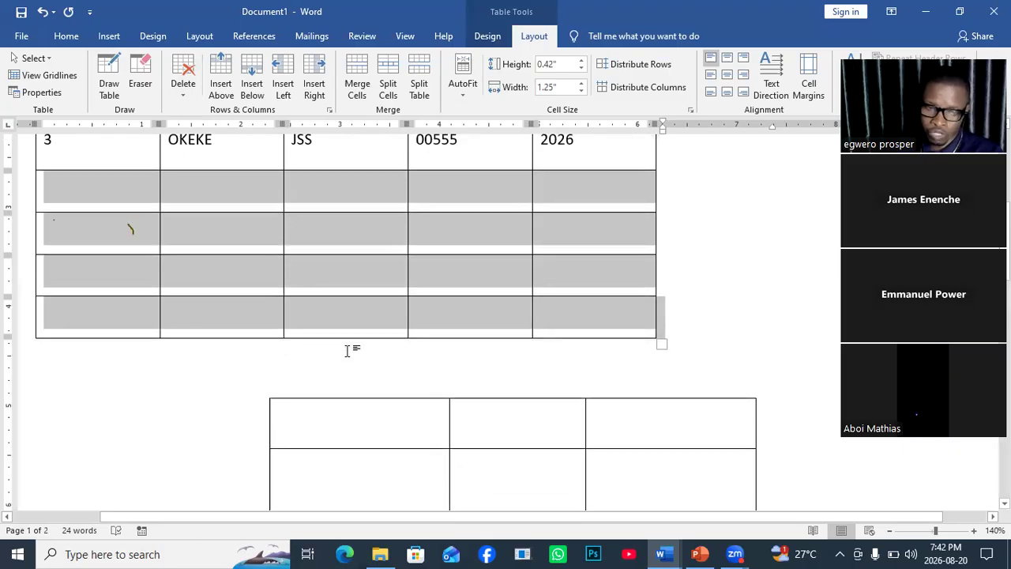
{"action": "scroll", "coordinate": [348, 352], "scroll_direction": "up", "scroll_amount": 1}
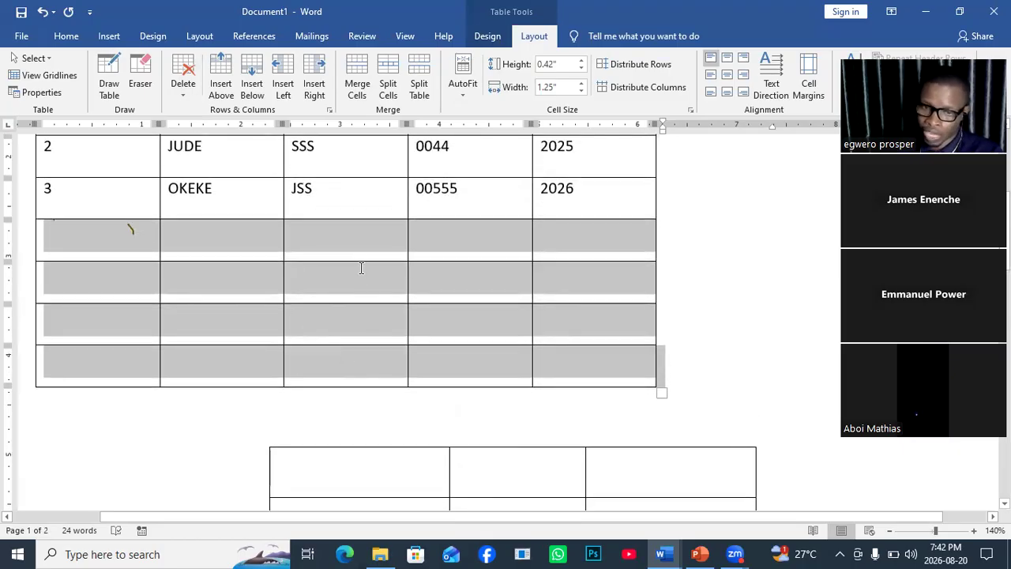
{"action": "left_click", "coordinate": [362, 248]}
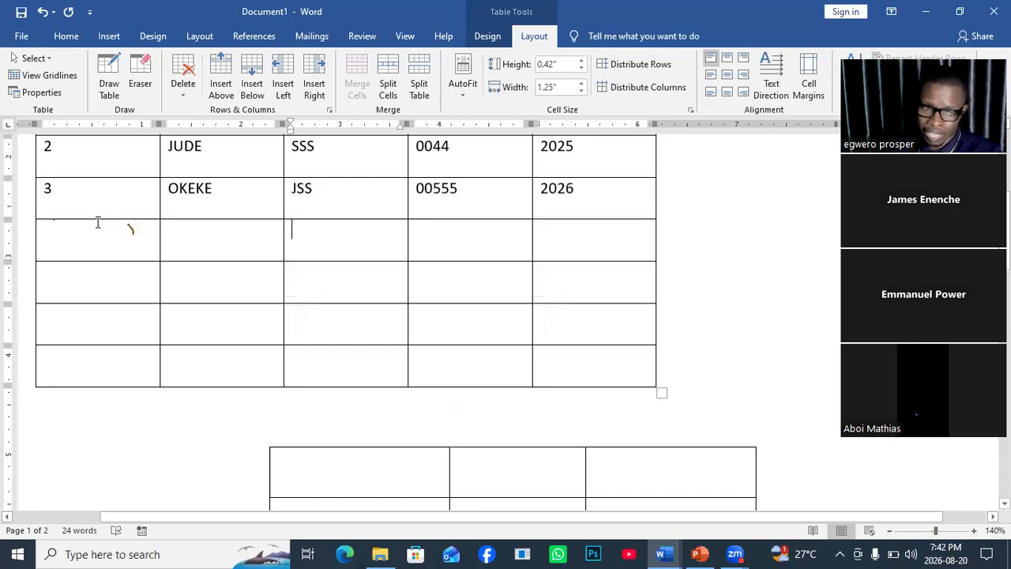
- Delete the four empty rows at the end of the STUDENTS DATABASE table
{"action": "left_click_drag", "start_coordinate": [92, 229], "coordinate": [593, 372]}
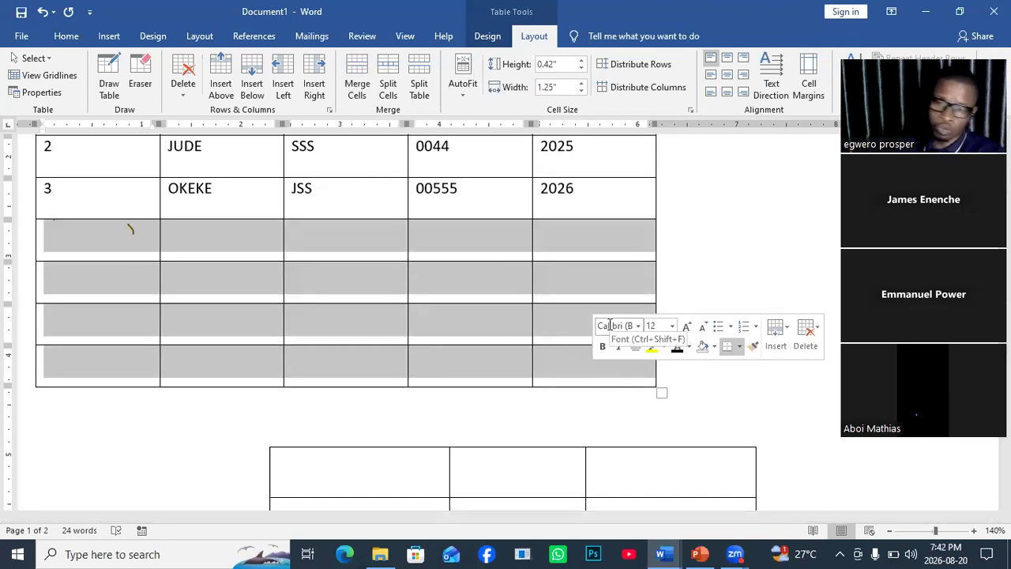
{"action": "scroll", "coordinate": [321, 287], "scroll_direction": "up", "scroll_amount": 3}
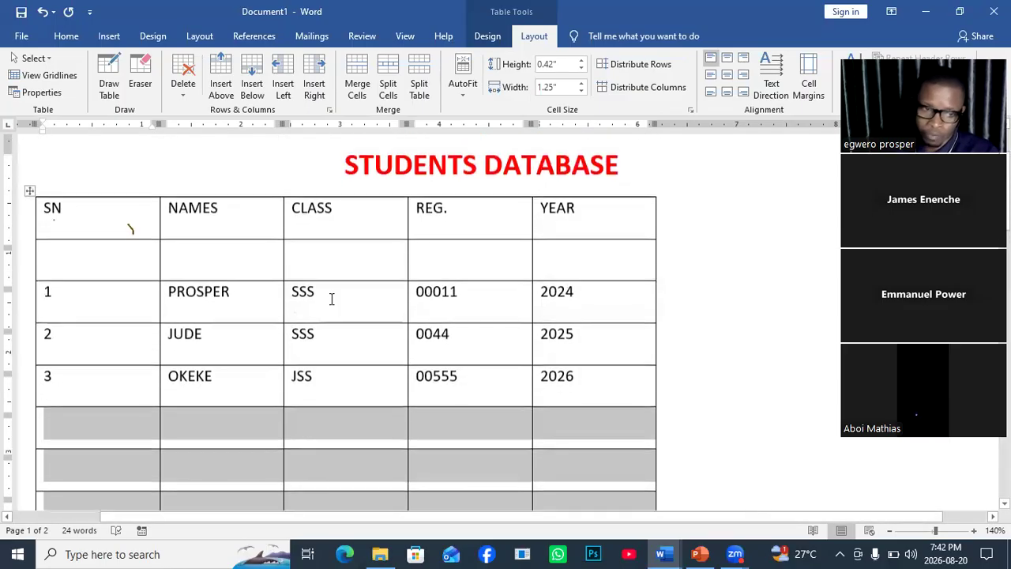
{"action": "scroll", "coordinate": [361, 411], "scroll_direction": "down", "scroll_amount": 2}
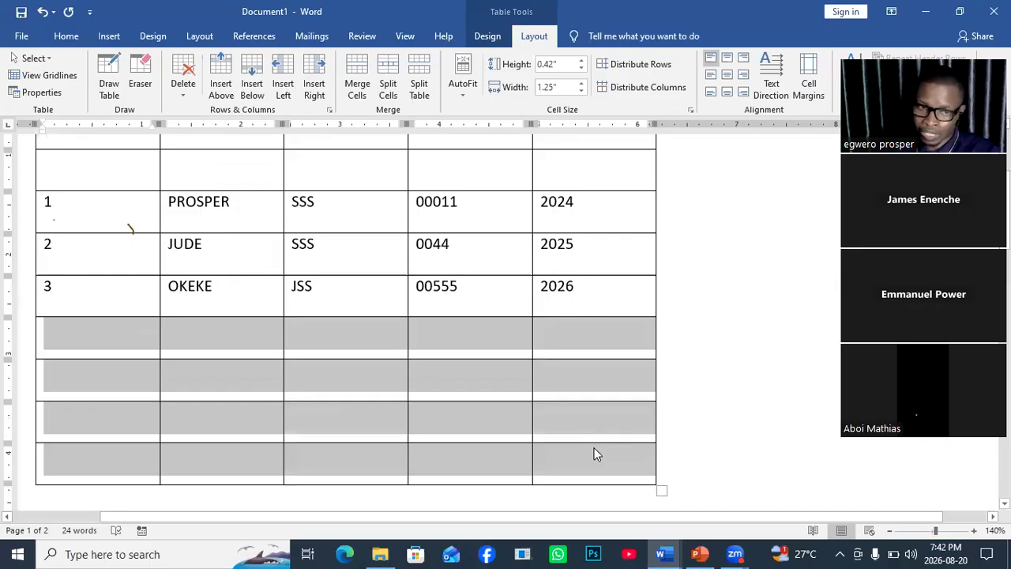
{"action": "left_click", "coordinate": [181, 93]}
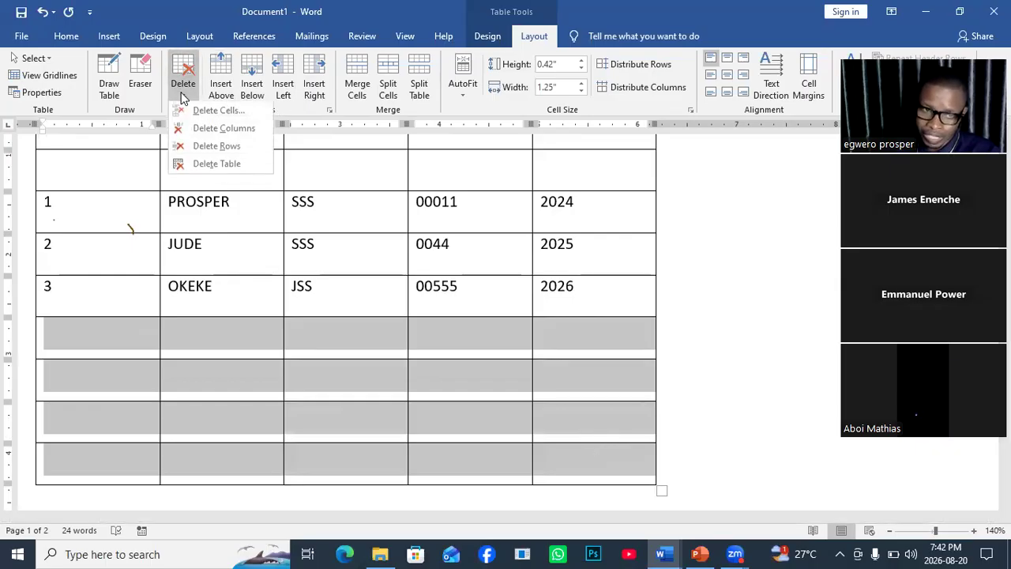
{"action": "left_click", "coordinate": [216, 147]}
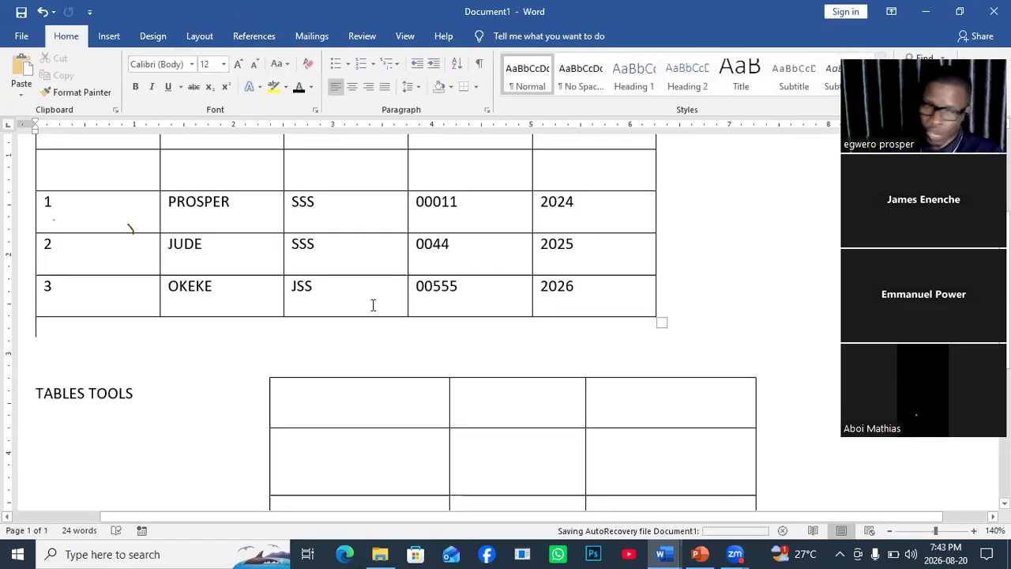
- Delete the row with serial number 2 from the STUDENTS DATABASE table
{"action": "left_click", "coordinate": [124, 260]}
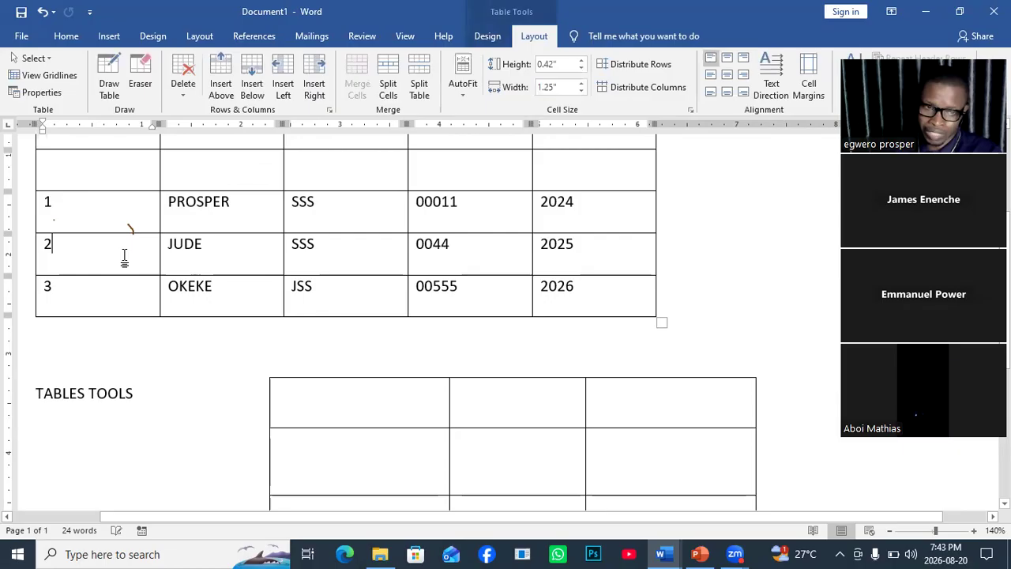
{"action": "left_click", "coordinate": [185, 91]}
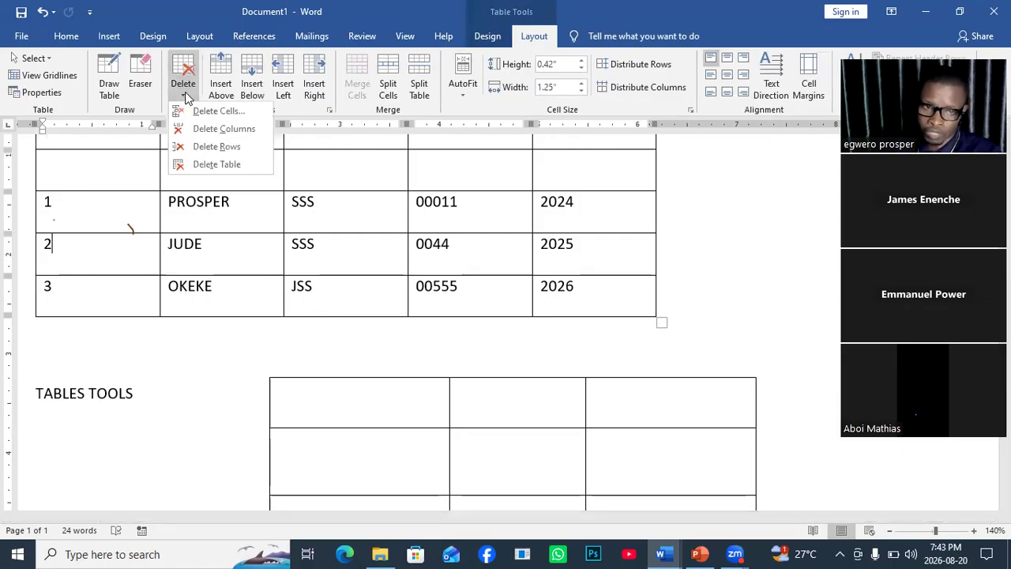
{"action": "left_click", "coordinate": [208, 147]}
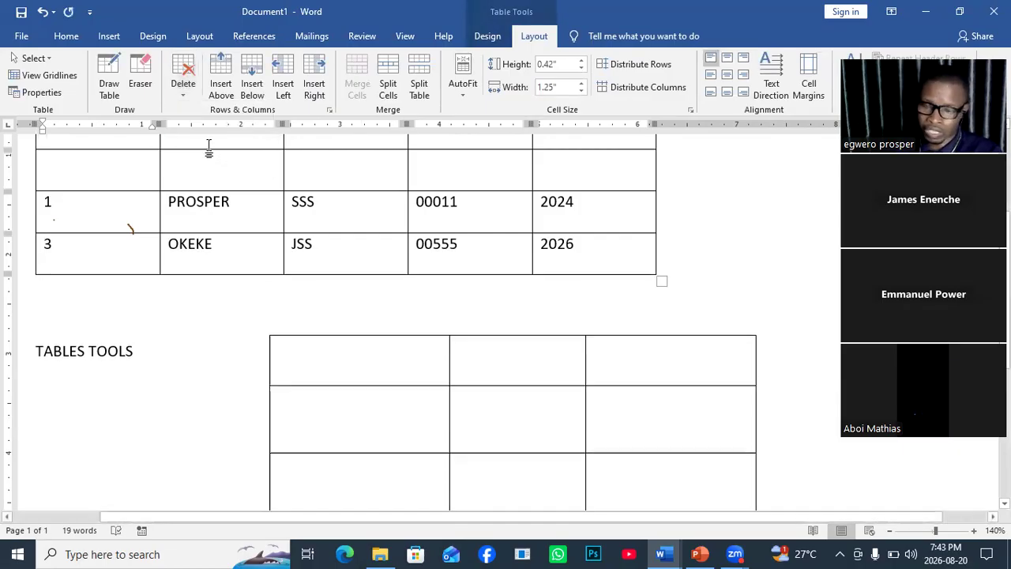
- Delete the YEAR header cell with the Shift cells left option, and undo the deletion
{"action": "scroll", "coordinate": [316, 245], "scroll_direction": "up", "scroll_amount": 3}
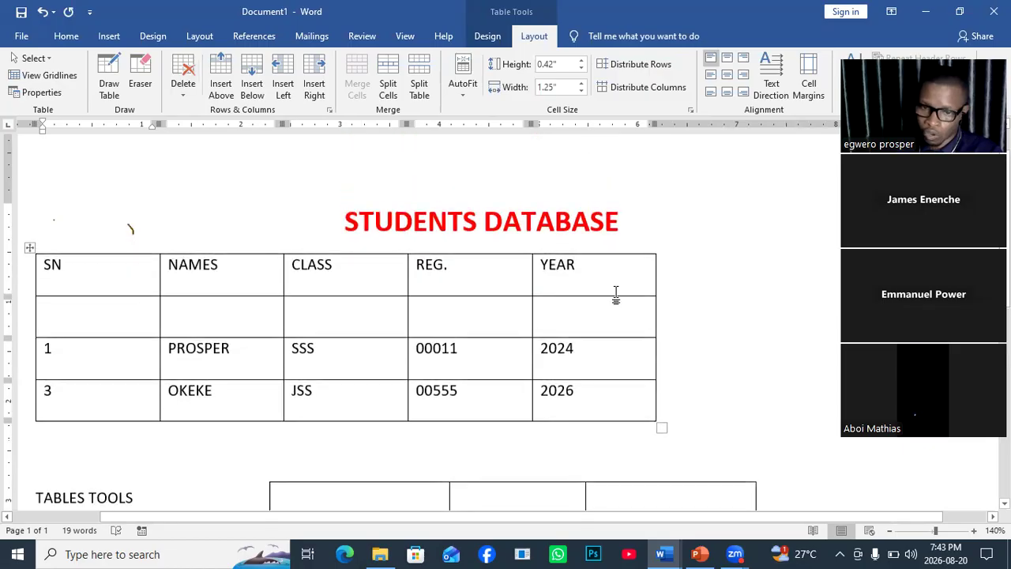
{"action": "left_click", "coordinate": [621, 269]}
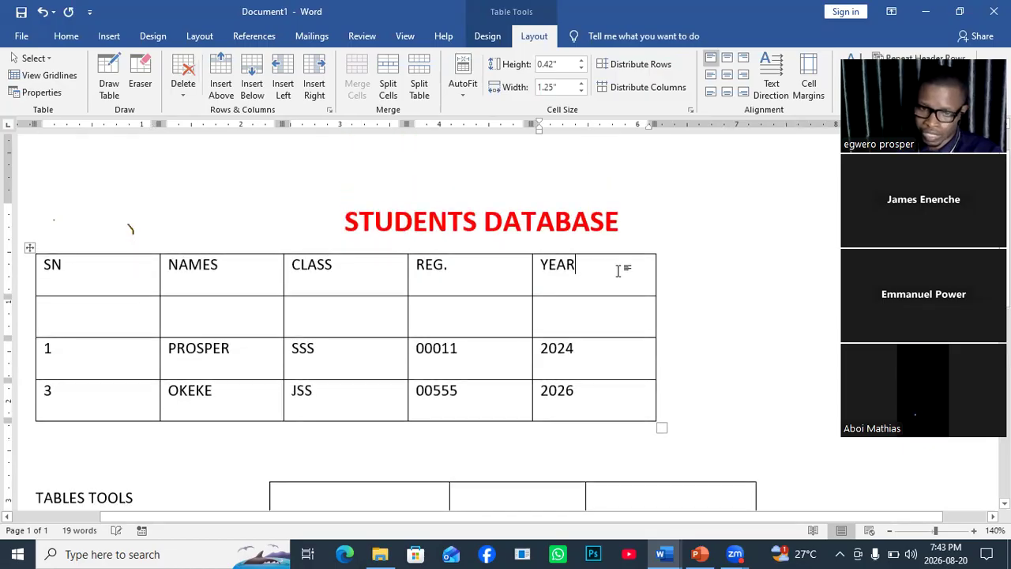
{"action": "left_click", "coordinate": [187, 97]}
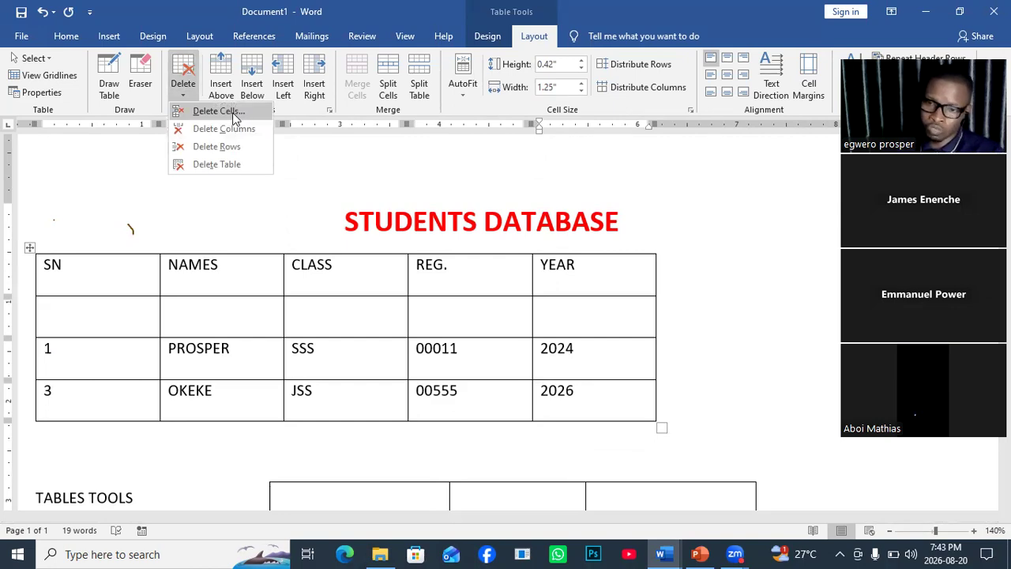
{"action": "left_click", "coordinate": [232, 112]}
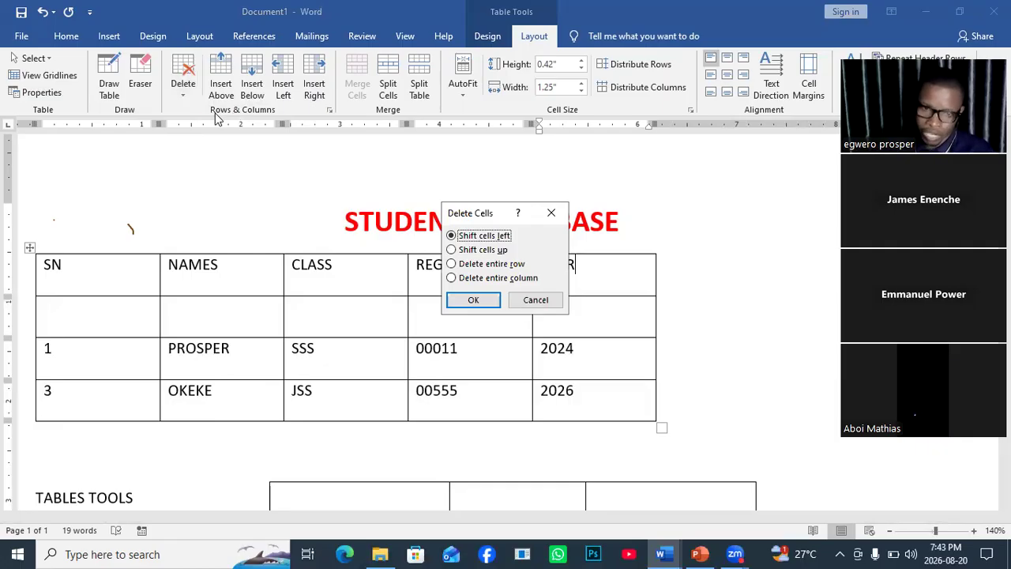
{"action": "left_click", "coordinate": [474, 298]}
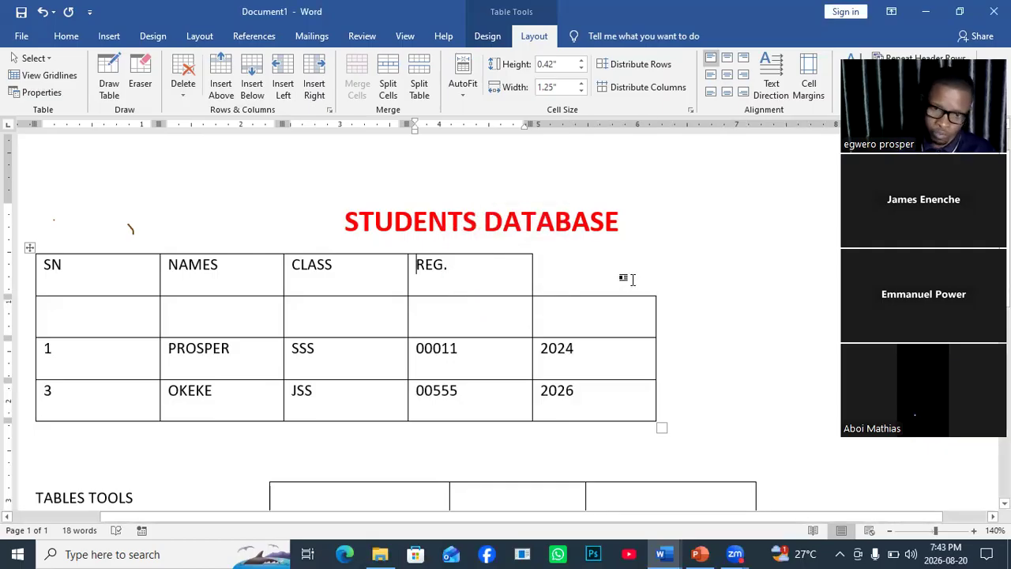
{"action": "key", "text": "ctrl+z"}
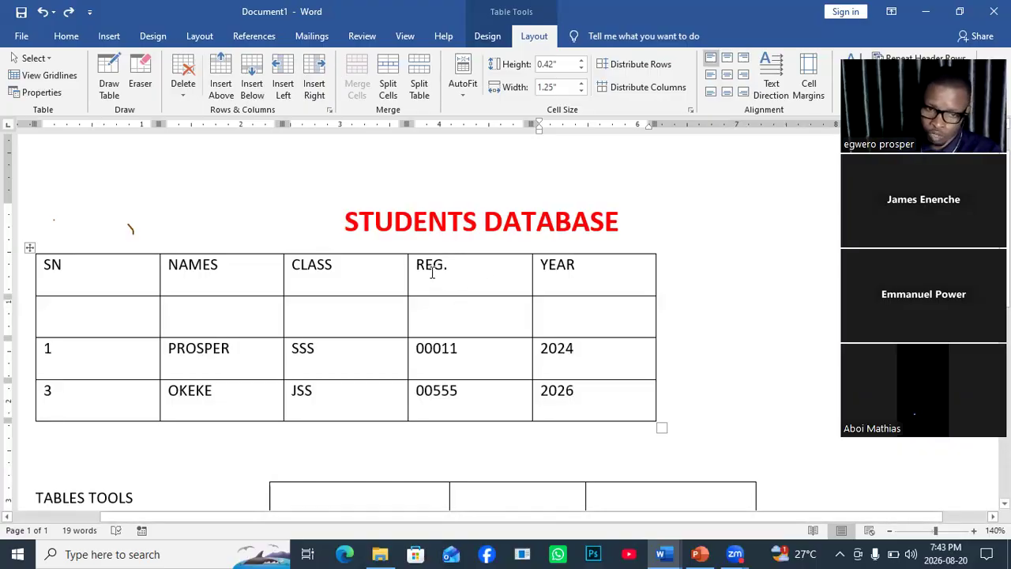
- Insert an empty column between the REG. and YEAR columns
{"action": "left_click", "coordinate": [503, 265]}
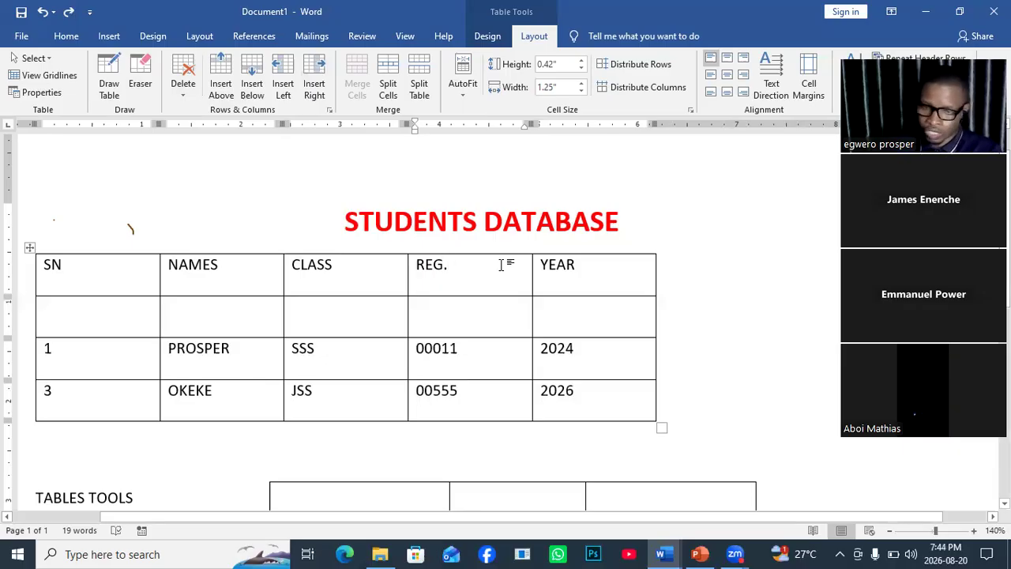
{"action": "left_click", "coordinate": [588, 280]}
{"action": "left_click", "coordinate": [509, 276]}
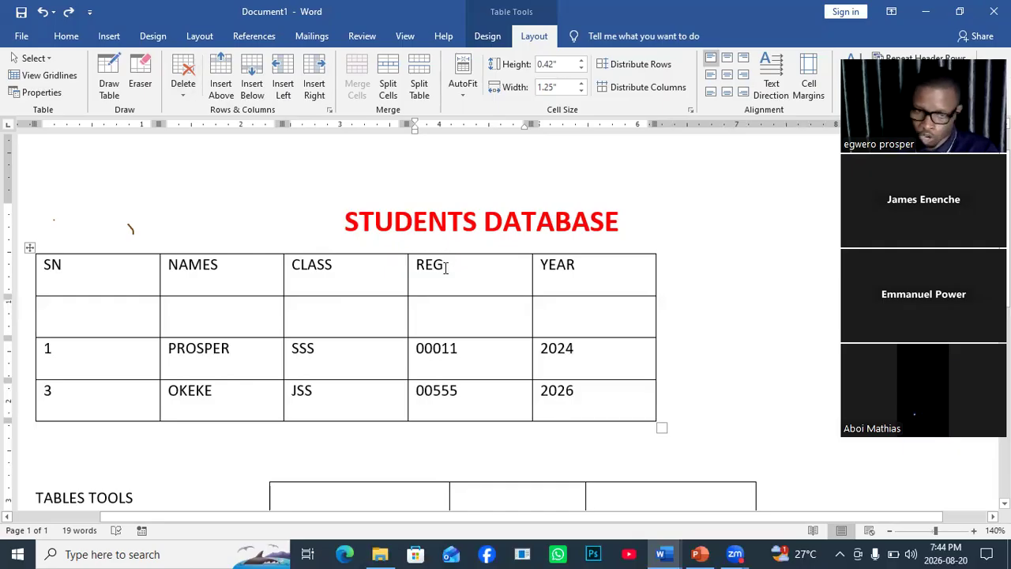
{"action": "left_click", "coordinate": [315, 88]}
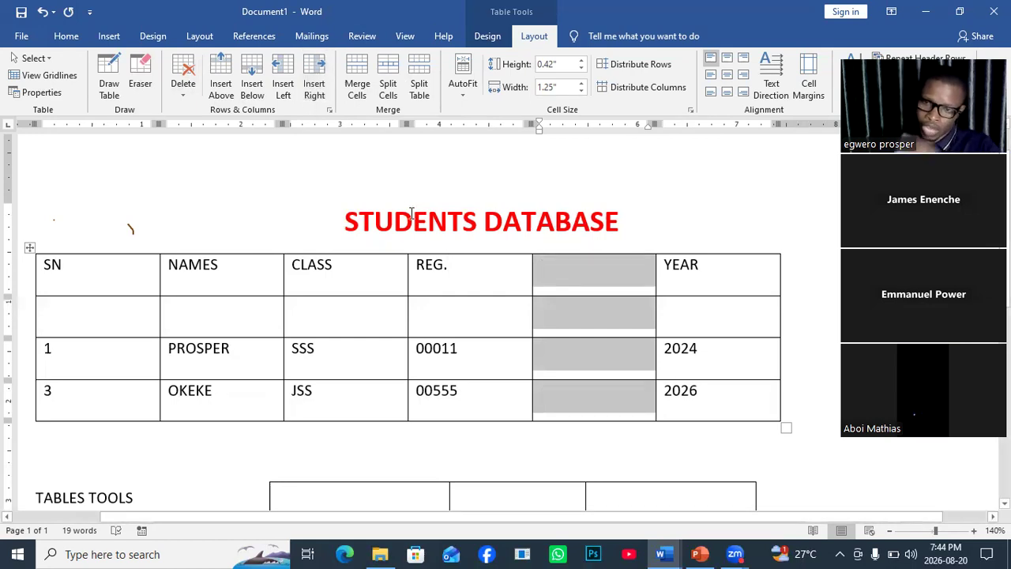
- Insert a second empty column directly after the REG. column and delete it again
{"action": "left_click", "coordinate": [283, 78]}
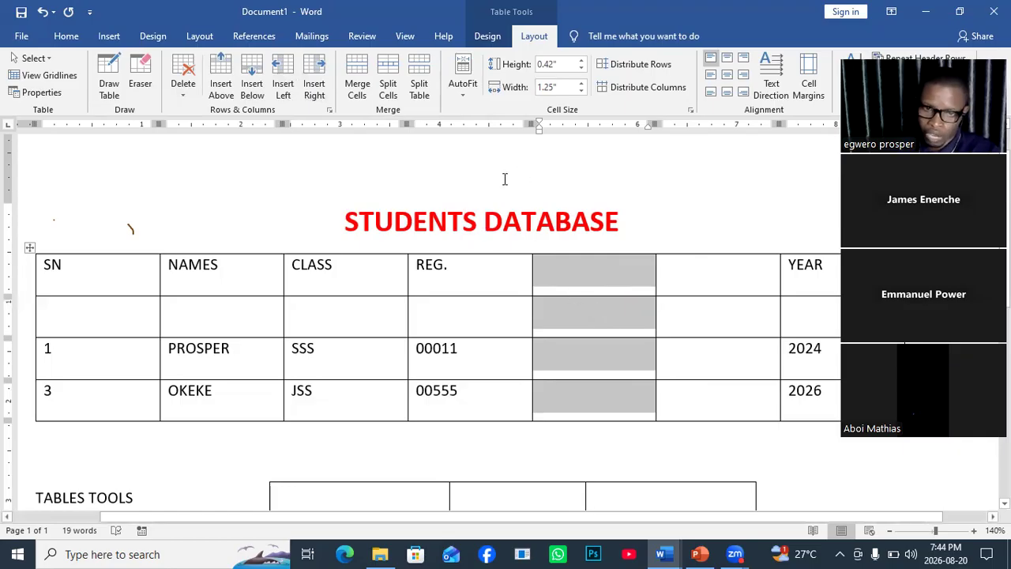
{"action": "left_click", "coordinate": [189, 103]}
{"action": "left_click", "coordinate": [229, 133]}
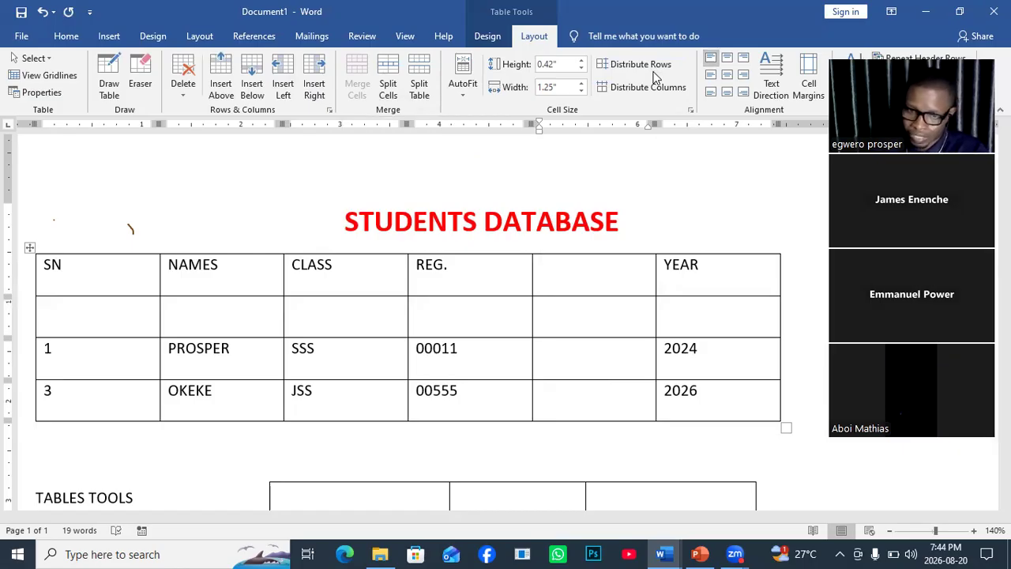
{"action": "left_click", "coordinate": [337, 322]}
{"action": "left_click", "coordinate": [356, 272]}
{"action": "left_click", "coordinate": [255, 307]}
- Erase the vertical border between the NAMES and CLASS cells in the empty row below the header
{"action": "left_click", "coordinate": [260, 278]}
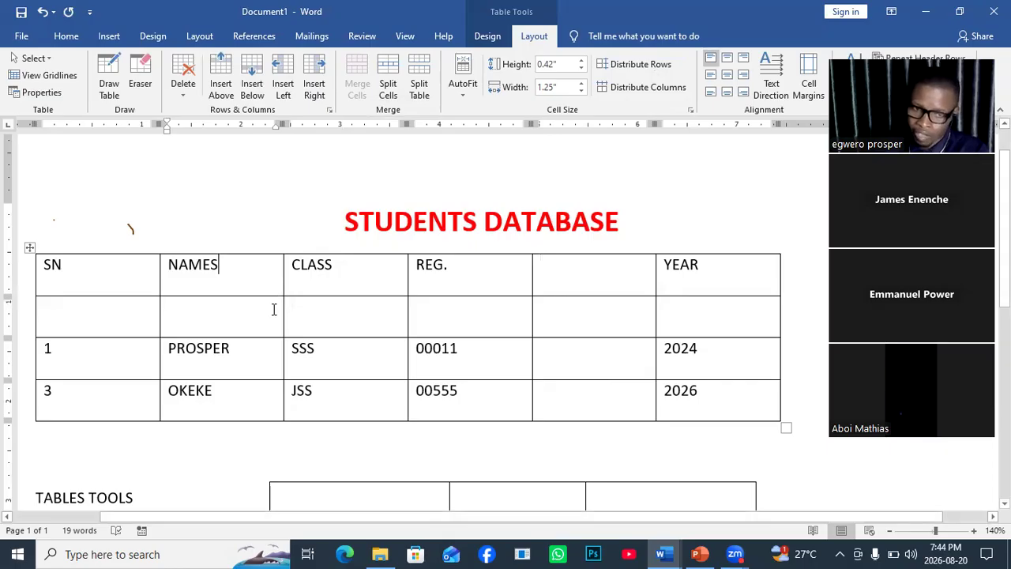
{"action": "left_click", "coordinate": [145, 85]}
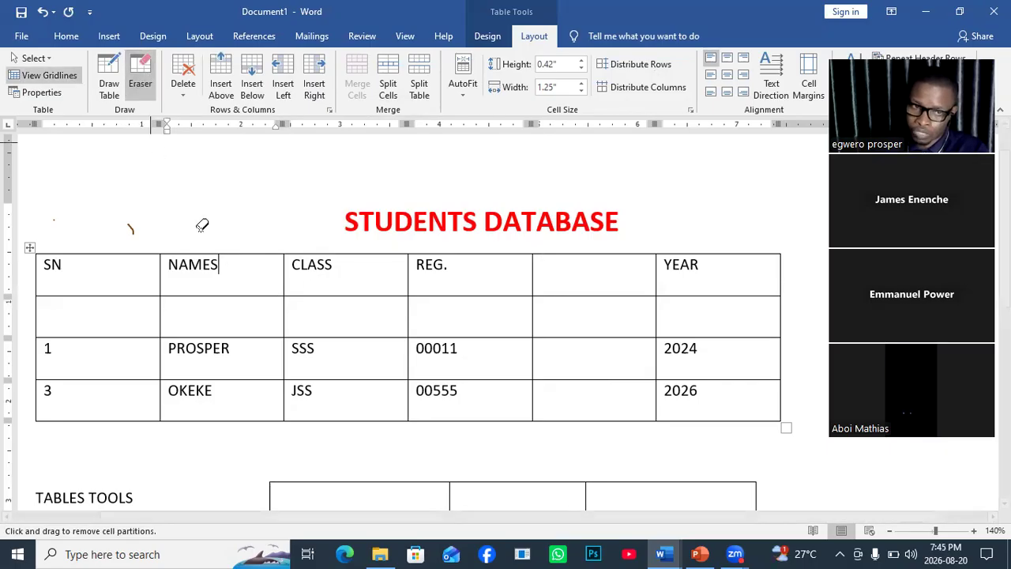
{"action": "left_click", "coordinate": [287, 324]}
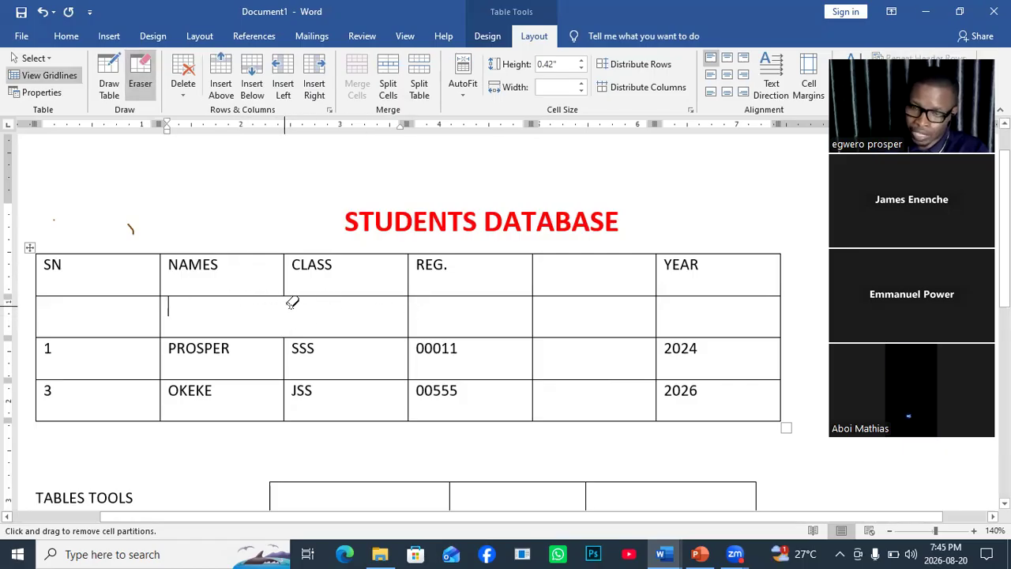
- Erase the border between the CLASS and REG. cells in the empty row, undo both border erasures, and turn off the eraser
{"action": "left_click", "coordinate": [409, 314]}
{"action": "key", "text": "ctrl+z"}
{"action": "key", "text": "ctrl+z"}
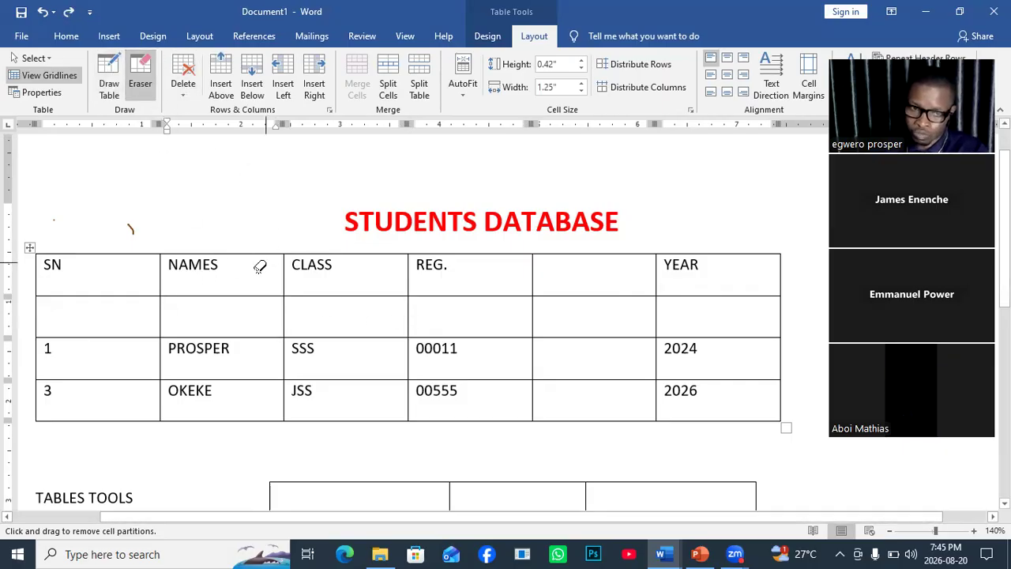
{"action": "left_click", "coordinate": [109, 86]}
{"action": "left_click", "coordinate": [132, 304]}
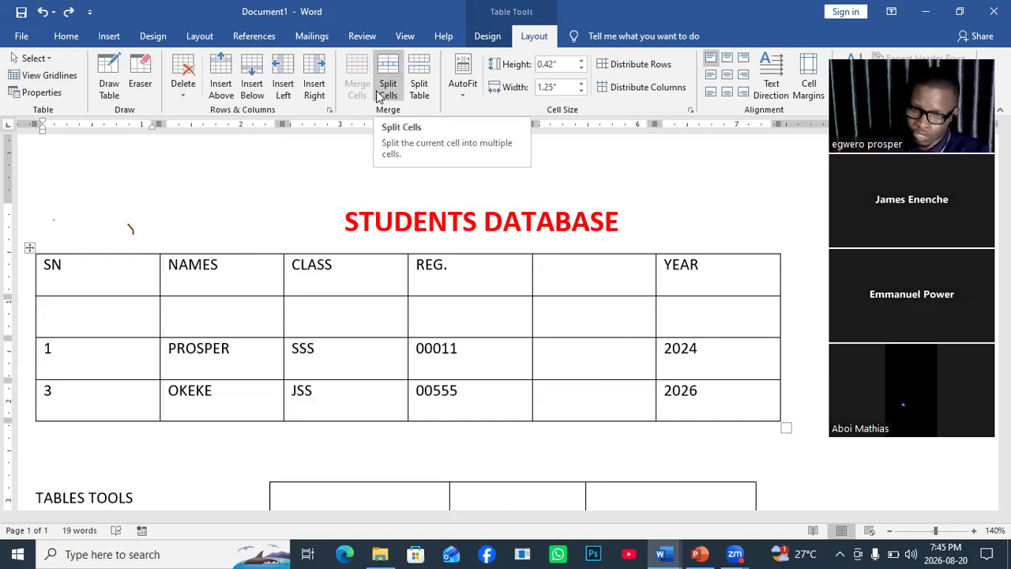
- Merge the four cells of the empty row from the NAMES column through the blank column before YEAR
{"action": "left_click_drag", "start_coordinate": [246, 310], "coordinate": [549, 312]}
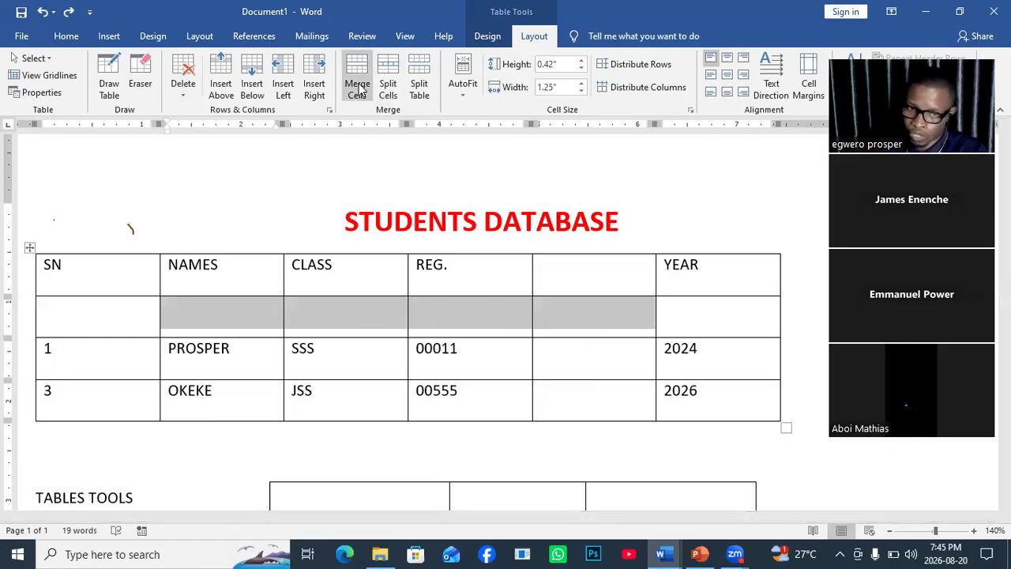
{"action": "left_click", "coordinate": [358, 87]}
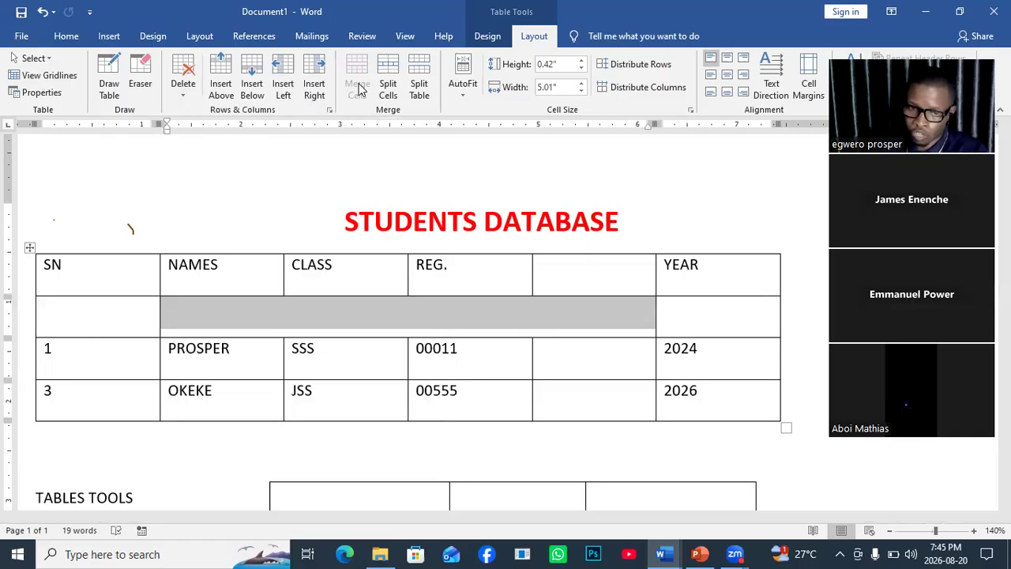
{"action": "left_click", "coordinate": [565, 319]}
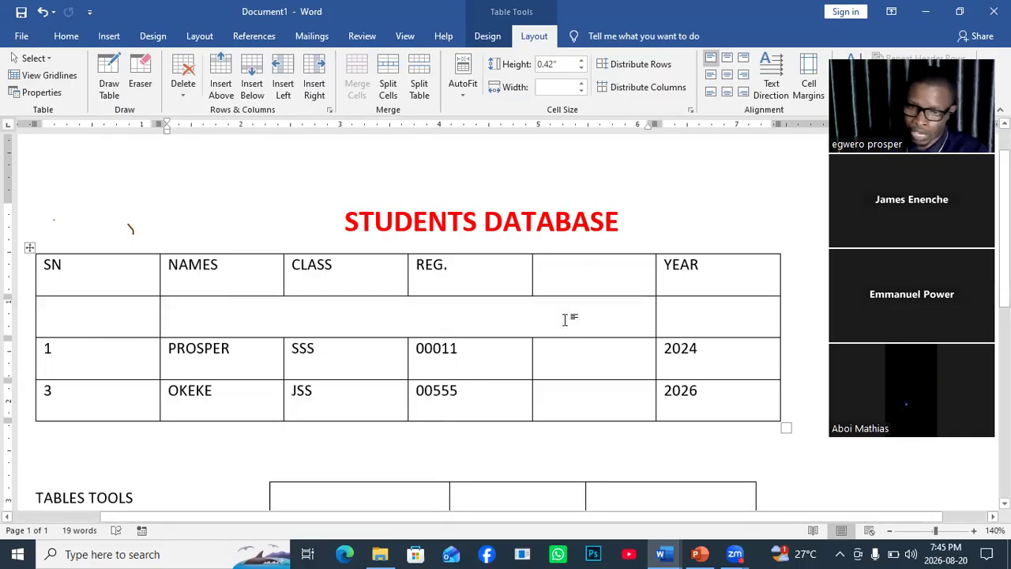
- Merge the two blank cells beside 2024 and 2026 into one, and undo the last three table changes
{"action": "left_click_drag", "start_coordinate": [586, 362], "coordinate": [593, 393]}
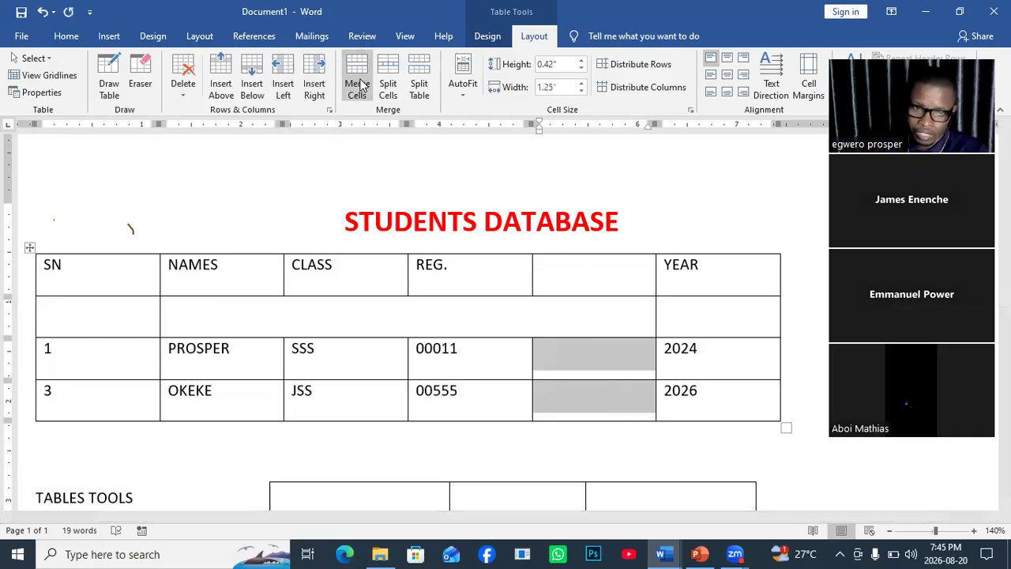
{"action": "left_click", "coordinate": [357, 87]}
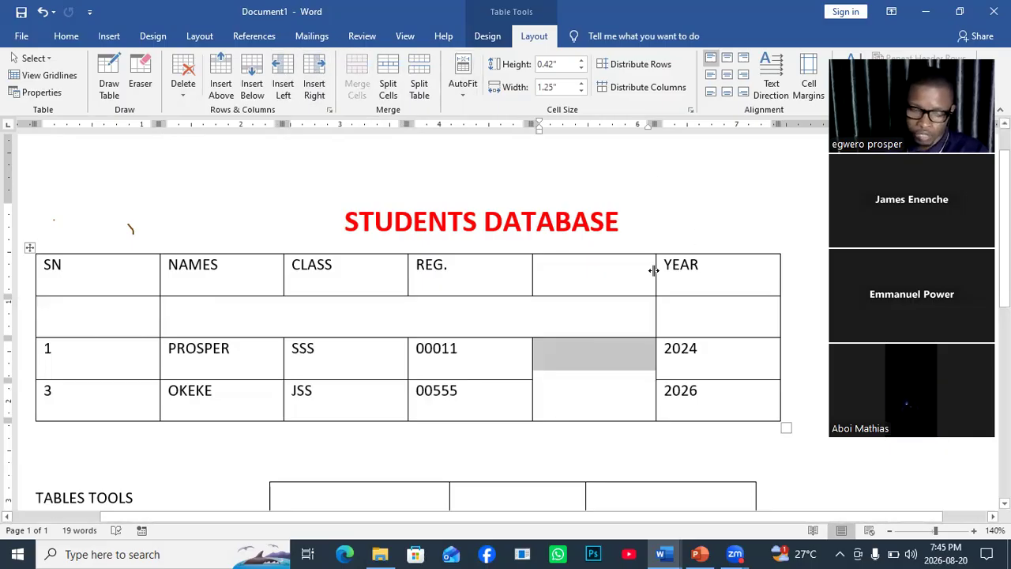
{"action": "key", "text": "ctrl+z"}
{"action": "key", "text": "ctrl+z"}
{"action": "key", "text": "ctrl+z"}
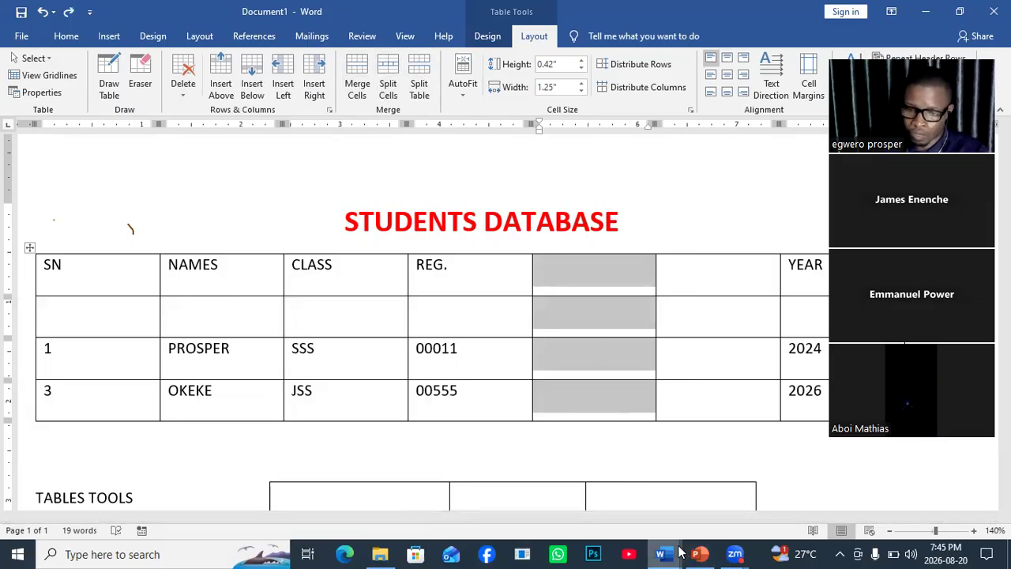
- Switch to the Document2 window and bring up the layout tools for its empty table
{"action": "mouse_move", "coordinate": [673, 549]}
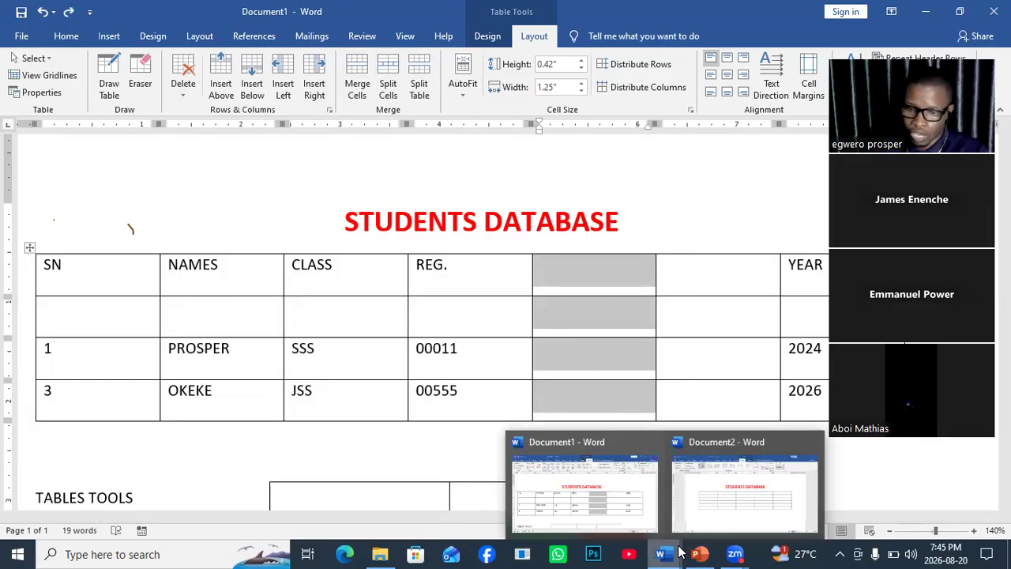
{"action": "left_click", "coordinate": [697, 498]}
{"action": "scroll", "coordinate": [413, 287], "scroll_direction": "down", "scroll_amount": 3}
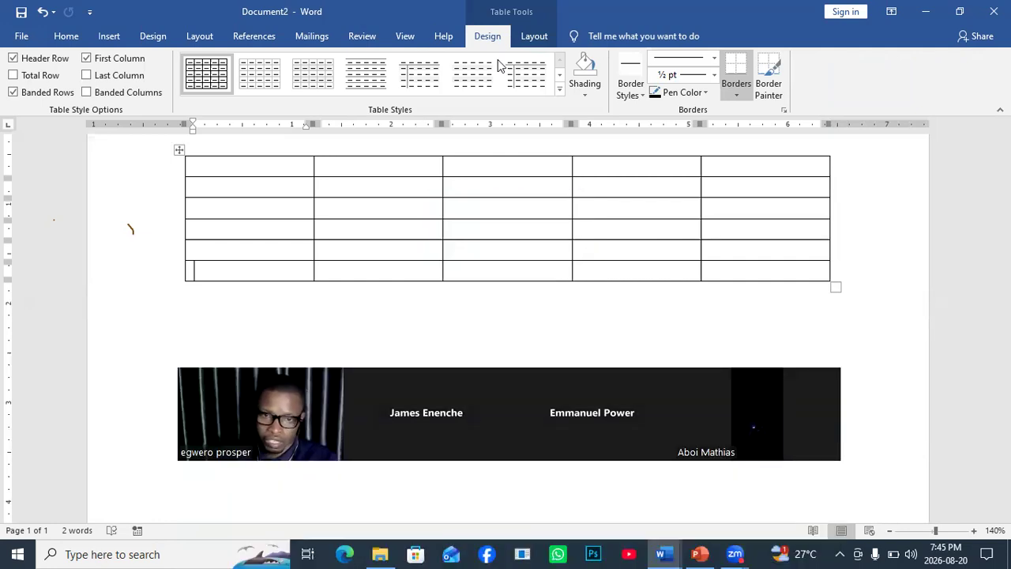
{"action": "left_click", "coordinate": [534, 36]}
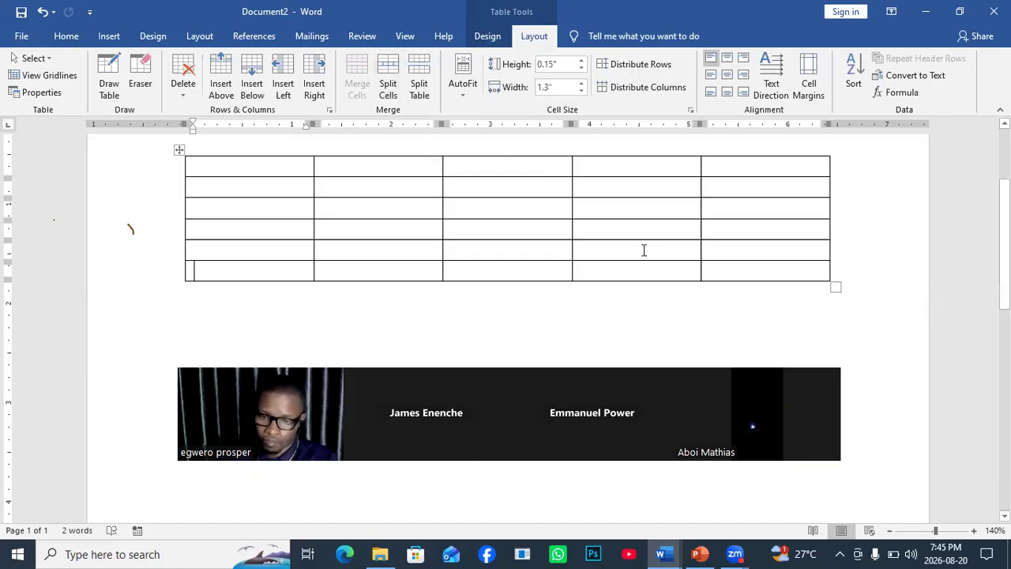
- Split the table's first cell into 2 columns and 2 rows, and undo the split
{"action": "left_click", "coordinate": [245, 167]}
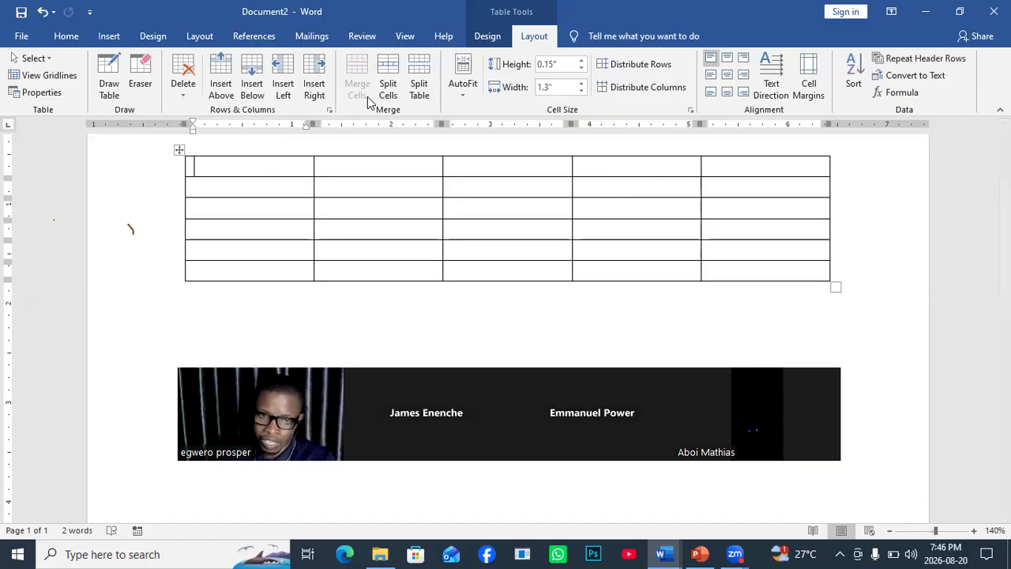
{"action": "left_click", "coordinate": [387, 75]}
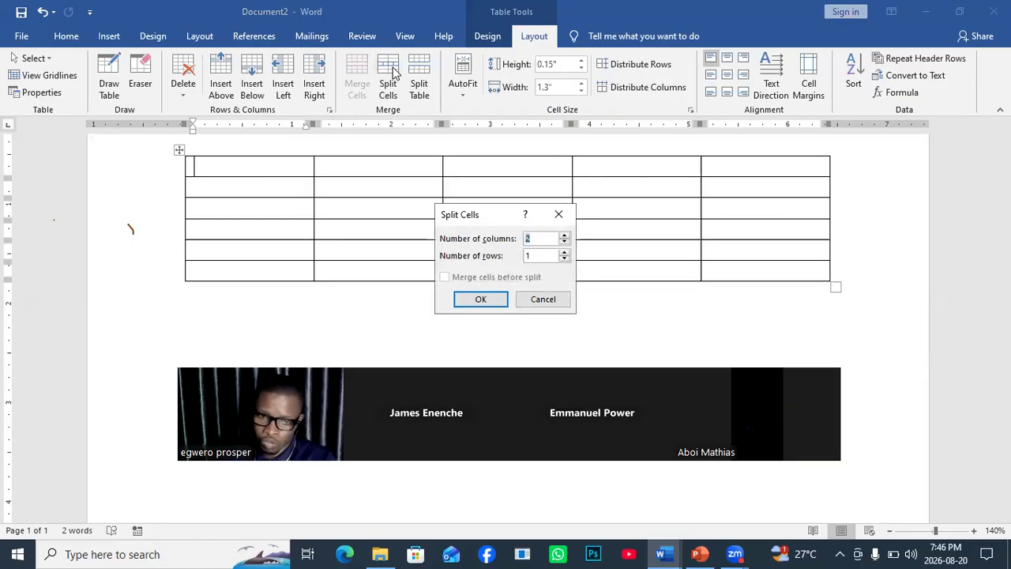
{"action": "left_click", "coordinate": [563, 252]}
{"action": "left_click", "coordinate": [488, 300]}
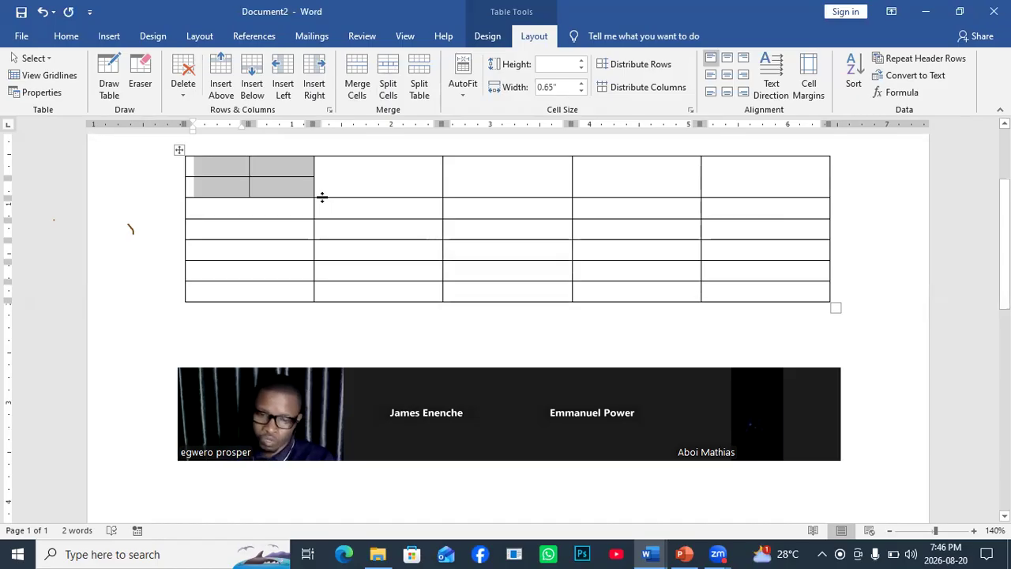
{"action": "key", "text": "ctrl+z"}
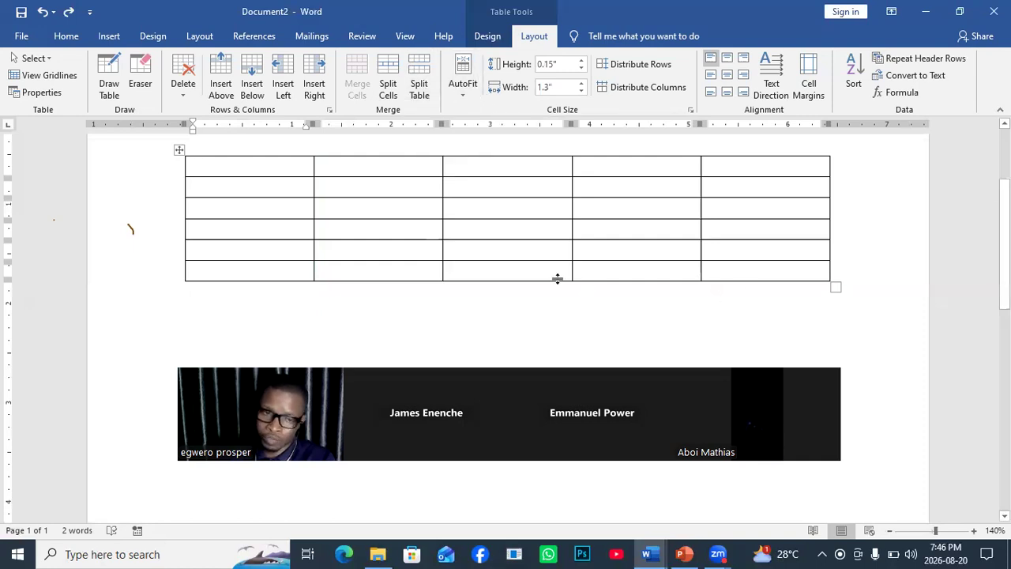
- Insert a batch of empty rows below the last row of the table
{"action": "scroll", "coordinate": [656, 307], "scroll_direction": "up", "scroll_amount": 1}
{"action": "left_click", "coordinate": [235, 320]}
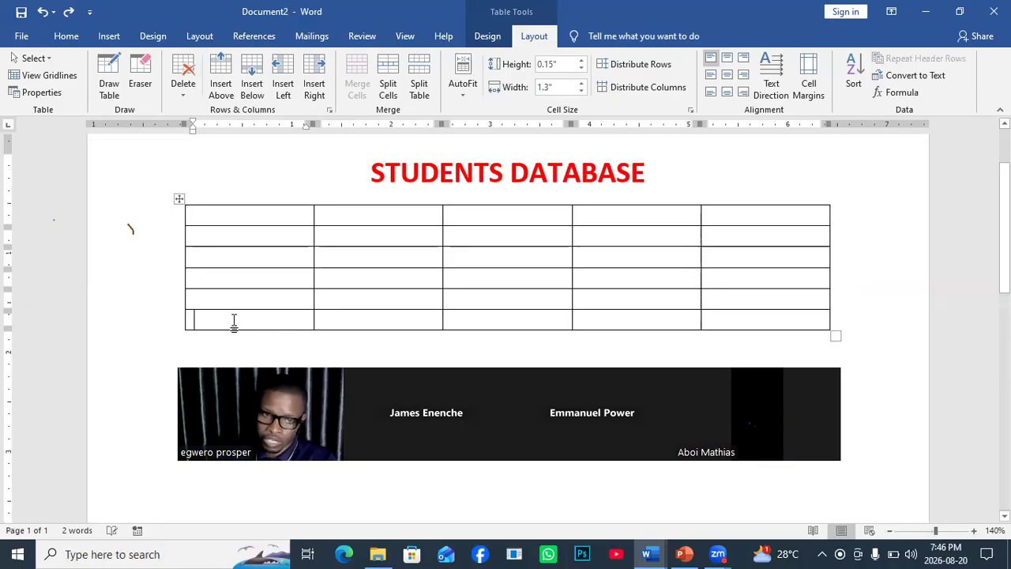
{"action": "left_click", "coordinate": [252, 76]}
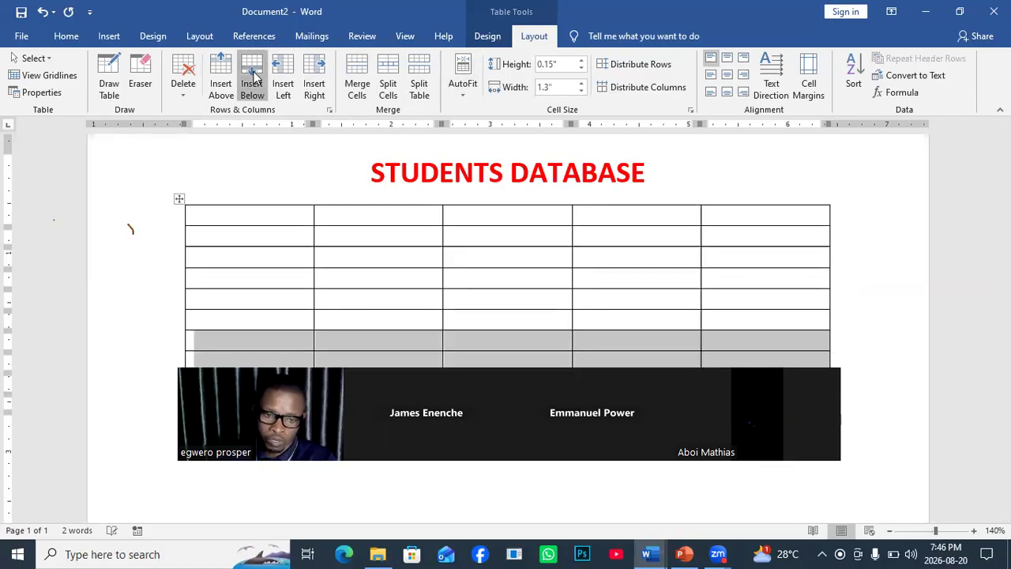
{"action": "left_click", "coordinate": [253, 76]}
{"action": "left_click", "coordinate": [253, 77]}
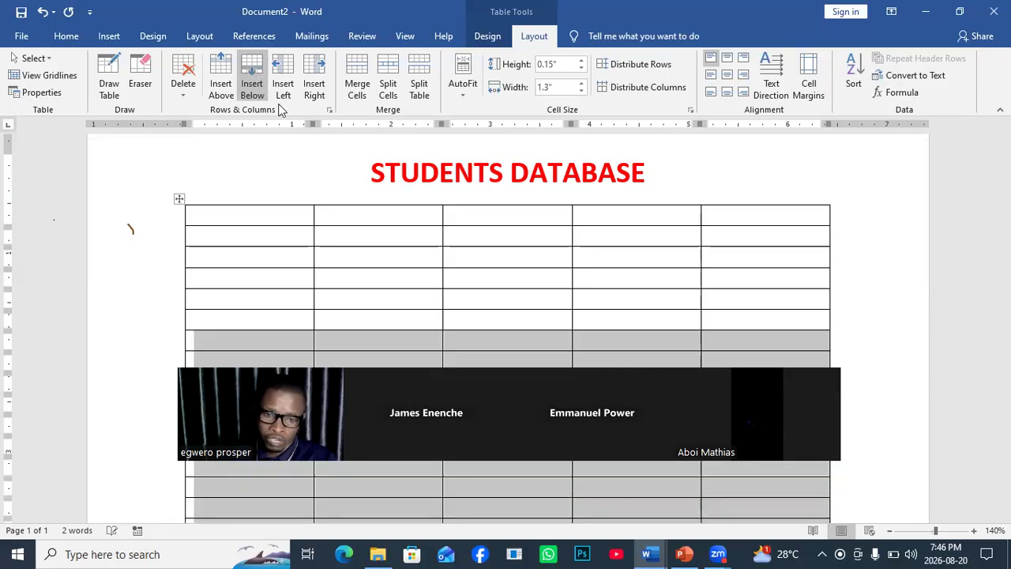
- Move the floating meeting video panel off the table and deselect the inserted rows
{"action": "left_click_drag", "start_coordinate": [508, 414], "coordinate": [675, 189]}
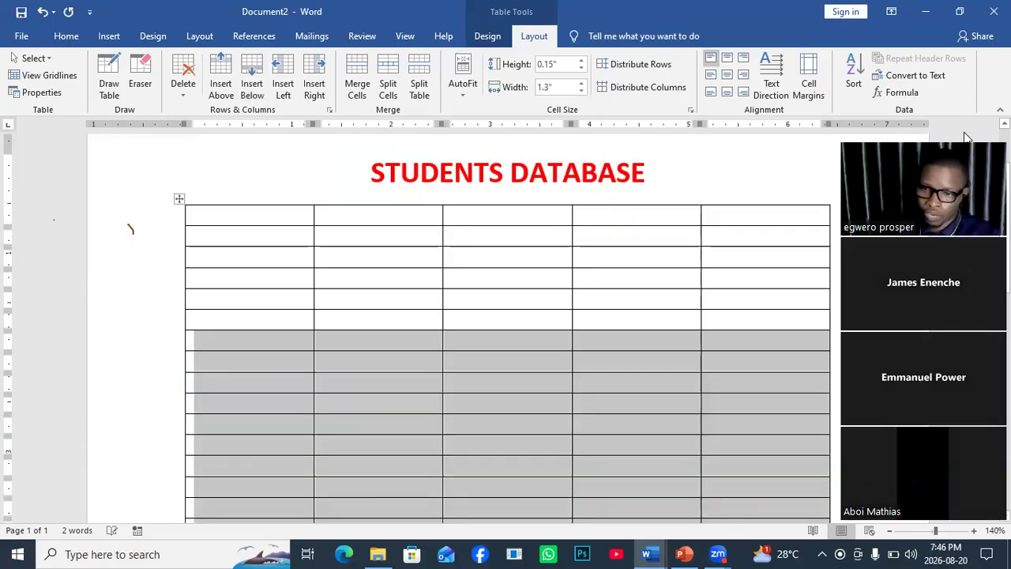
{"action": "left_click_drag", "start_coordinate": [966, 135], "coordinate": [966, 76]}
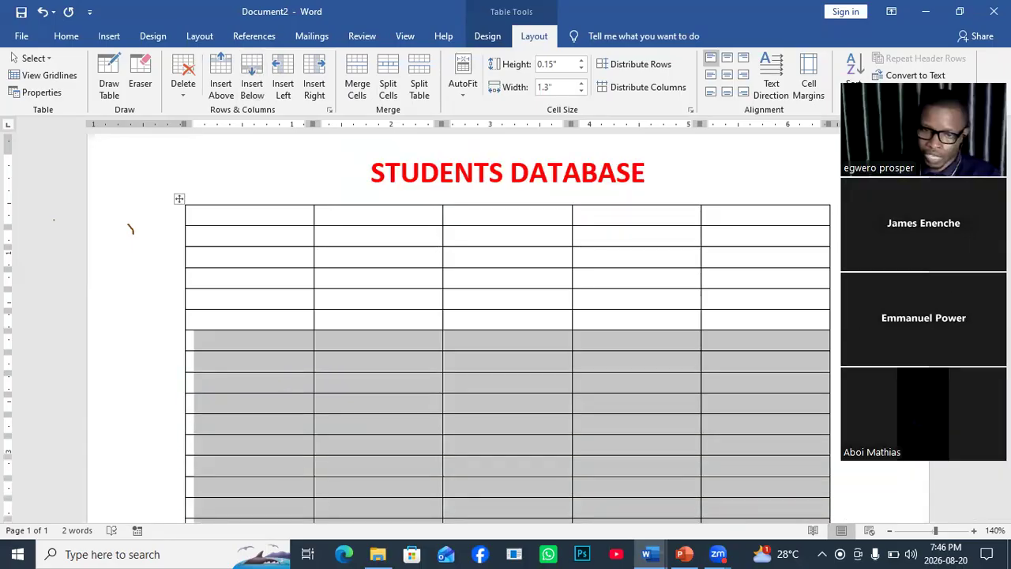
{"action": "left_click", "coordinate": [498, 326]}
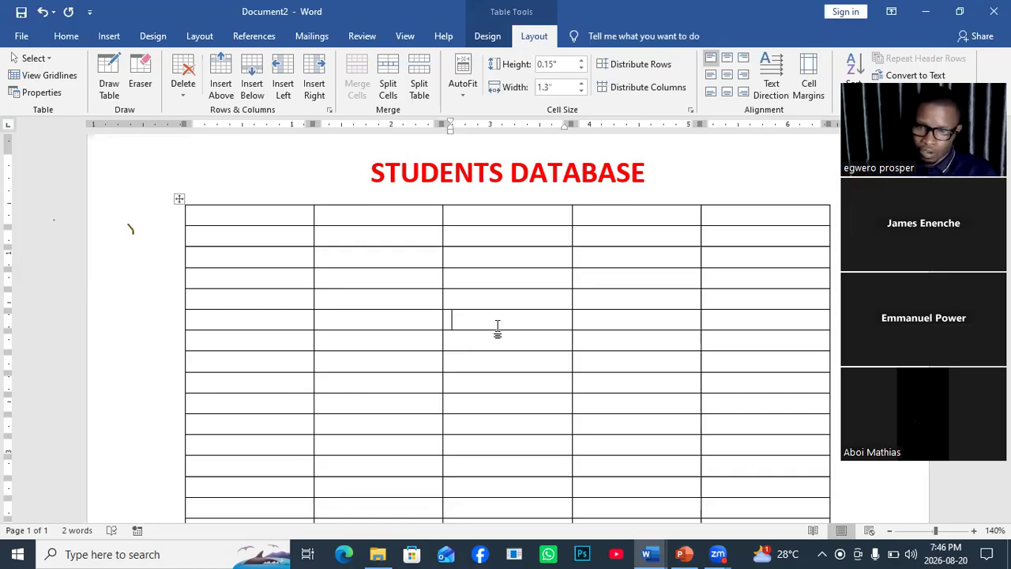
- Split the table into two separate tables, starting the second one at the ninth row
{"action": "scroll", "coordinate": [474, 317], "scroll_direction": "down", "scroll_amount": 3}
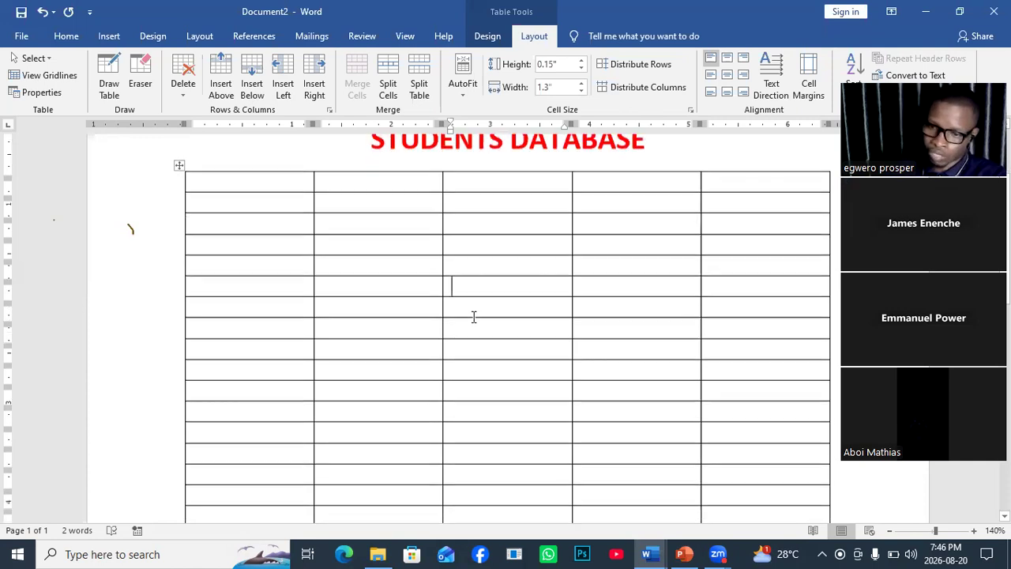
{"action": "scroll", "coordinate": [492, 346], "scroll_direction": "up", "scroll_amount": 4}
{"action": "scroll", "coordinate": [495, 346], "scroll_direction": "up", "scroll_amount": 1}
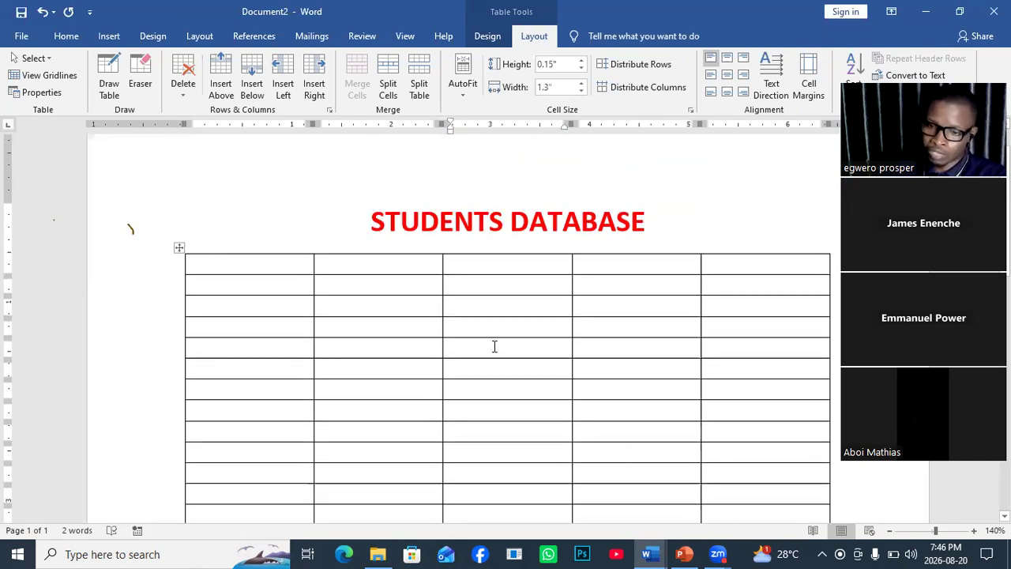
{"action": "scroll", "coordinate": [495, 346], "scroll_direction": "down", "scroll_amount": 2}
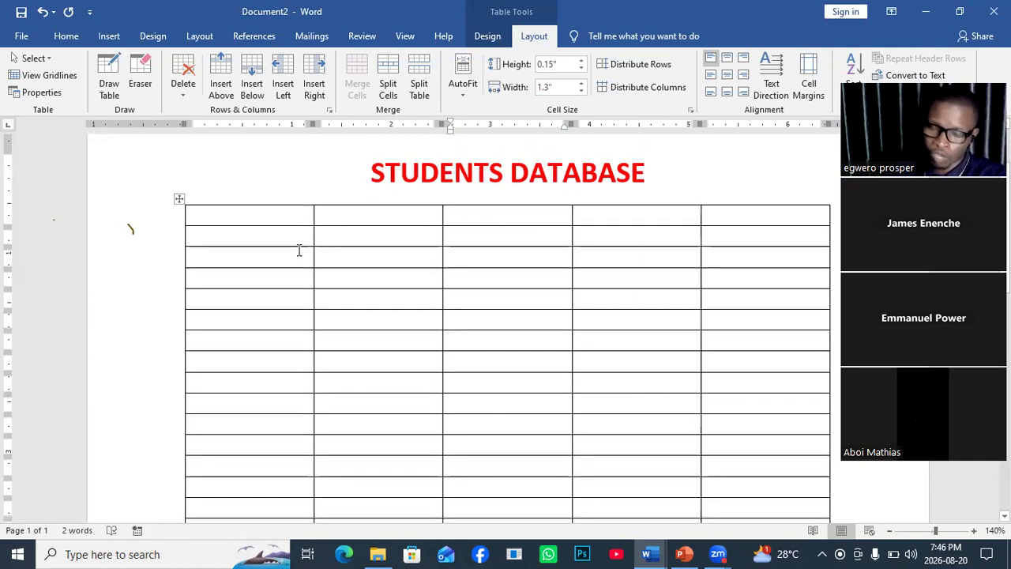
{"action": "left_click", "coordinate": [262, 216]}
{"action": "scroll", "coordinate": [238, 295], "scroll_direction": "down", "scroll_amount": 2}
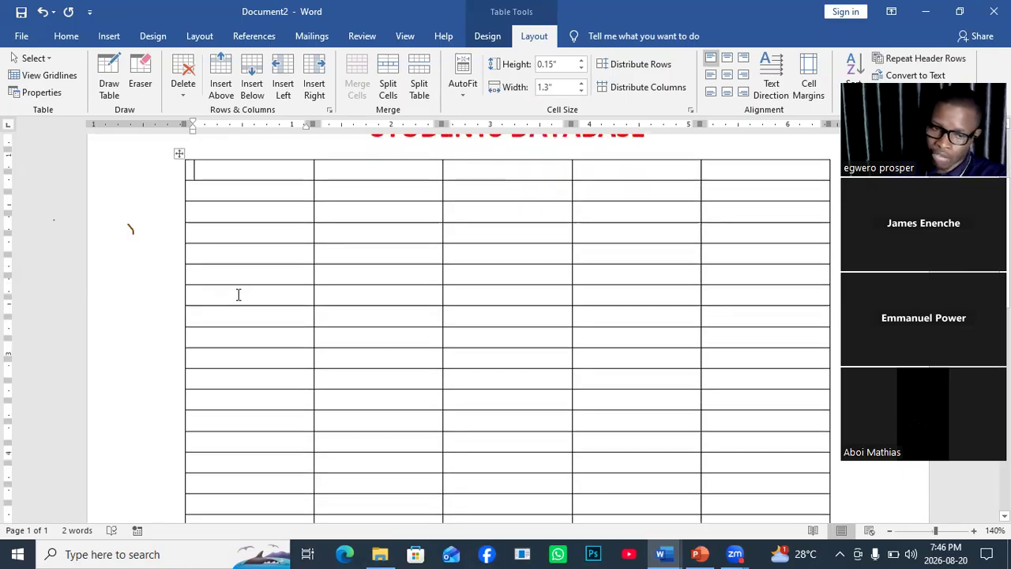
{"action": "scroll", "coordinate": [239, 293], "scroll_direction": "up", "scroll_amount": 2}
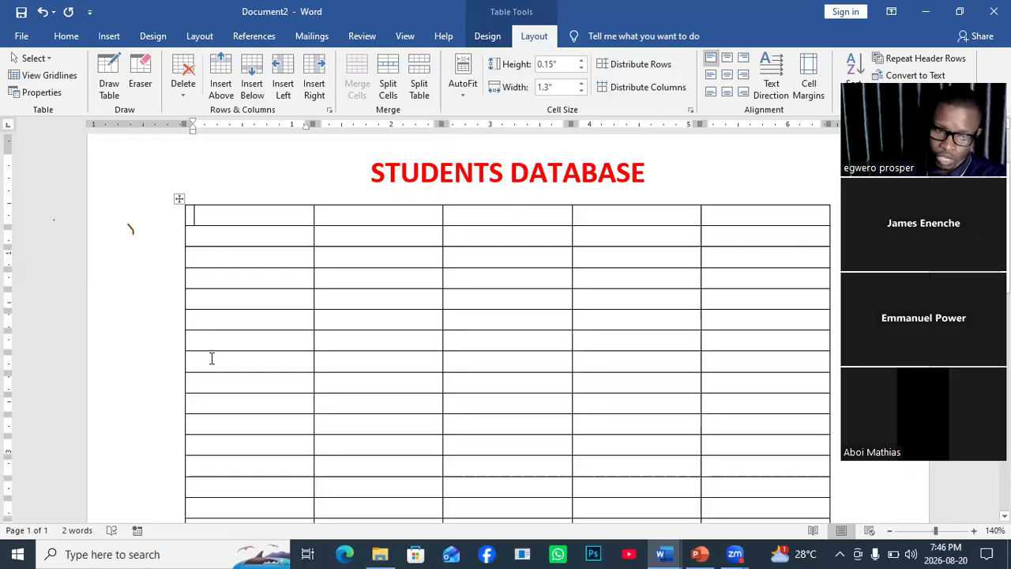
{"action": "left_click", "coordinate": [207, 385]}
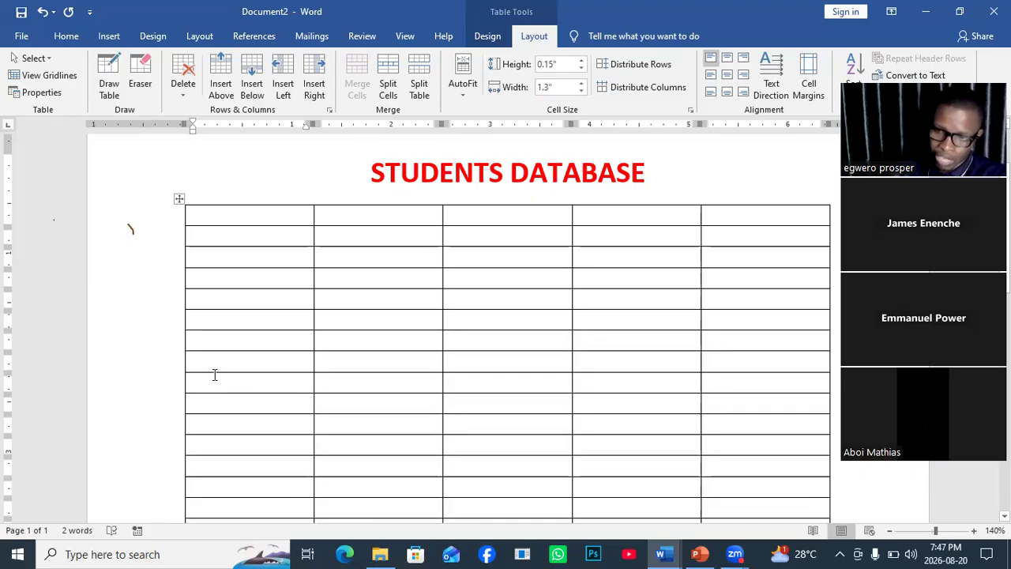
{"action": "left_click", "coordinate": [419, 82]}
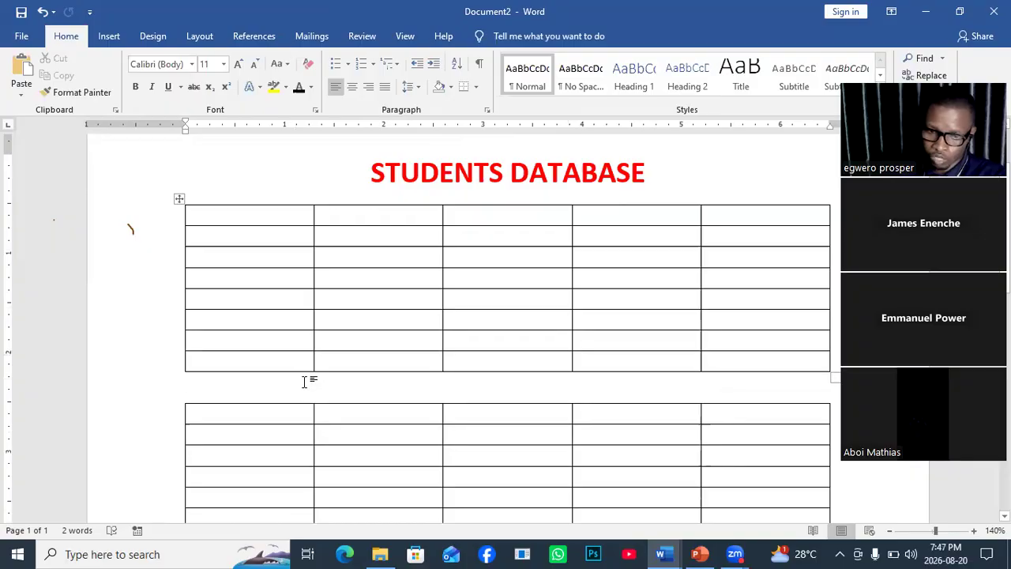
- Shade the whole upper table with the standard red colour
{"action": "left_click", "coordinate": [178, 200]}
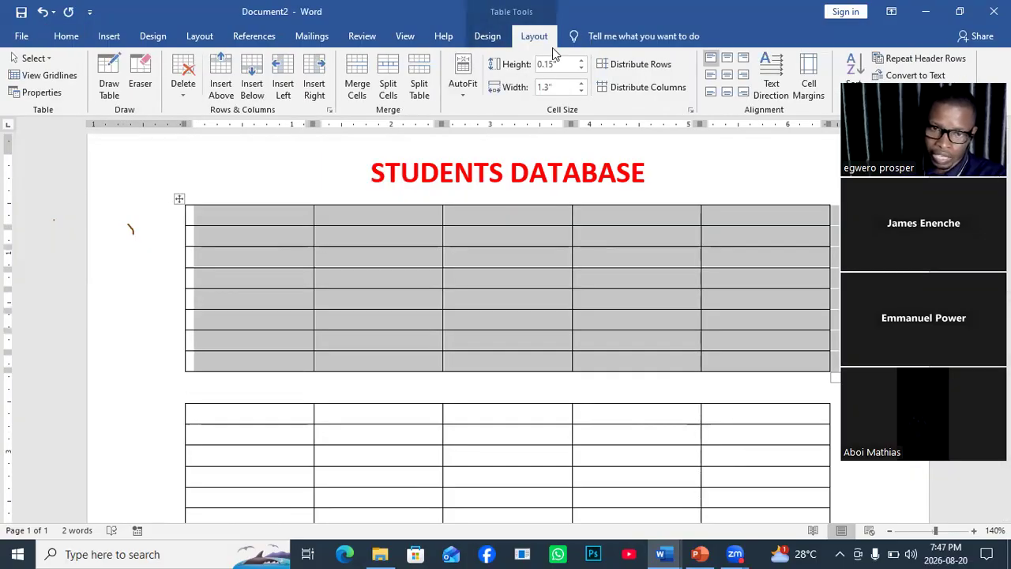
{"action": "left_click", "coordinate": [490, 37]}
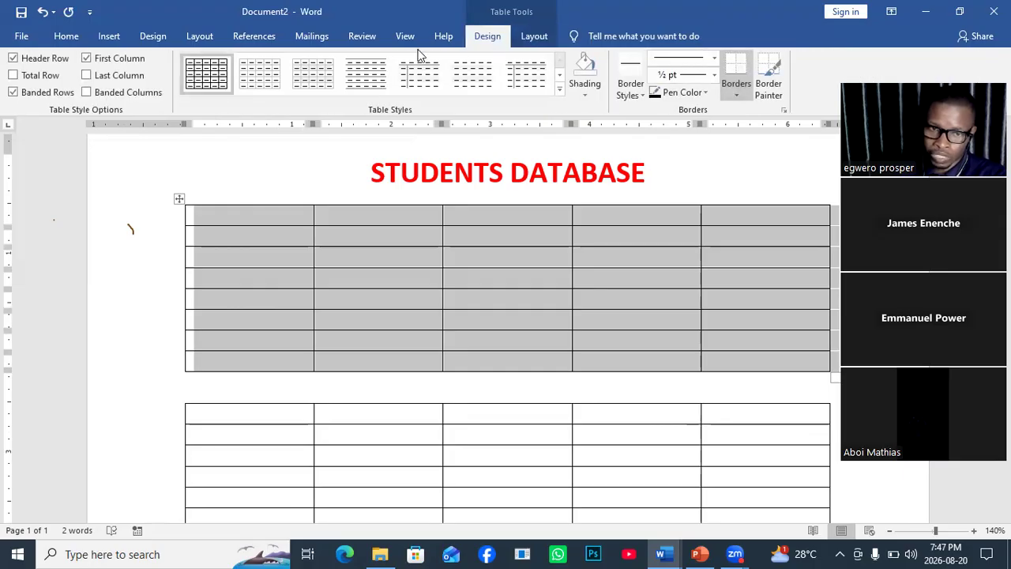
{"action": "left_click", "coordinate": [584, 85]}
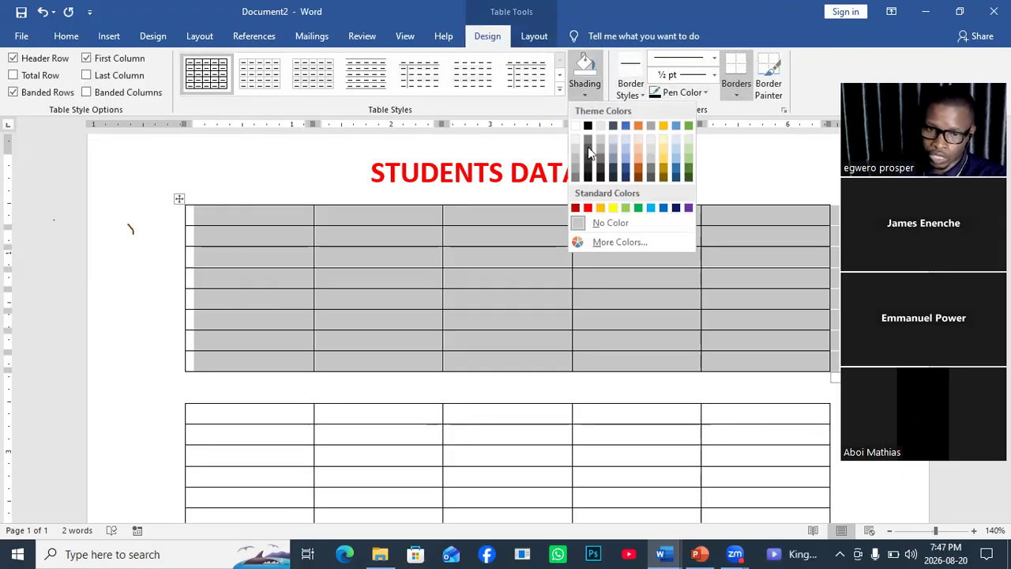
{"action": "left_click", "coordinate": [587, 208]}
- Shade the whole lower table with the standard yellow colour
{"action": "scroll", "coordinate": [466, 395], "scroll_direction": "down", "scroll_amount": 3}
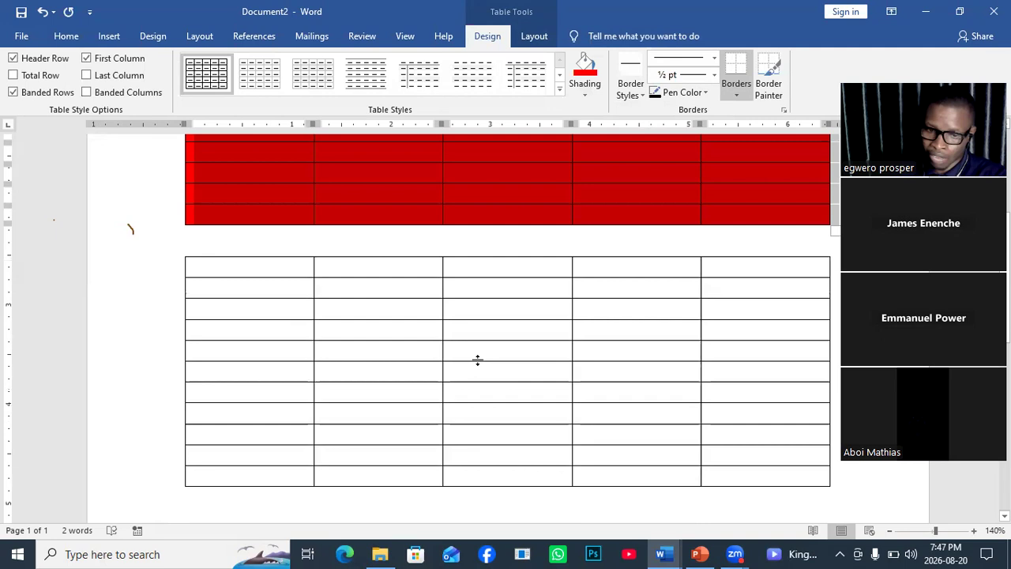
{"action": "left_click", "coordinate": [273, 312]}
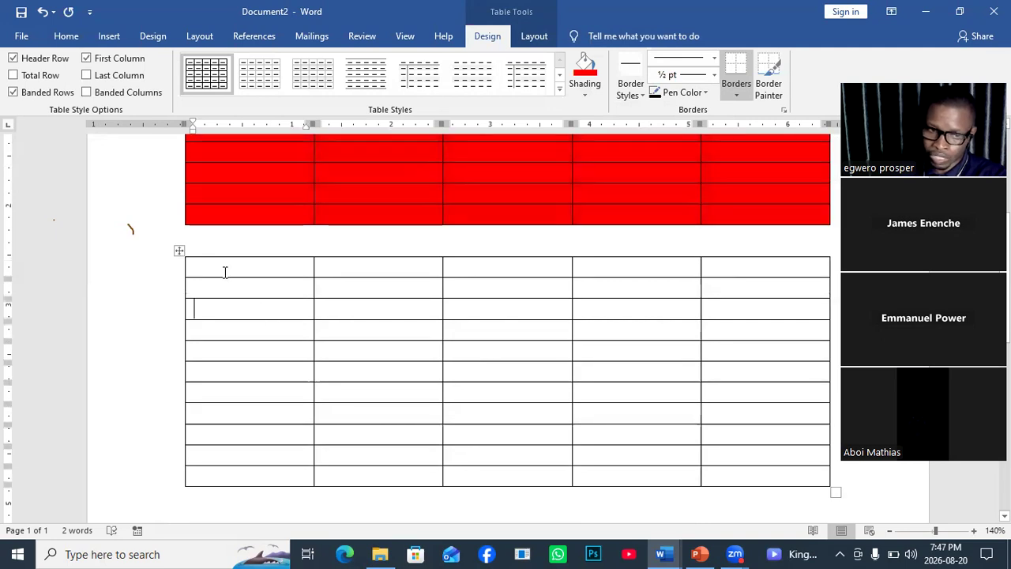
{"action": "left_click", "coordinate": [176, 252]}
{"action": "left_click", "coordinate": [586, 88]}
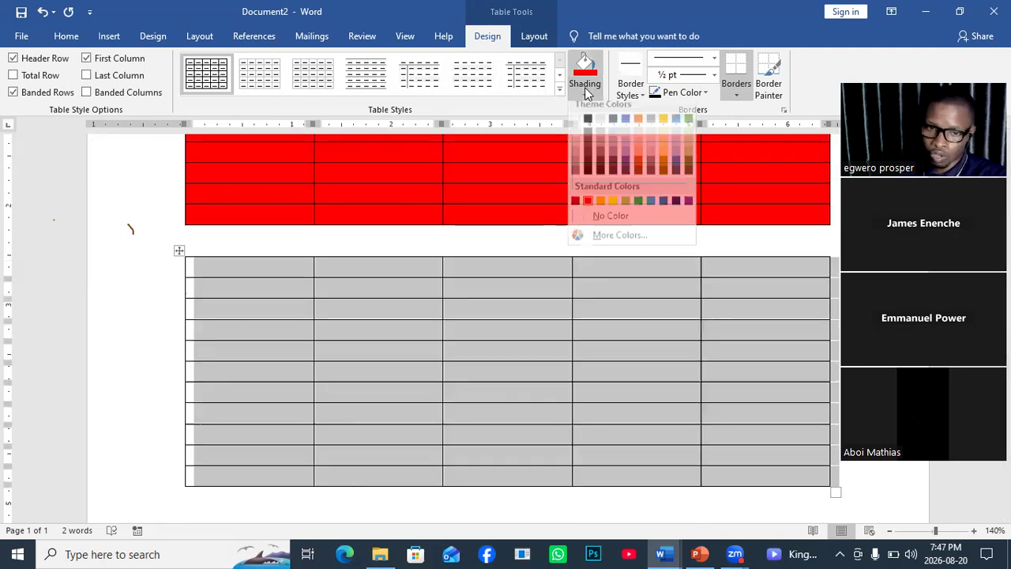
{"action": "left_click", "coordinate": [537, 38]}
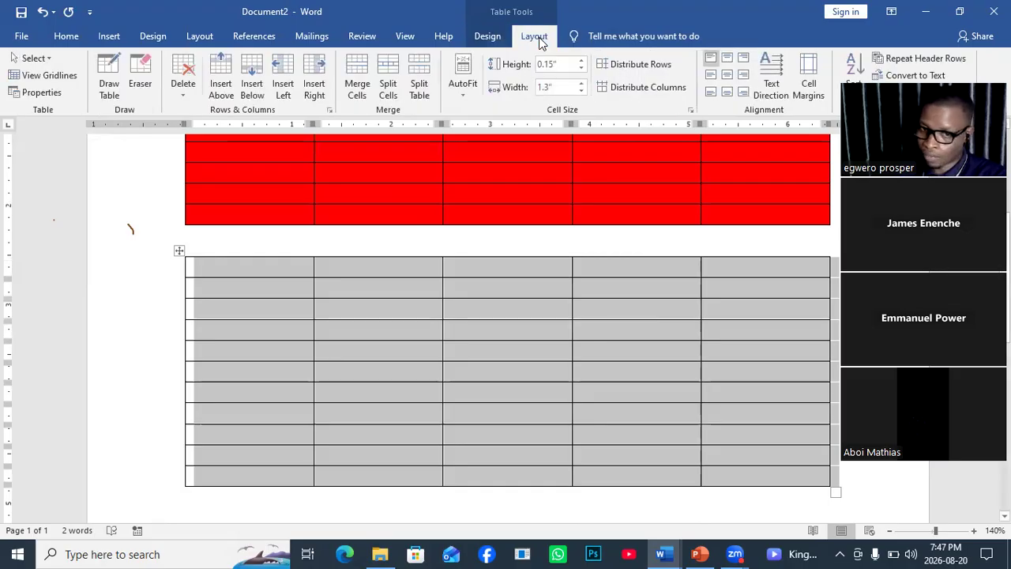
{"action": "left_click", "coordinate": [488, 37]}
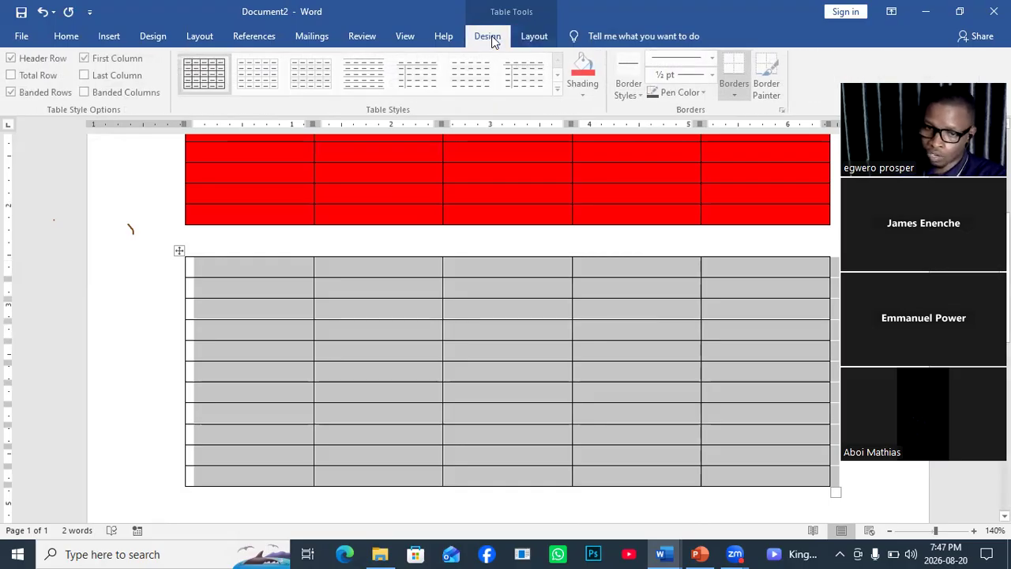
{"action": "left_click", "coordinate": [584, 96]}
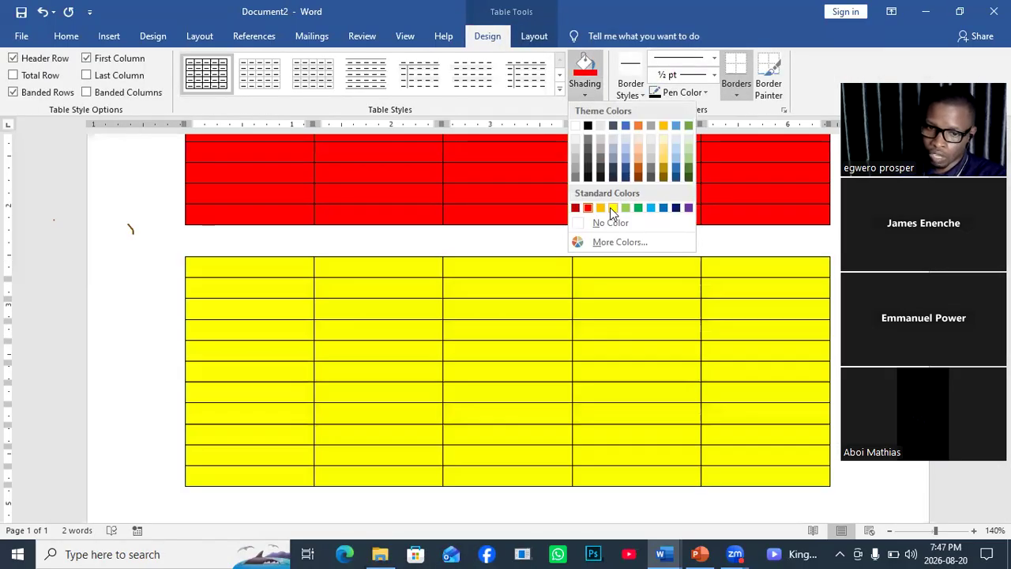
{"action": "left_click", "coordinate": [611, 208]}
- Split the yellow table in two, starting the new table at its sixth row
{"action": "scroll", "coordinate": [570, 297], "scroll_direction": "down", "scroll_amount": 5}
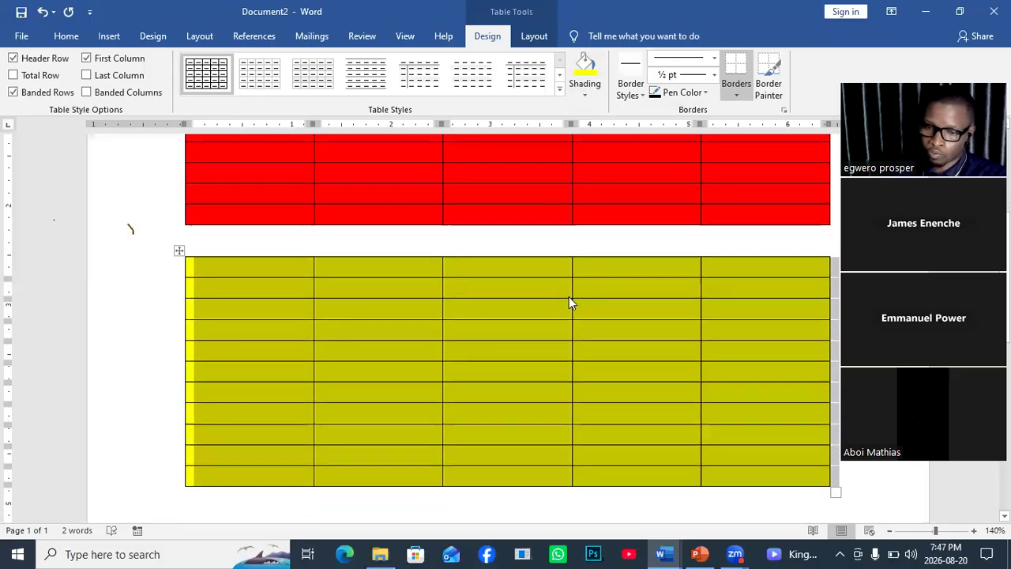
{"action": "left_click", "coordinate": [218, 275]}
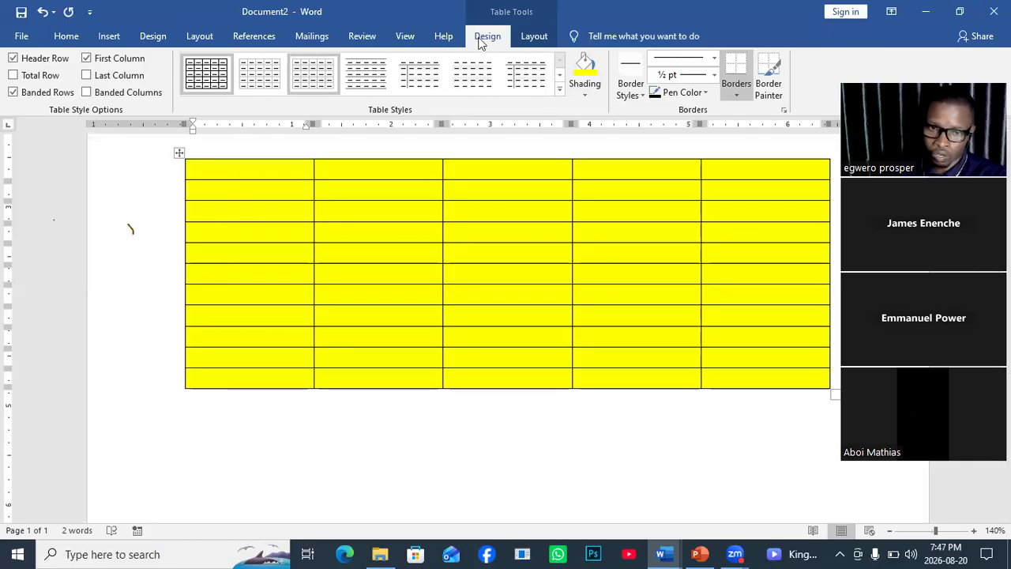
{"action": "left_click", "coordinate": [534, 36]}
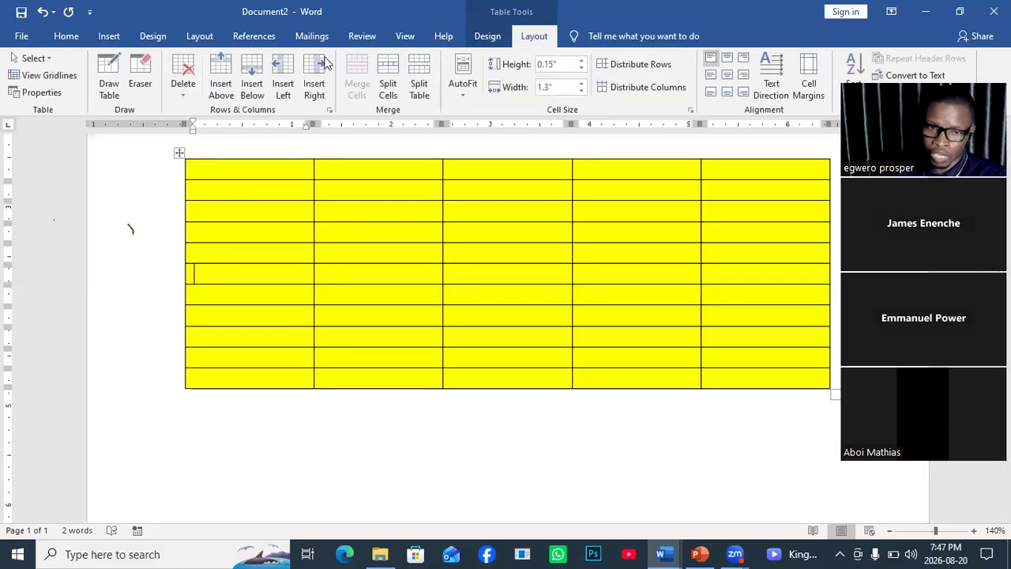
{"action": "left_click", "coordinate": [418, 79]}
{"action": "scroll", "coordinate": [416, 332], "scroll_direction": "up", "scroll_amount": 5}
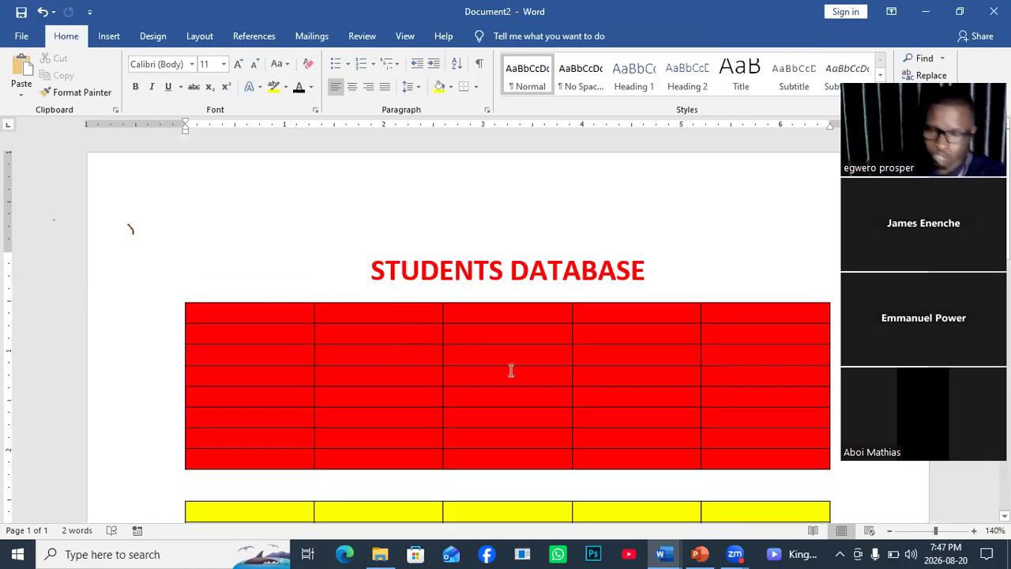
{"action": "scroll", "coordinate": [483, 375], "scroll_direction": "down", "scroll_amount": 1}
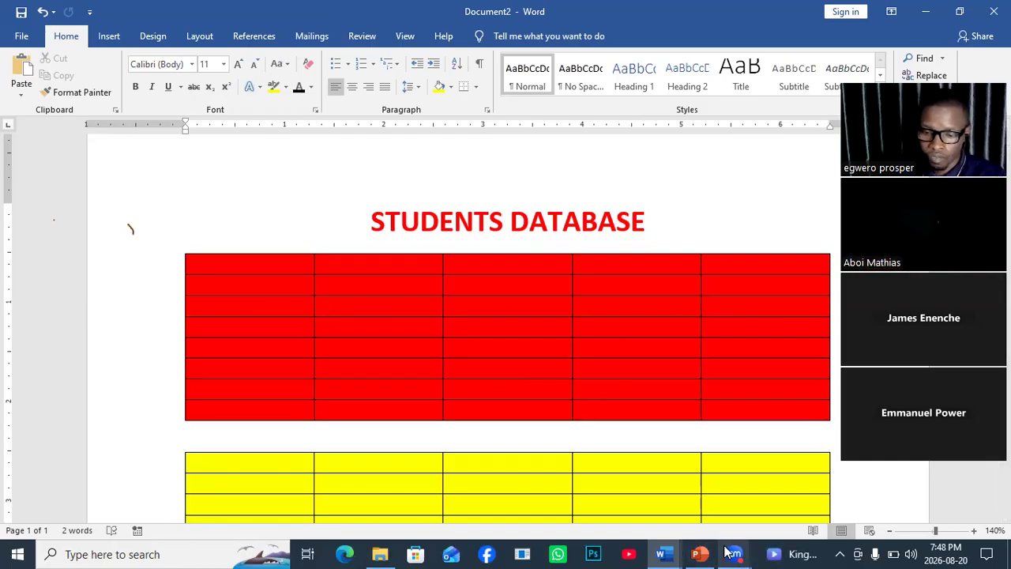
{"action": "left_click", "coordinate": [430, 308]}
{"action": "left_click", "coordinate": [534, 36]}
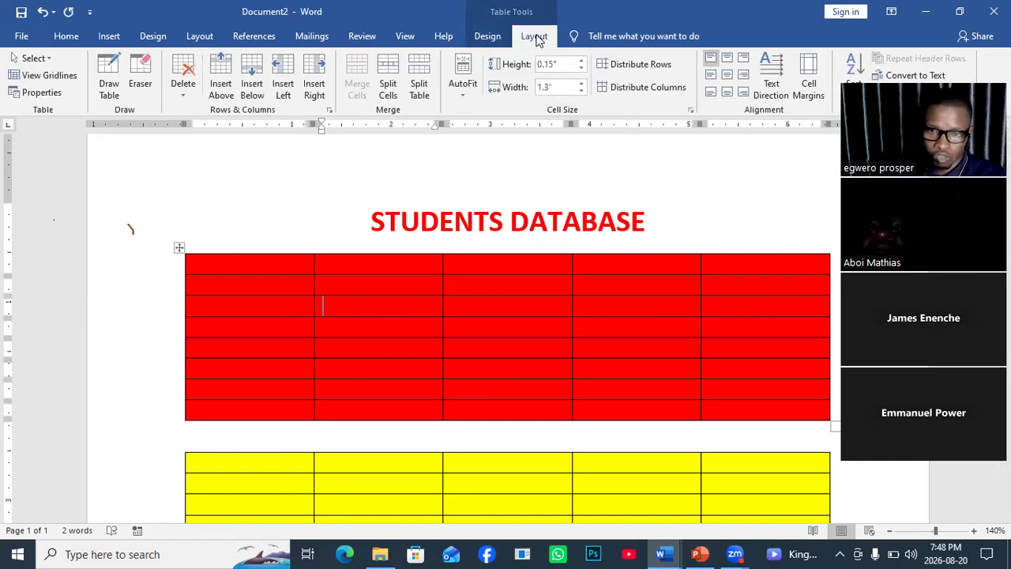
{"action": "left_click", "coordinate": [486, 37]}
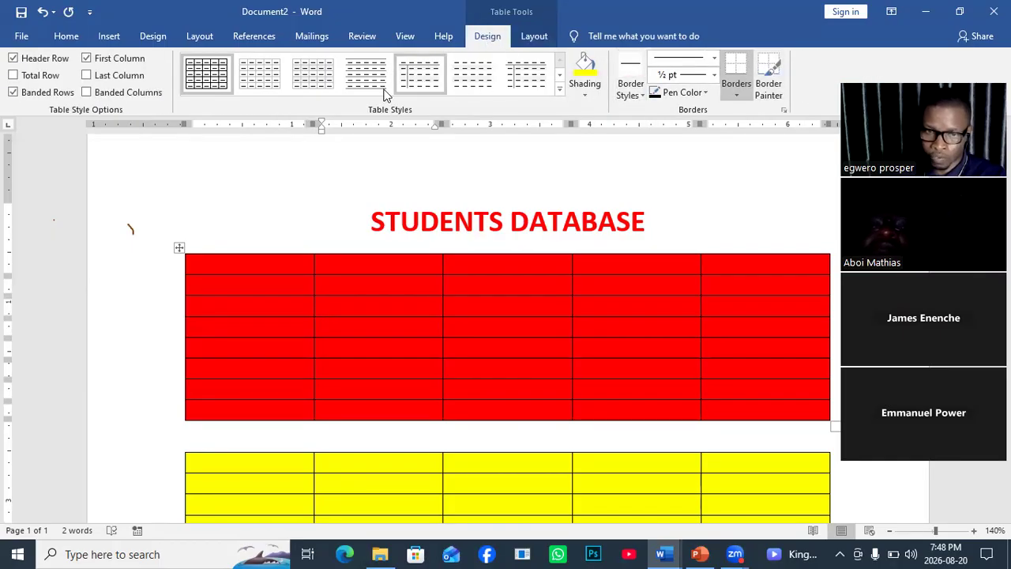
{"action": "left_click", "coordinate": [530, 34]}
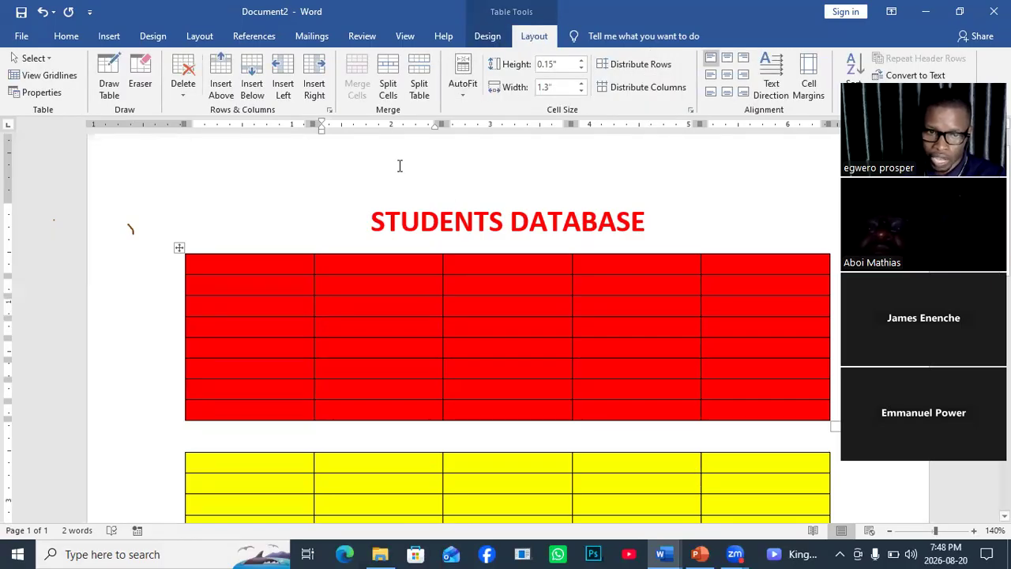
- Undo the yellow and red shading together with the table splits, back to one unshaded table
{"action": "key", "text": "ctrl+z"}
{"action": "key", "text": "ctrl+z"}
{"action": "key", "text": "ctrl+z"}
{"action": "key", "text": "ctrl+z"}
{"action": "key", "text": "ctrl+z"}
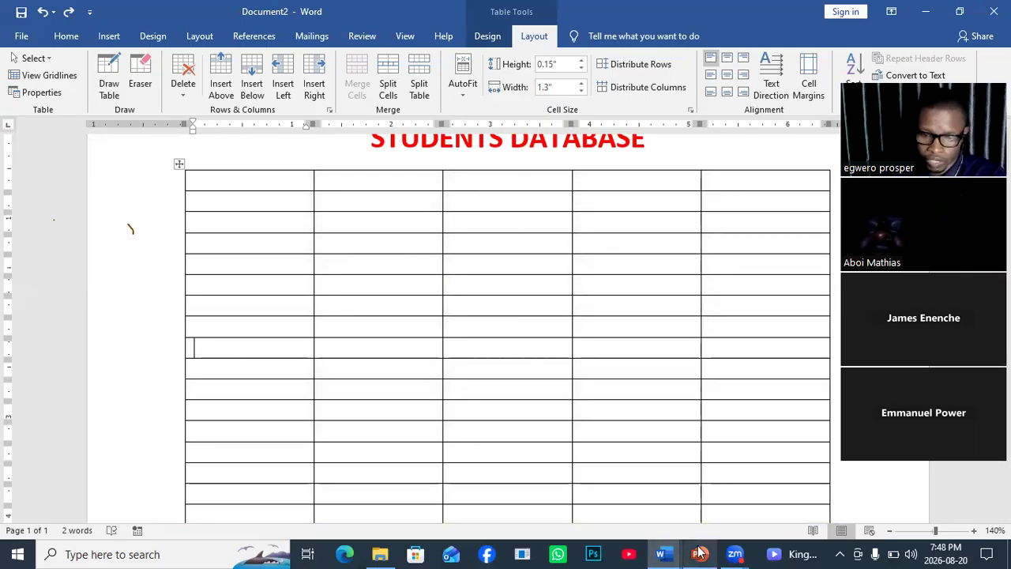
- Switch to Document1 and zoom the page out to 70%
{"action": "mouse_move", "coordinate": [664, 551]}
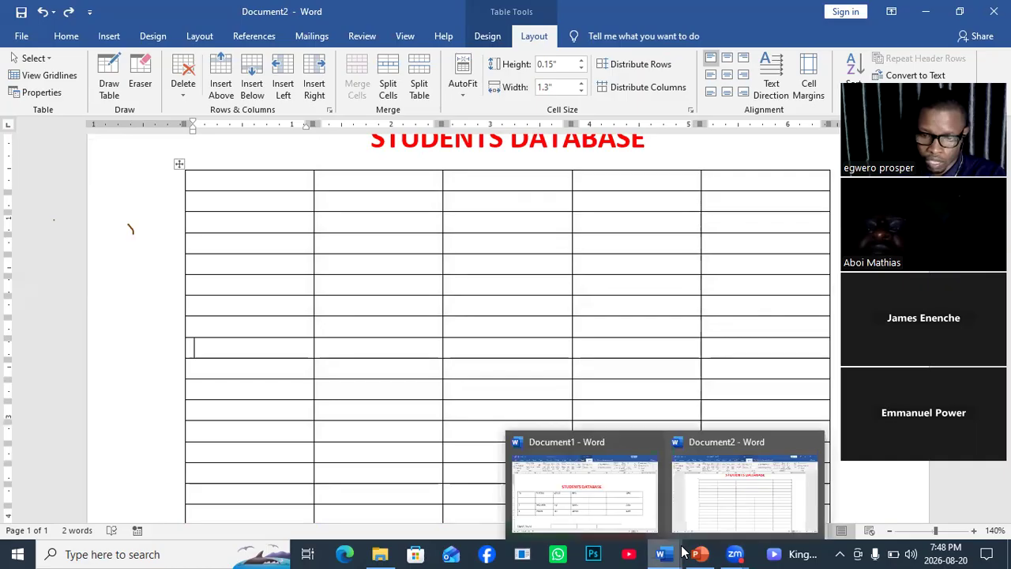
{"action": "left_click", "coordinate": [616, 523]}
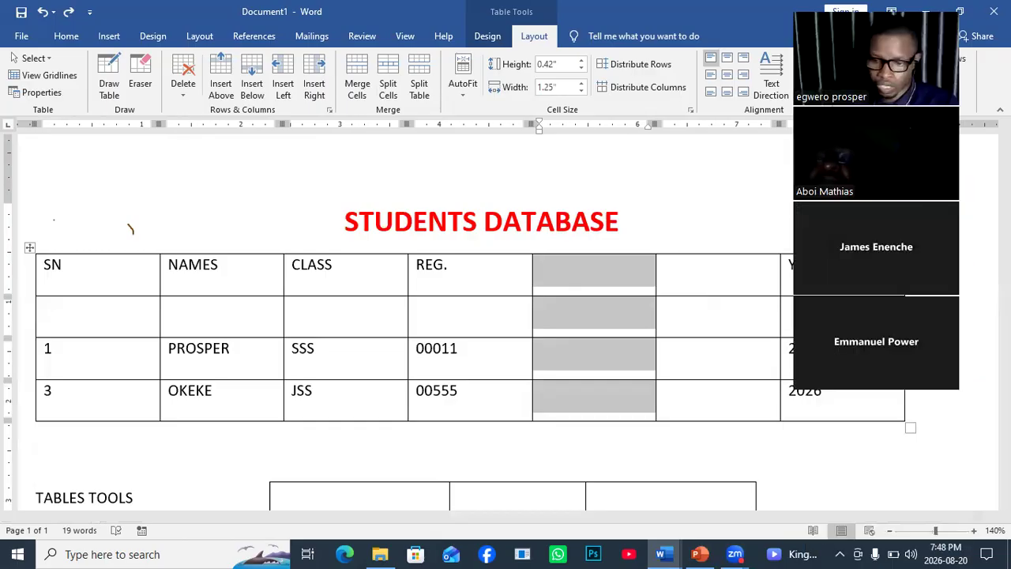
{"action": "left_click", "coordinate": [890, 531]}
{"action": "left_click", "coordinate": [890, 531]}
{"action": "left_click", "coordinate": [891, 531]}
{"action": "left_click", "coordinate": [890, 531]}
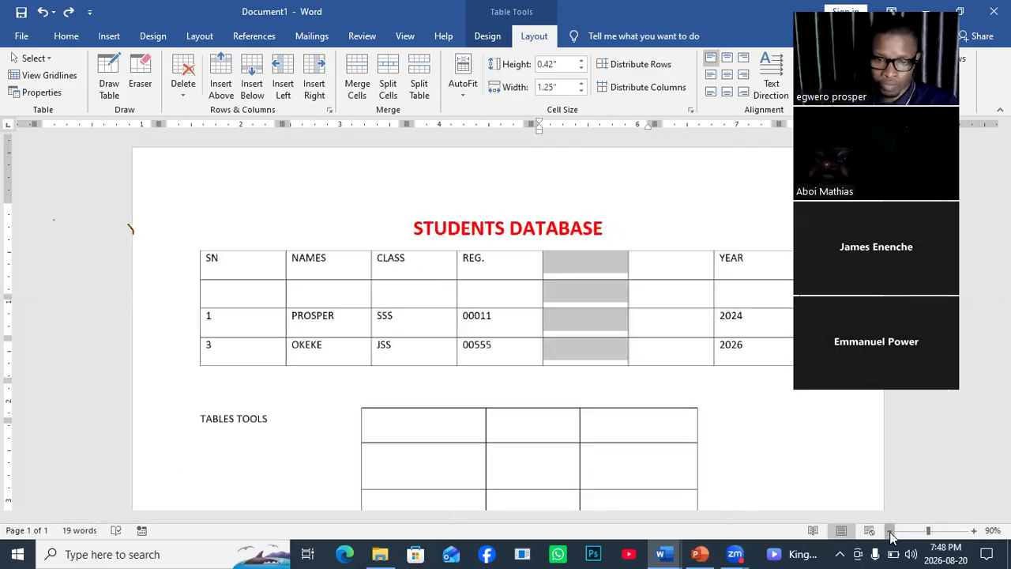
{"action": "left_click", "coordinate": [891, 530]}
{"action": "left_click", "coordinate": [890, 531]}
{"action": "left_click", "coordinate": [890, 531]}
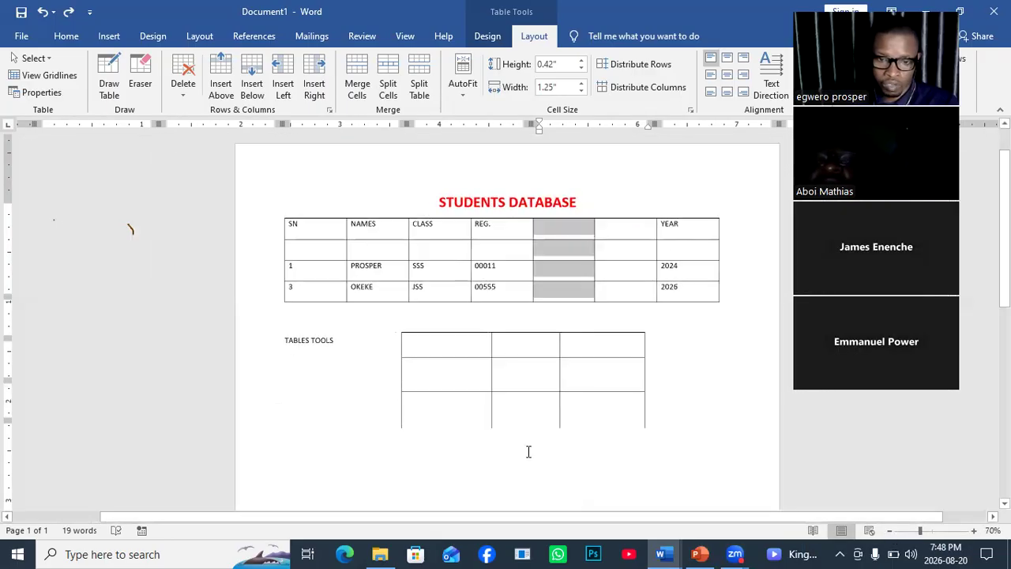
- Delete the empty table below the students table and the TABLES TOOLS text beside it
{"action": "left_click", "coordinate": [396, 327]}
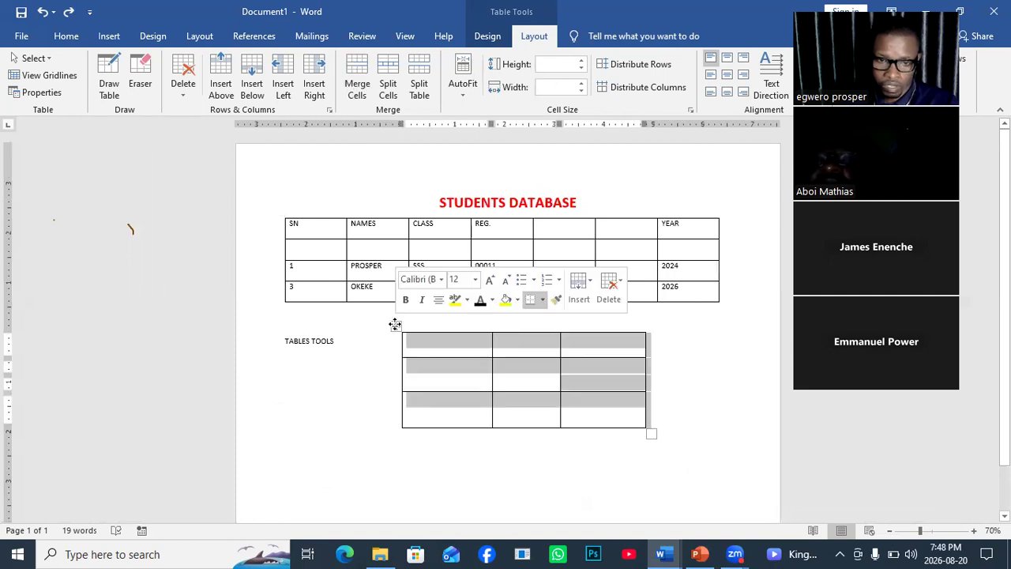
{"action": "left_click", "coordinate": [183, 79]}
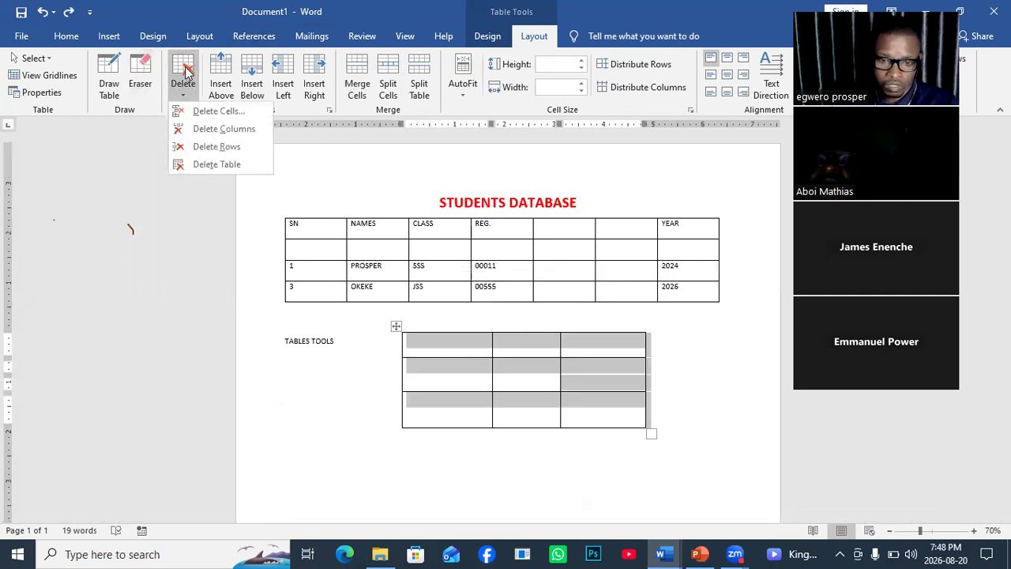
{"action": "left_click", "coordinate": [202, 165]}
{"action": "left_click_drag", "start_coordinate": [337, 341], "coordinate": [256, 325]}
{"action": "key", "text": "Delete"}
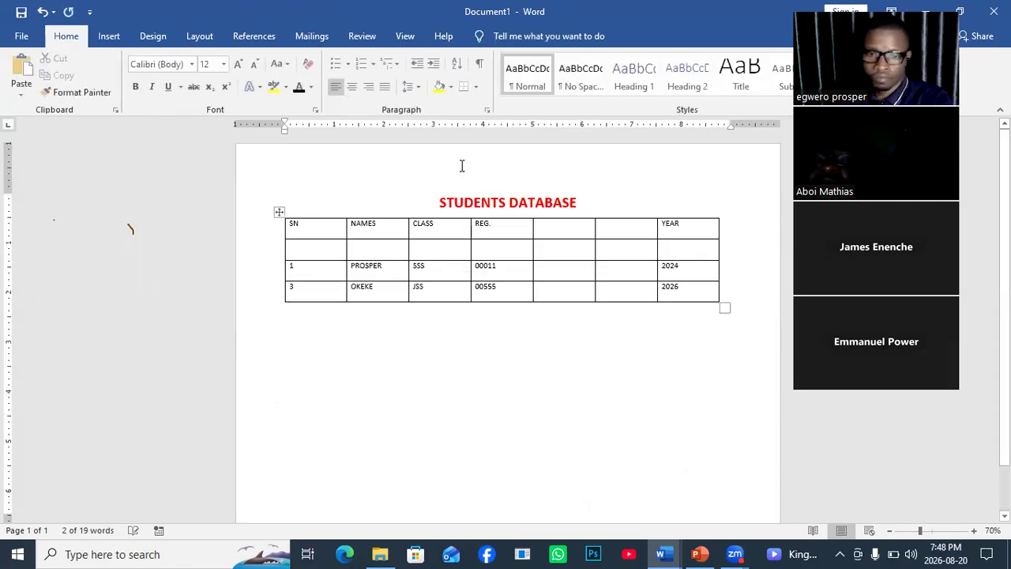
- AutoFit the students table to the window width and apply fixed column width to it
{"action": "left_click", "coordinate": [456, 253]}
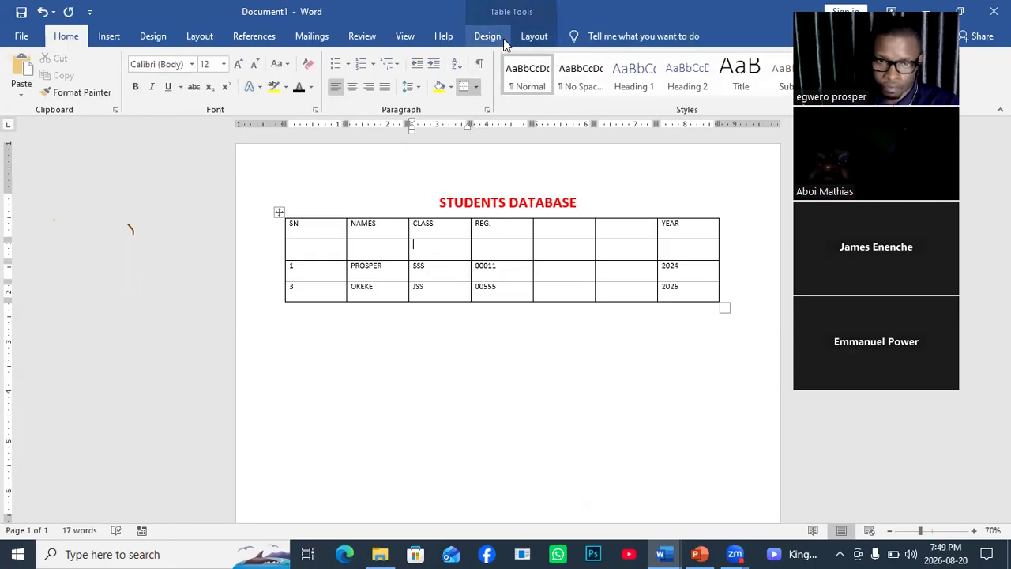
{"action": "left_click", "coordinate": [534, 37]}
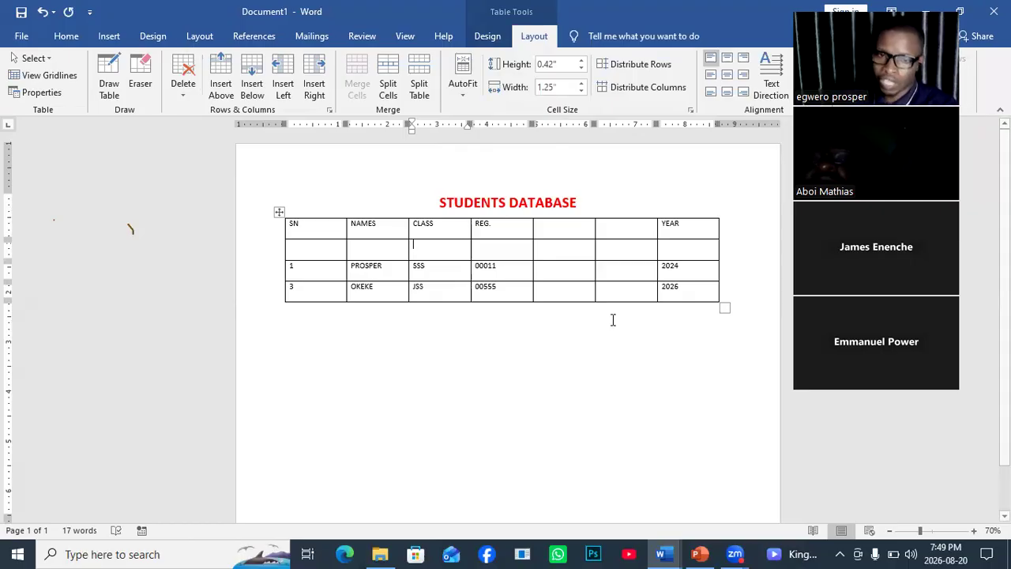
{"action": "left_click", "coordinate": [462, 93]}
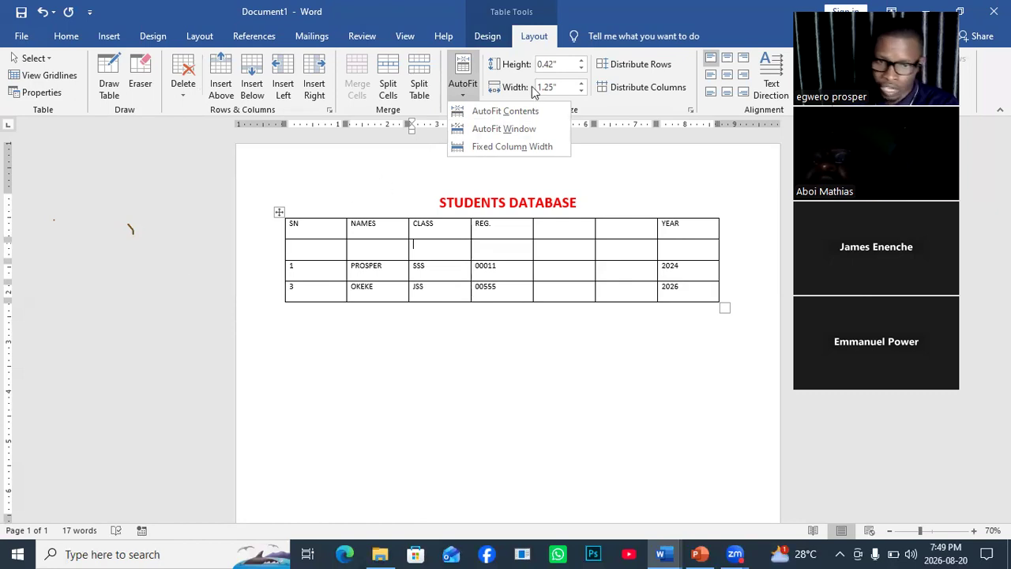
{"action": "left_click", "coordinate": [518, 131]}
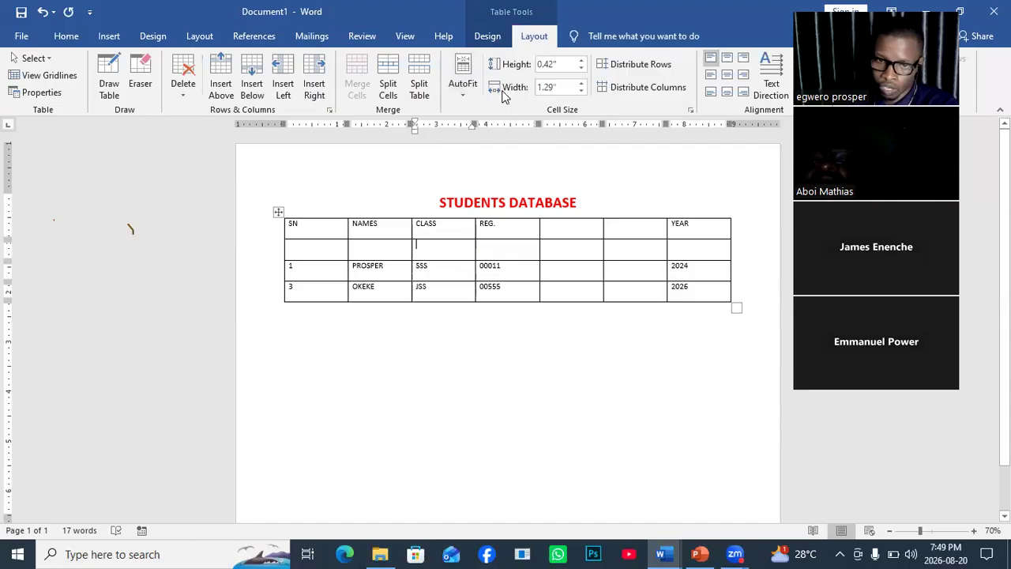
{"action": "left_click", "coordinate": [464, 95]}
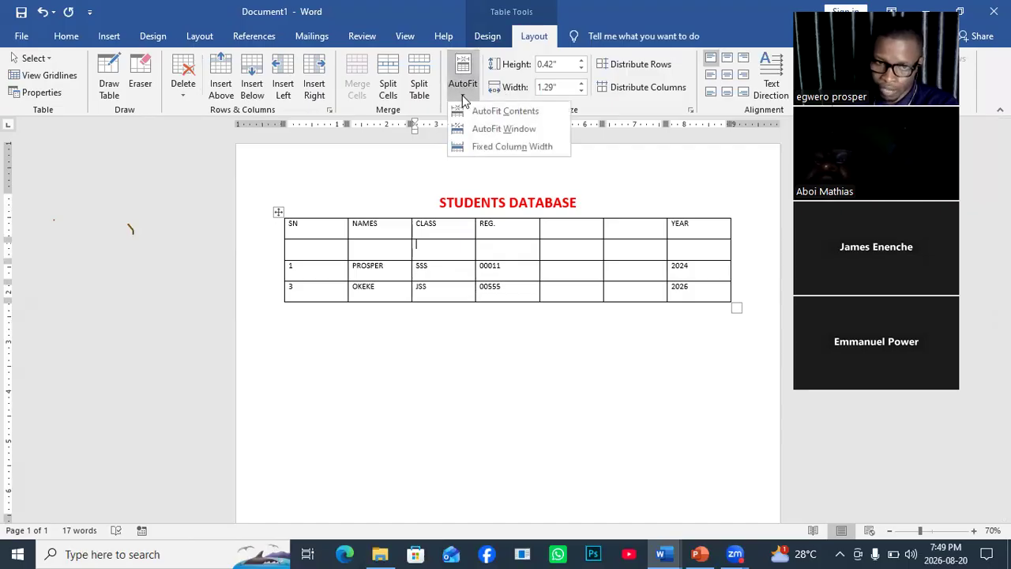
{"action": "left_click", "coordinate": [488, 146]}
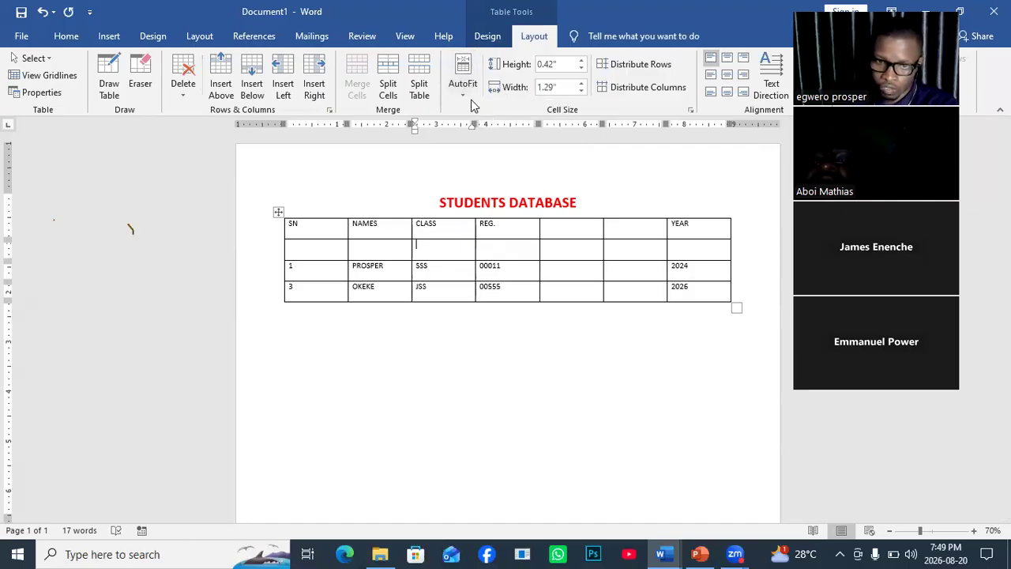
- AutoFit the students table to its contents and enlarge it from its corner to a row height of about 0.54 inches
{"action": "left_click", "coordinate": [465, 95]}
{"action": "left_click", "coordinate": [490, 112]}
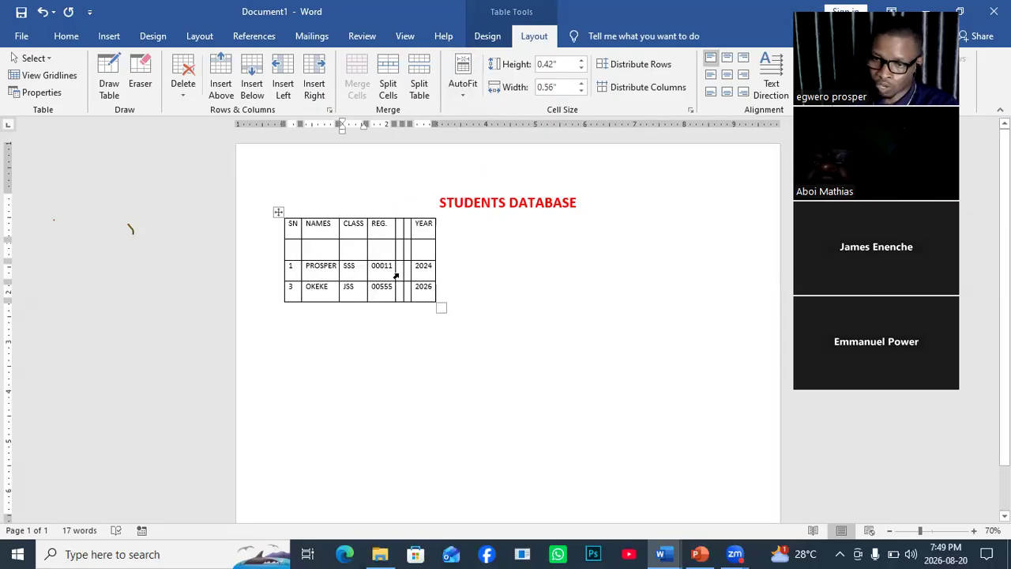
{"action": "left_click_drag", "start_coordinate": [444, 311], "coordinate": [486, 327]}
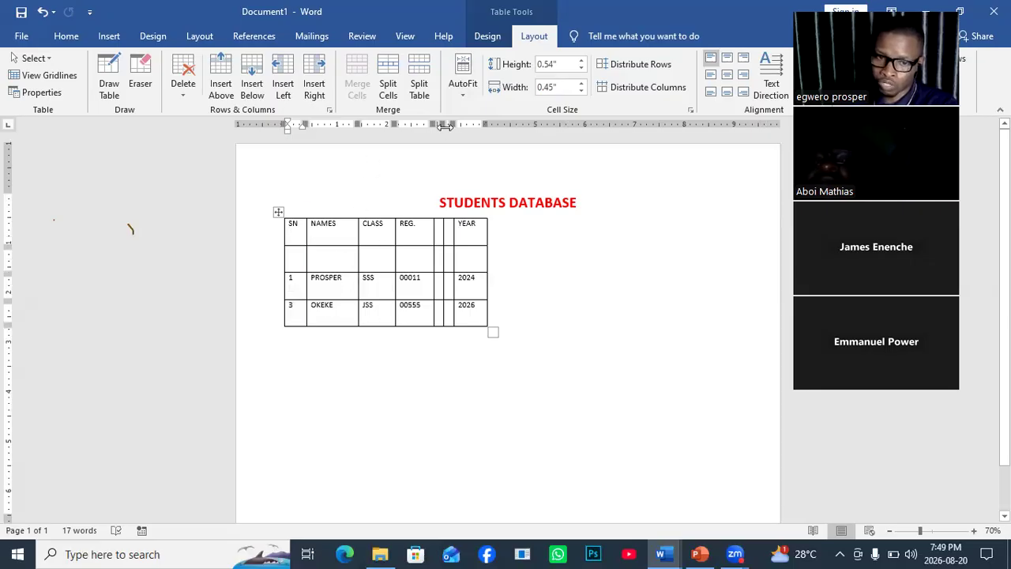
- AutoFit the resized students table to its contents again and then stretch it to the window width
{"action": "left_click", "coordinate": [462, 93]}
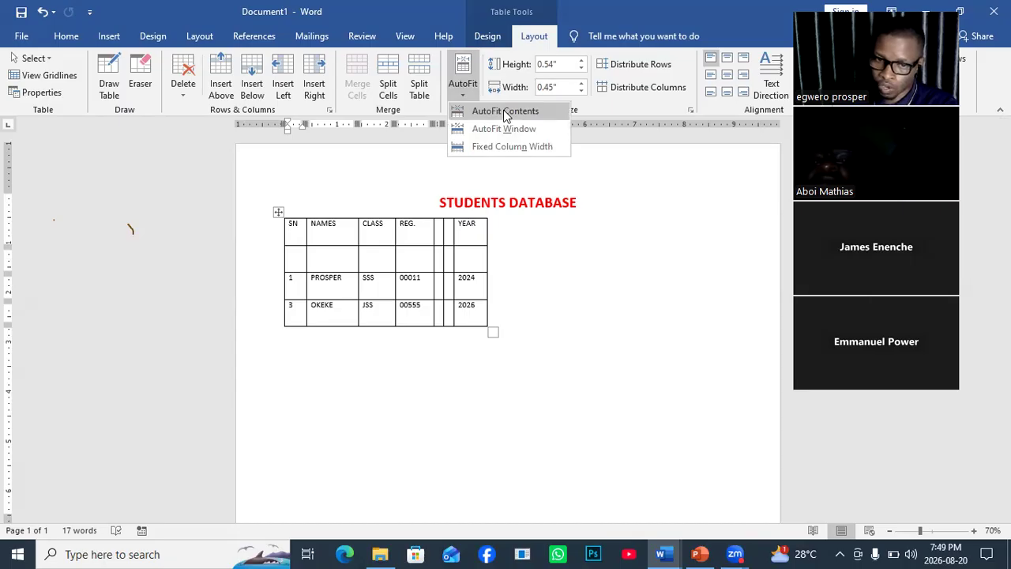
{"action": "left_click", "coordinate": [505, 111]}
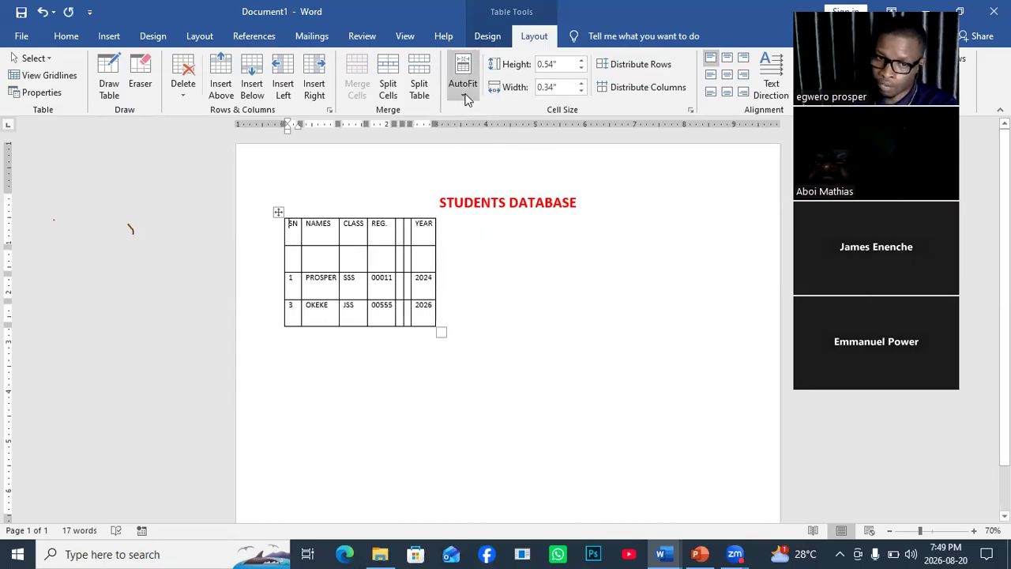
{"action": "left_click", "coordinate": [462, 91]}
{"action": "left_click", "coordinate": [483, 127]}
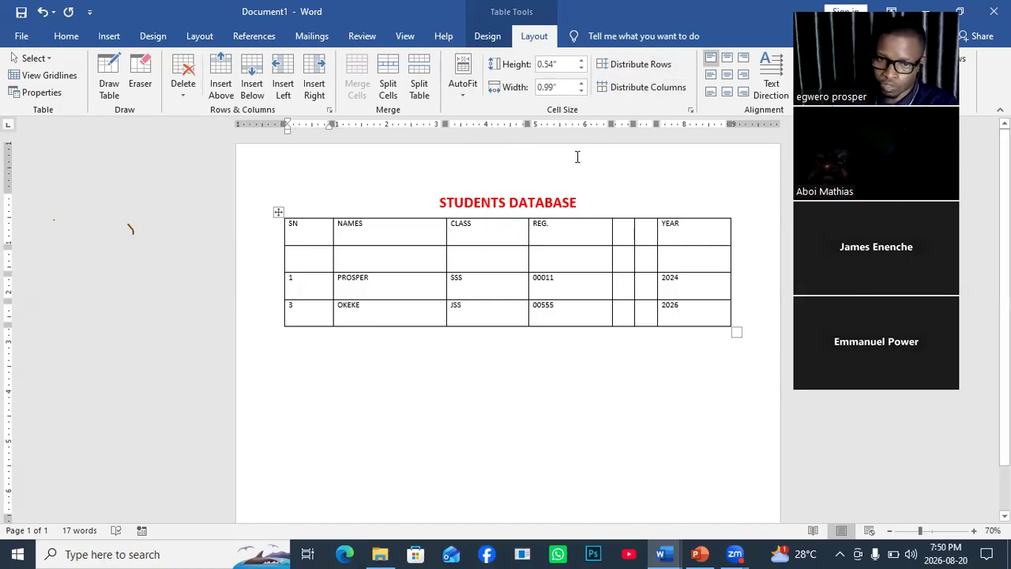
- Increase the height of the table's header row to 1.1 inches
{"action": "left_click", "coordinate": [371, 230]}
{"action": "left_click", "coordinate": [582, 62]}
{"action": "left_click", "coordinate": [582, 62]}
{"action": "left_click", "coordinate": [582, 61]}
{"action": "left_click", "coordinate": [582, 61]}
{"action": "left_click", "coordinate": [583, 62]}
{"action": "left_click", "coordinate": [582, 62]}
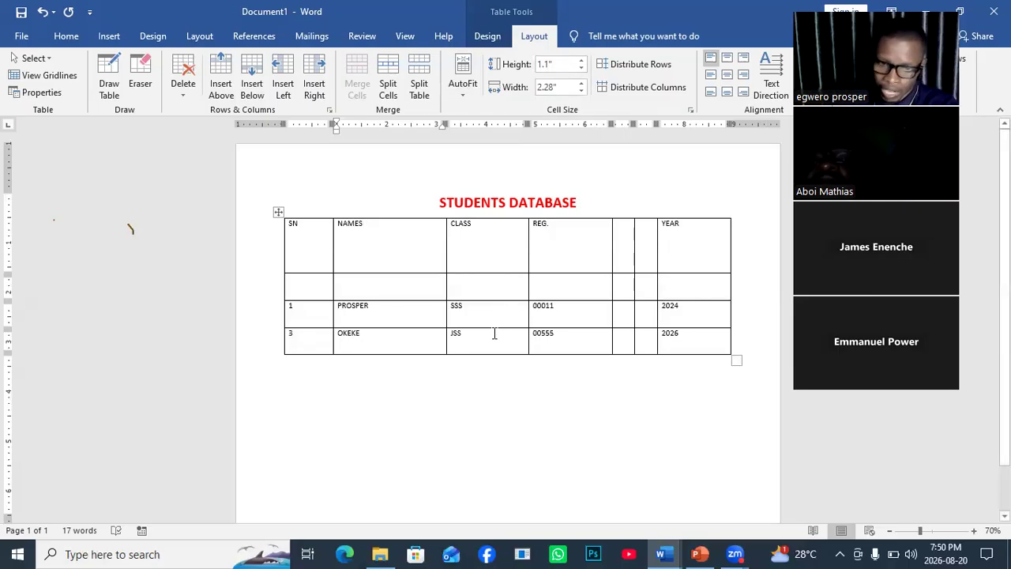
- Increase the height of the row with serial number 1 to 0.8 inches
{"action": "left_click", "coordinate": [412, 318]}
{"action": "left_click", "coordinate": [581, 61]}
{"action": "left_click", "coordinate": [581, 61]}
{"action": "left_click", "coordinate": [581, 61]}
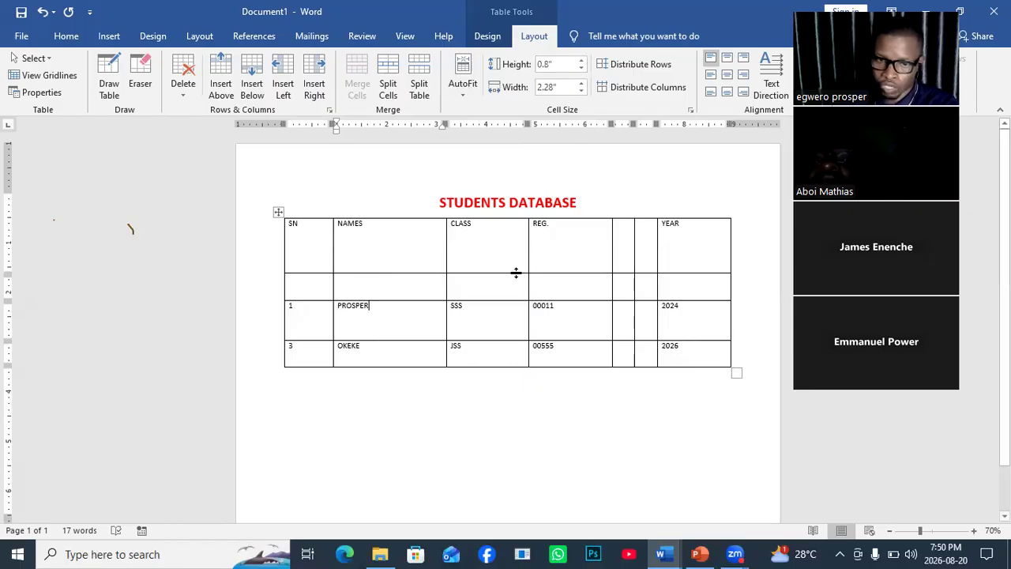
- Try several cell alignments on the whole students table, finishing with Align Top Center
{"action": "left_click_drag", "start_coordinate": [290, 225], "coordinate": [688, 356]}
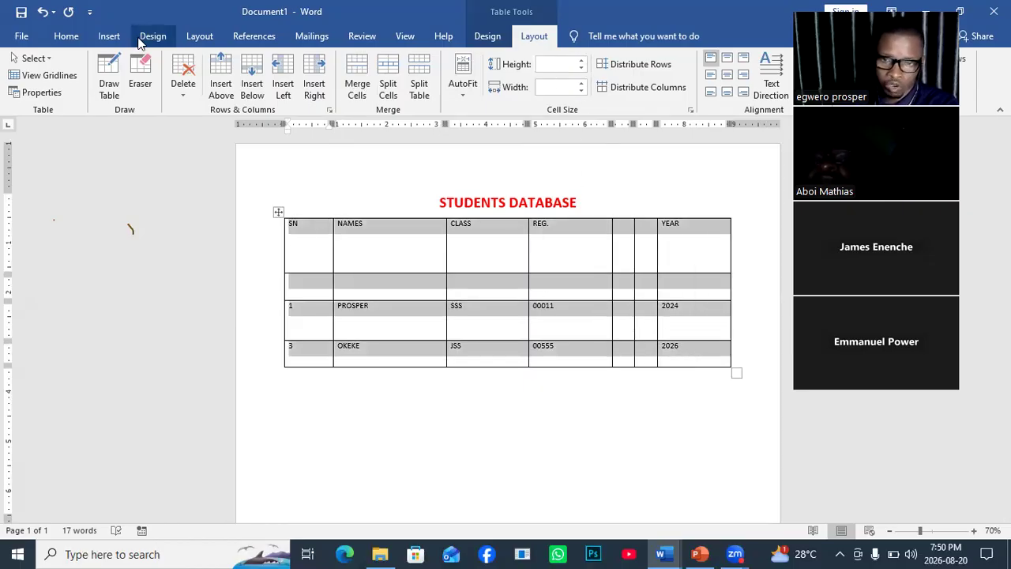
{"action": "left_click", "coordinate": [727, 76]}
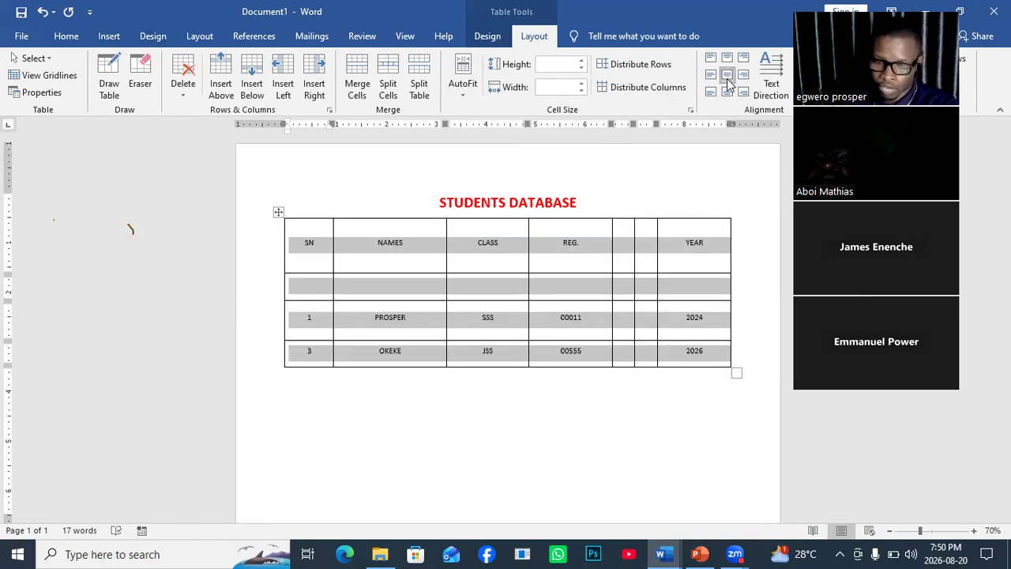
{"action": "left_click", "coordinate": [711, 75]}
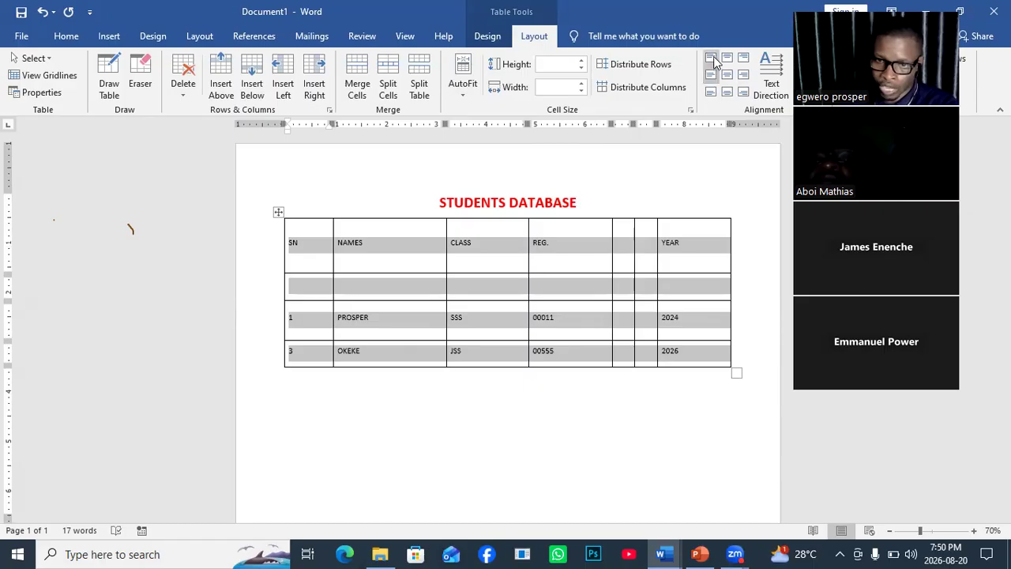
{"action": "left_click", "coordinate": [713, 60]}
{"action": "left_click", "coordinate": [727, 58]}
{"action": "left_click", "coordinate": [743, 58]}
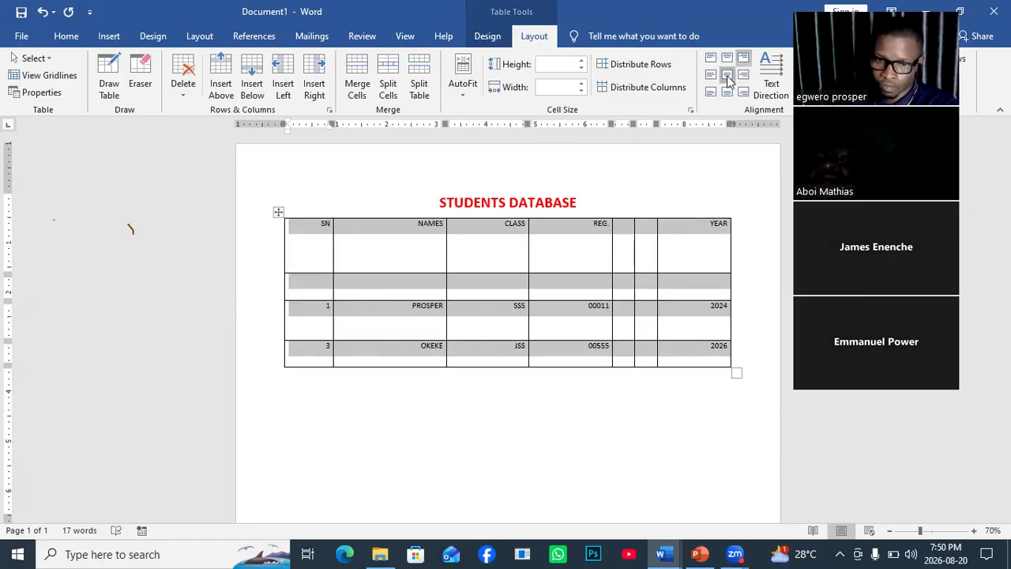
{"action": "left_click", "coordinate": [728, 76]}
{"action": "left_click", "coordinate": [727, 92]}
{"action": "left_click", "coordinate": [742, 75]}
{"action": "left_click", "coordinate": [743, 92]}
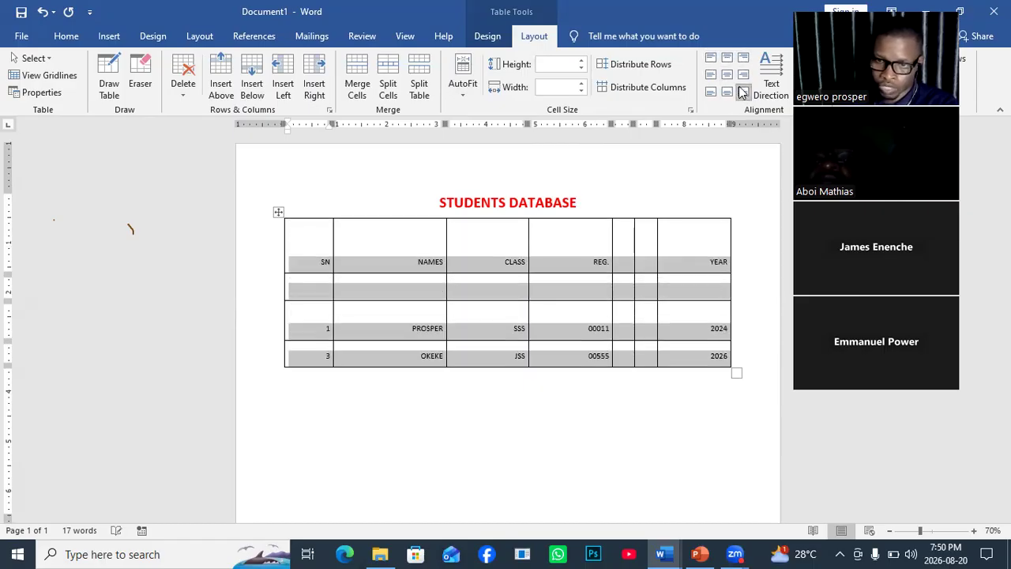
{"action": "left_click", "coordinate": [727, 58]}
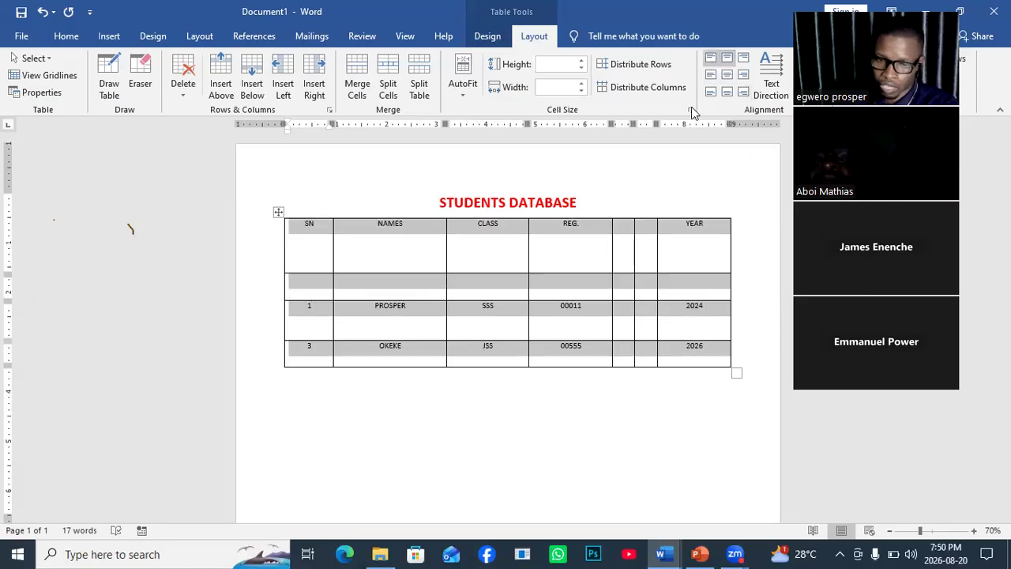
{"action": "left_click", "coordinate": [688, 231]}
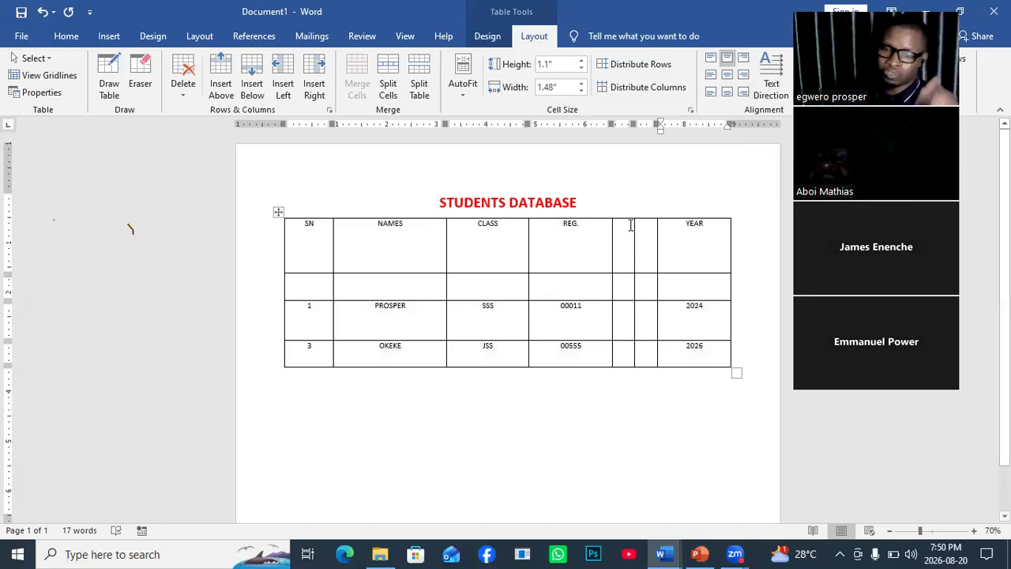
- Rotate the text of the table's header row so it reads vertically from bottom to top
{"action": "left_click", "coordinate": [319, 253]}
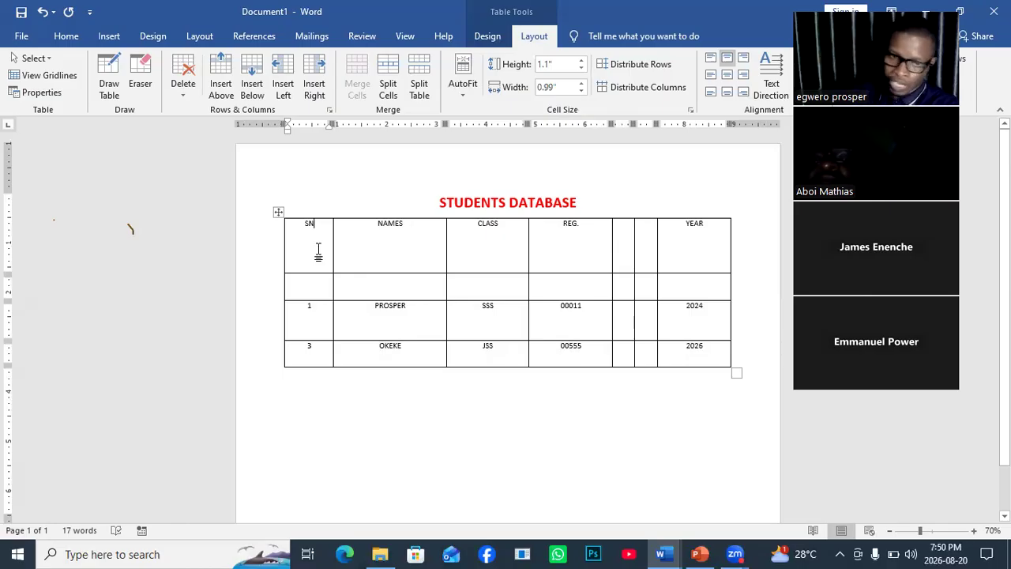
{"action": "left_click_drag", "start_coordinate": [300, 225], "coordinate": [706, 235]}
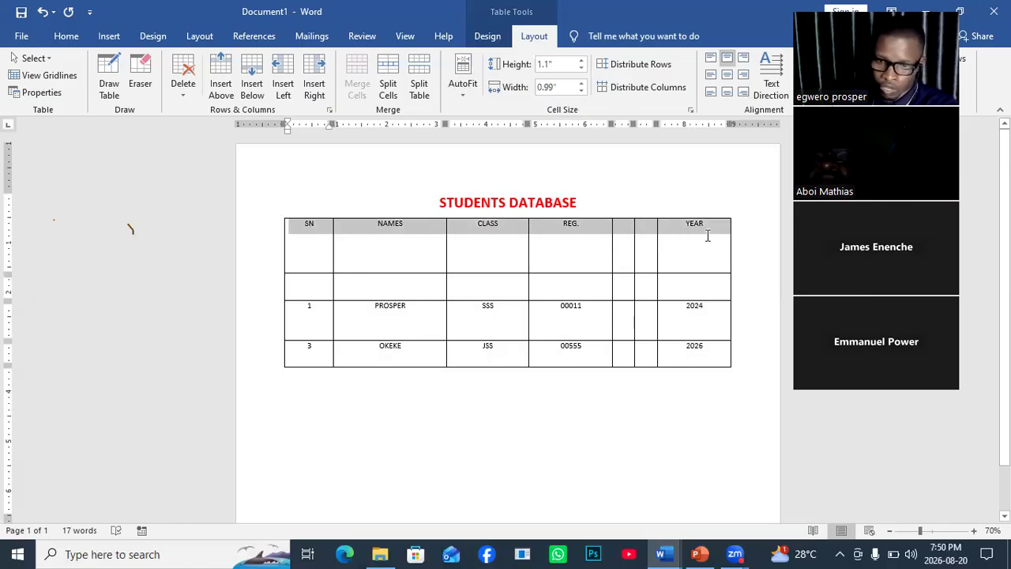
{"action": "left_click", "coordinate": [770, 75]}
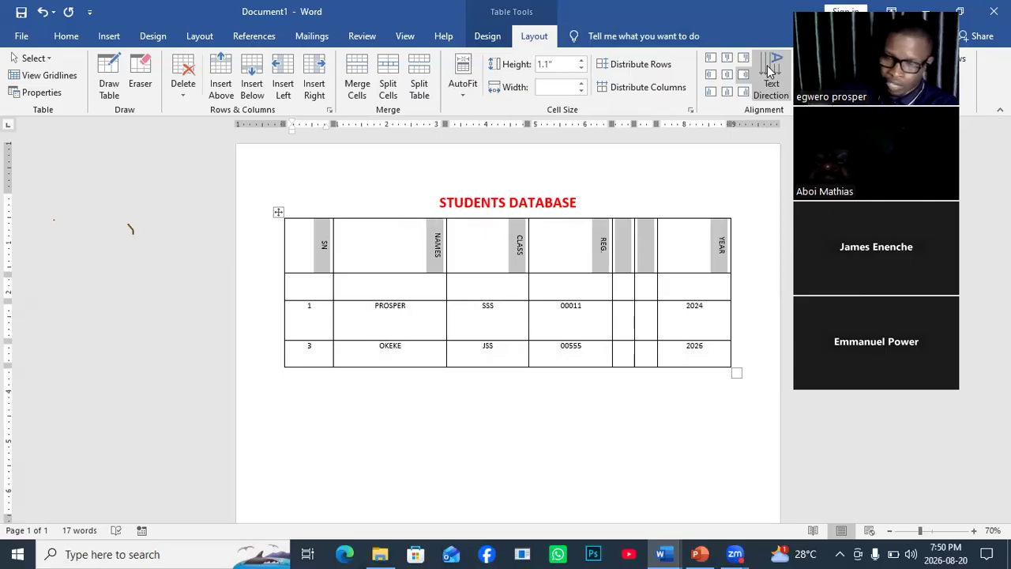
{"action": "left_click", "coordinate": [770, 71]}
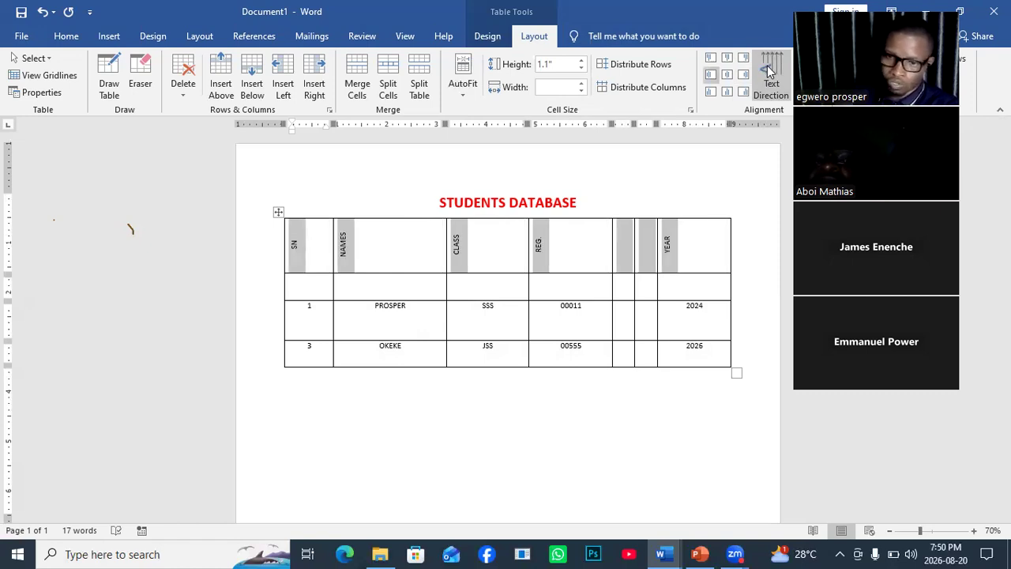
- Increase the table's default cell margins on all four sides, with the top margin at 0.02 inches
{"action": "left_click_drag", "start_coordinate": [902, 5], "coordinate": [949, 170]}
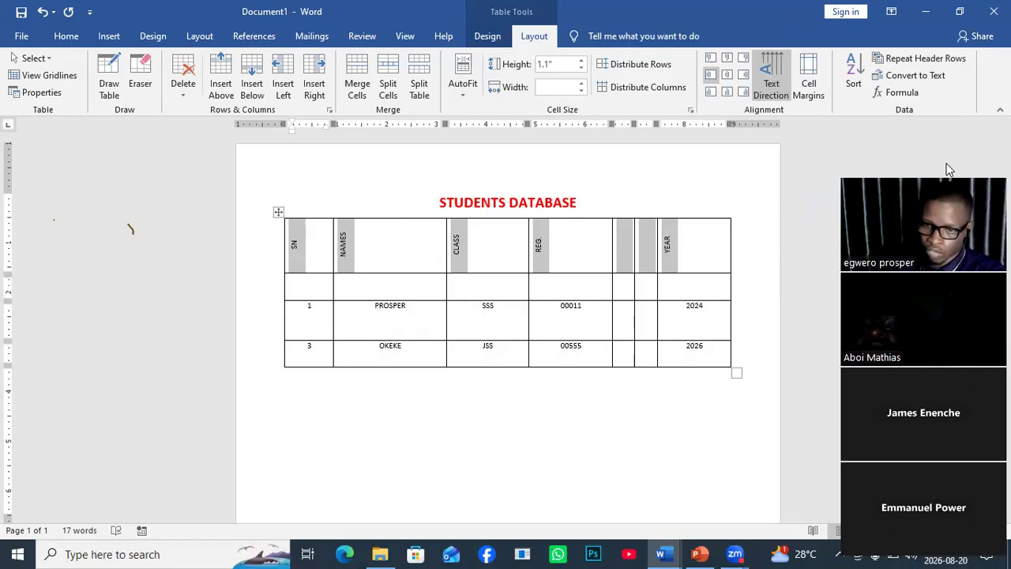
{"action": "left_click", "coordinate": [675, 283]}
{"action": "left_click", "coordinate": [809, 73]}
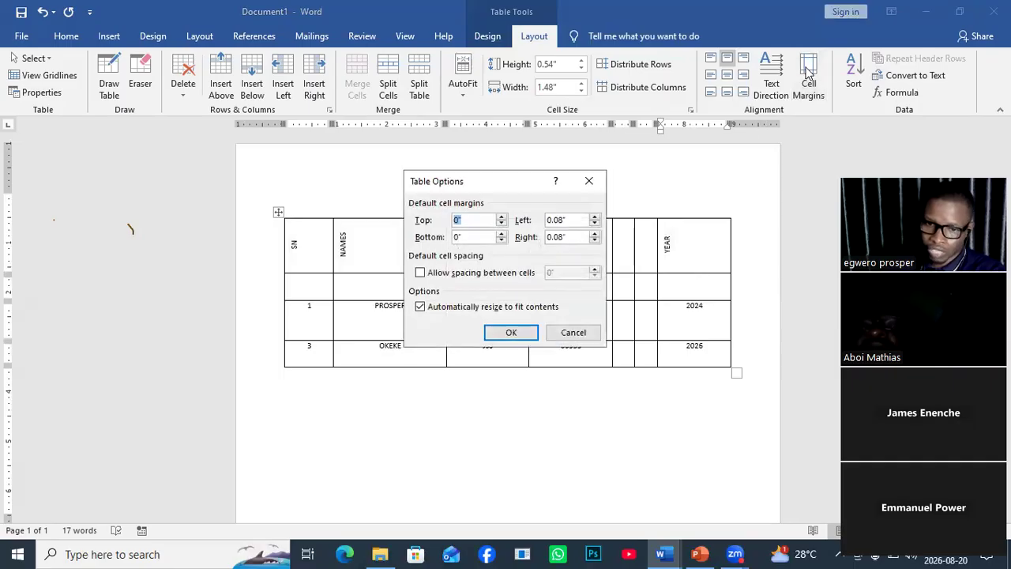
{"action": "double_click", "coordinate": [501, 216]}
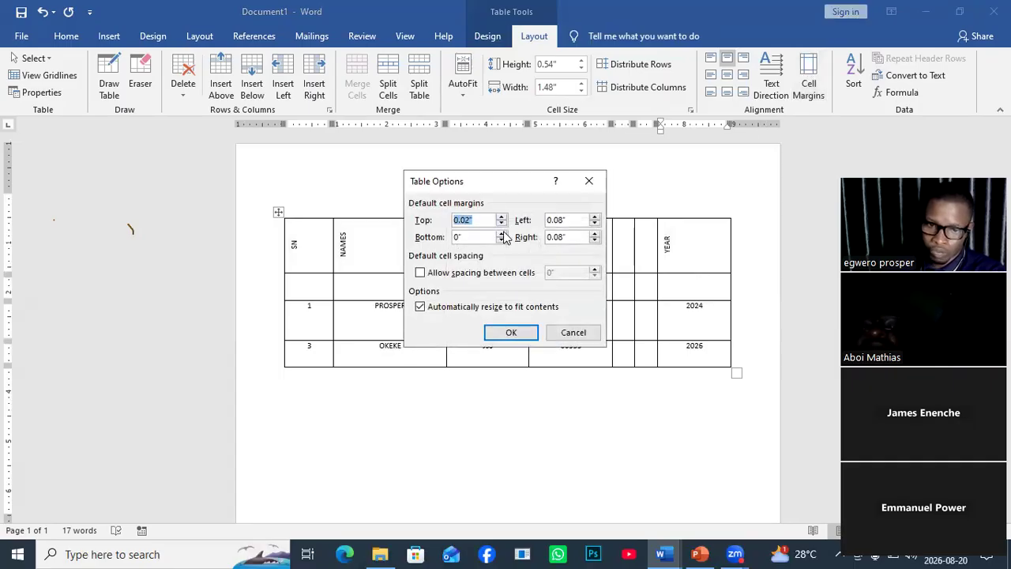
{"action": "double_click", "coordinate": [501, 233]}
{"action": "double_click", "coordinate": [594, 216]}
{"action": "double_click", "coordinate": [594, 234]}
{"action": "left_click", "coordinate": [516, 331]}
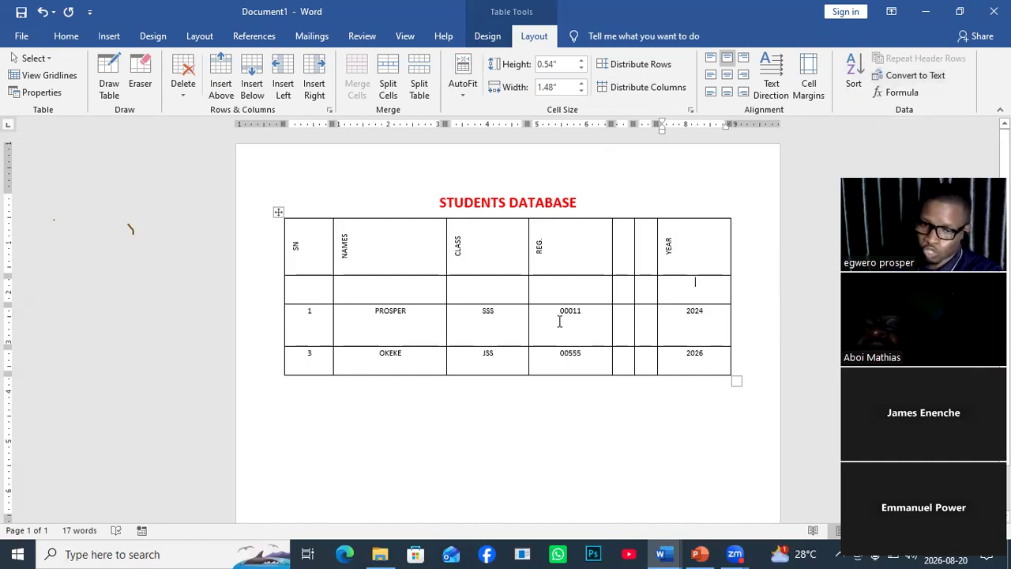
{"action": "left_click", "coordinate": [458, 404]}
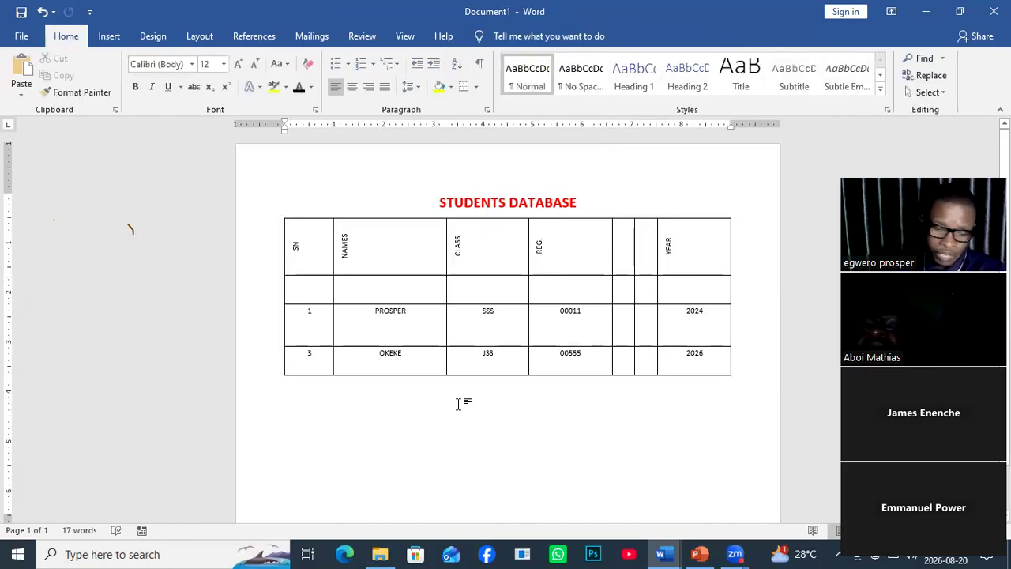
- Create a new blank document and enter the tab-separated headings SN and PNAME on its first line
{"action": "key", "text": "ctrl+n"}
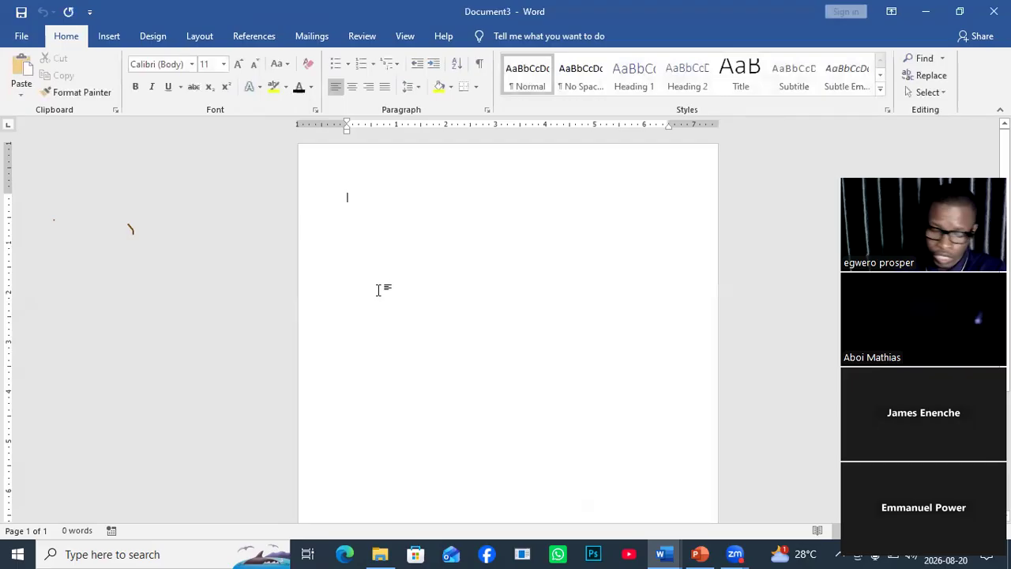
{"action": "type", "text": "s"}
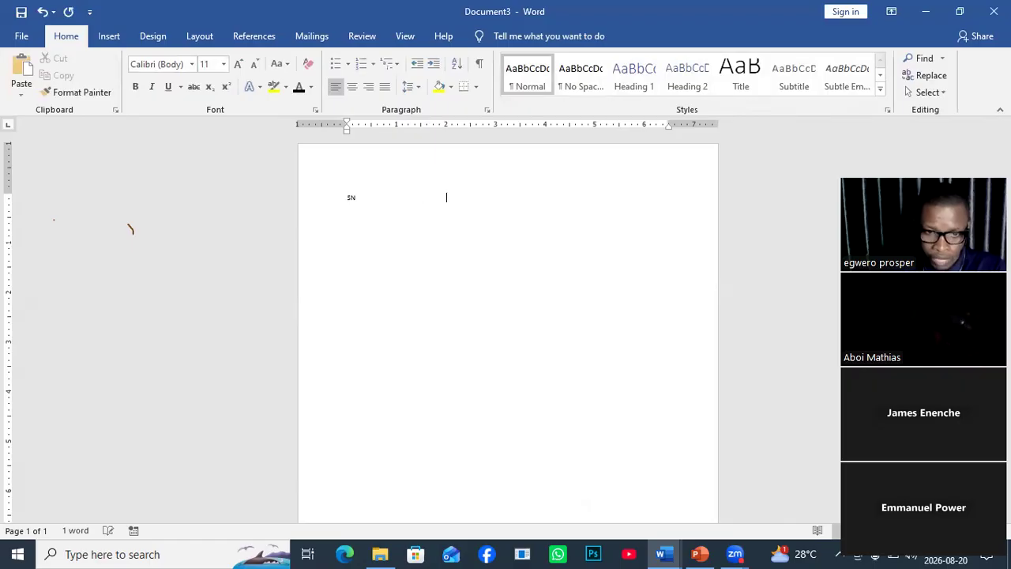
{"action": "type", "text": "PNAME"}
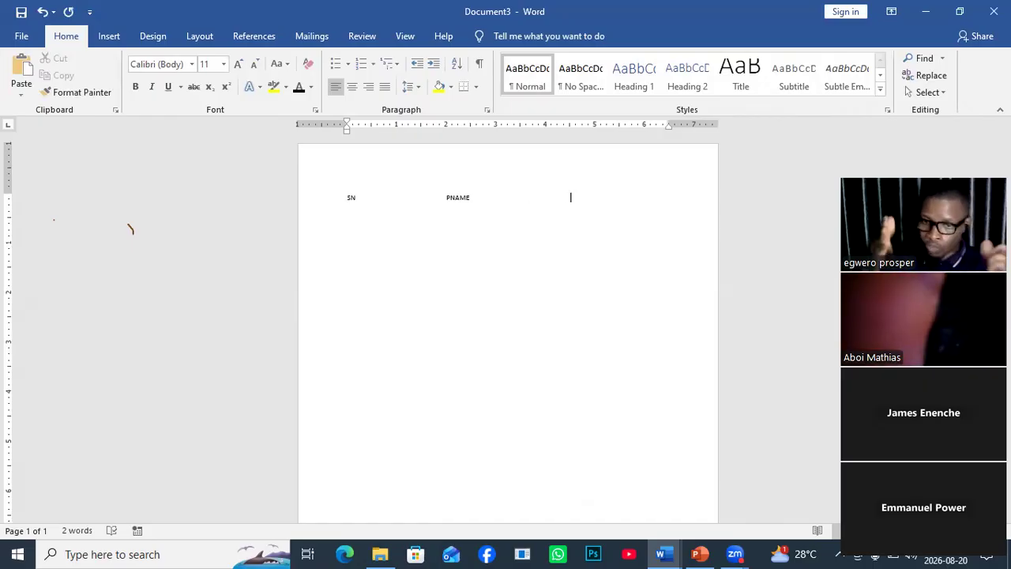
{"action": "key", "text": "Tab"}
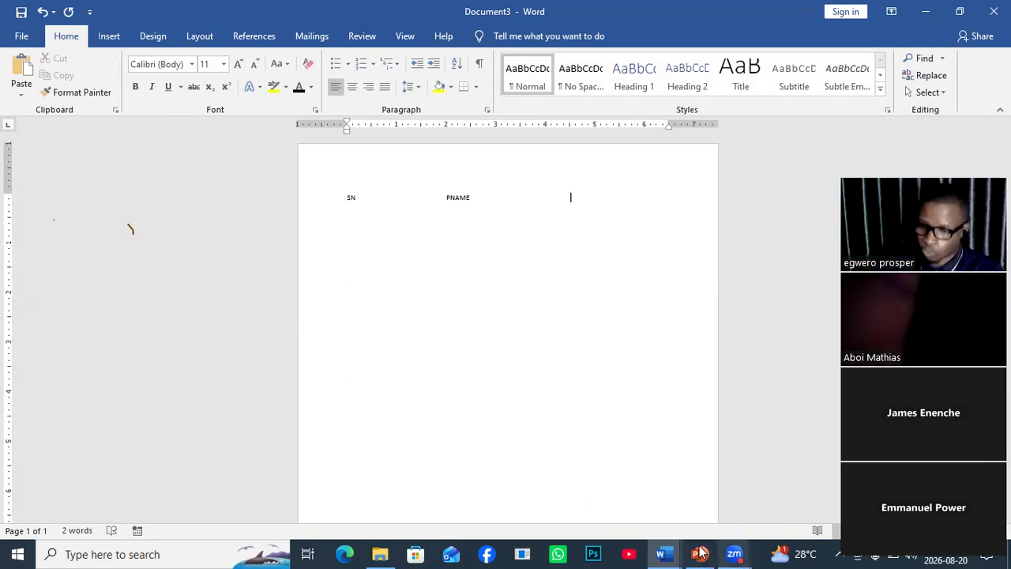
- Switch back to Document1 and undo the cell margin and header text direction changes
{"action": "mouse_move", "coordinate": [678, 552]}
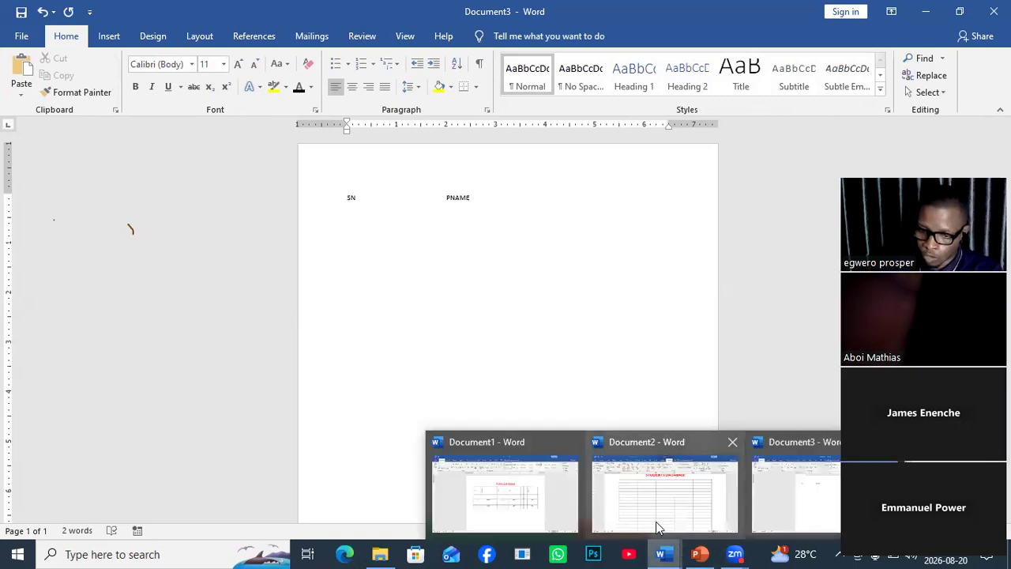
{"action": "left_click", "coordinate": [539, 498]}
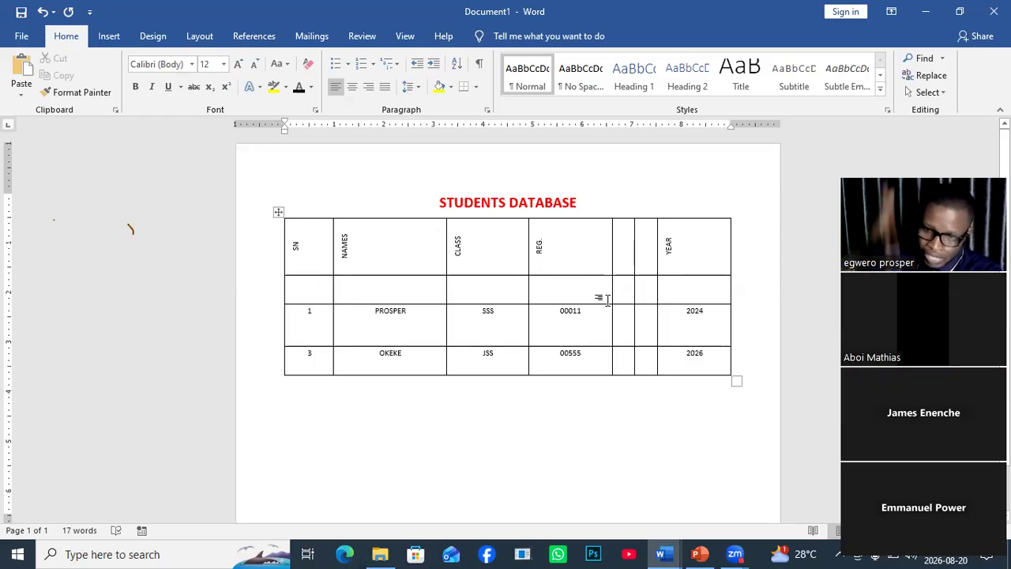
{"action": "left_click", "coordinate": [301, 254]}
{"action": "key", "text": "ctrl+z"}
{"action": "key", "text": "ctrl+z"}
{"action": "key", "text": "ctrl+z"}
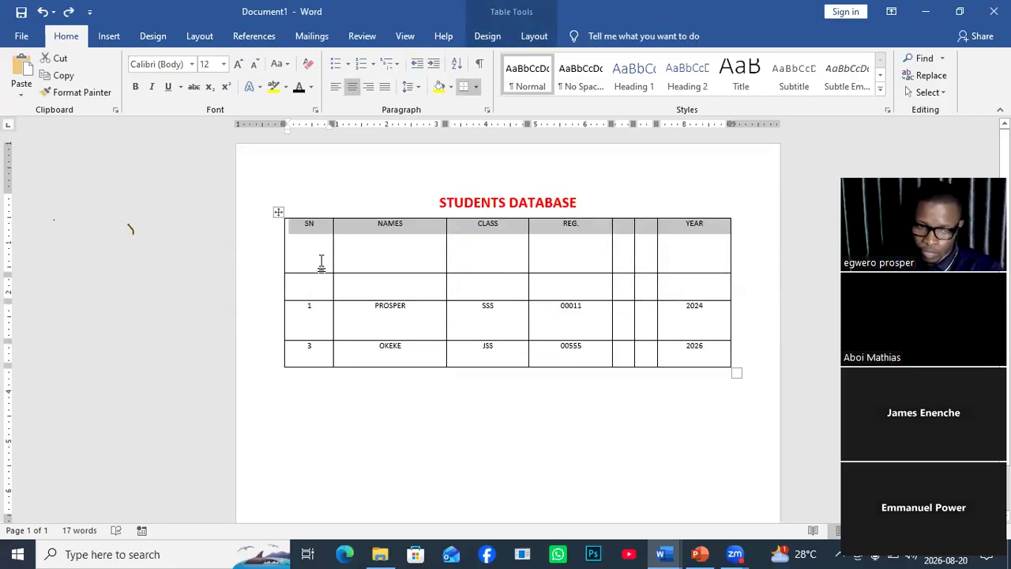
{"action": "key", "text": "ctrl+z"}
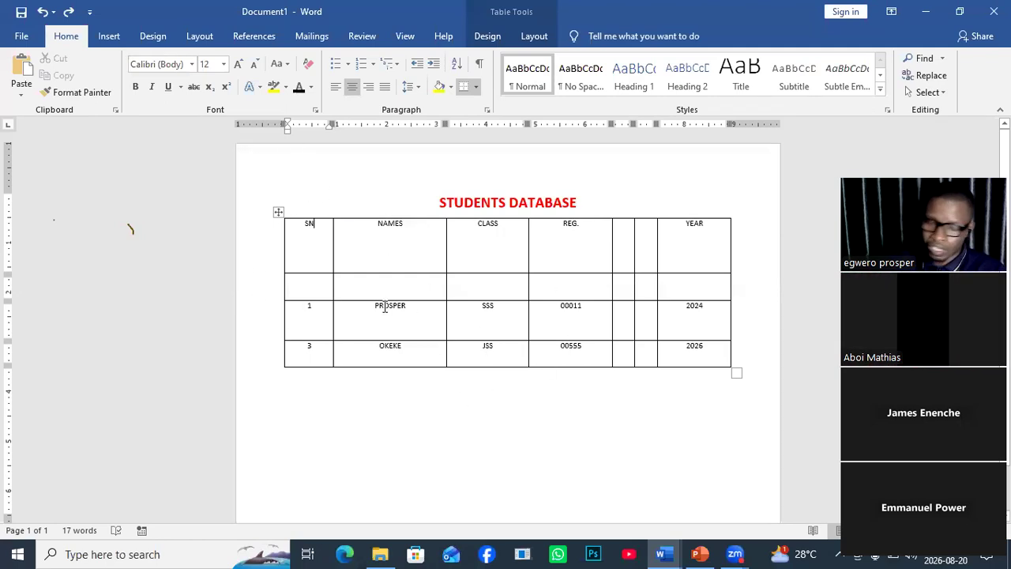
- Convert the students table to text separated by tabs, and undo the conversion
{"action": "left_click", "coordinate": [535, 37]}
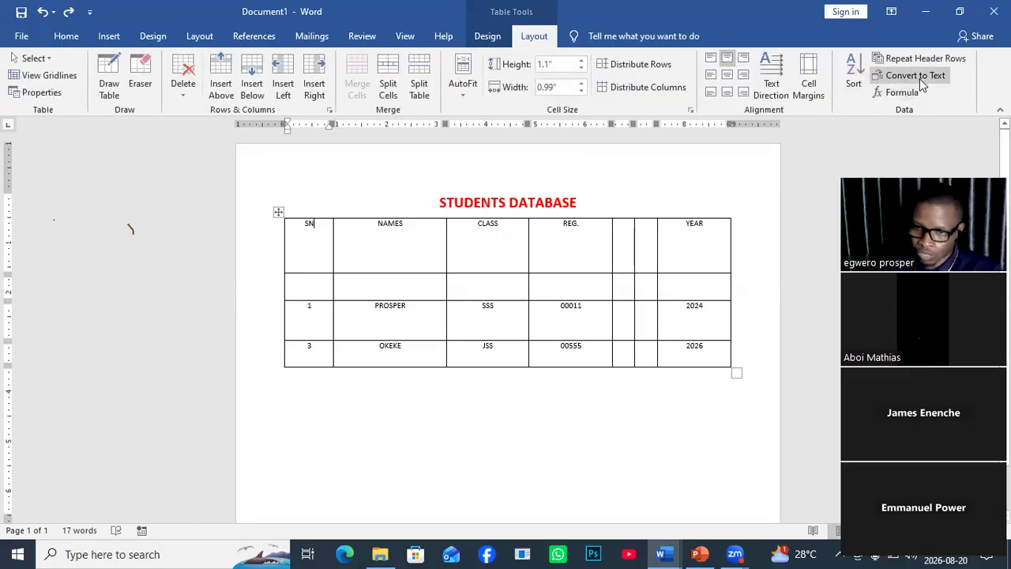
{"action": "left_click", "coordinate": [919, 78]}
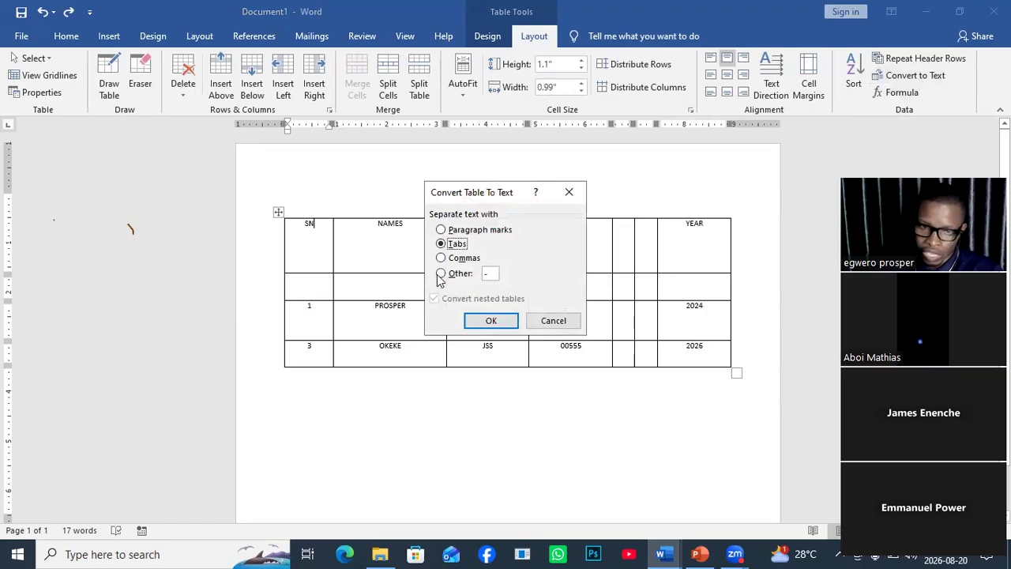
{"action": "left_click", "coordinate": [492, 321]}
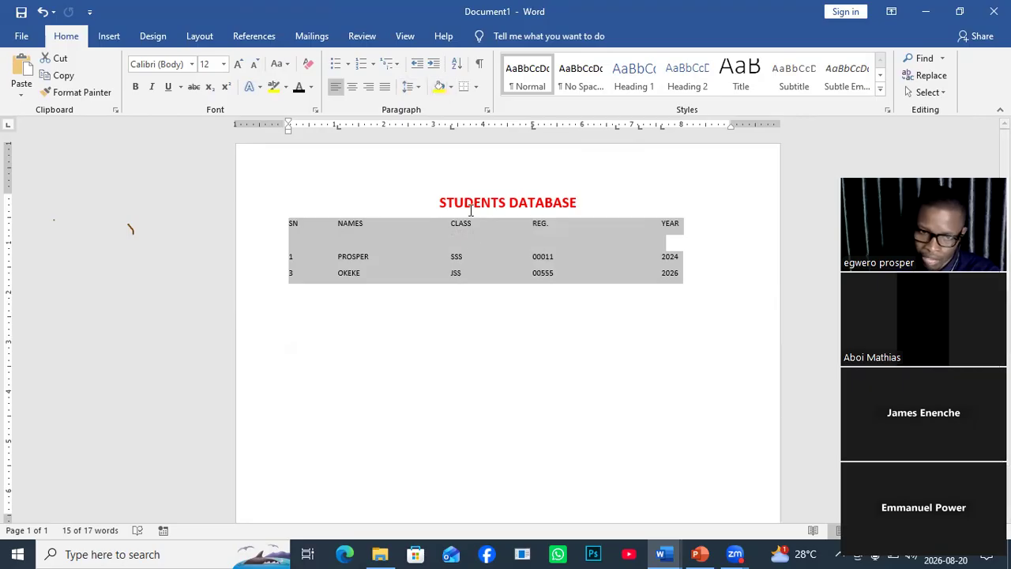
{"action": "left_click", "coordinate": [472, 247]}
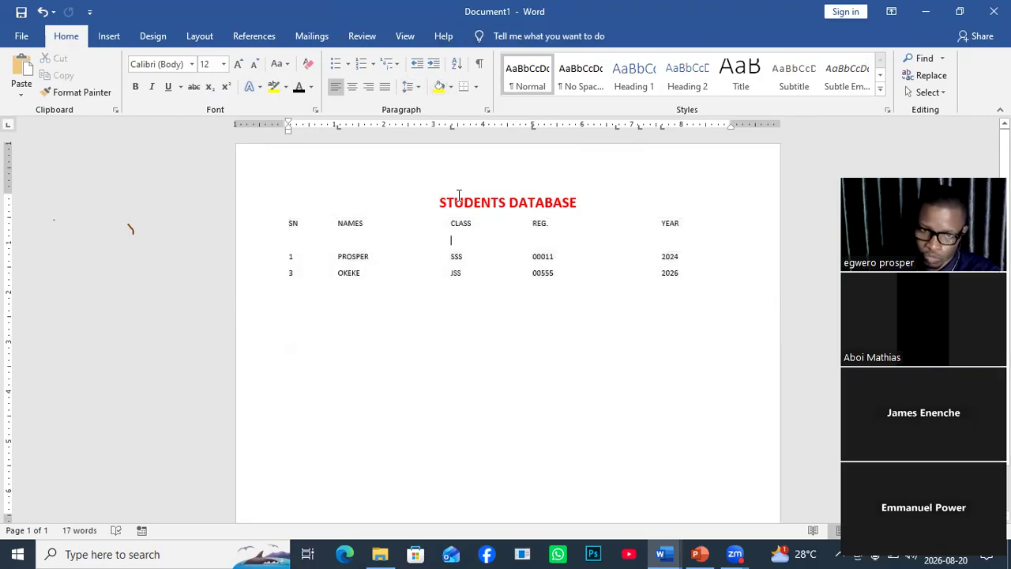
{"action": "key", "text": "ctrl+z"}
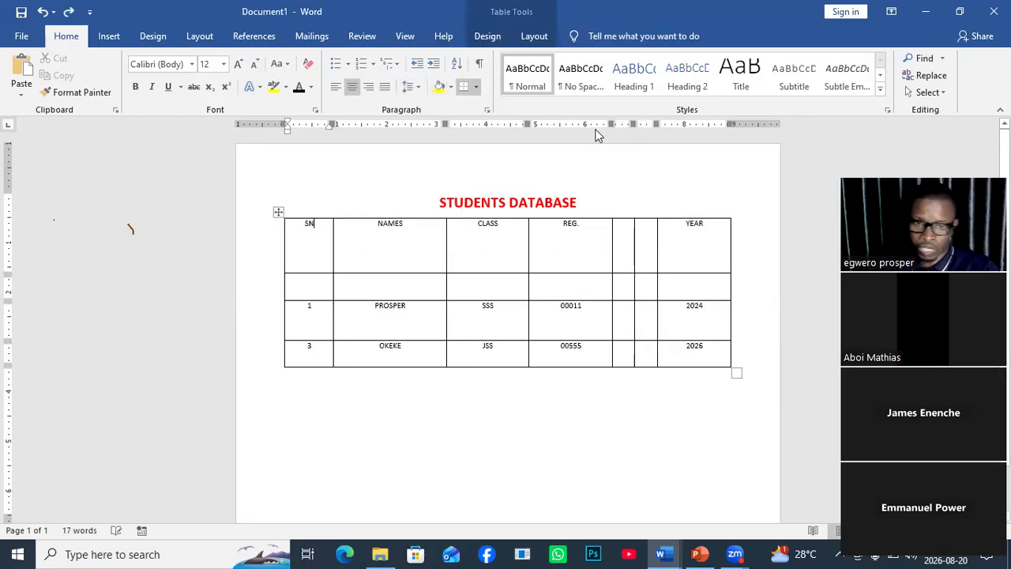
- Paint 4½ pt borders down the line between NAMES and CLASS and down the right edge of the REG. column
{"action": "left_click", "coordinate": [534, 36]}
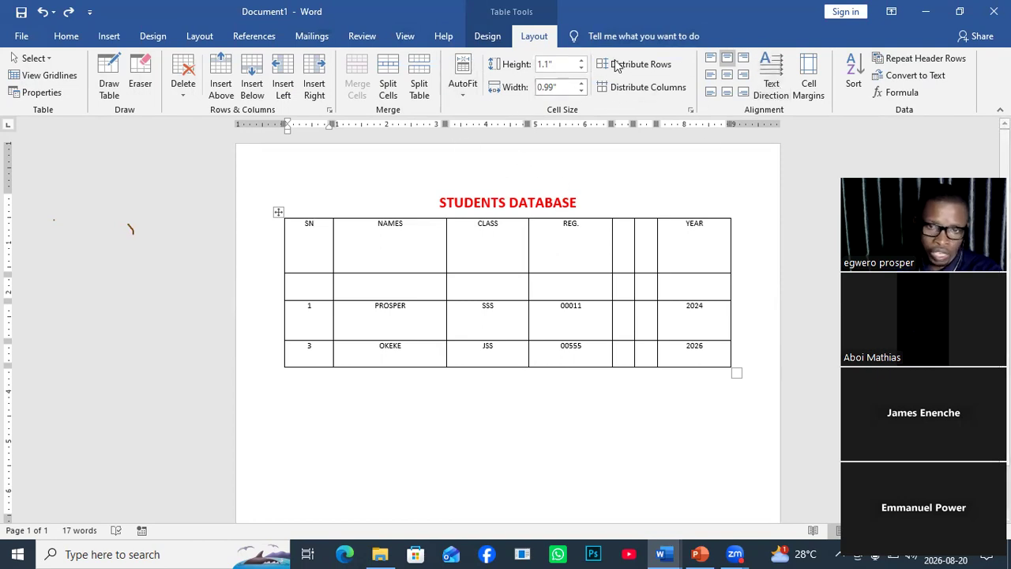
{"action": "left_click", "coordinate": [486, 37]}
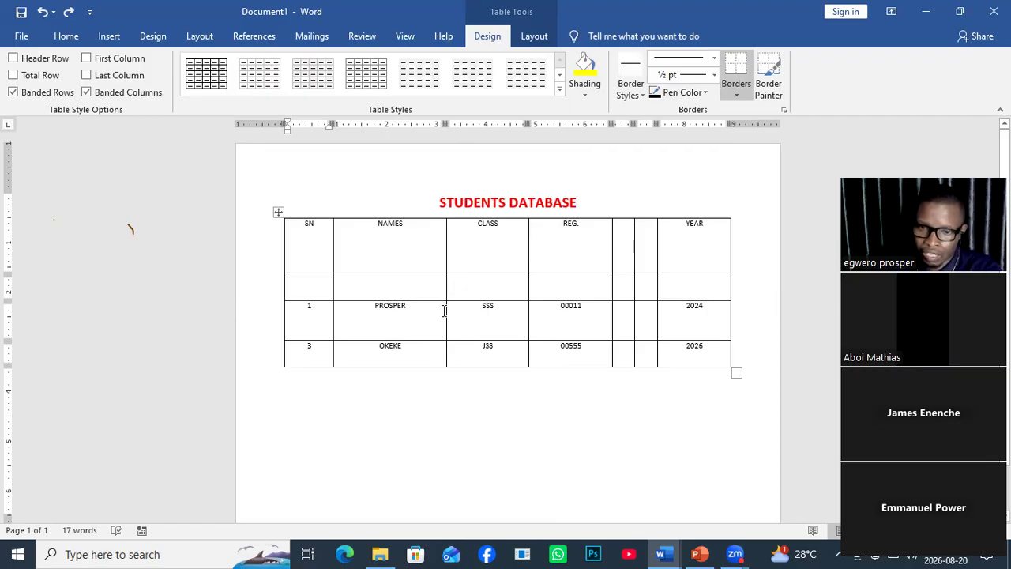
{"action": "left_click", "coordinate": [715, 76]}
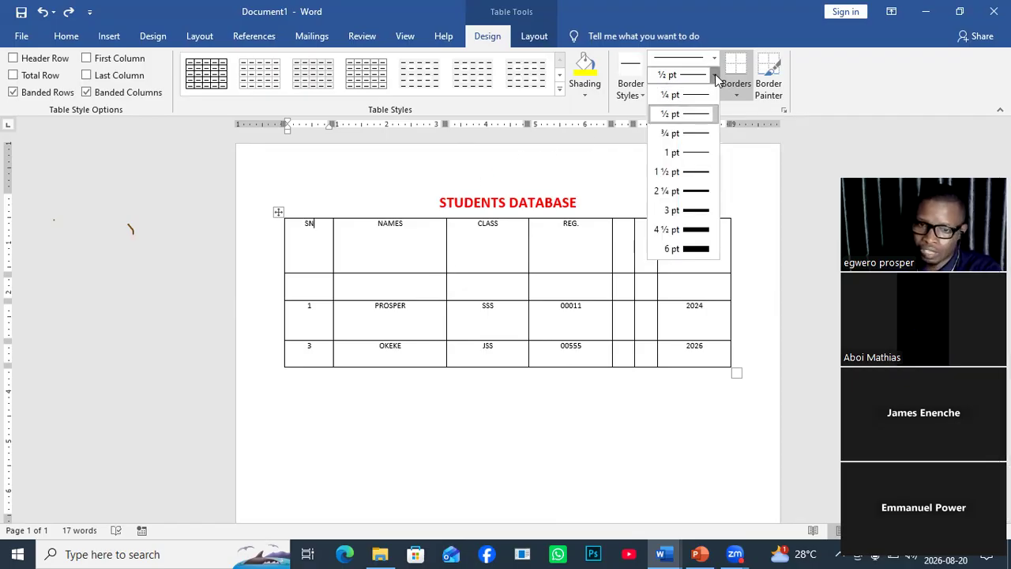
{"action": "left_click", "coordinate": [692, 231]}
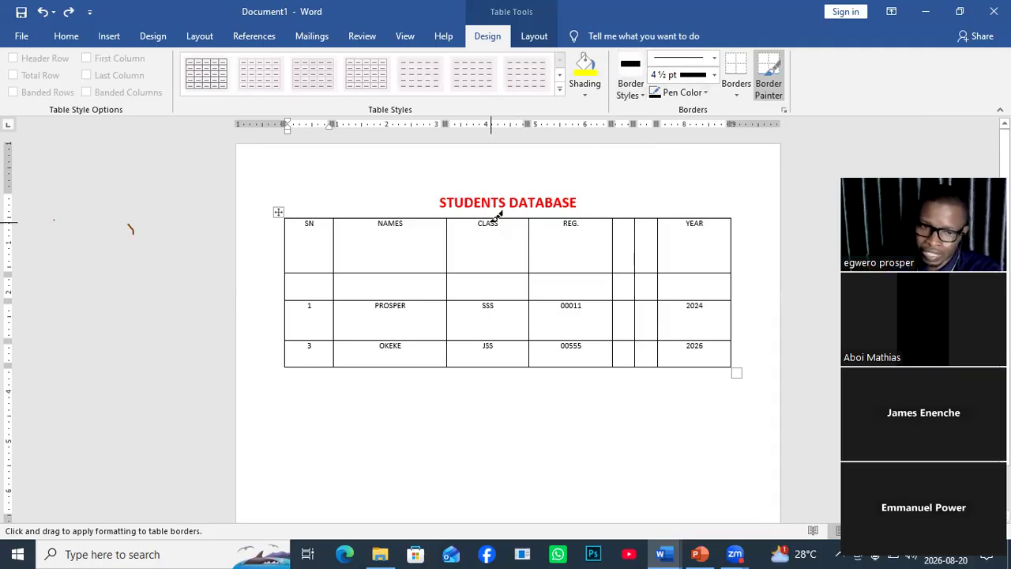
{"action": "left_click_drag", "start_coordinate": [451, 215], "coordinate": [450, 365]}
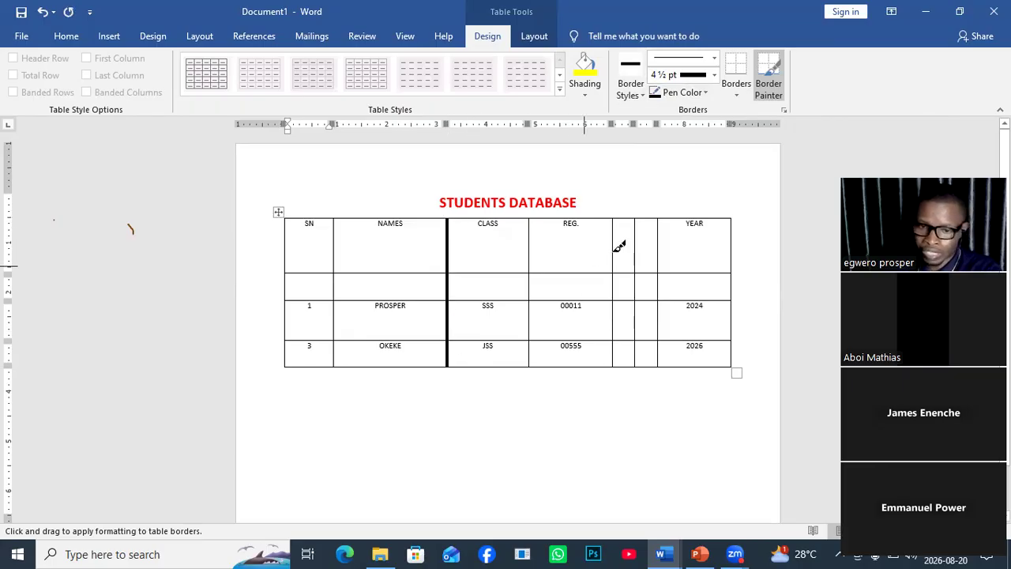
{"action": "left_click_drag", "start_coordinate": [615, 216], "coordinate": [620, 364]}
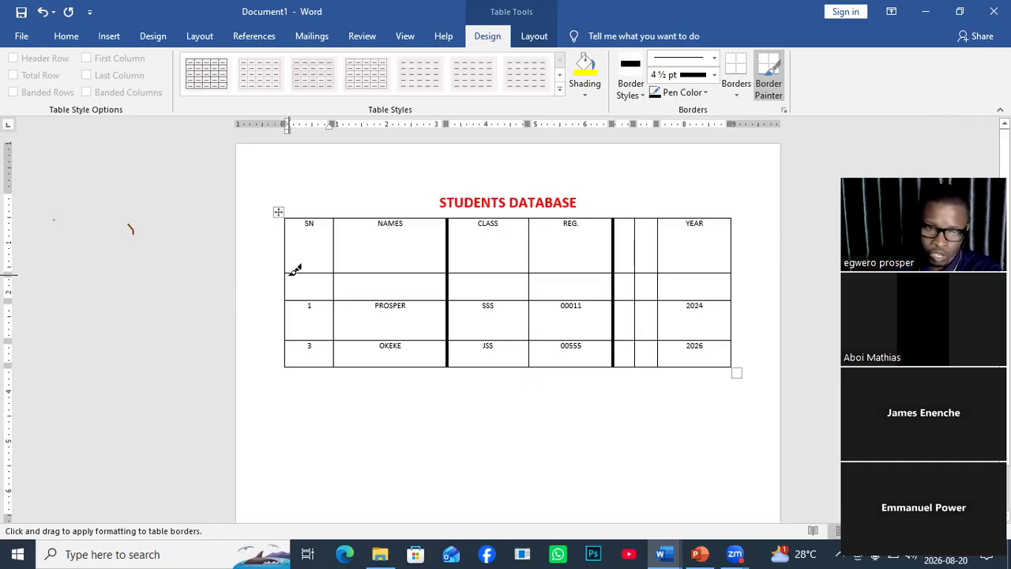
- Paint 4½ pt black borders below the header row and above the last row, and red ones down both sides of the CLASS column
{"action": "left_click_drag", "start_coordinate": [291, 266], "coordinate": [732, 266]}
{"action": "left_click_drag", "start_coordinate": [289, 339], "coordinate": [728, 330]}
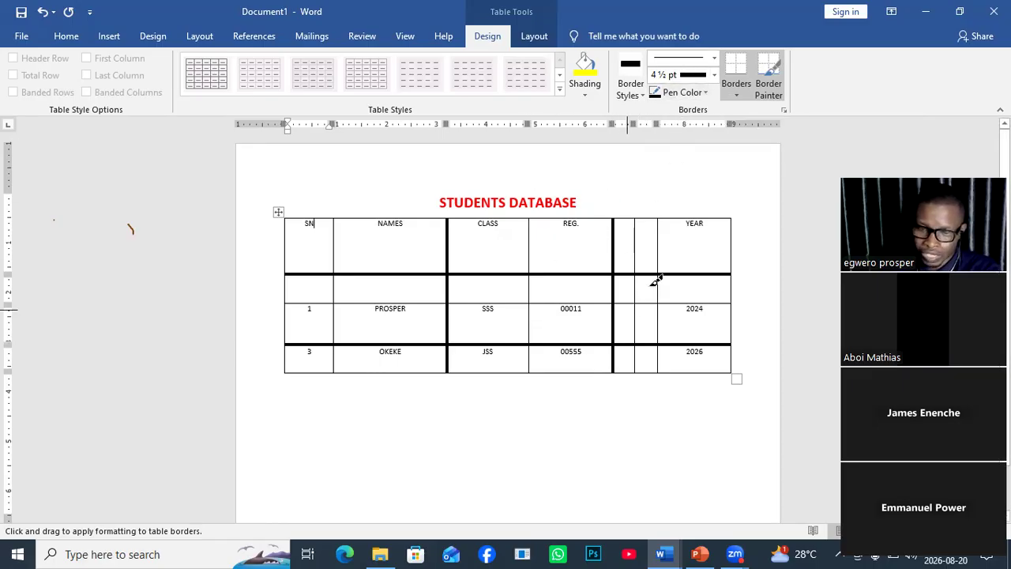
{"action": "left_click", "coordinate": [705, 92]}
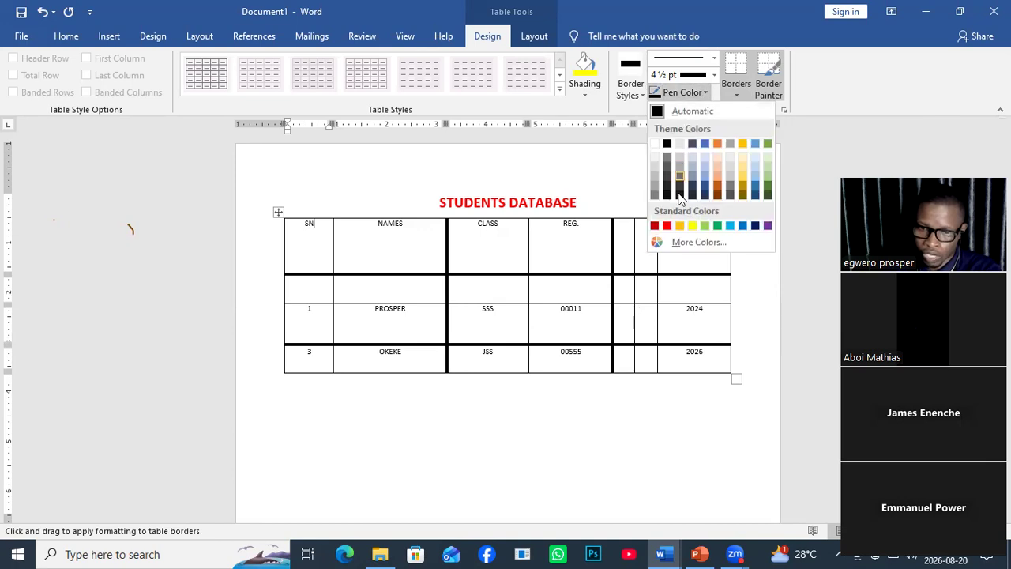
{"action": "left_click", "coordinate": [655, 226]}
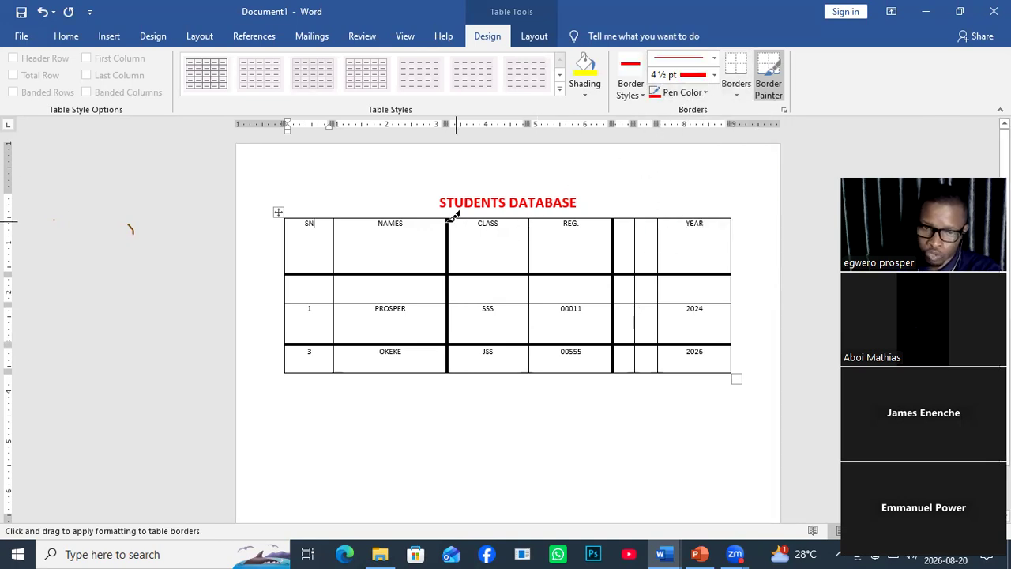
{"action": "left_click_drag", "start_coordinate": [448, 219], "coordinate": [448, 372]}
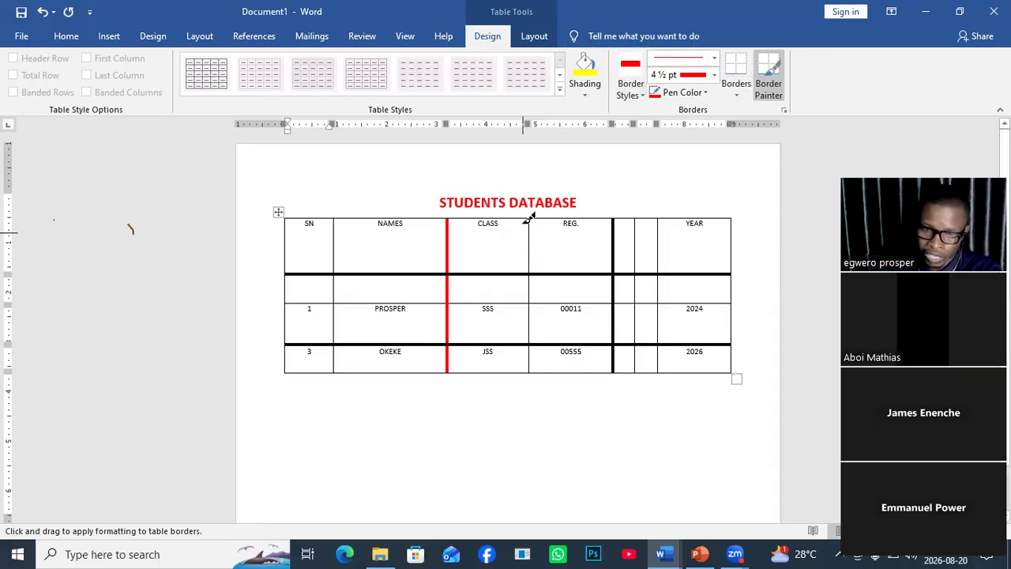
{"action": "left_click_drag", "start_coordinate": [533, 213], "coordinate": [539, 355]}
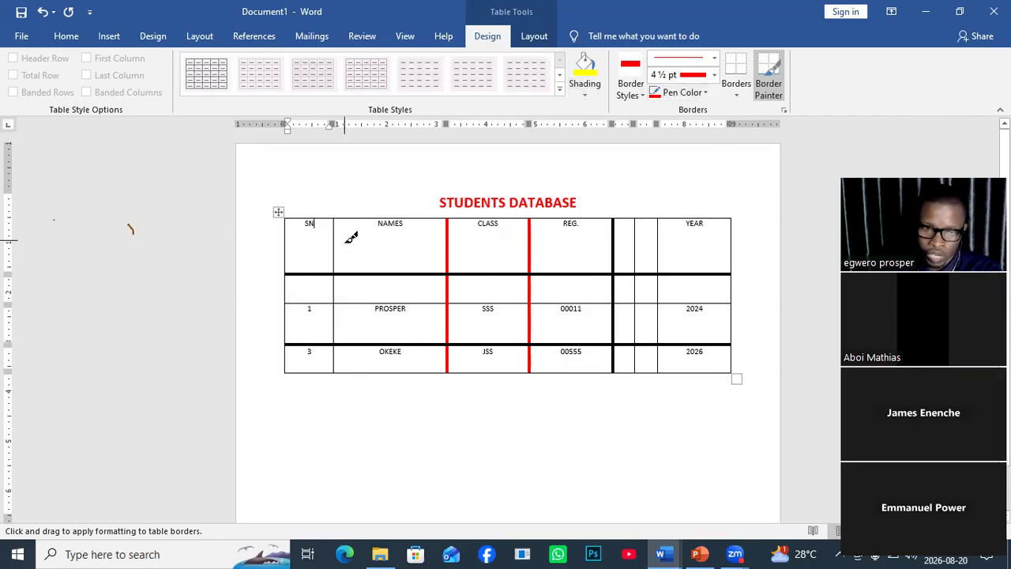
- Stop border painting, and shade the NAMES heading cell red and the 2024 cell in the YEAR column dark blue
{"action": "left_click", "coordinate": [403, 241]}
{"action": "key", "text": "Escape"}
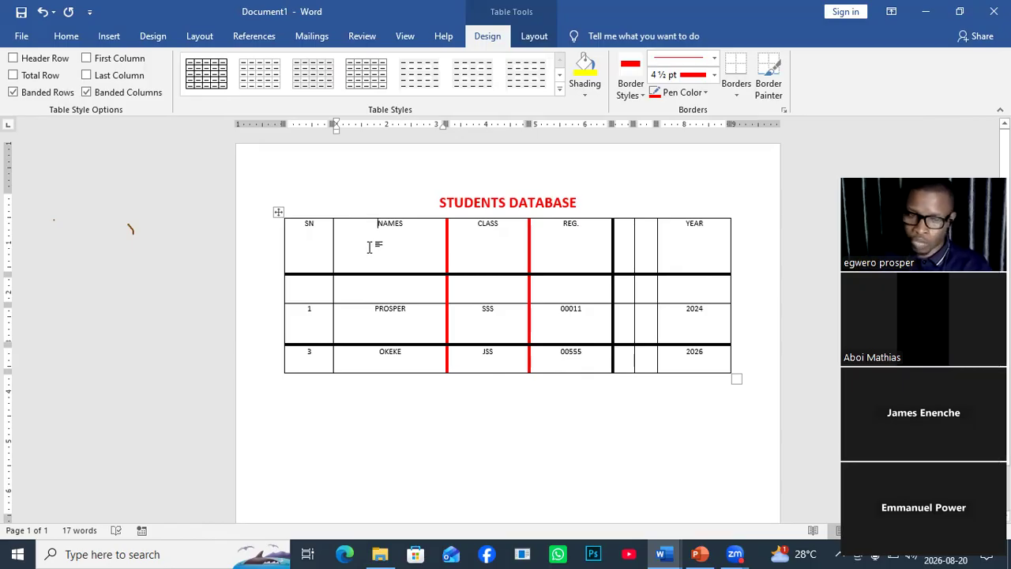
{"action": "left_click", "coordinate": [585, 95]}
{"action": "left_click", "coordinate": [588, 207]}
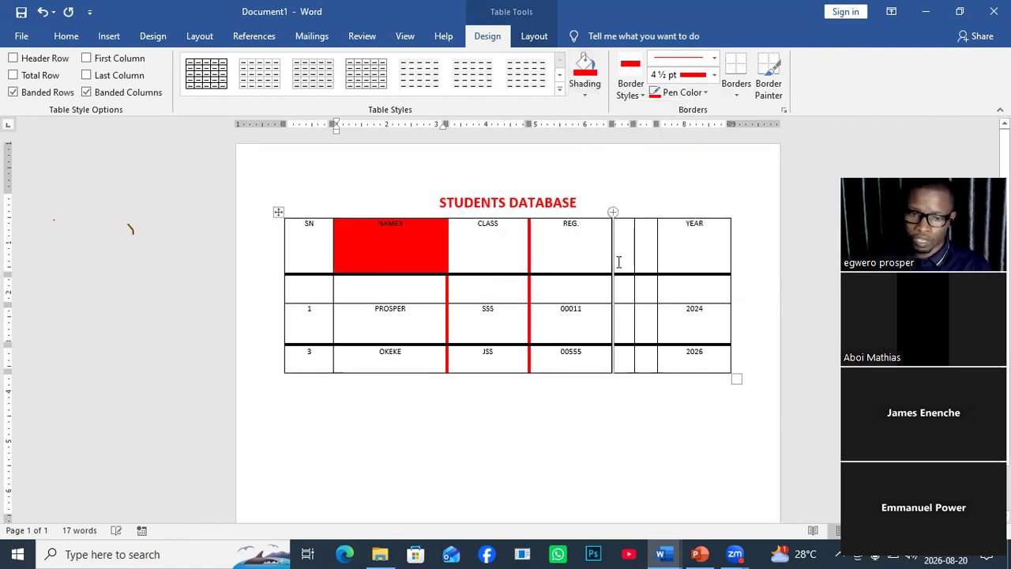
{"action": "left_click", "coordinate": [693, 330]}
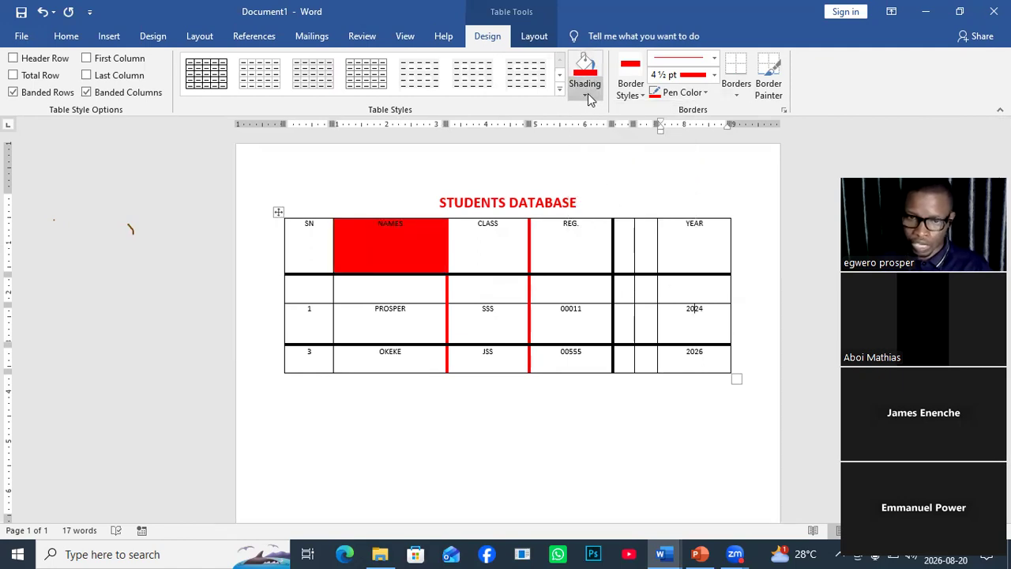
{"action": "left_click", "coordinate": [588, 93]}
{"action": "left_click", "coordinate": [675, 208]}
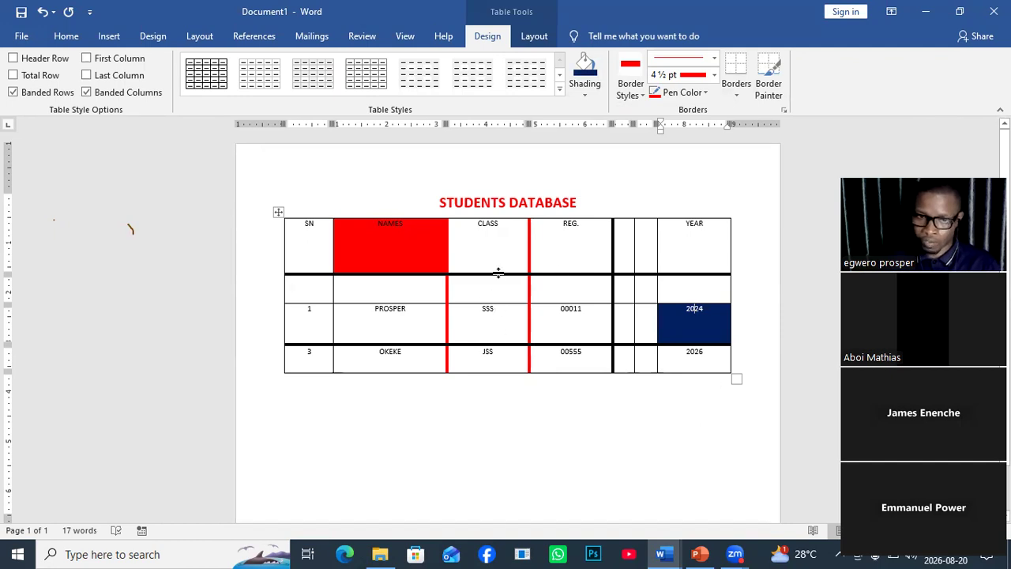
- Apply the fourth plain table style to the students table and enable its First Column and Last Column options
{"action": "left_click", "coordinate": [559, 88]}
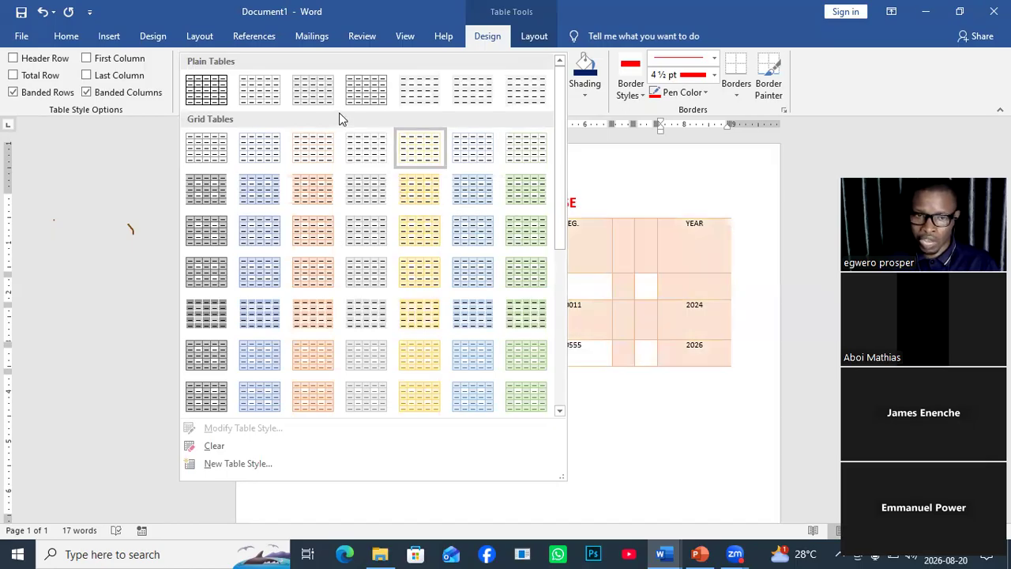
{"action": "left_click", "coordinate": [361, 94]}
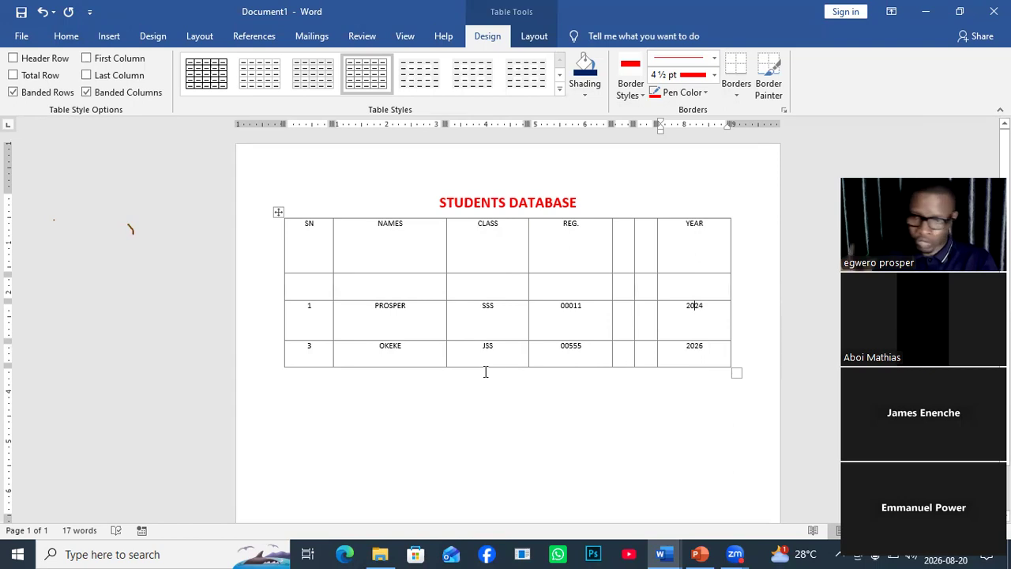
{"action": "left_click", "coordinate": [87, 58]}
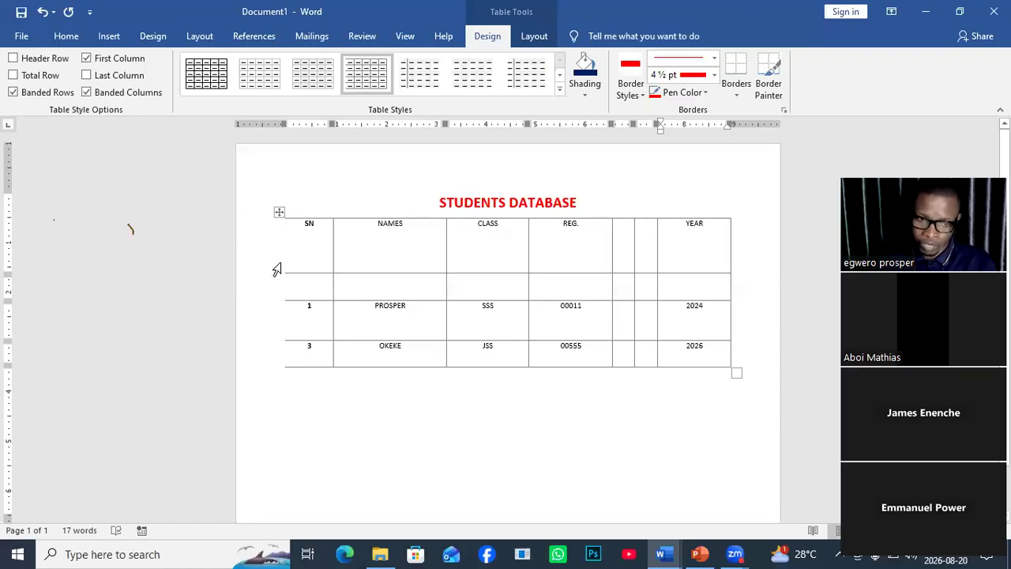
{"action": "left_click", "coordinate": [88, 75]}
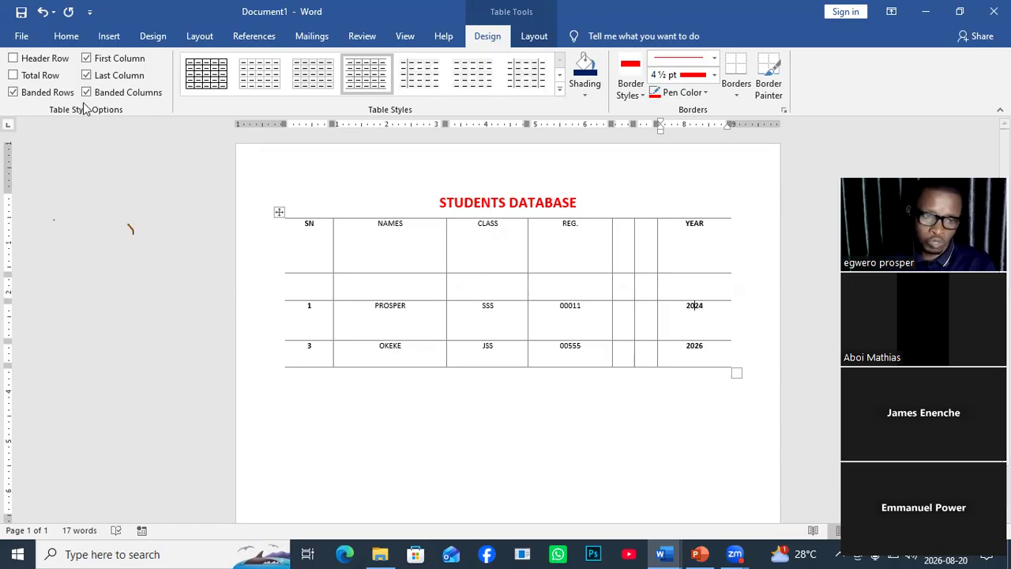
- Try the Total Row and Header Row style options on the table, switch both off again, and disable First Column
{"action": "left_click", "coordinate": [11, 78]}
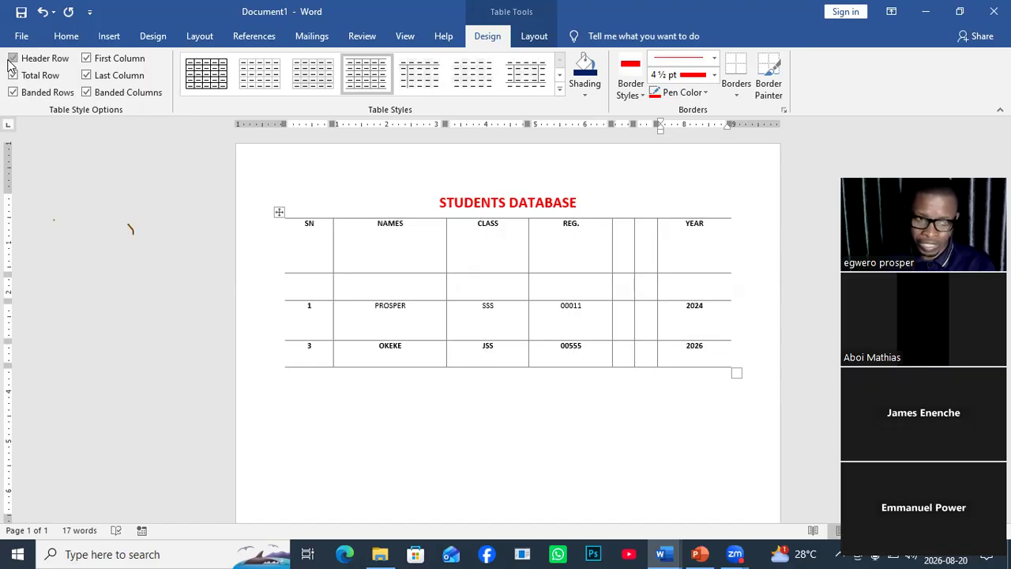
{"action": "left_click", "coordinate": [11, 60]}
{"action": "left_click", "coordinate": [13, 77]}
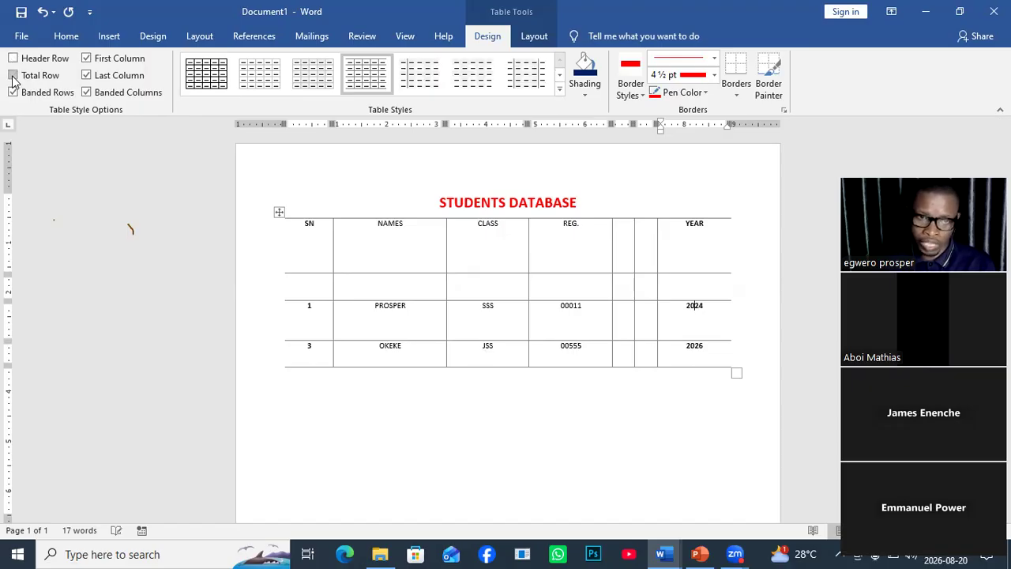
{"action": "left_click", "coordinate": [86, 59]}
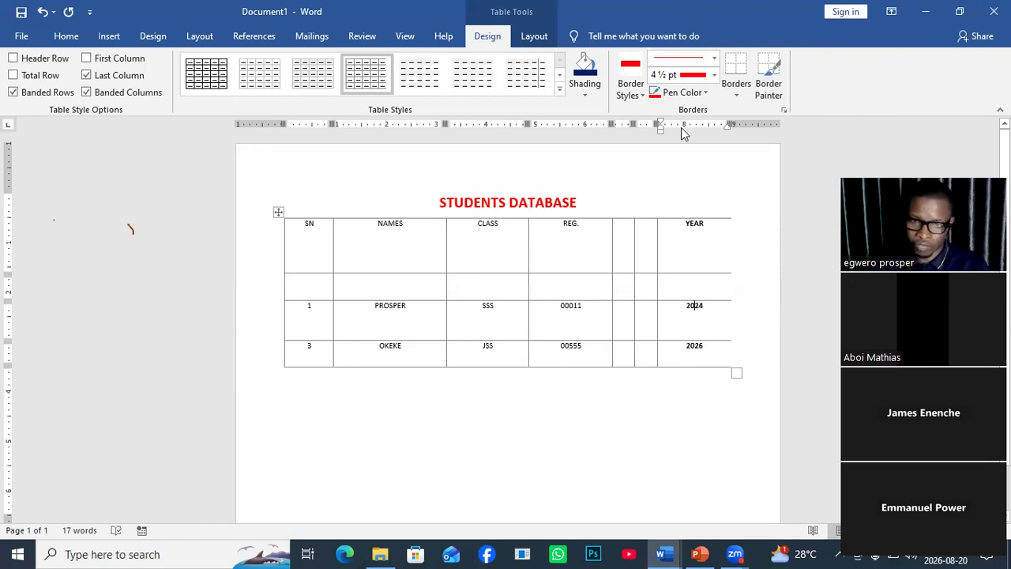
- Paint a dashed red ½ pt border down the line between the NAMES and CLASS columns
{"action": "left_click", "coordinate": [715, 60]}
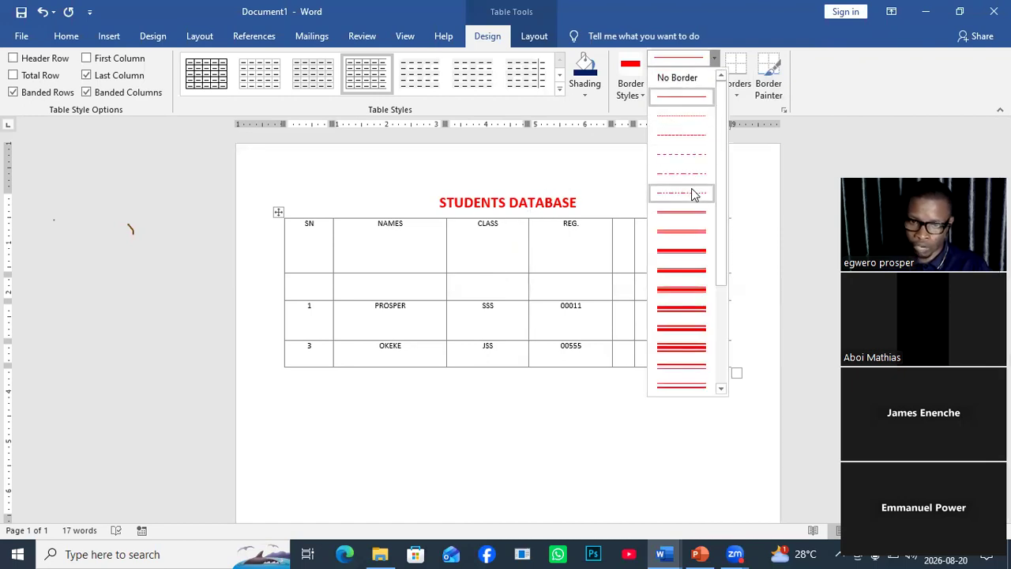
{"action": "left_click", "coordinate": [686, 156]}
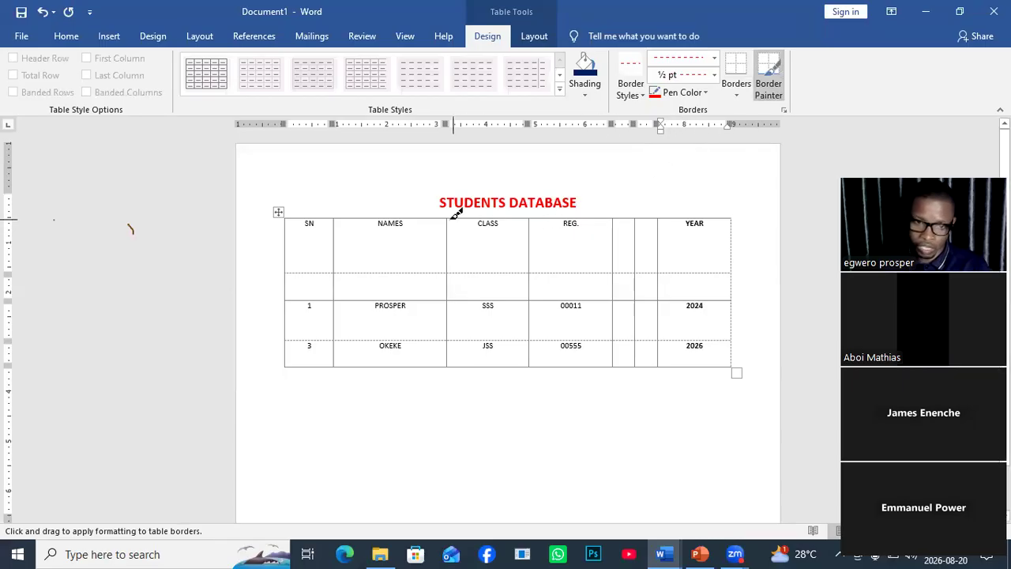
{"action": "left_click_drag", "start_coordinate": [446, 218], "coordinate": [448, 383]}
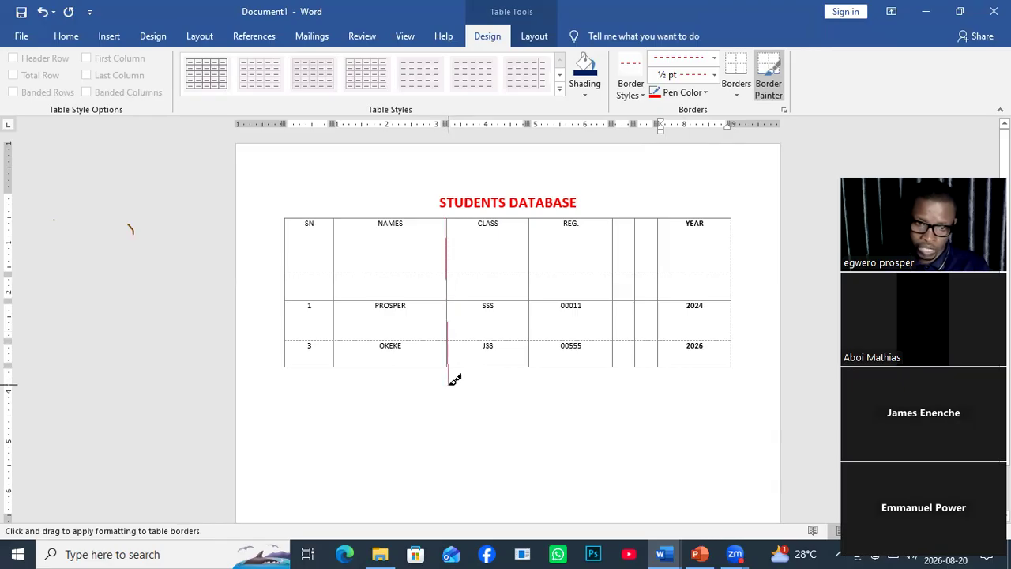
{"action": "left_click_drag", "start_coordinate": [448, 218], "coordinate": [452, 353]}
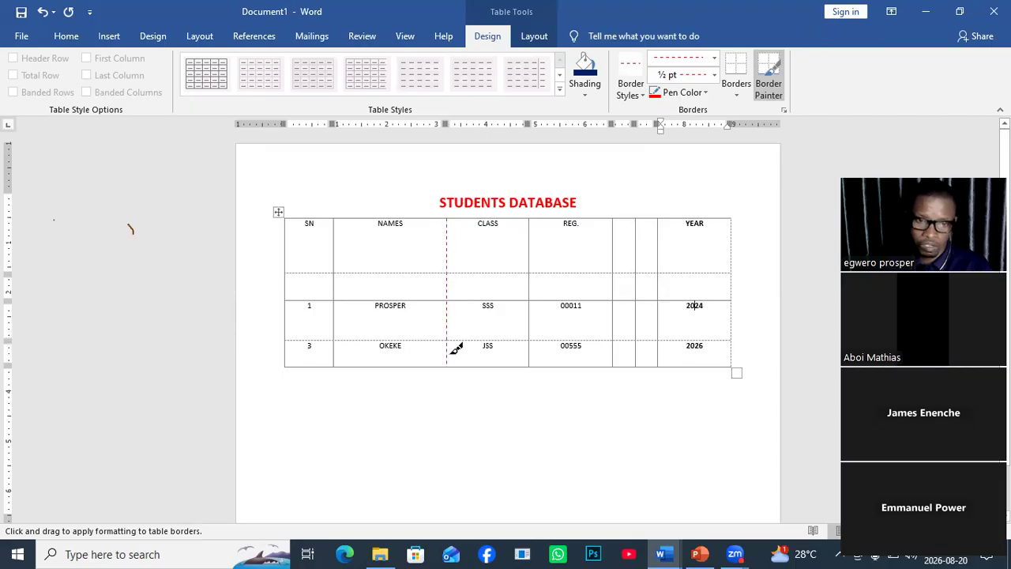
- Set the border weight to 2¼ pt and repaint the dashed line between NAMES and CLASS
{"action": "left_click", "coordinate": [716, 75]}
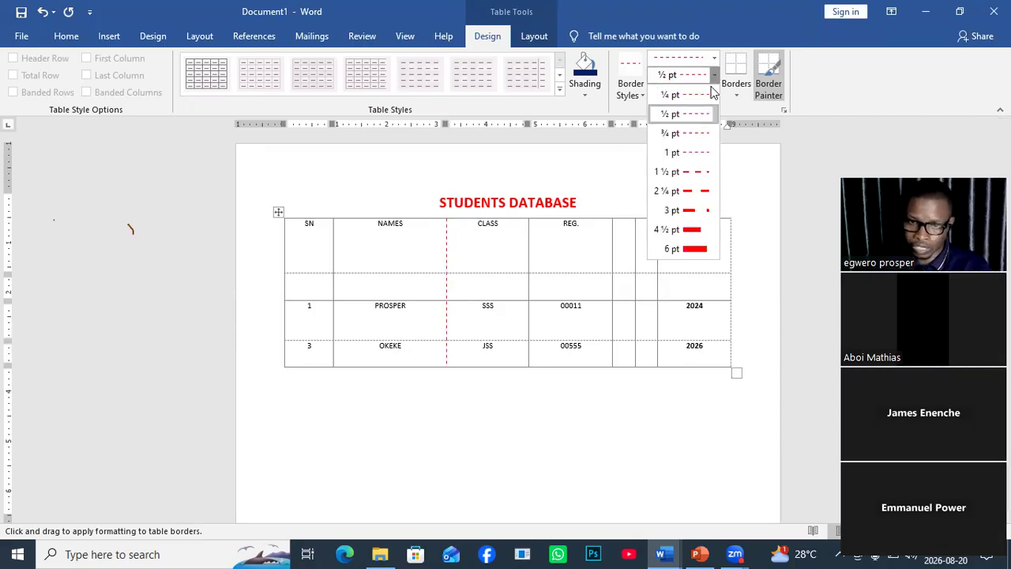
{"action": "left_click", "coordinate": [703, 190]}
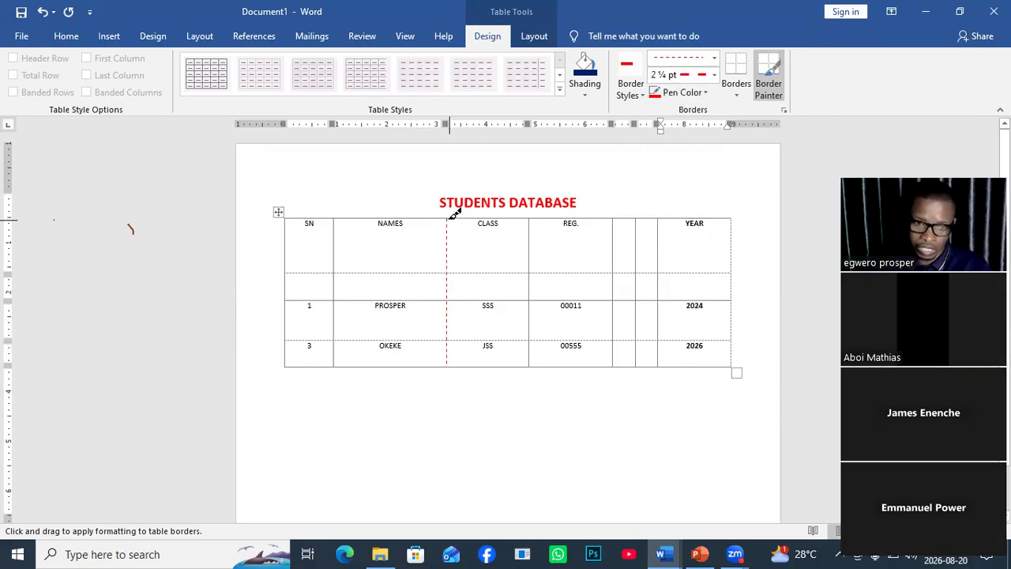
{"action": "left_click_drag", "start_coordinate": [448, 219], "coordinate": [450, 357]}
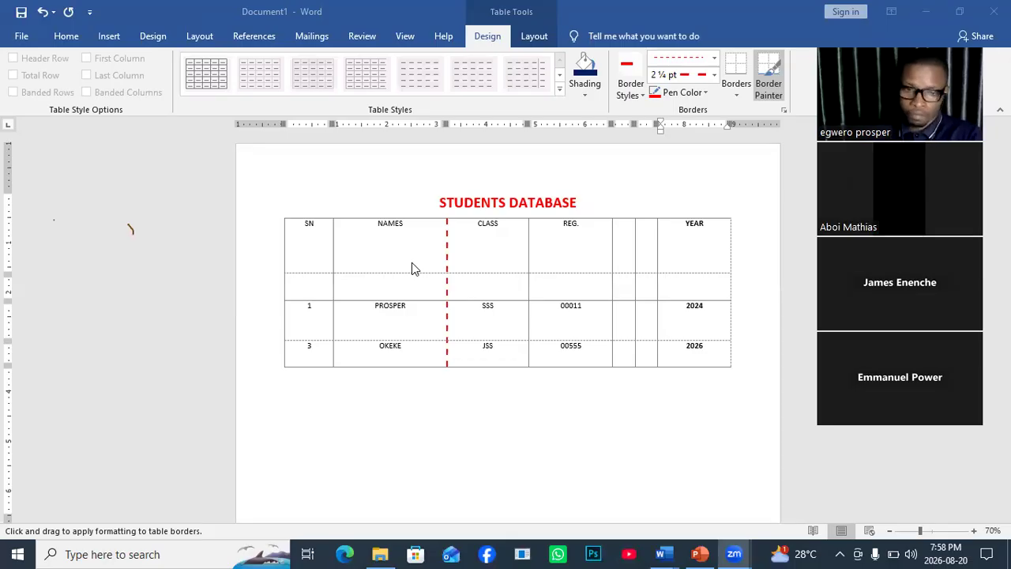
{"action": "left_click", "coordinate": [411, 263]}
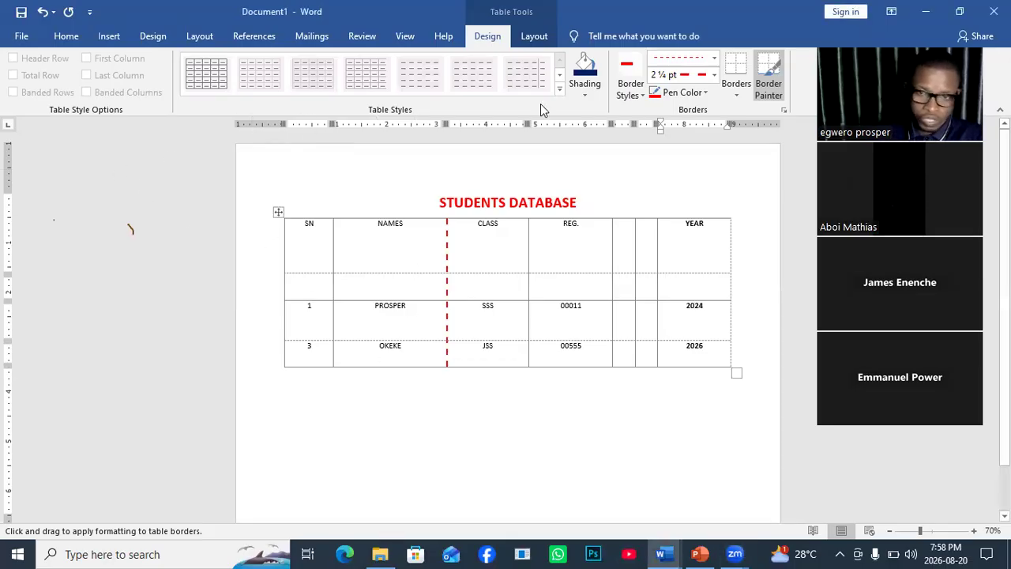
{"action": "double_click", "coordinate": [434, 171]}
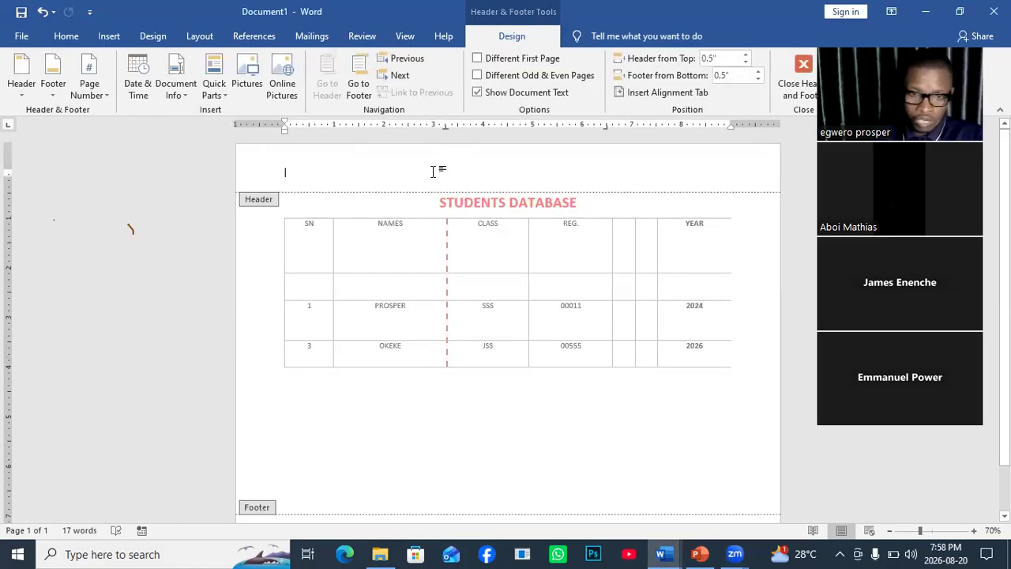
{"action": "left_click", "coordinate": [808, 89]}
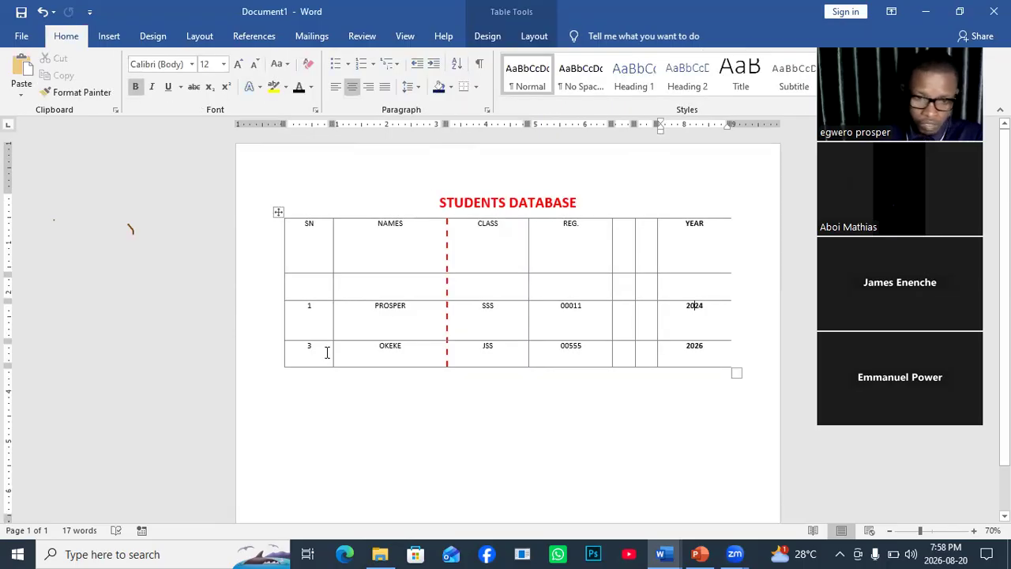
{"action": "left_click", "coordinate": [328, 400]}
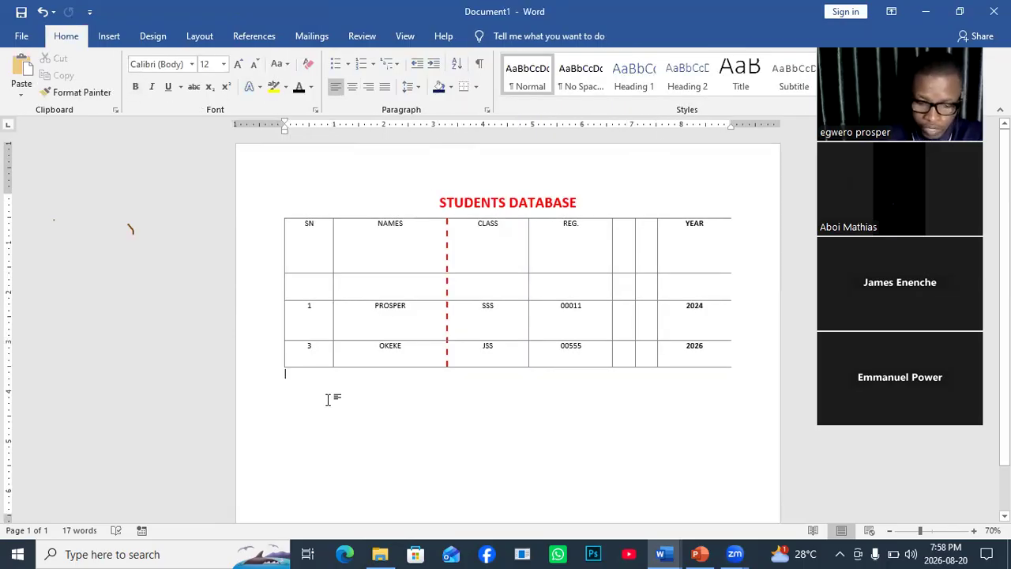
- Create a new blank document and set its page orientation to landscape
{"action": "key", "text": "ctrl+n"}
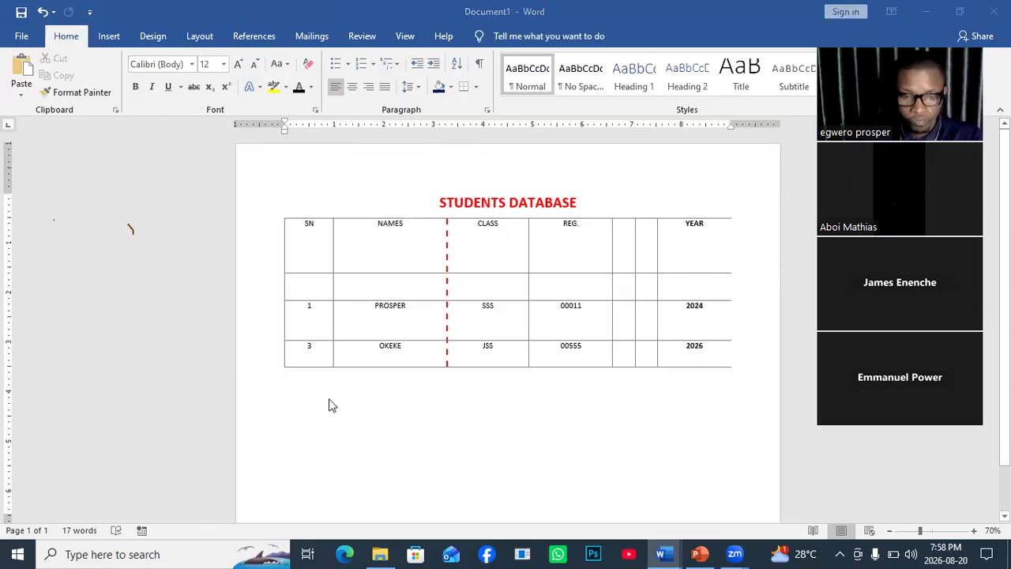
{"action": "left_click", "coordinate": [201, 37]}
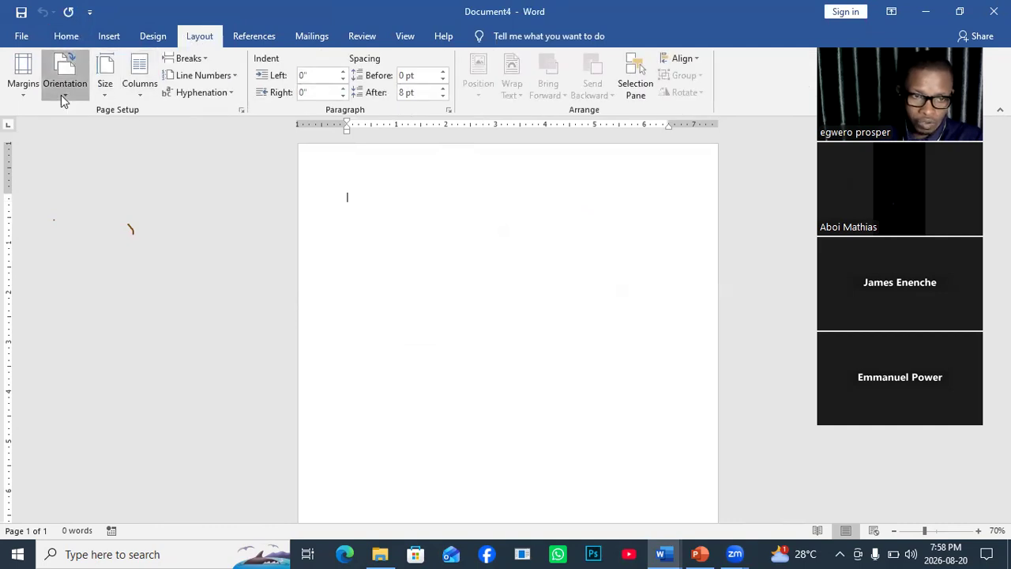
{"action": "left_click", "coordinate": [61, 95]}
{"action": "left_click", "coordinate": [87, 154]}
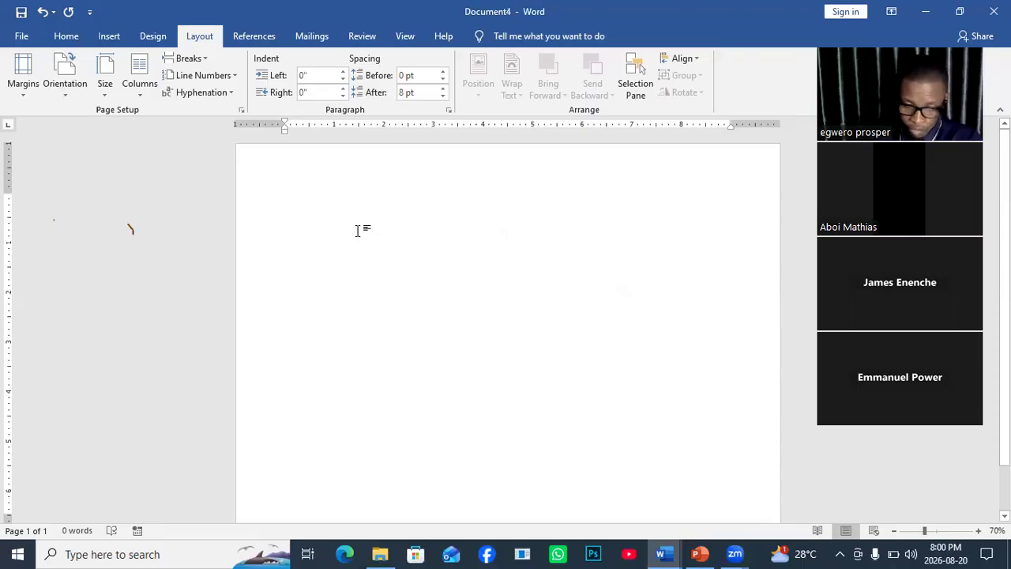
- Fill the page with placeholder text: two long lines of random capitals, a shorter line, single-letter lines G and H, and a final random line
{"action": "type", "text": "DJFHD"}
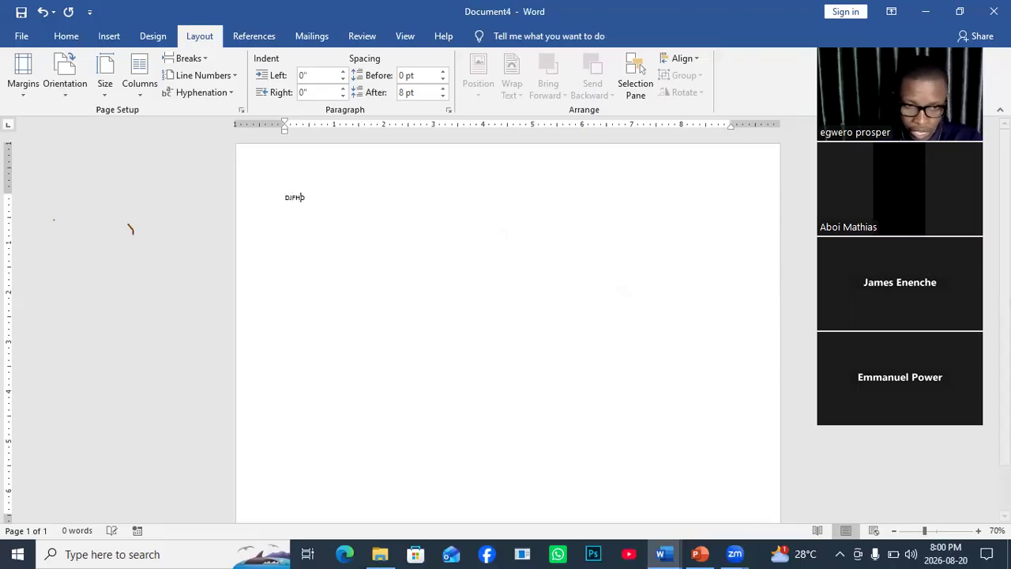
{"action": "type", "text": "HJDJDJDJKDFKDLFDLKFLKFLDFJDJJFOJIOJOIJIOGJIOGJHIOG"}
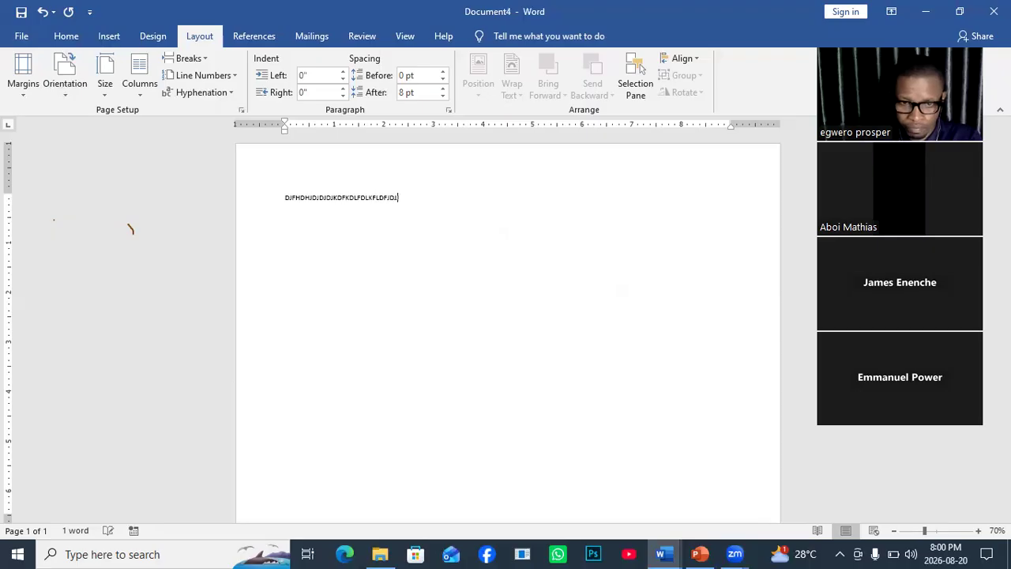
{"action": "type", "text": "IOHGIOH"}
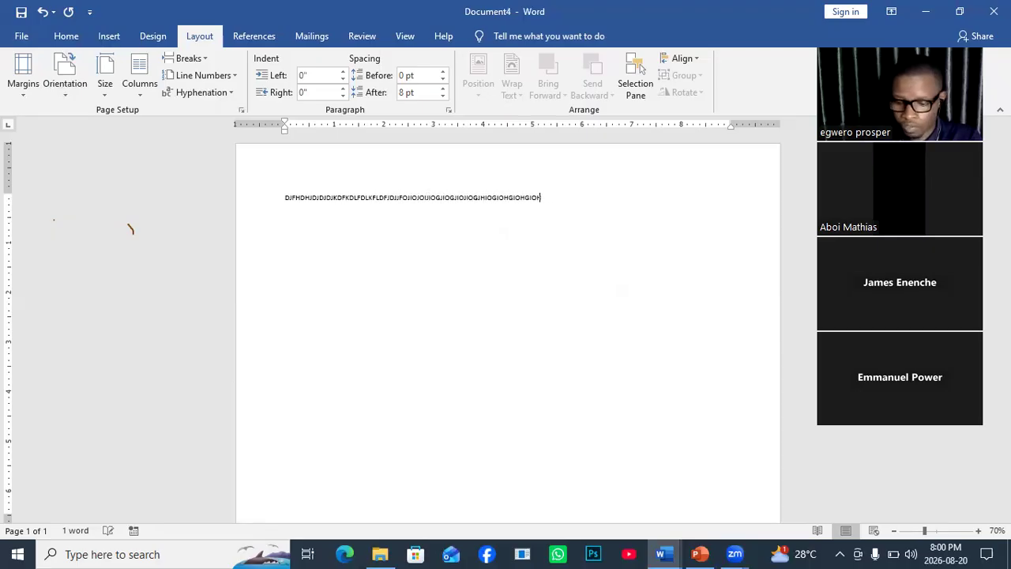
{"action": "type", "text": "GIOHGOHGHOIGOIHOGHGHG LGO"}
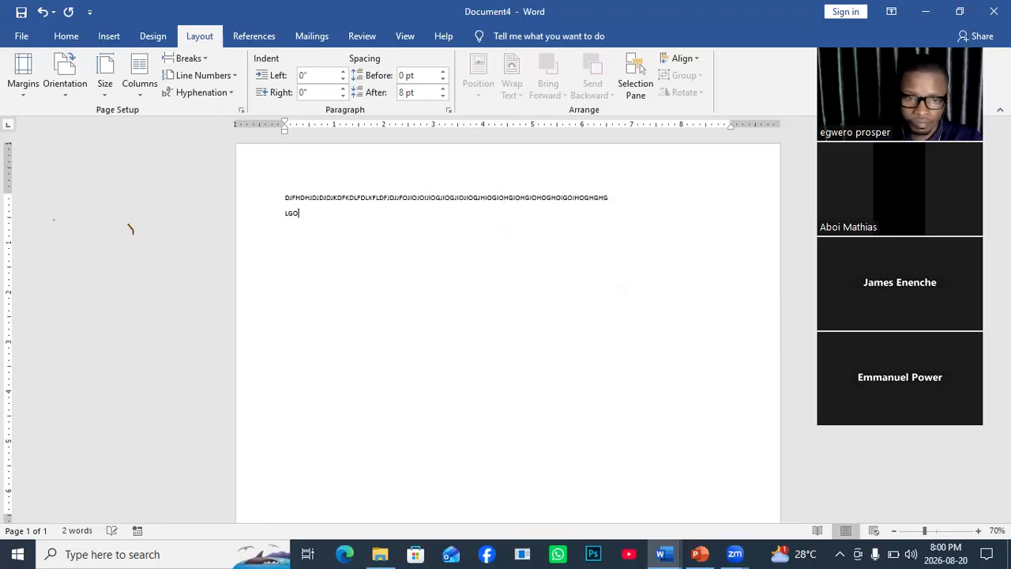
{"action": "type", "text": "KGOJHGOJHOGJGHJGIOHJGIHJGIOJHIOGJHIOGJIOHJGIOHJGIOGJHIGHGHGHMKLGH "}
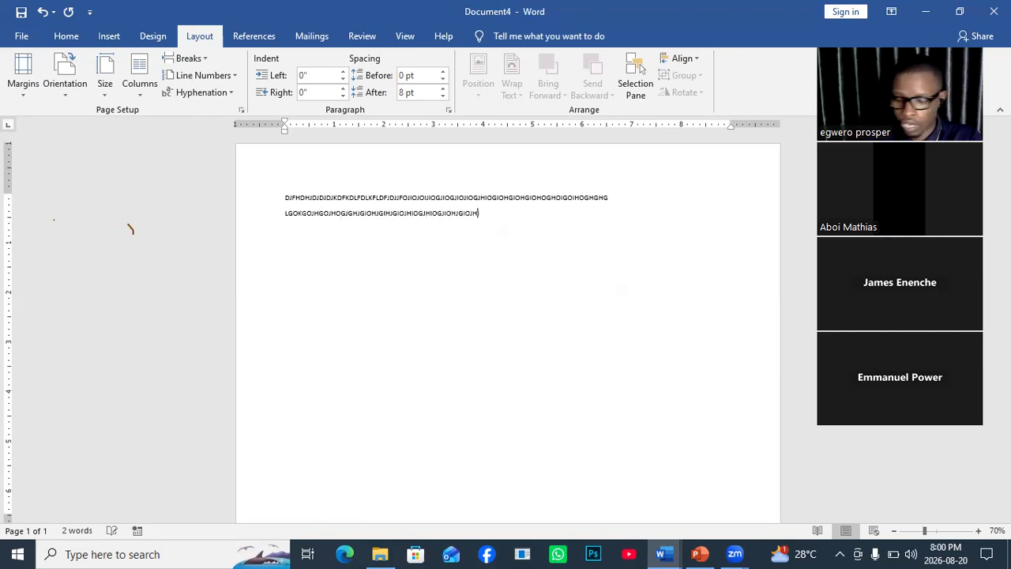
{"action": "type", "text": "LGHLKGHJGJHGKLGKLHGHG"}
{"action": "key", "text": "Return"}
{"action": "type", "text": "G"}
{"action": "key", "text": "Return"}
{"action": "type", "text": "H"}
{"action": "key", "text": "Return"}
{"action": "type", "text": "GHGHGGHLGLHGLHLGHLGHGH"}
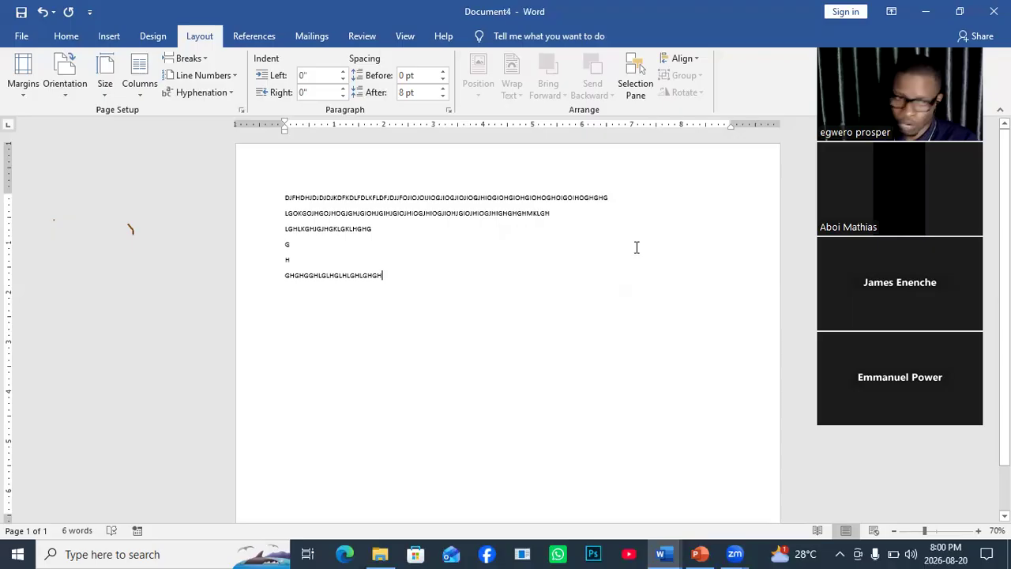
- Draw a large rectangle shape over the right half of the page, covering the ends of the text lines
{"action": "left_click", "coordinate": [110, 37]}
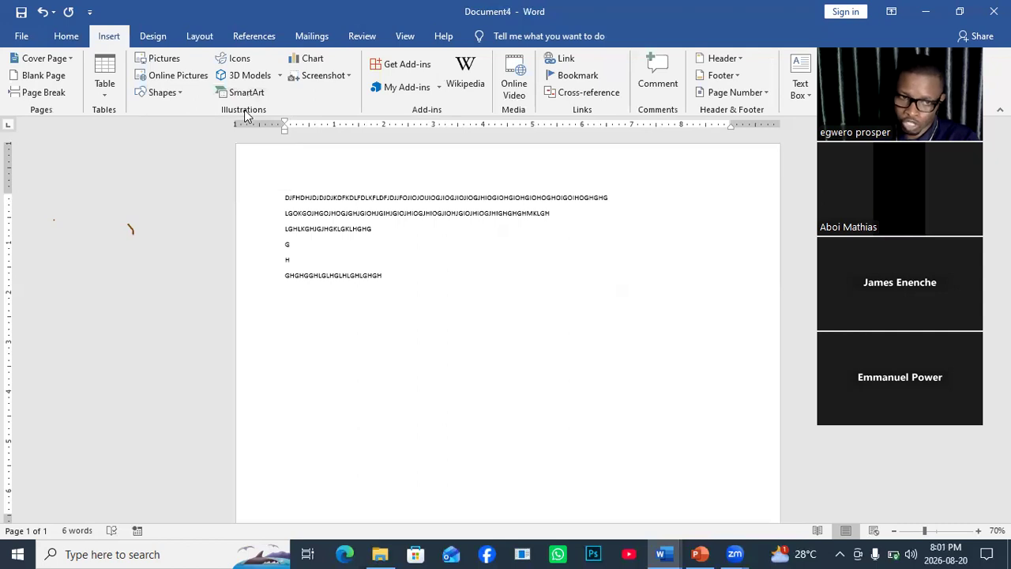
{"action": "left_click", "coordinate": [153, 93]}
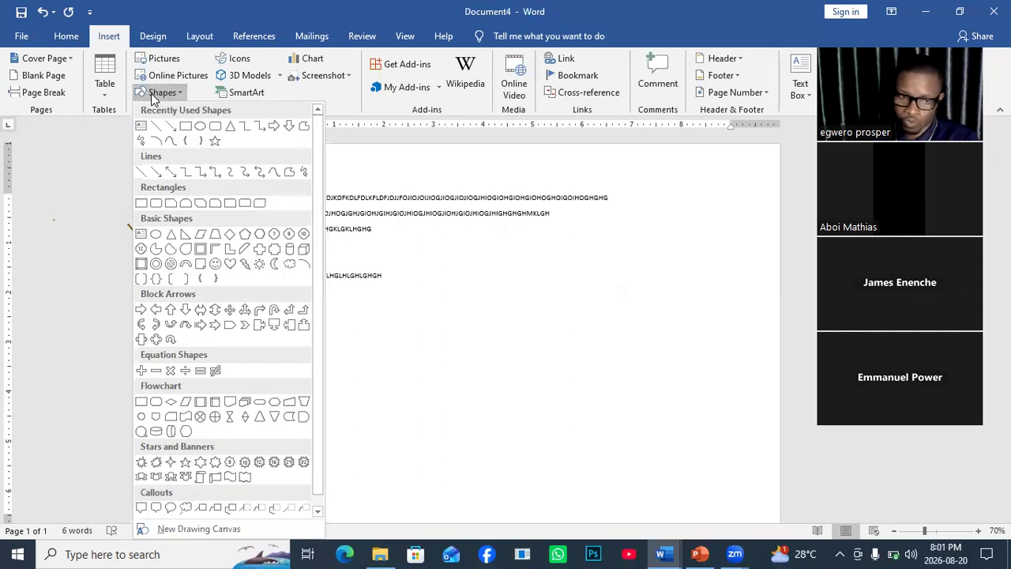
{"action": "left_click", "coordinate": [184, 125]}
{"action": "left_click_drag", "start_coordinate": [498, 198], "coordinate": [736, 466]}
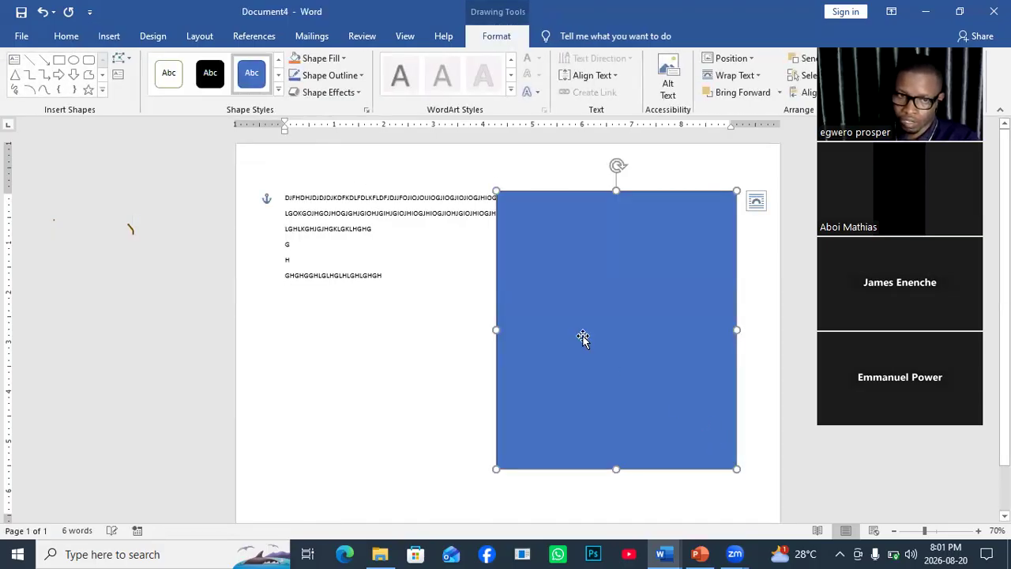
- Fill the rectangle with standard red and remove its outline
{"action": "left_click", "coordinate": [342, 61]}
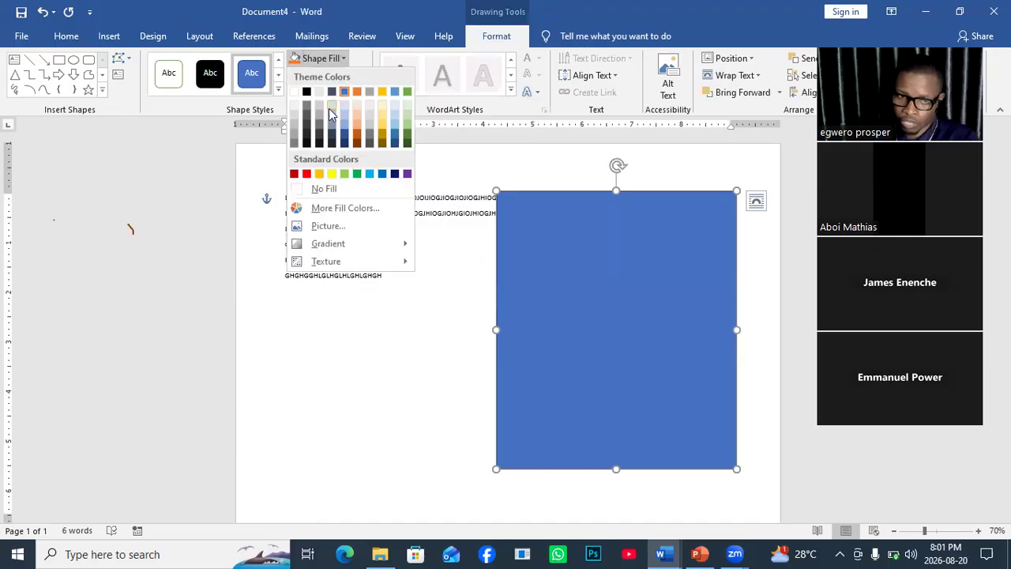
{"action": "left_click", "coordinate": [307, 175]}
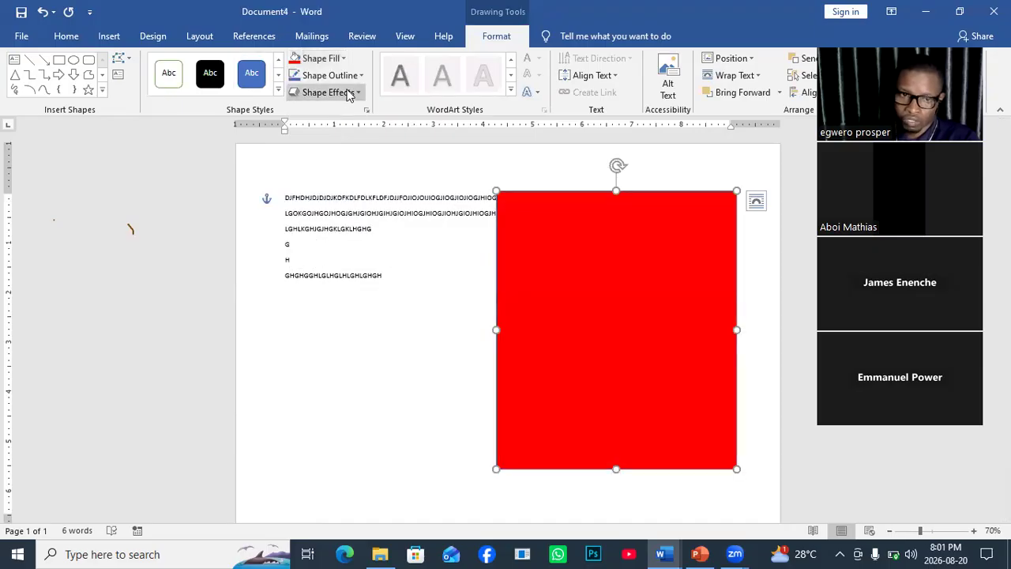
{"action": "left_click", "coordinate": [330, 75]}
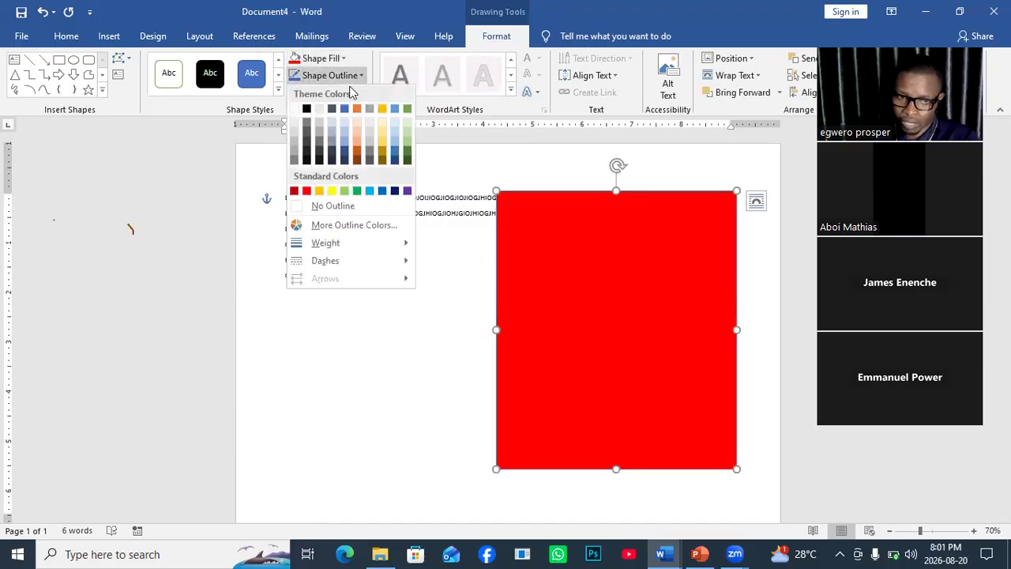
{"action": "left_click", "coordinate": [332, 204]}
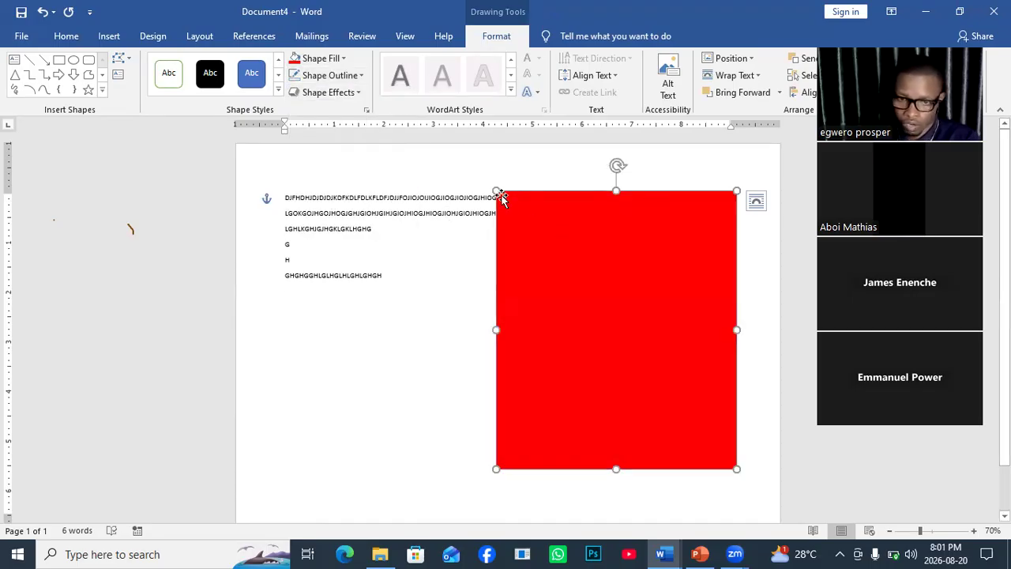
- Rotate the red rectangle counterclockwise, resize it to about 3.09" by 2.56", and move it over the start of the text
{"action": "left_click_drag", "start_coordinate": [496, 190], "coordinate": [402, 223]}
{"action": "left_click_drag", "start_coordinate": [571, 198], "coordinate": [458, 255]}
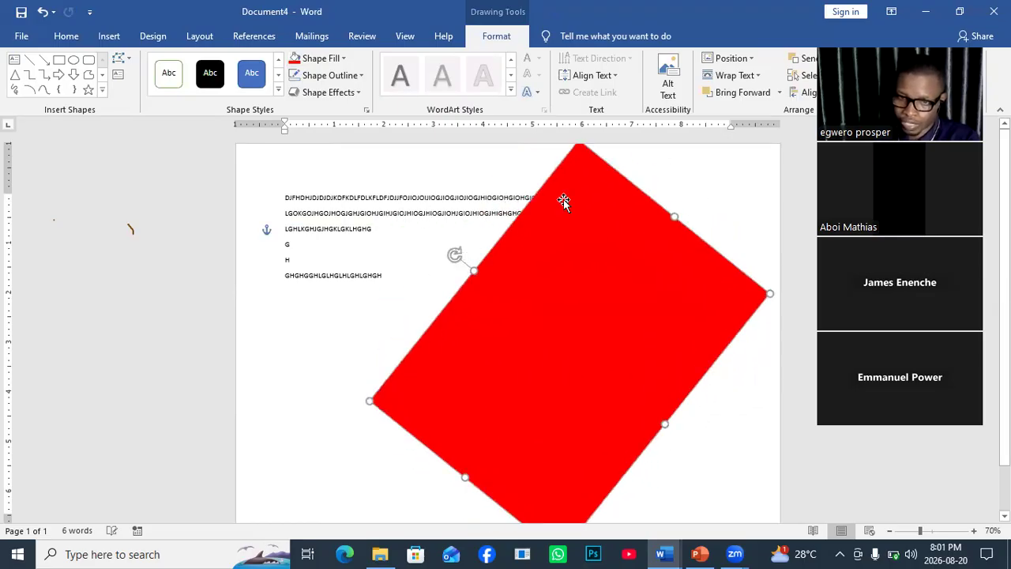
{"action": "left_click_drag", "start_coordinate": [770, 293], "coordinate": [569, 397]}
{"action": "left_click_drag", "start_coordinate": [460, 335], "coordinate": [375, 227]}
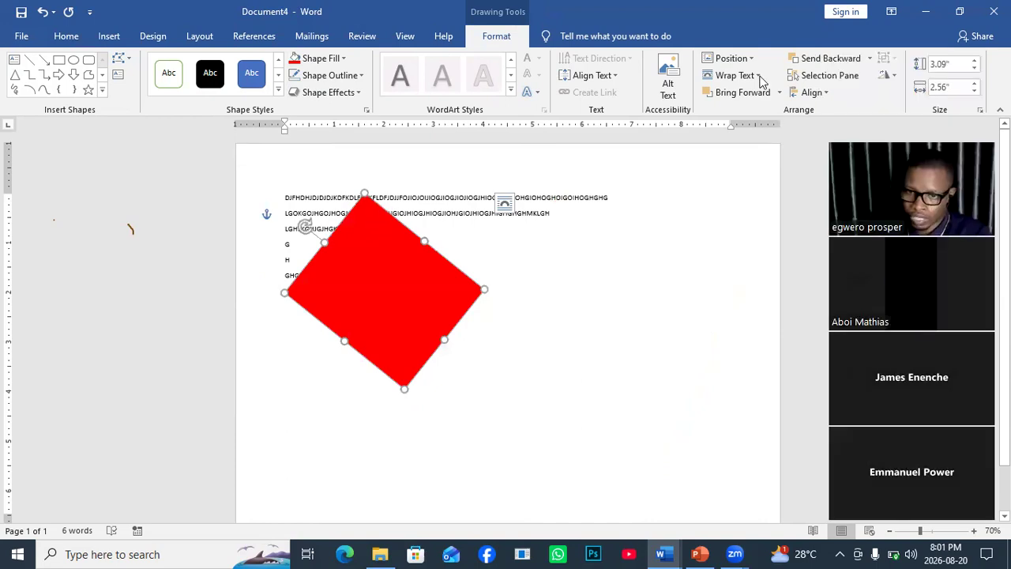
- Set the rectangle's text wrapping to Through, shrink it to about 1.89" by 1.4", and place it among the text lines
{"action": "left_click", "coordinate": [757, 76]}
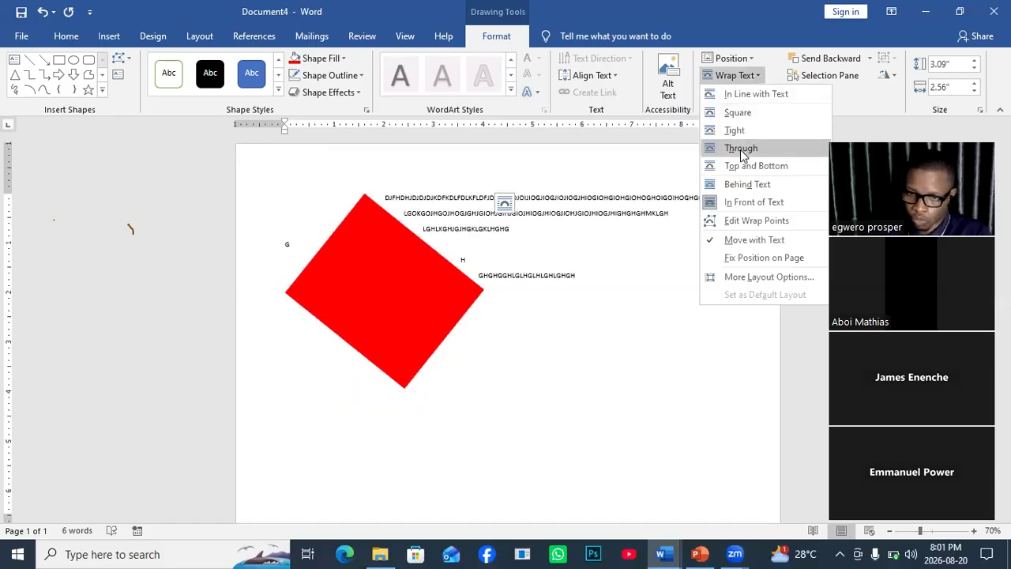
{"action": "left_click", "coordinate": [741, 148]}
{"action": "left_click_drag", "start_coordinate": [365, 194], "coordinate": [427, 286]}
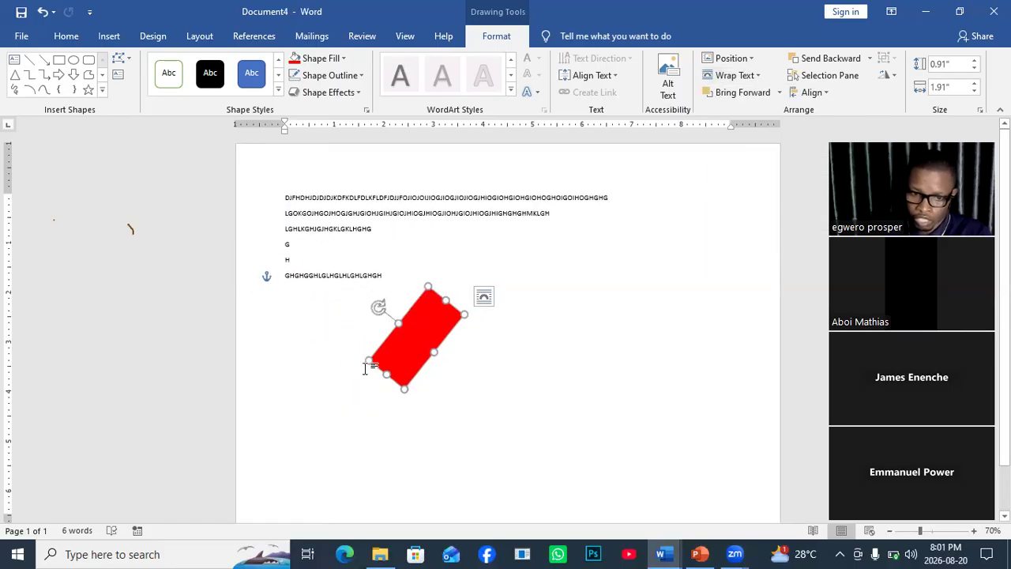
{"action": "left_click_drag", "start_coordinate": [370, 358], "coordinate": [417, 256]}
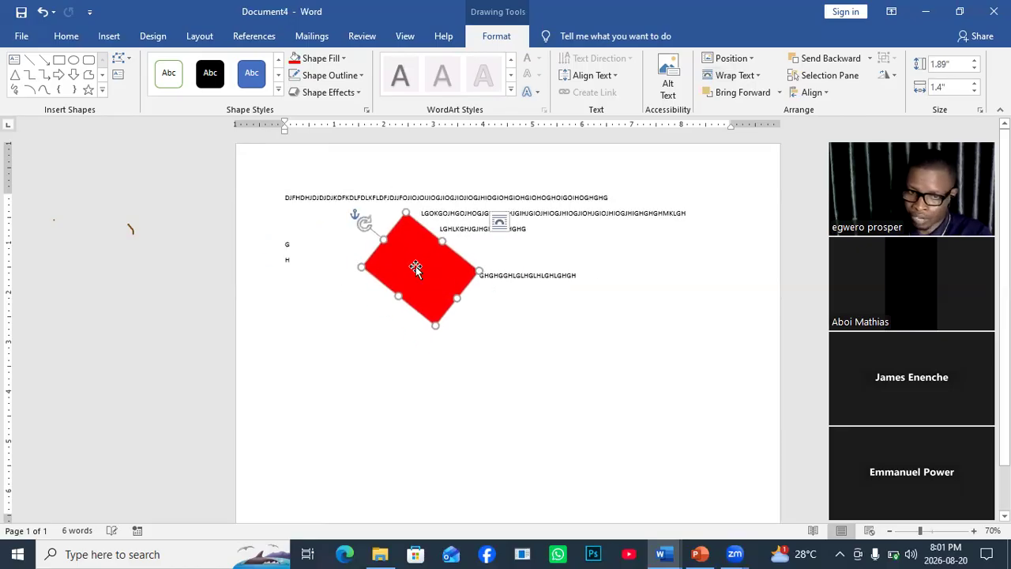
{"action": "double_click", "coordinate": [443, 362]}
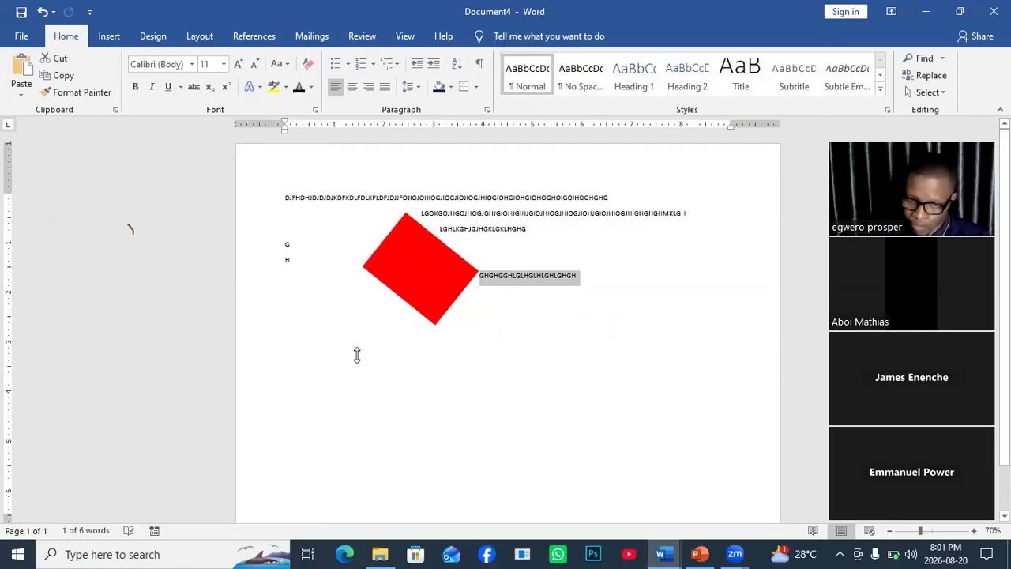
{"action": "left_click", "coordinate": [425, 264]}
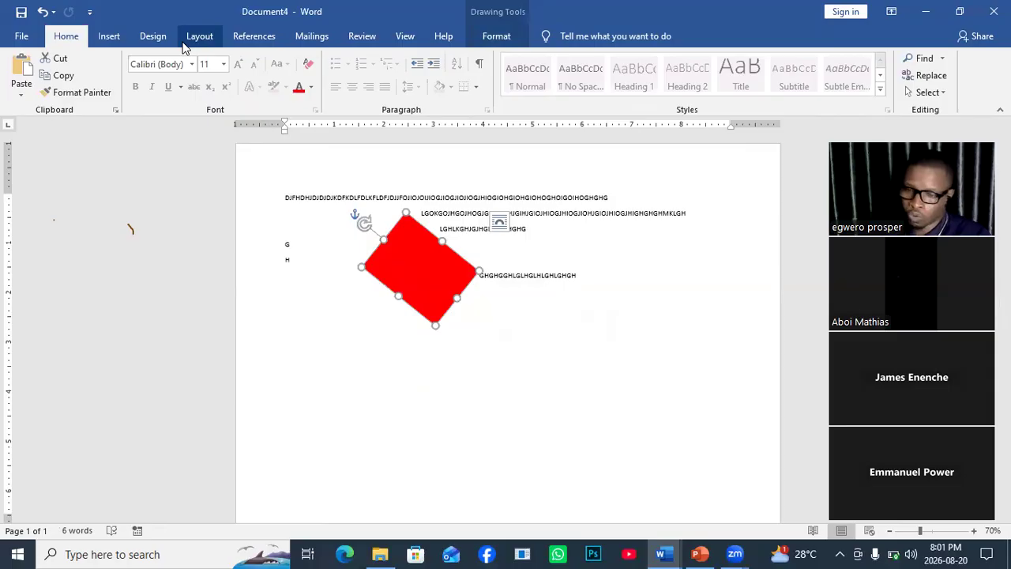
- Insert the megaphone picture annnn from the Pictures folder
{"action": "left_click", "coordinate": [114, 43]}
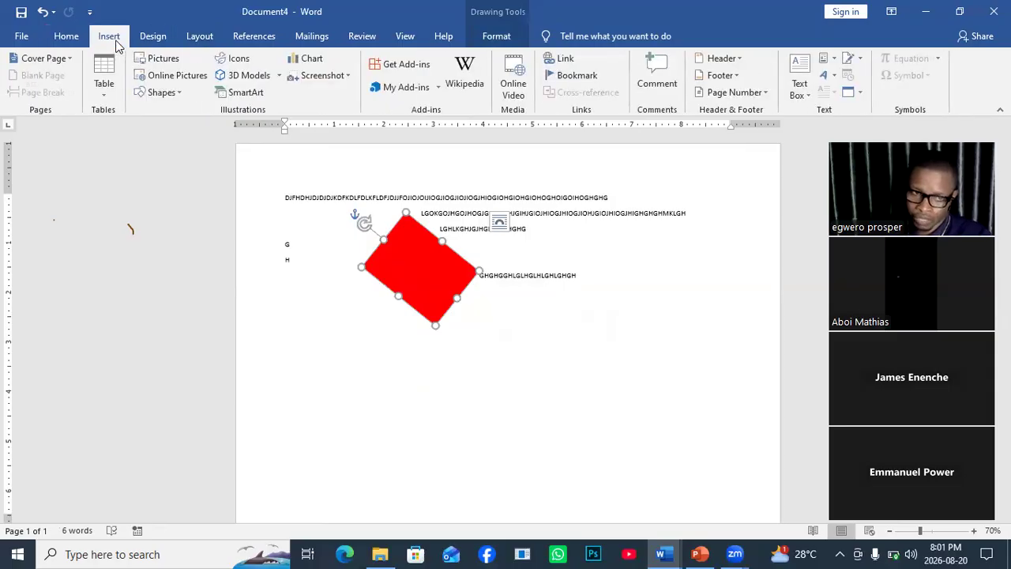
{"action": "left_click", "coordinate": [165, 61]}
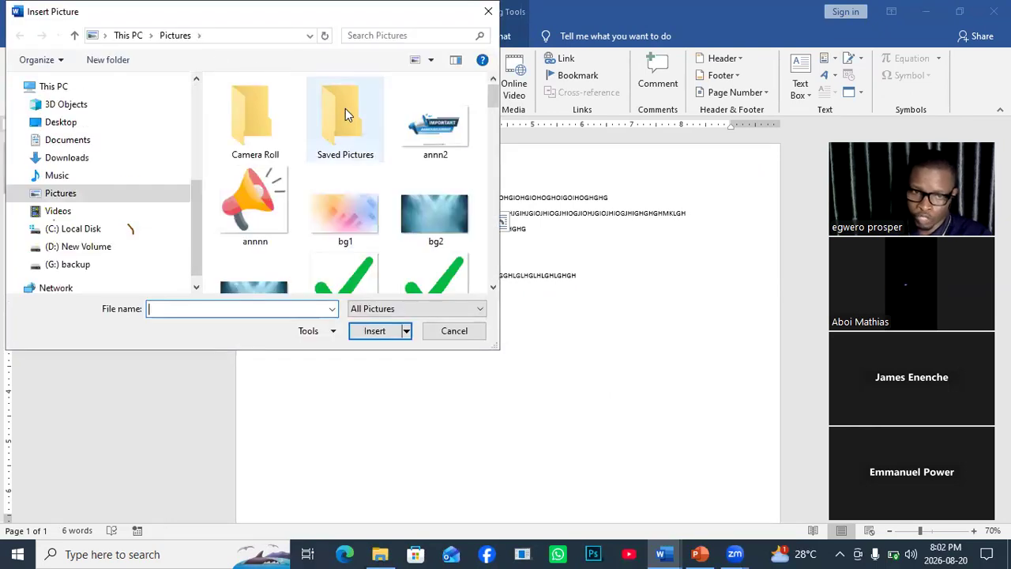
{"action": "scroll", "coordinate": [374, 214], "scroll_direction": "down", "scroll_amount": 1}
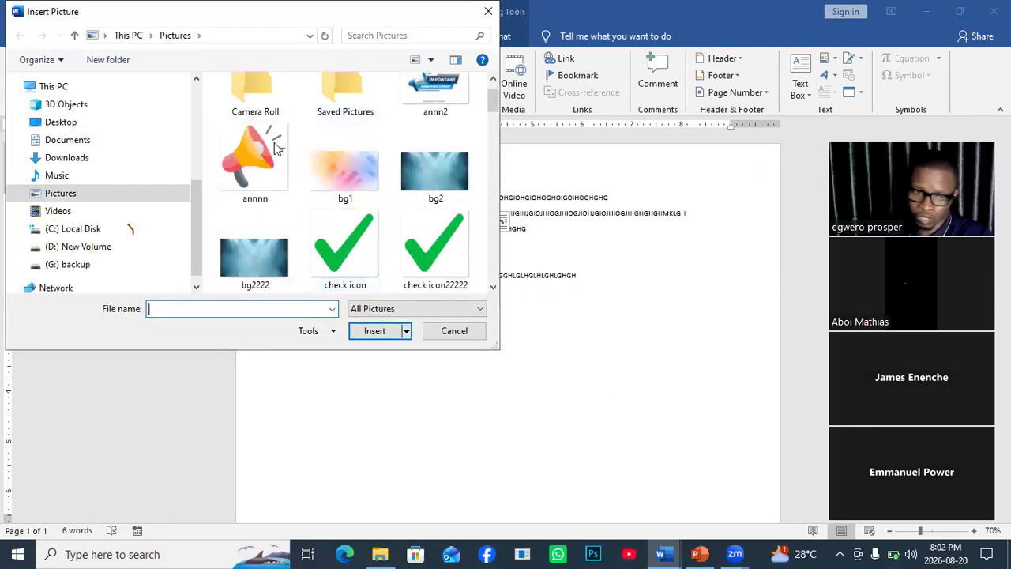
{"action": "left_click", "coordinate": [256, 162]}
{"action": "left_click", "coordinate": [373, 330]}
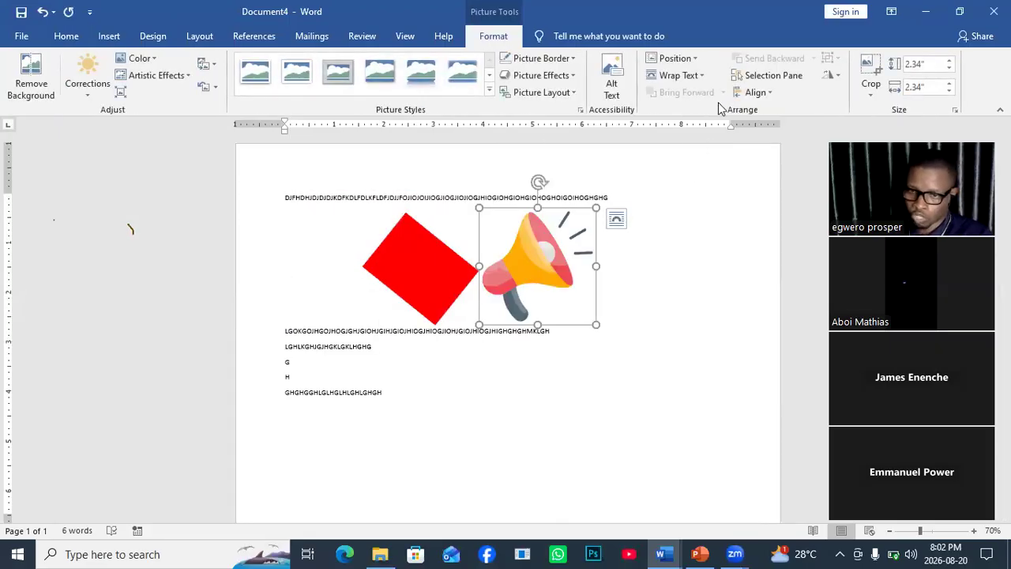
- Set the megaphone picture's text wrapping to In Front of Text and move it right, over the line ends
{"action": "left_click", "coordinate": [700, 77]}
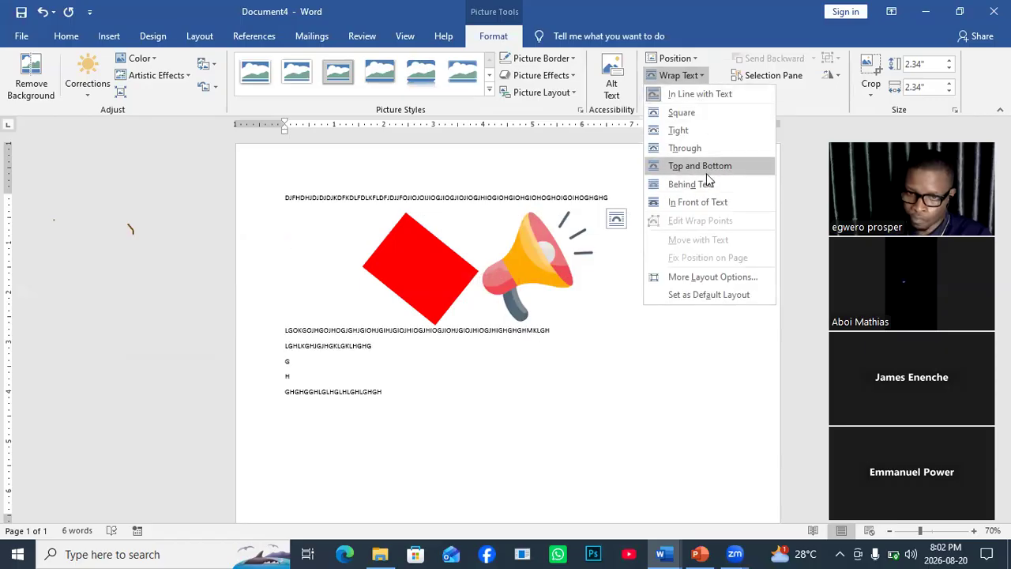
{"action": "left_click", "coordinate": [698, 202]}
{"action": "left_click_drag", "start_coordinate": [548, 264], "coordinate": [641, 255]}
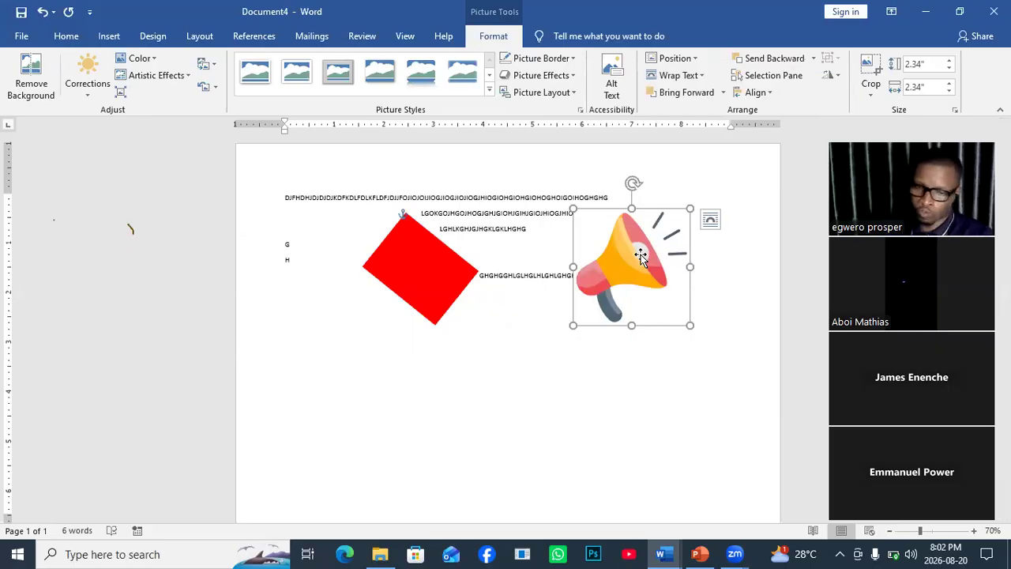
- Reapply In Front of Text wrapping to the megaphone picture and move it on top of the red rectangle
{"action": "left_click", "coordinate": [693, 75]}
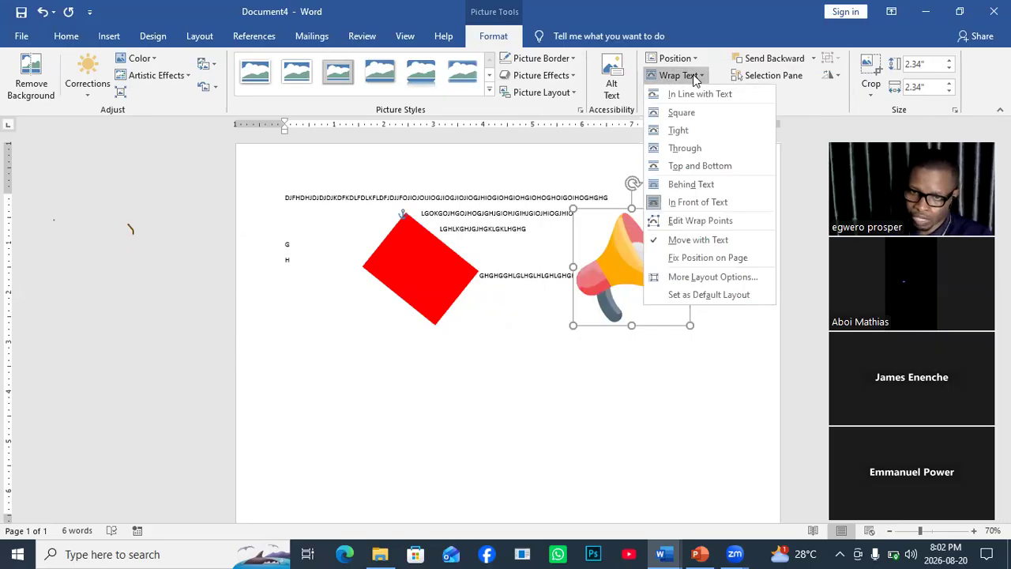
{"action": "left_click", "coordinate": [698, 201]}
{"action": "left_click_drag", "start_coordinate": [591, 251], "coordinate": [507, 266]}
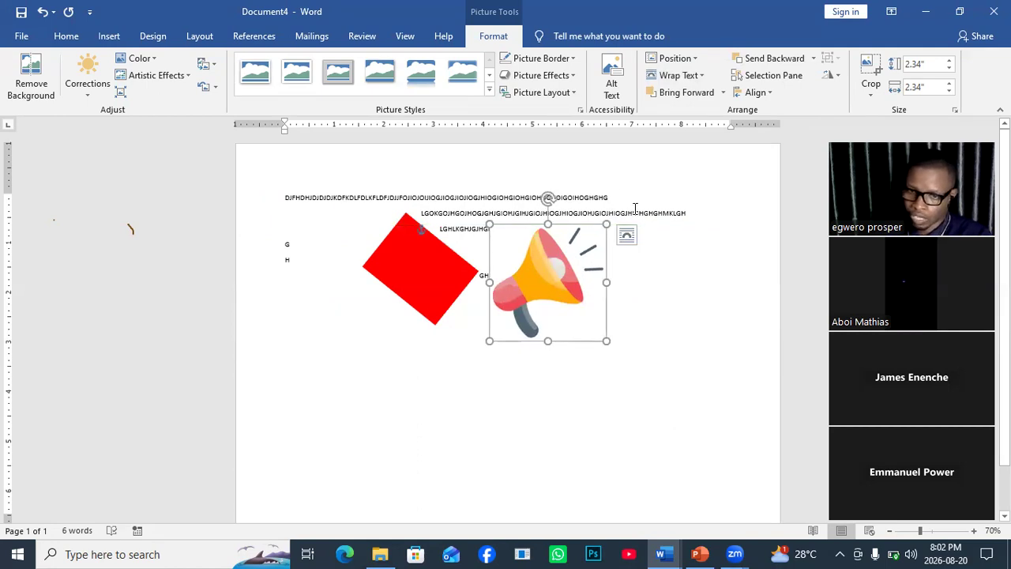
{"action": "left_click", "coordinate": [675, 58]}
{"action": "left_click", "coordinate": [586, 339]}
{"action": "left_click_drag", "start_coordinate": [565, 289], "coordinate": [397, 251]}
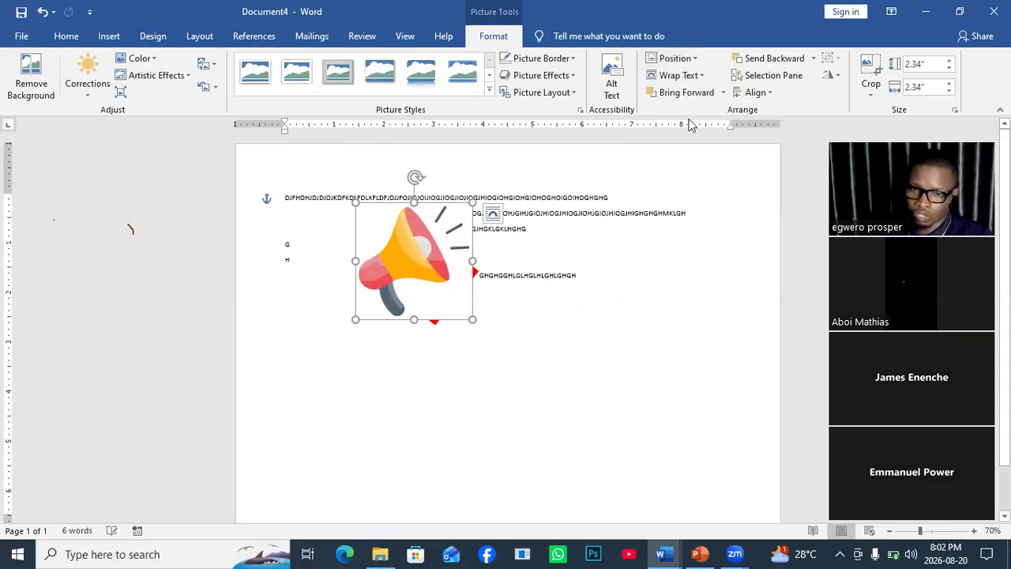
- Try the top-left, middle-center and bottom-left text-wrapping positions on the megaphone picture, and undo the last position change
{"action": "left_click", "coordinate": [687, 59]}
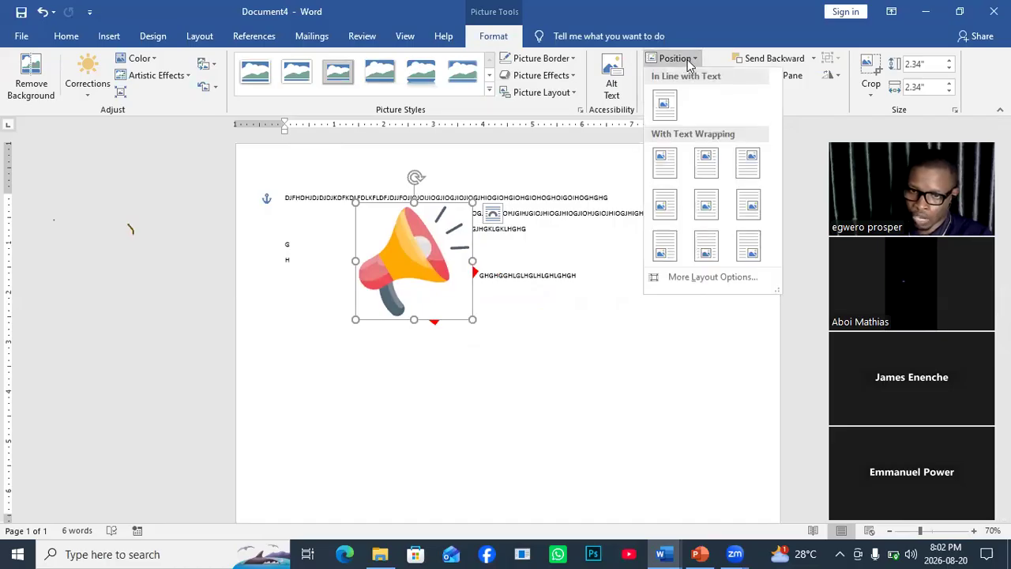
{"action": "left_click", "coordinate": [665, 159]}
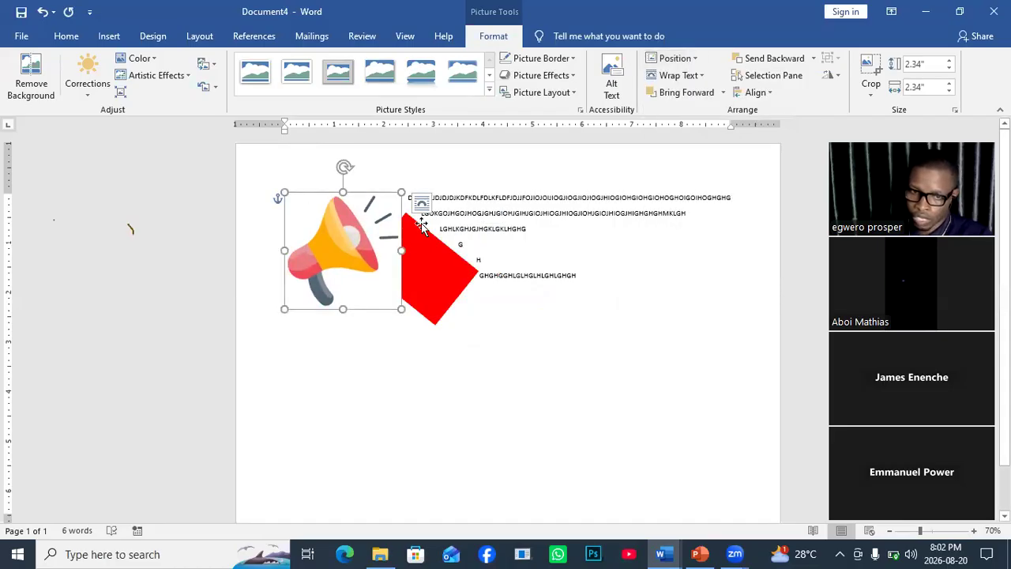
{"action": "left_click", "coordinate": [684, 59]}
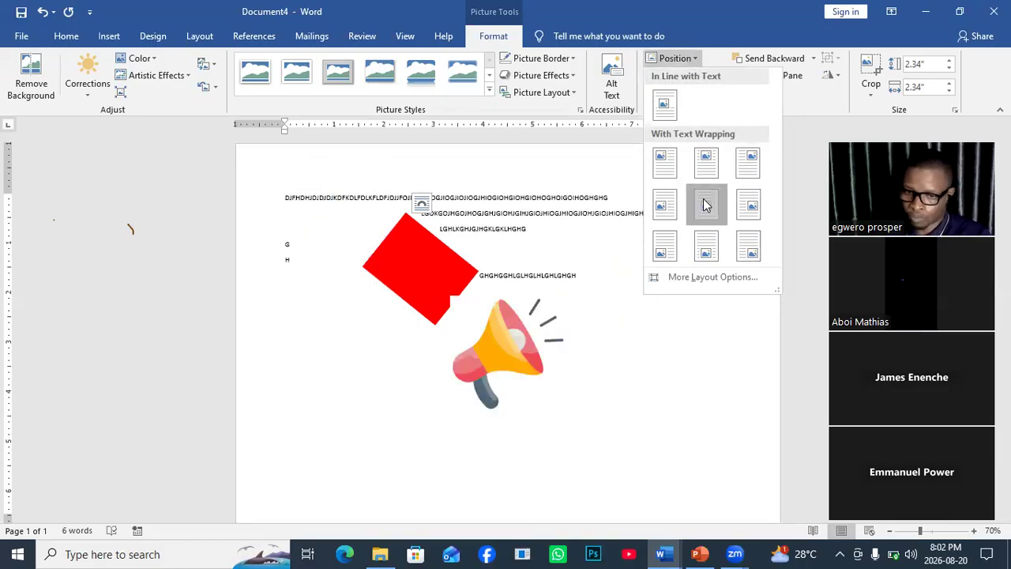
{"action": "left_click", "coordinate": [706, 204]}
{"action": "left_click", "coordinate": [689, 63]}
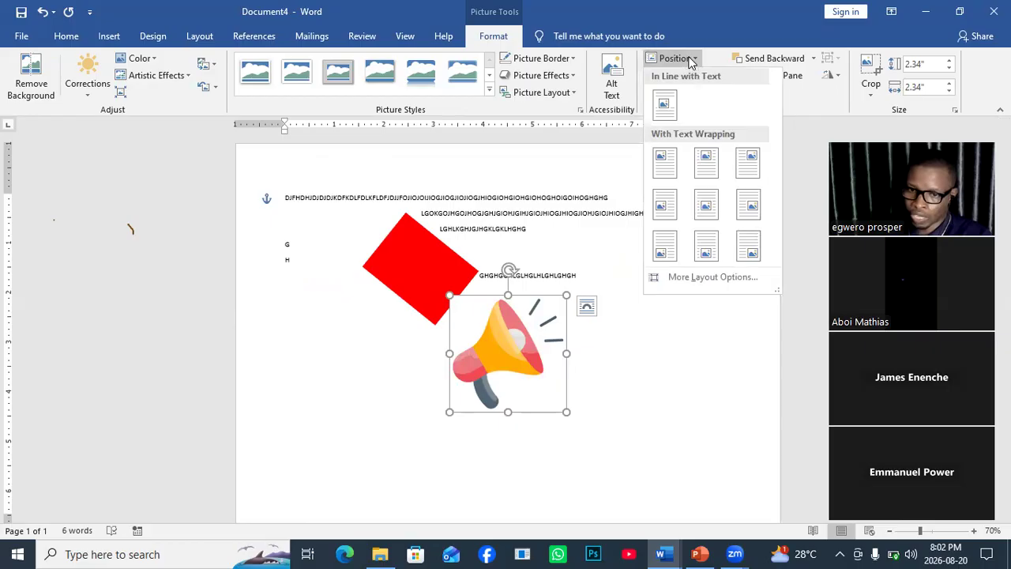
{"action": "left_click", "coordinate": [664, 245]}
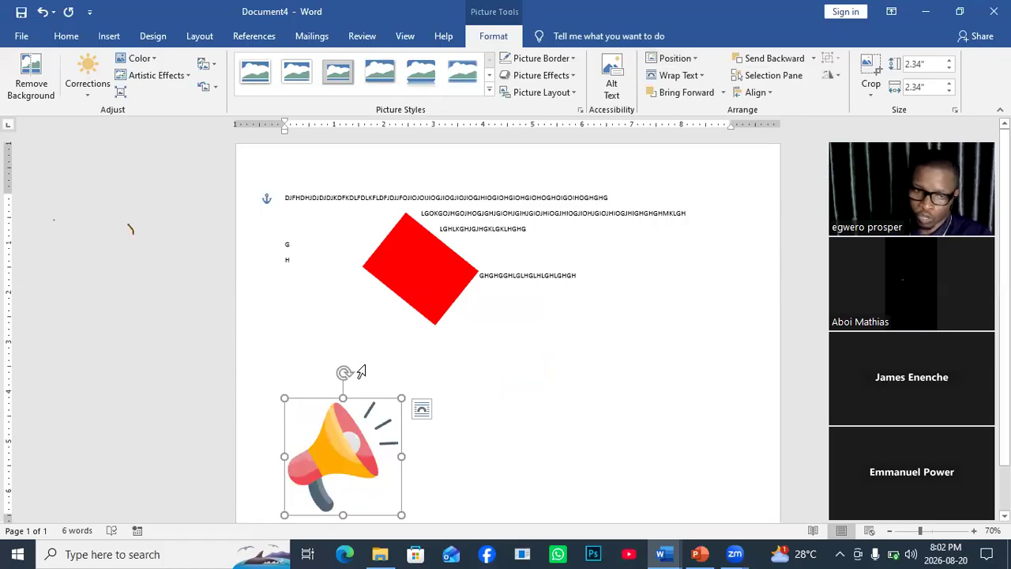
{"action": "key", "text": "ctrl+z"}
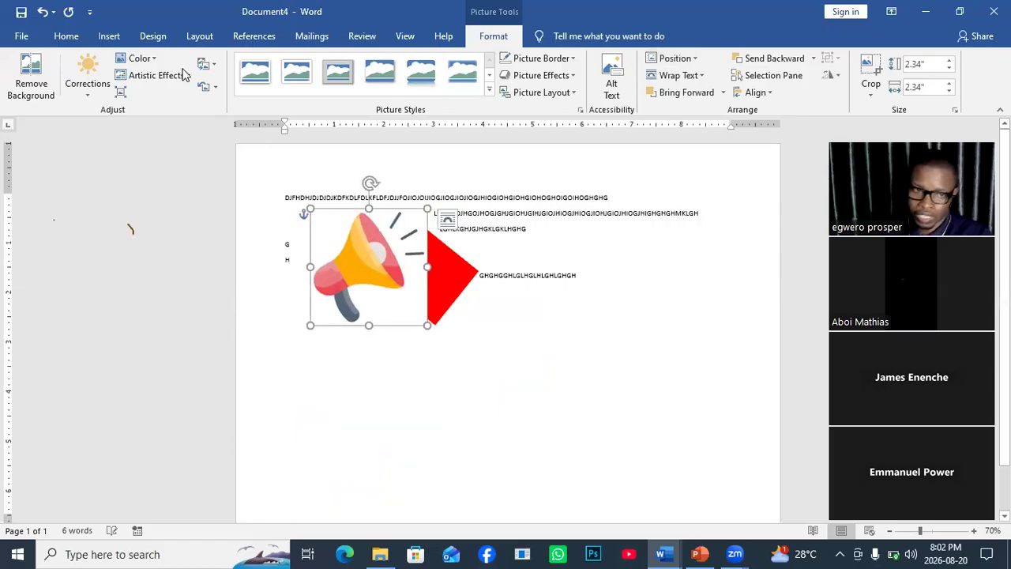
- Insert the picture pic2 from the Pictures folder
{"action": "left_click", "coordinate": [109, 37]}
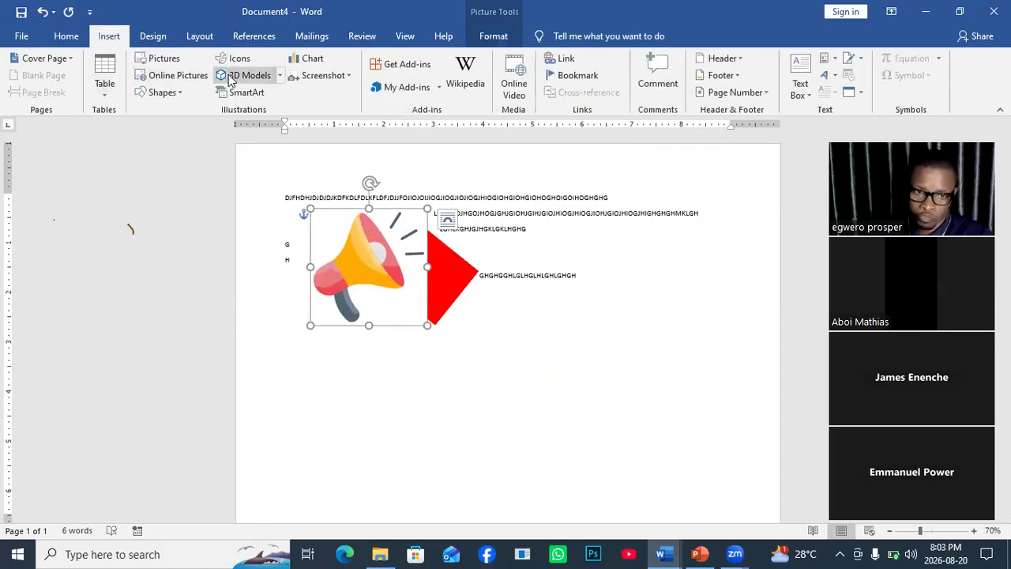
{"action": "left_click", "coordinate": [164, 59]}
{"action": "scroll", "coordinate": [351, 259], "scroll_direction": "down", "scroll_amount": 5}
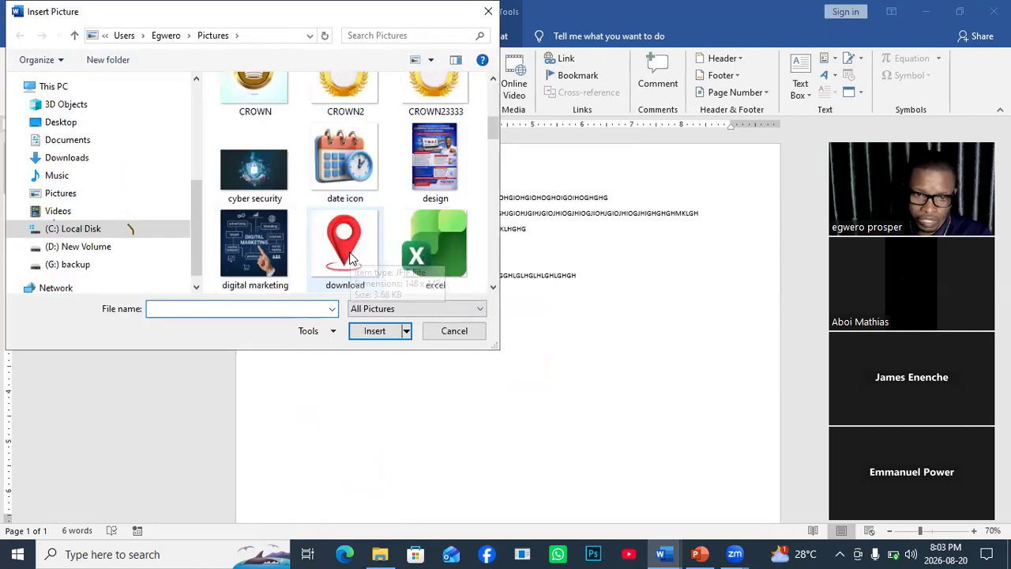
{"action": "scroll", "coordinate": [351, 258], "scroll_direction": "down", "scroll_amount": 2}
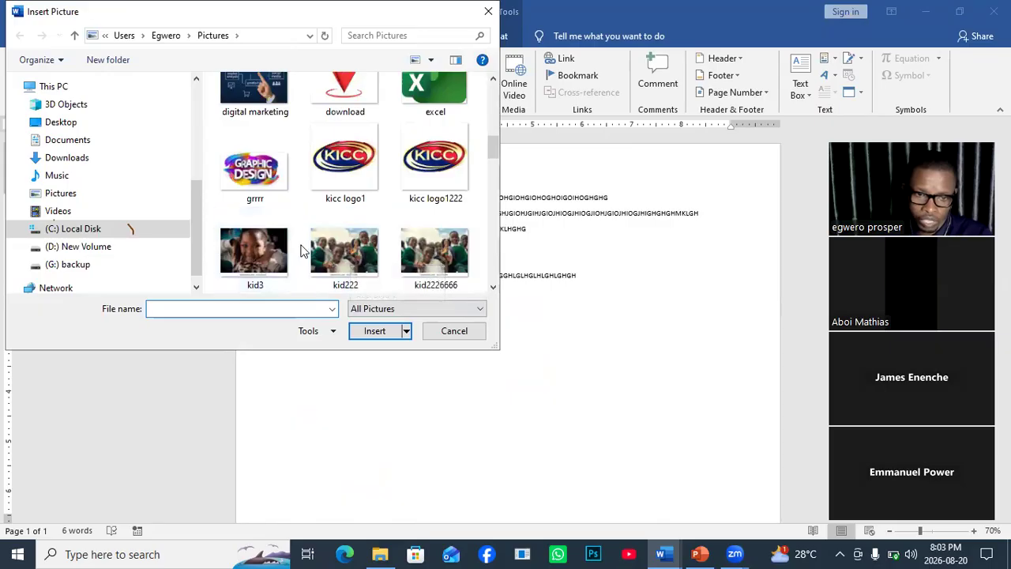
{"action": "scroll", "coordinate": [316, 250], "scroll_direction": "down", "scroll_amount": 1}
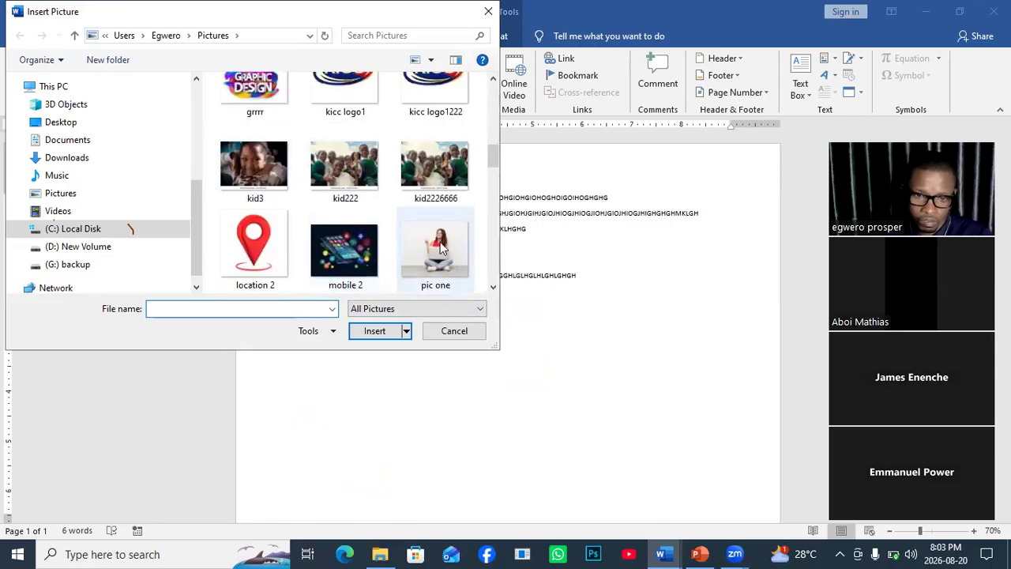
{"action": "scroll", "coordinate": [439, 227], "scroll_direction": "up", "scroll_amount": 2}
{"action": "scroll", "coordinate": [440, 242], "scroll_direction": "down", "scroll_amount": 1}
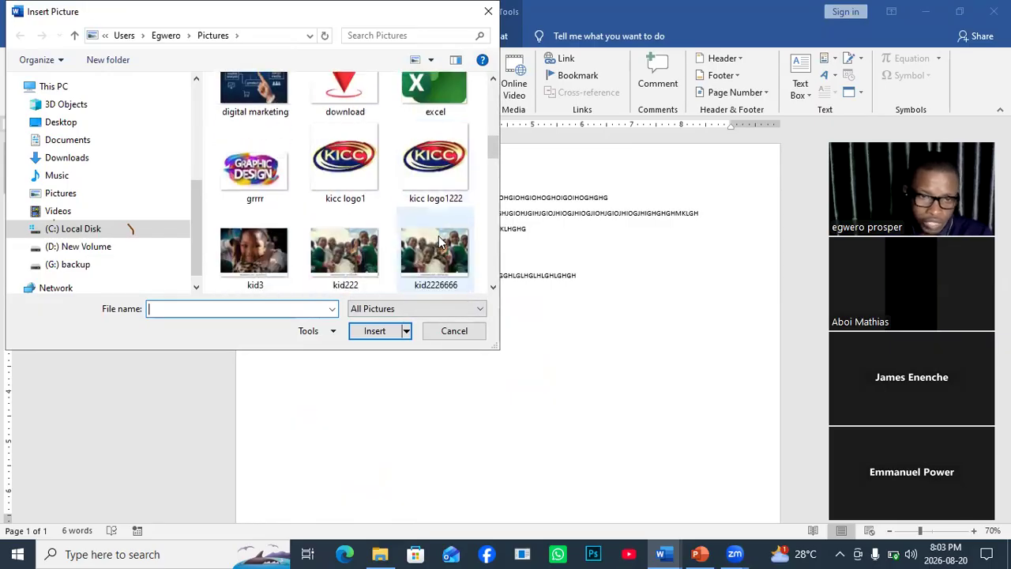
{"action": "scroll", "coordinate": [440, 243], "scroll_direction": "down", "scroll_amount": 2}
{"action": "left_click", "coordinate": [345, 254]}
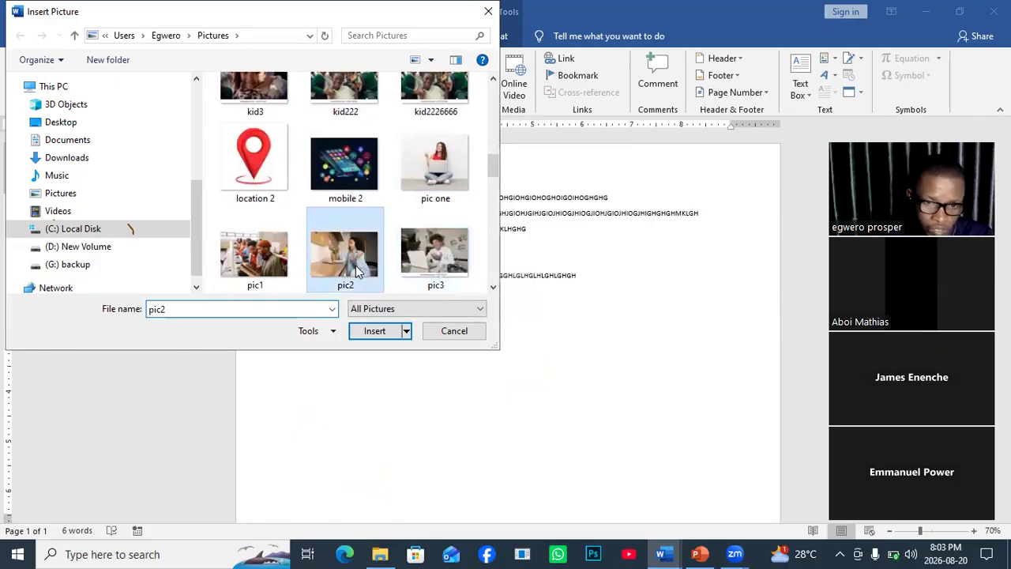
{"action": "left_click", "coordinate": [373, 331]}
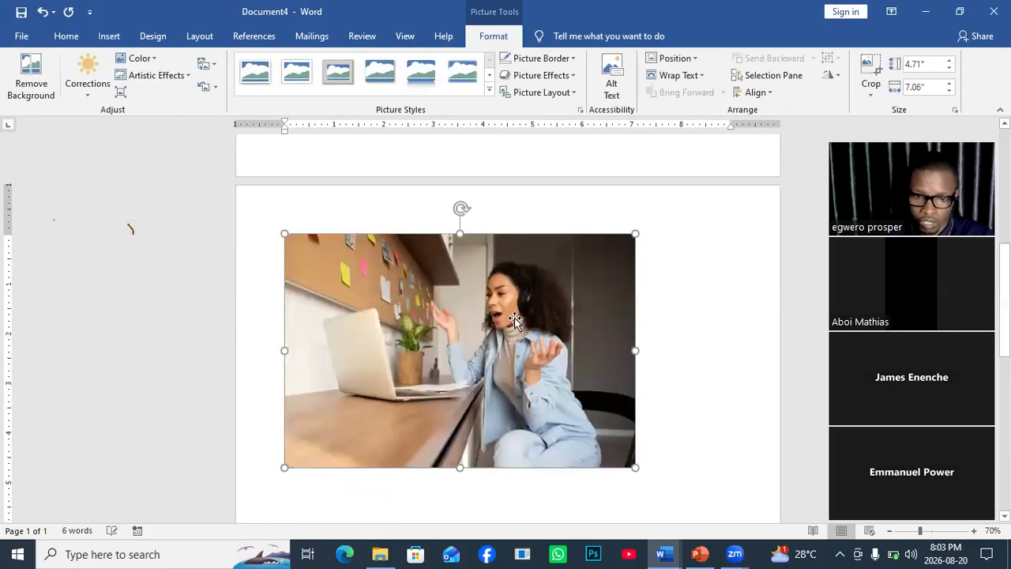
- Place the inserted picture in front of the text, over the red rectangle and line ends, and flip it horizontally
{"action": "left_click", "coordinate": [684, 75]}
{"action": "left_click", "coordinate": [707, 203]}
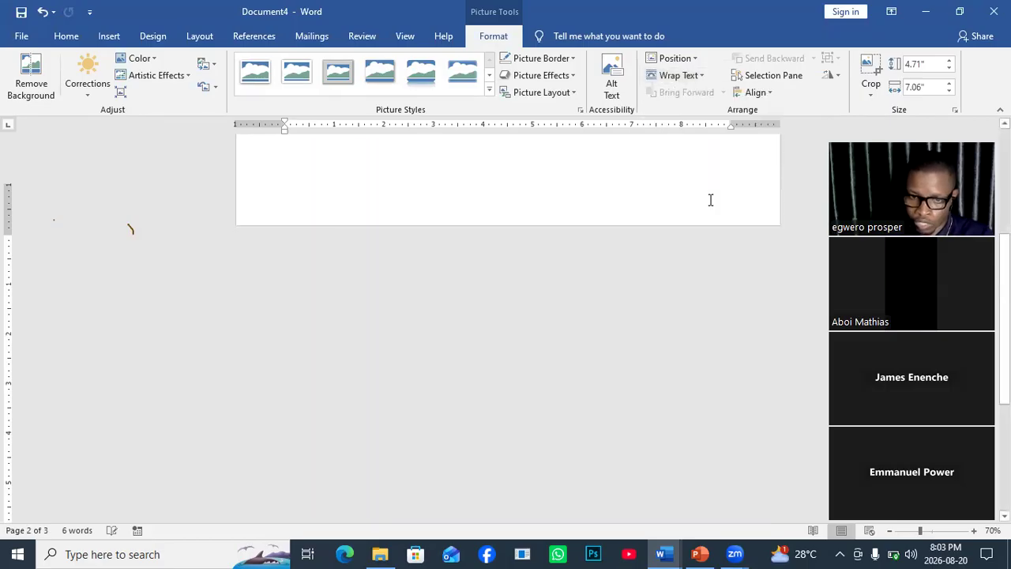
{"action": "left_click_drag", "start_coordinate": [529, 280], "coordinate": [621, 291]}
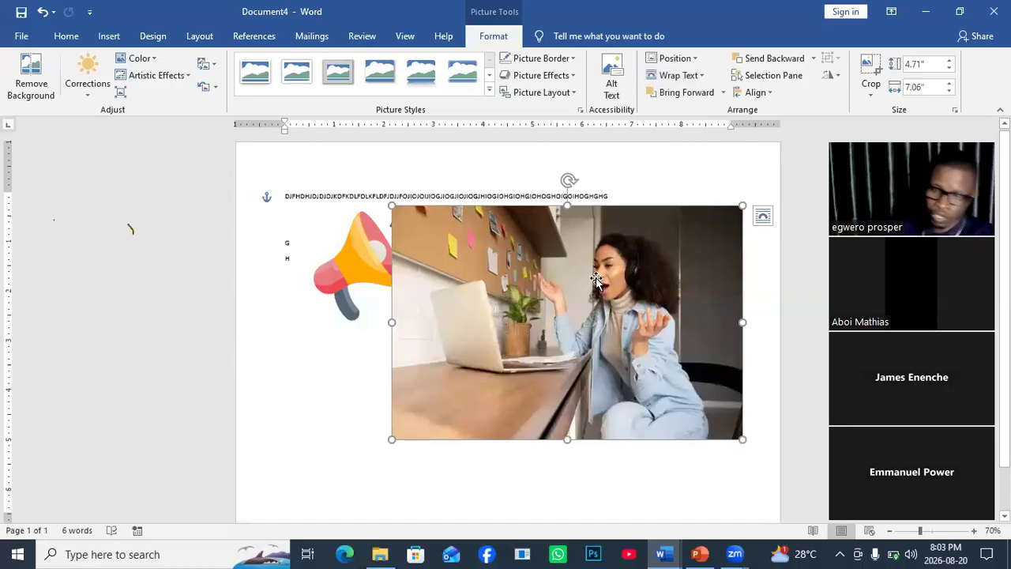
{"action": "left_click", "coordinate": [839, 76]}
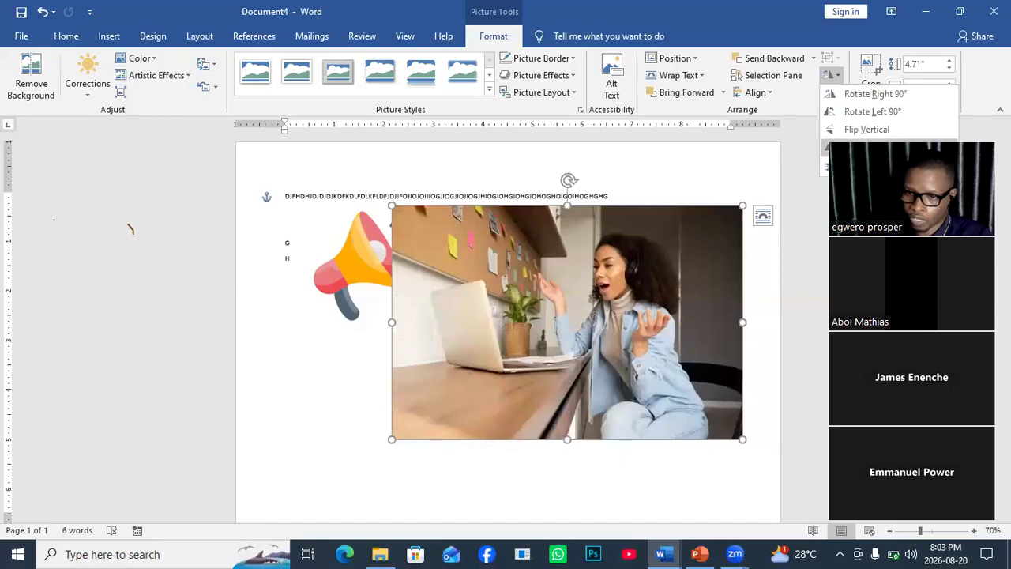
{"action": "left_click", "coordinate": [853, 147]}
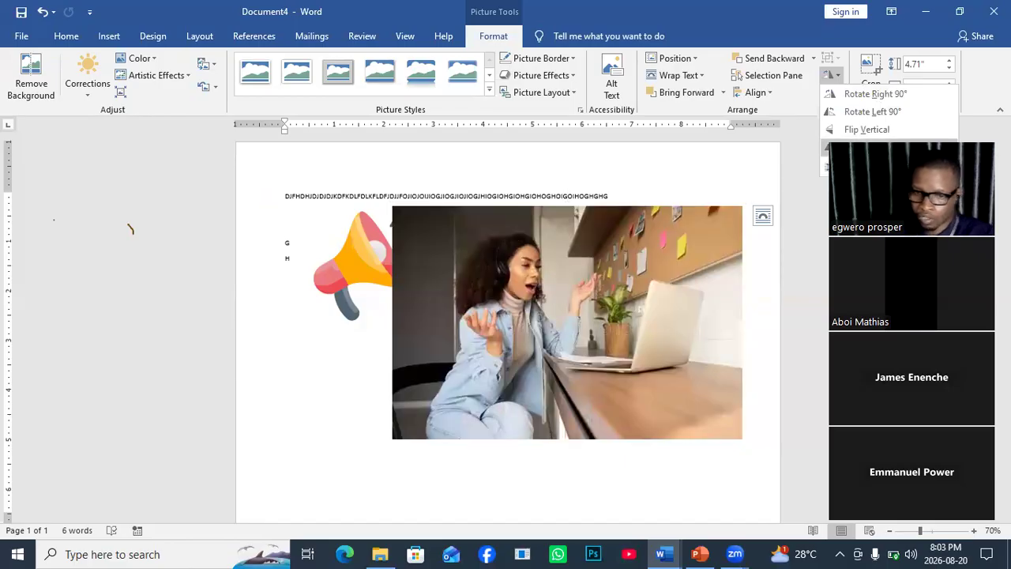
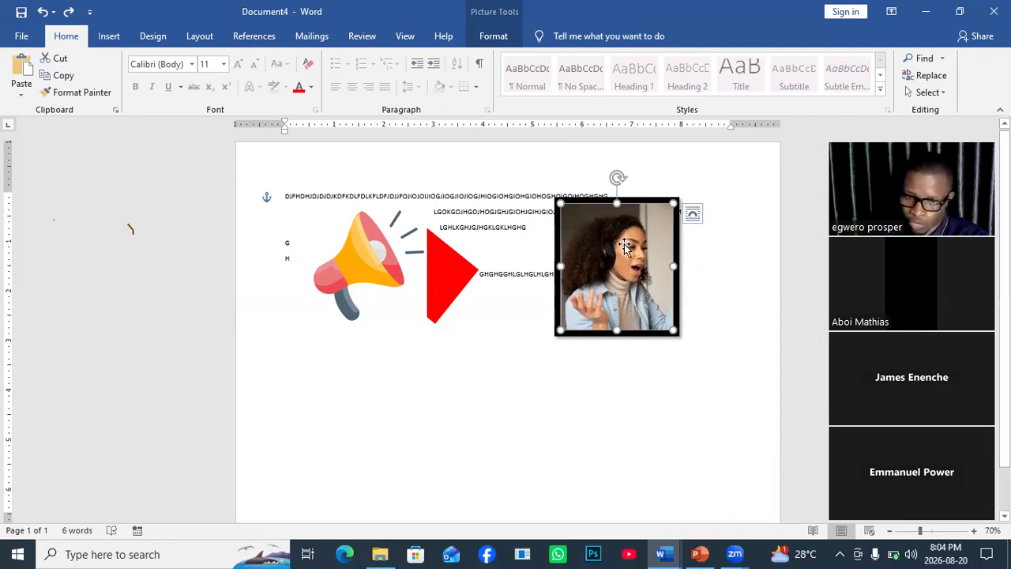
- Delete the black-framed picture of the woman
{"action": "left_click", "coordinate": [442, 339]}
{"action": "left_click", "coordinate": [448, 265]}
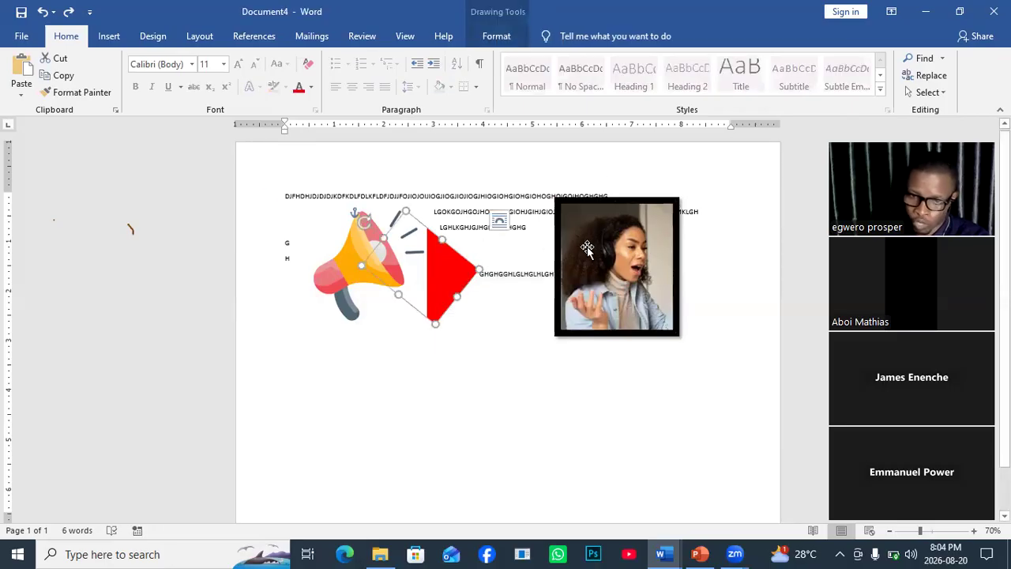
{"action": "left_click", "coordinate": [587, 246]}
{"action": "key", "text": "Delete"}
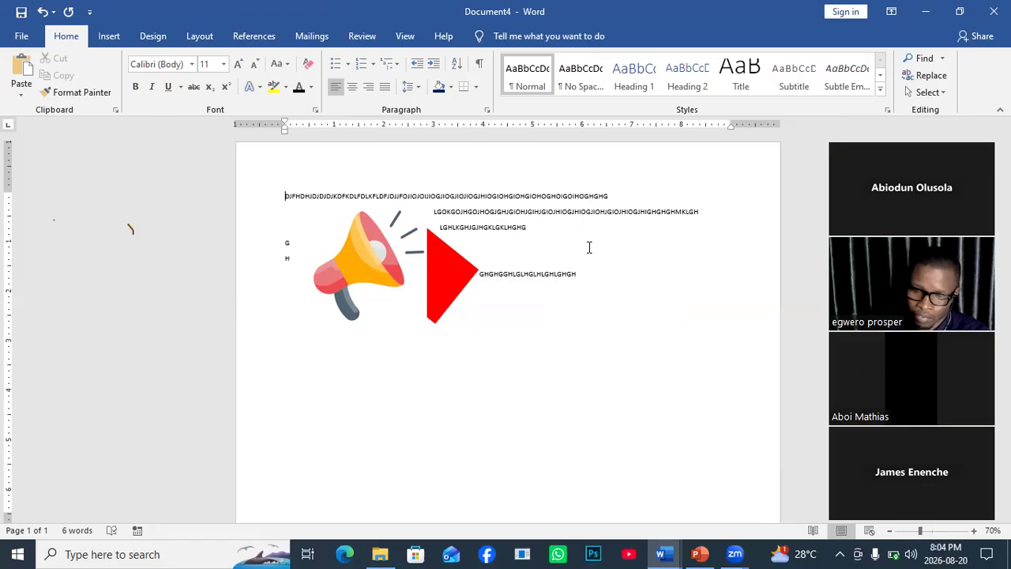
- Delete the megaphone picture and the red rectangle, leaving only the placeholder text
{"action": "left_click", "coordinate": [453, 290]}
{"action": "left_click", "coordinate": [353, 264]}
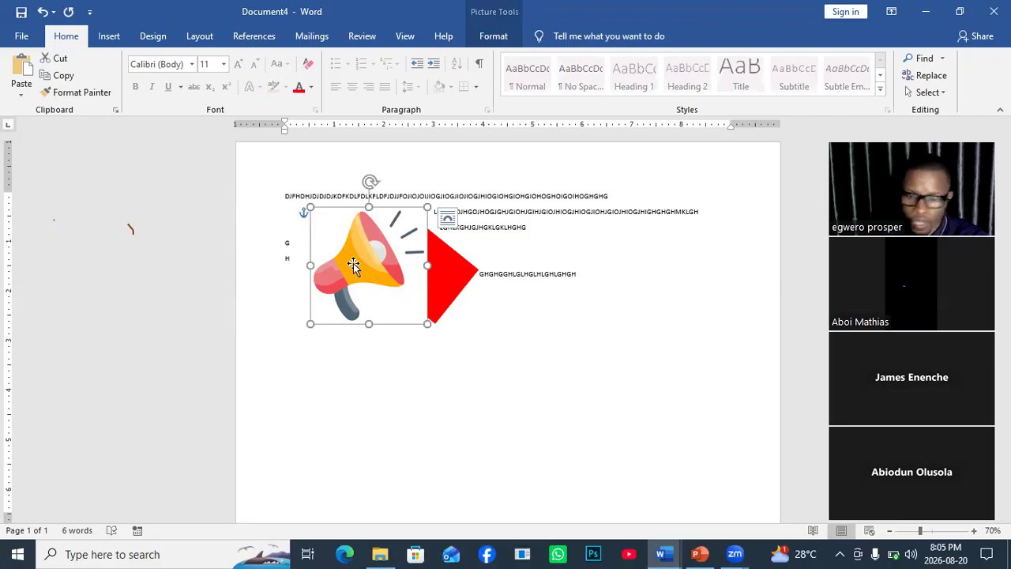
{"action": "key", "text": "Delete"}
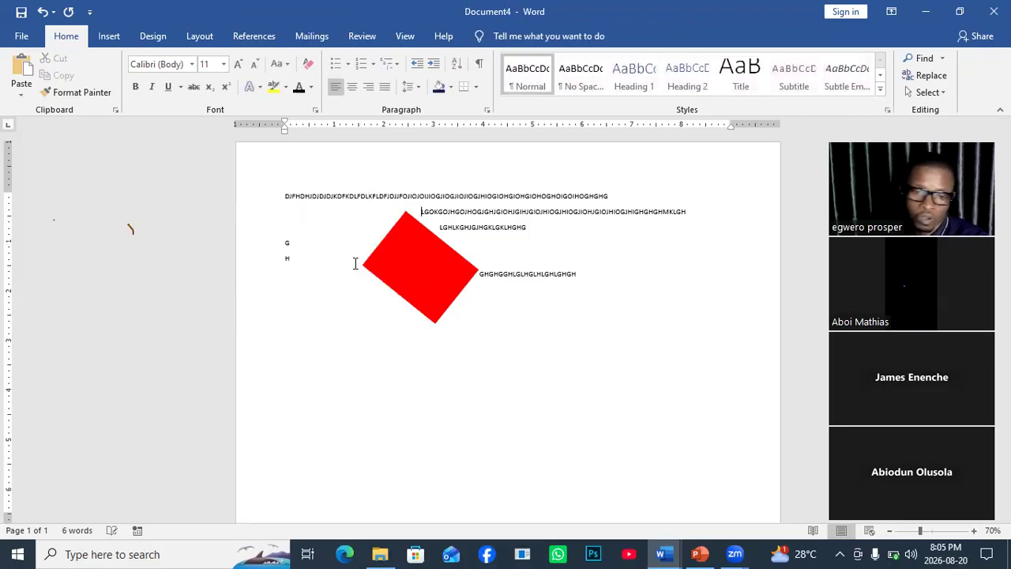
{"action": "left_click", "coordinate": [395, 279]}
{"action": "key", "text": "Delete"}
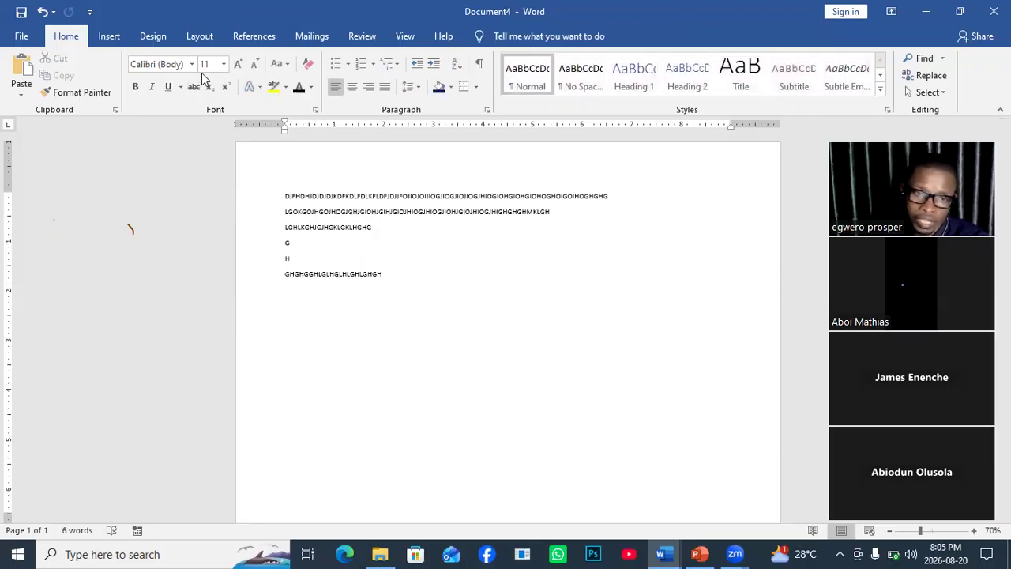
- Draw an oval speech-bubble callout about 4.76" high and 4.4" wide over the placeholder text
{"action": "left_click", "coordinate": [116, 37]}
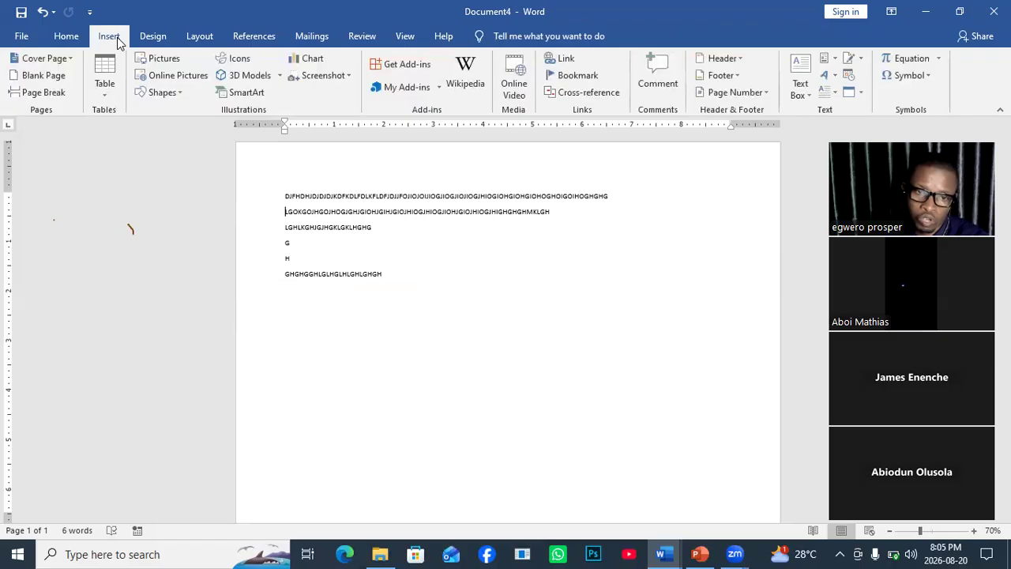
{"action": "left_click", "coordinate": [175, 96]}
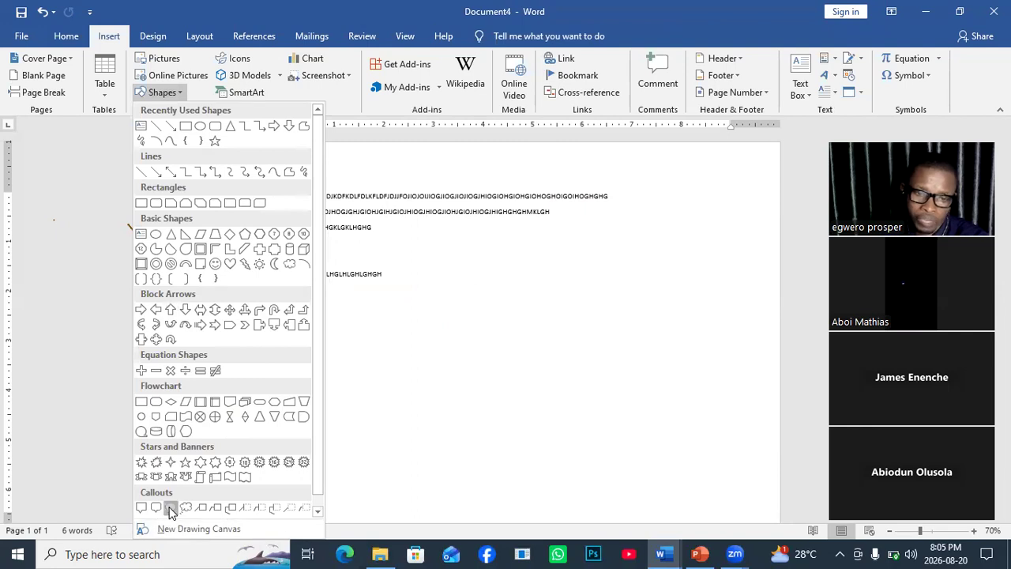
{"action": "left_click", "coordinate": [170, 508]}
{"action": "mouse_move", "coordinate": [538, 189]}
{"action": "left_mouse_down"}
{"action": "mouse_move", "coordinate": [366, 413]}
{"action": "mouse_move", "coordinate": [319, 427]}
{"action": "left_mouse_up"}
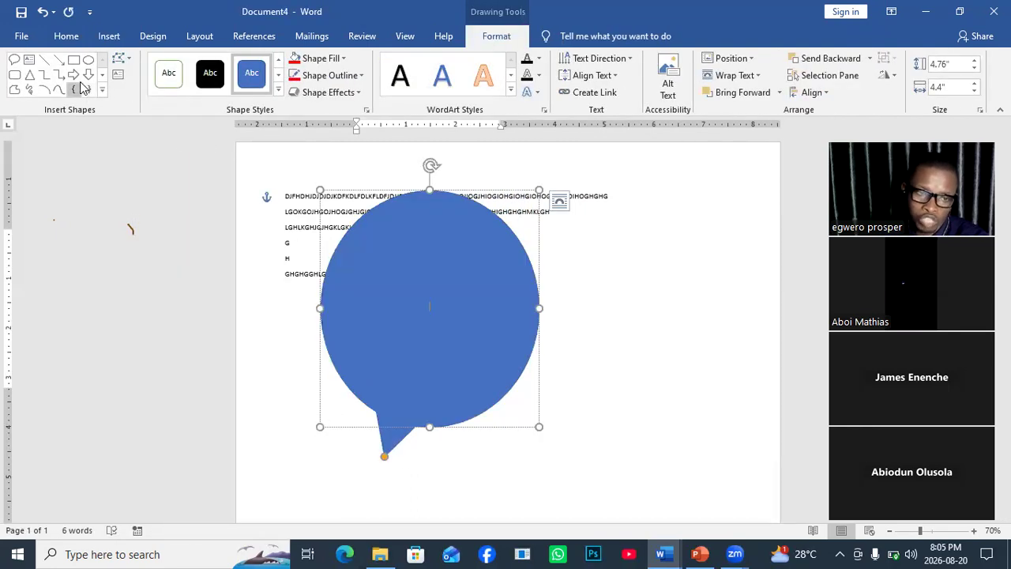
- Draw a closed irregular freeform shape about 4.51" high and 3.39" wide beside the oval callout
{"action": "left_click", "coordinate": [17, 92]}
{"action": "left_click", "coordinate": [680, 220]}
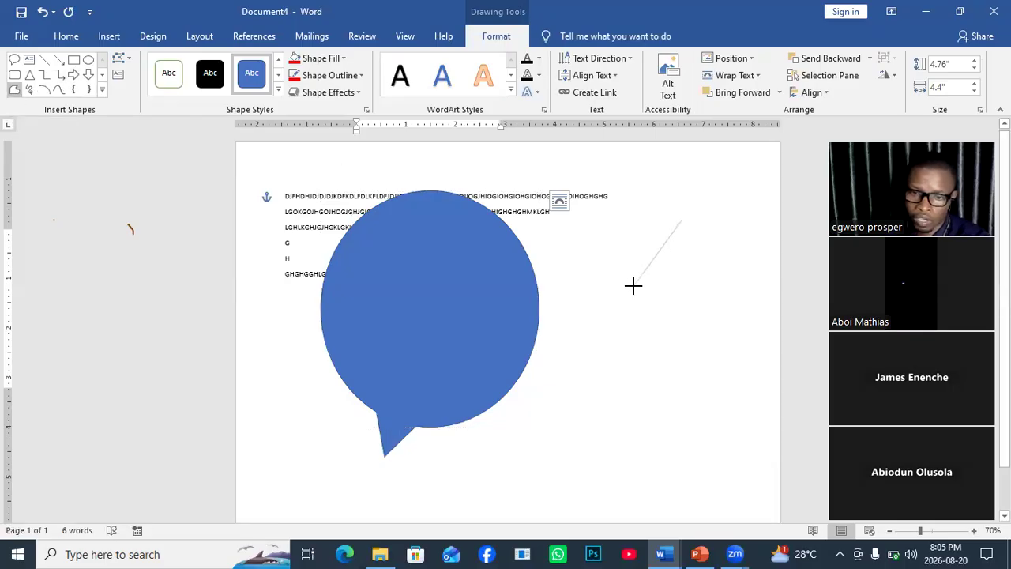
{"action": "left_click", "coordinate": [599, 357]}
{"action": "left_click", "coordinate": [732, 401]}
{"action": "left_click", "coordinate": [740, 291]}
{"action": "left_click", "coordinate": [764, 180]}
{"action": "left_click", "coordinate": [602, 182]}
{"action": "left_click", "coordinate": [680, 200]}
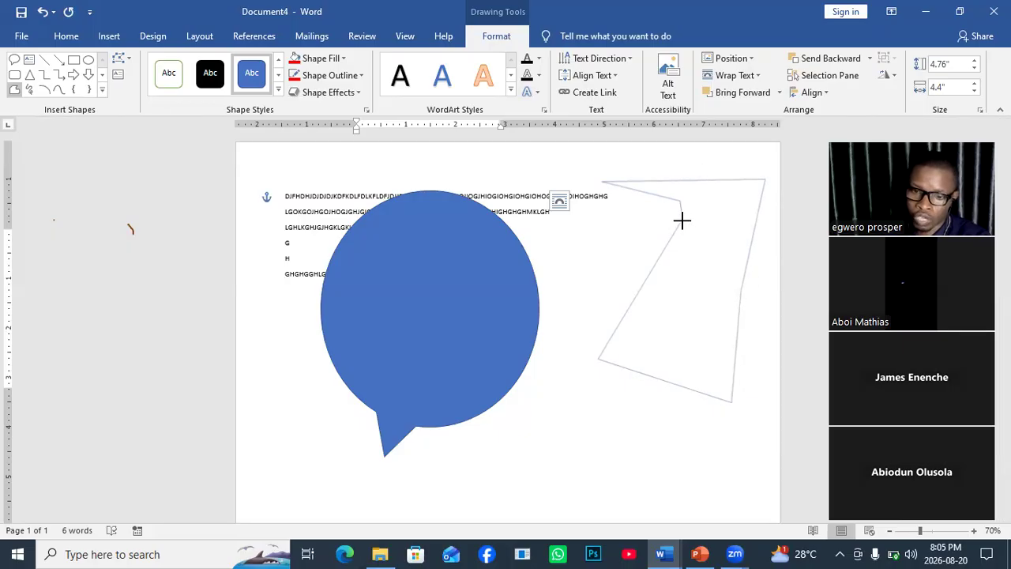
{"action": "double_click", "coordinate": [681, 221]}
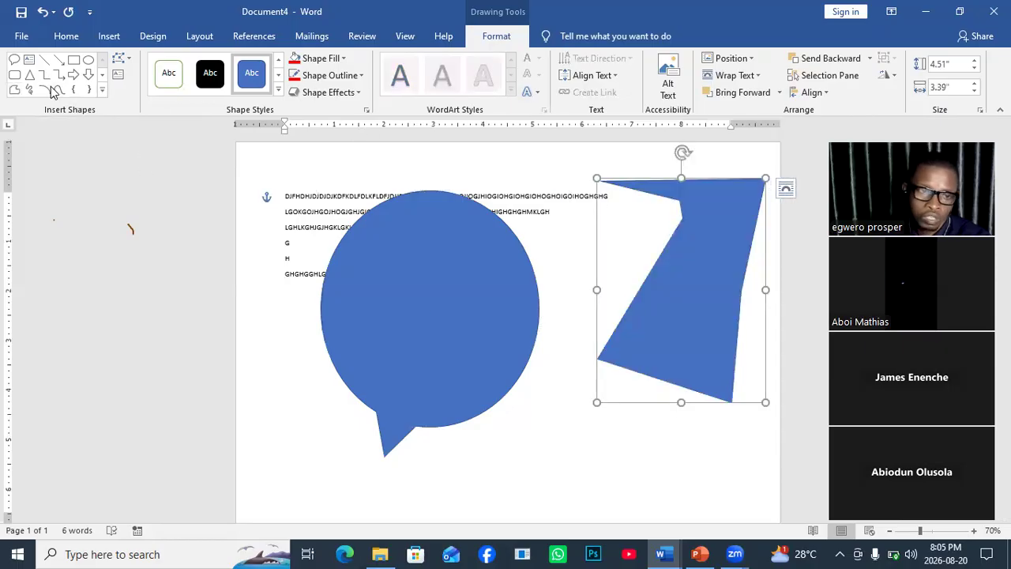
- Draw a triangle about 5.27" high and 3.97" wide over the freeform, and a rectangle about 5.03" by 3.93" over the callout
{"action": "left_click", "coordinate": [29, 74]}
{"action": "mouse_move", "coordinate": [509, 198]}
{"action": "left_mouse_down"}
{"action": "mouse_move", "coordinate": [618, 397]}
{"action": "mouse_move", "coordinate": [706, 459]}
{"action": "left_mouse_up"}
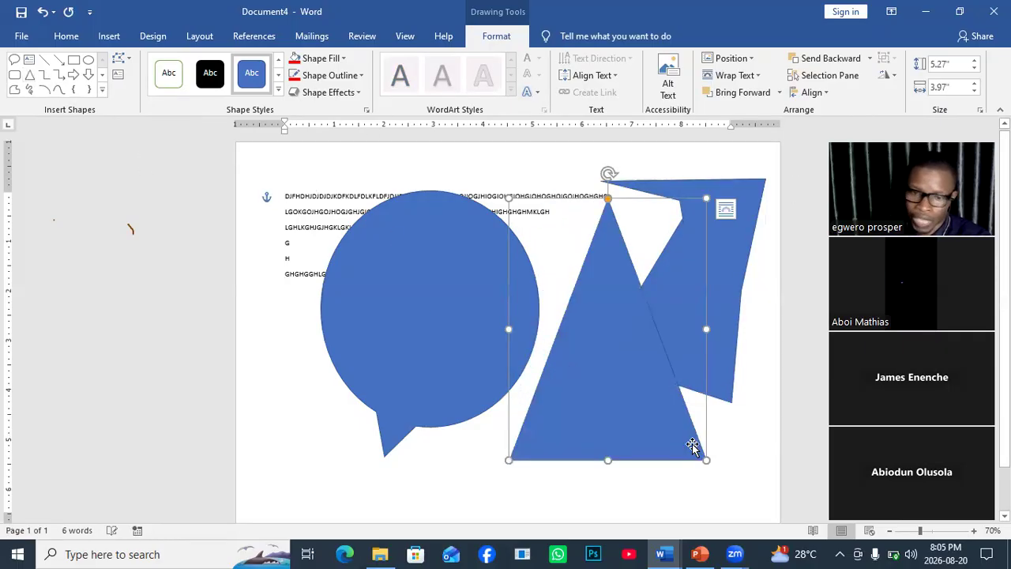
{"action": "left_click", "coordinate": [73, 60]}
{"action": "left_click_drag", "start_coordinate": [285, 184], "coordinate": [481, 434]}
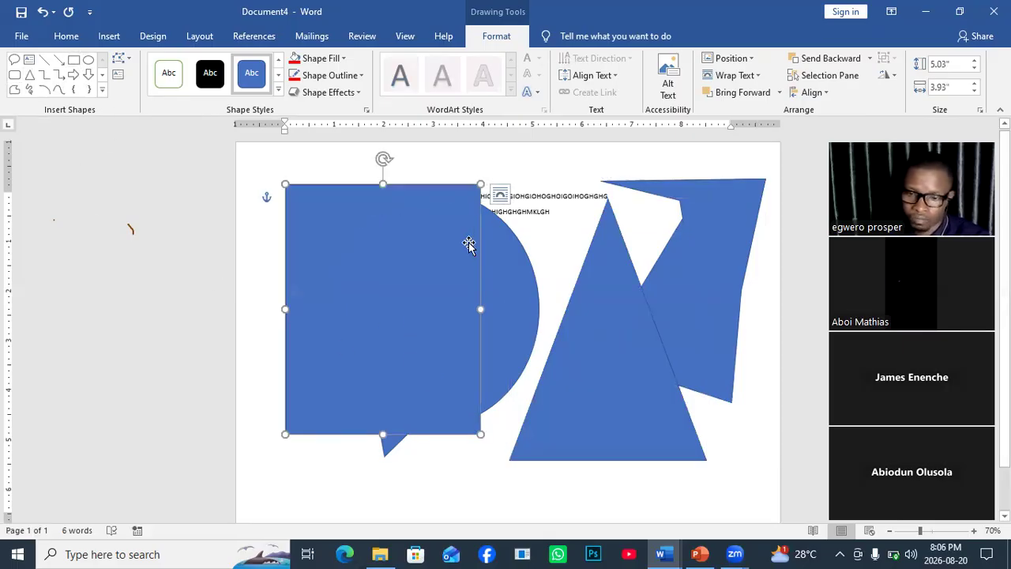
- Draw a left brace about 4.72" high and 2.76" wide over the triangle
{"action": "left_click", "coordinate": [73, 89]}
{"action": "left_click_drag", "start_coordinate": [554, 212], "coordinate": [692, 447]}
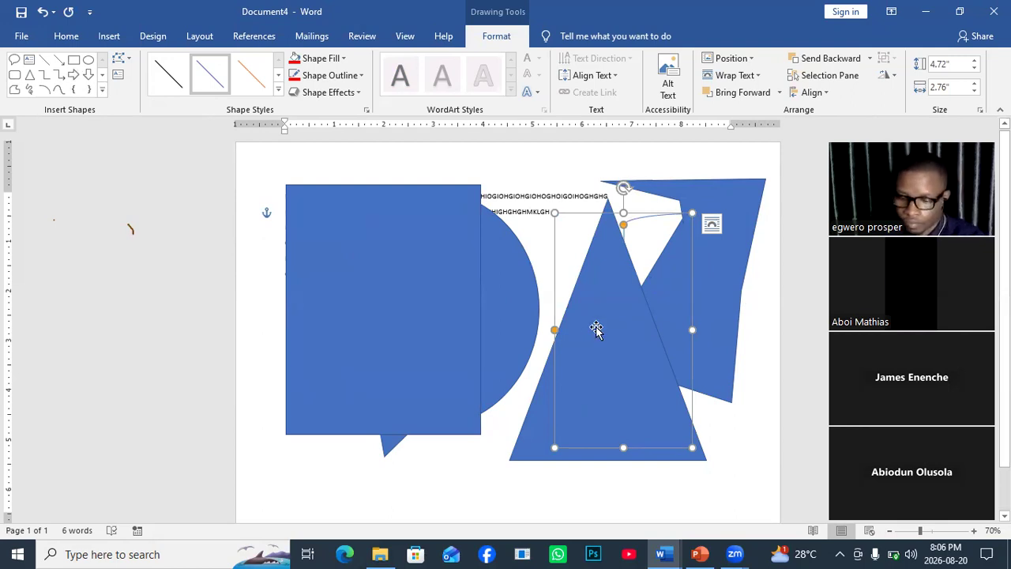
- Delete all the drawn shapes: the left brace, rectangle, triangle, freeform and oval callout
{"action": "left_click", "coordinate": [560, 321]}
{"action": "left_click", "coordinate": [444, 301]}
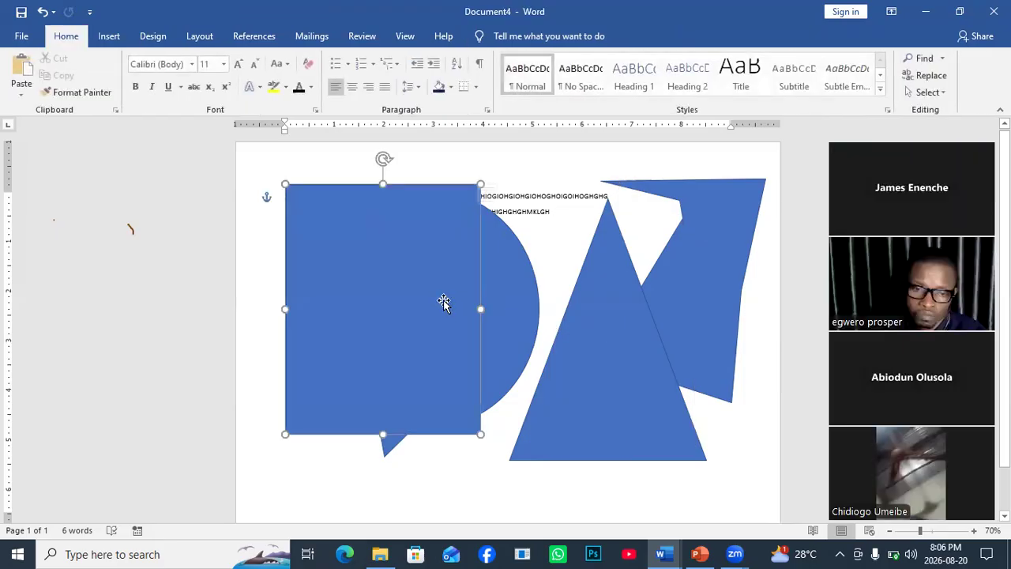
{"action": "key", "text": "Delete"}
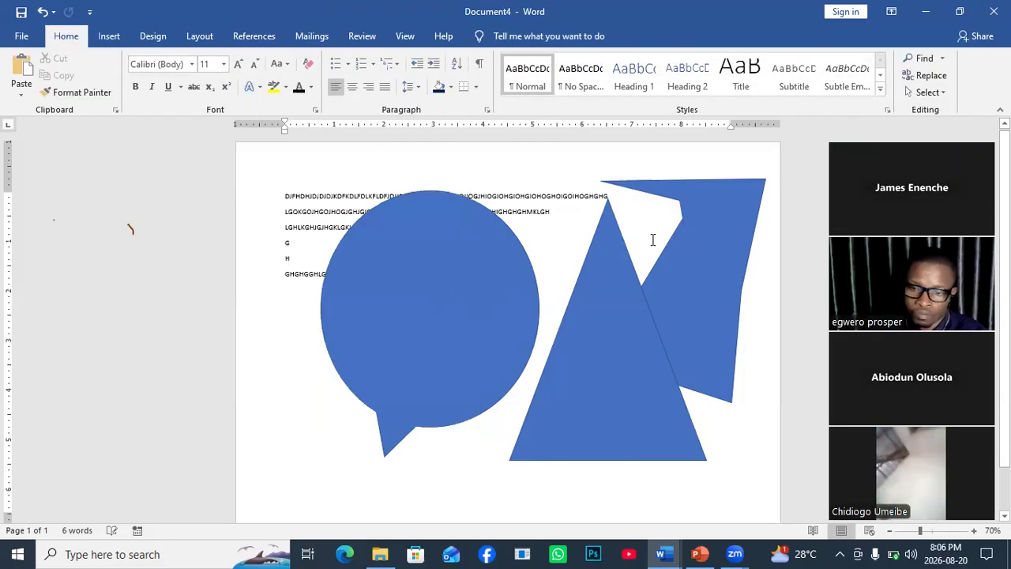
{"action": "left_click", "coordinate": [620, 306]}
{"action": "key", "text": "Delete"}
{"action": "left_click", "coordinate": [725, 270]}
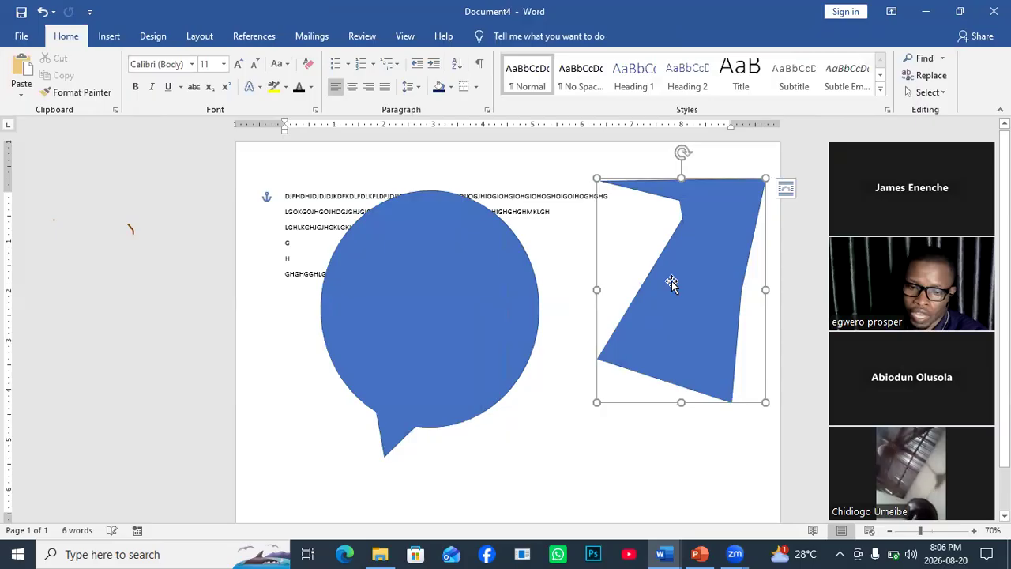
{"action": "key", "text": "Delete"}
{"action": "left_click", "coordinate": [430, 310]}
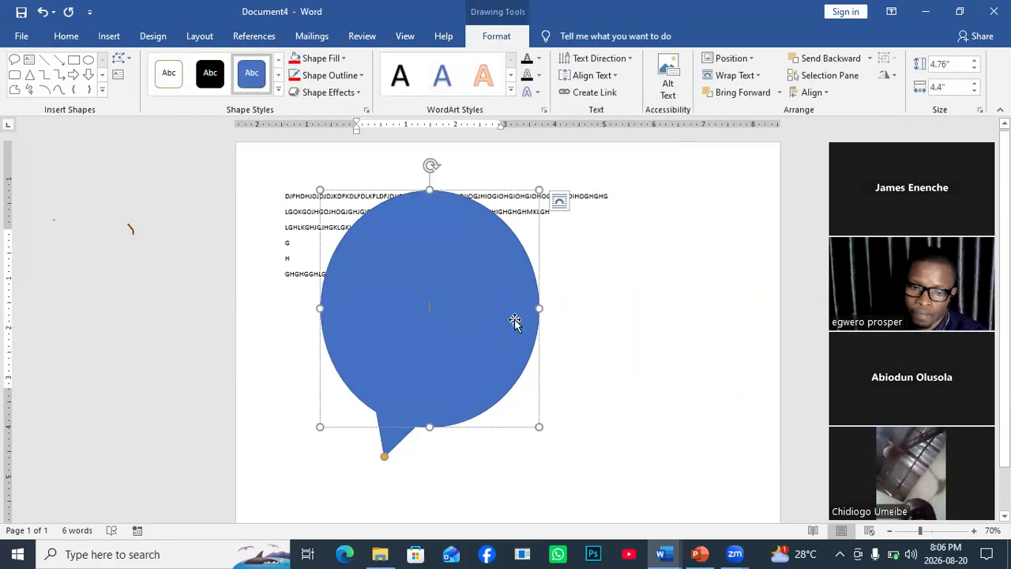
{"action": "key", "text": "Delete"}
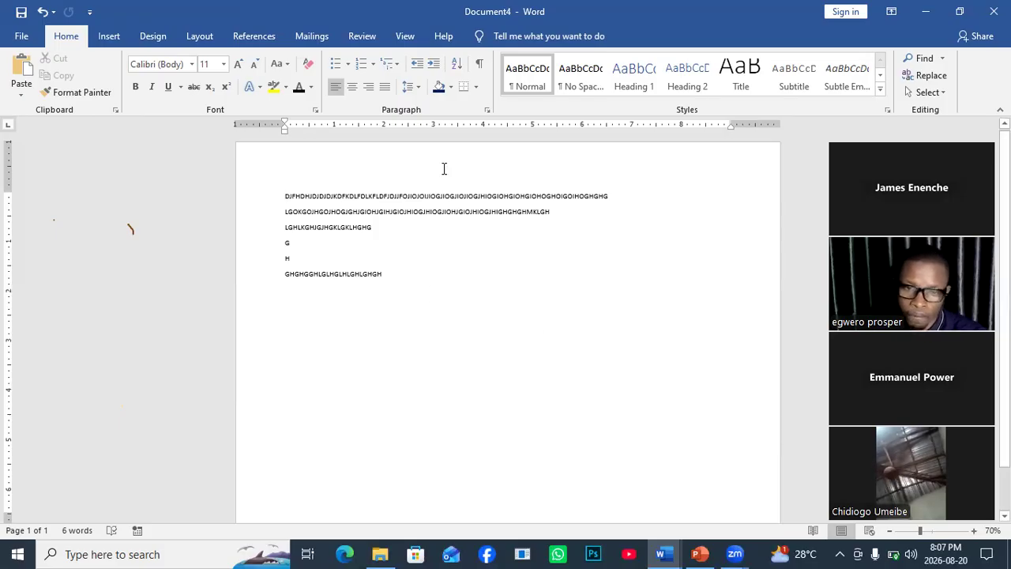
- Insert the image "pic one" from the Pictures folder at the start of the document
{"action": "left_click", "coordinate": [113, 38]}
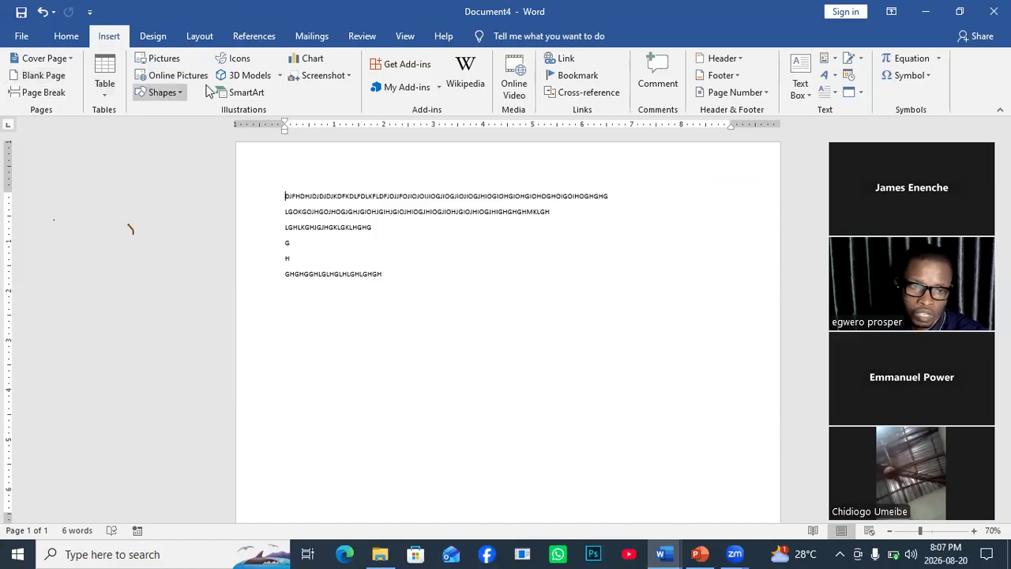
{"action": "left_click", "coordinate": [170, 61]}
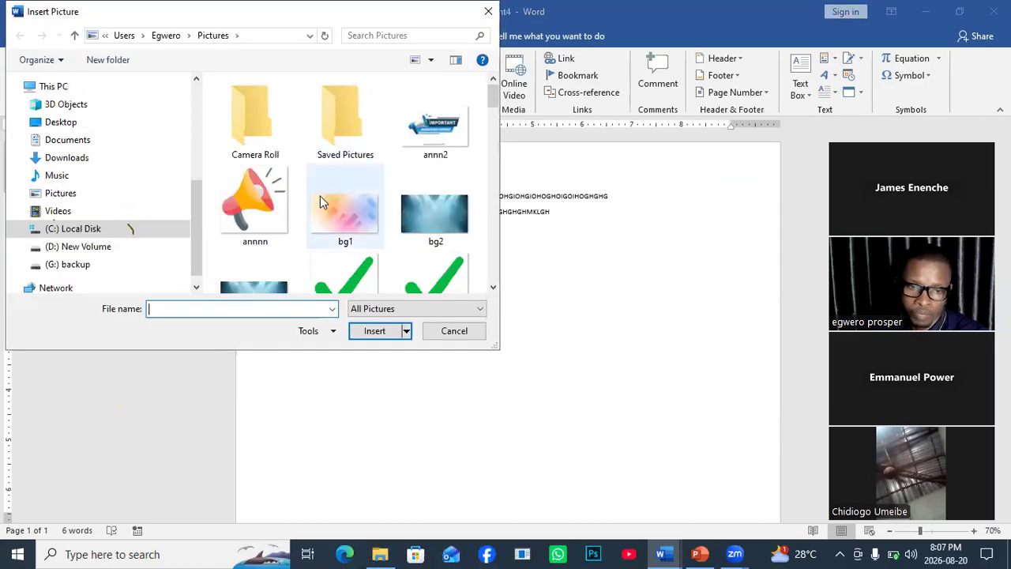
{"action": "scroll", "coordinate": [315, 237], "scroll_direction": "down", "scroll_amount": 5}
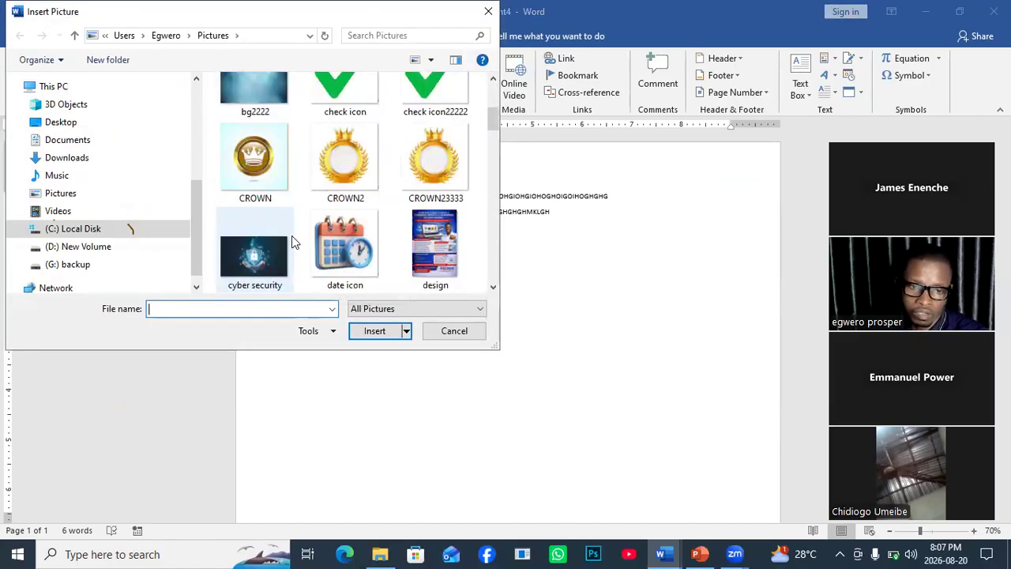
{"action": "scroll", "coordinate": [315, 232], "scroll_direction": "down", "scroll_amount": 3}
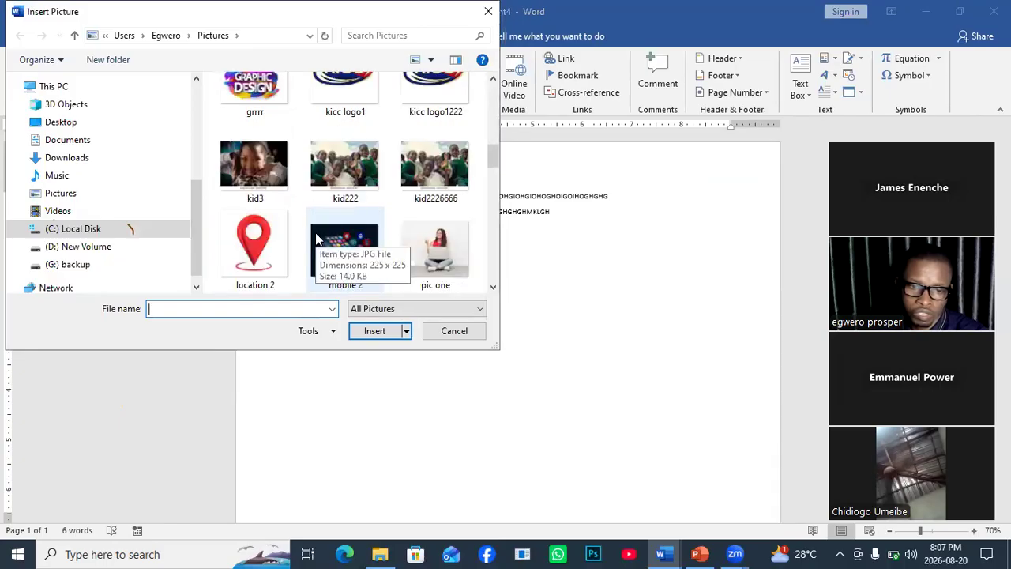
{"action": "left_click", "coordinate": [435, 249]}
{"action": "left_click", "coordinate": [380, 330]}
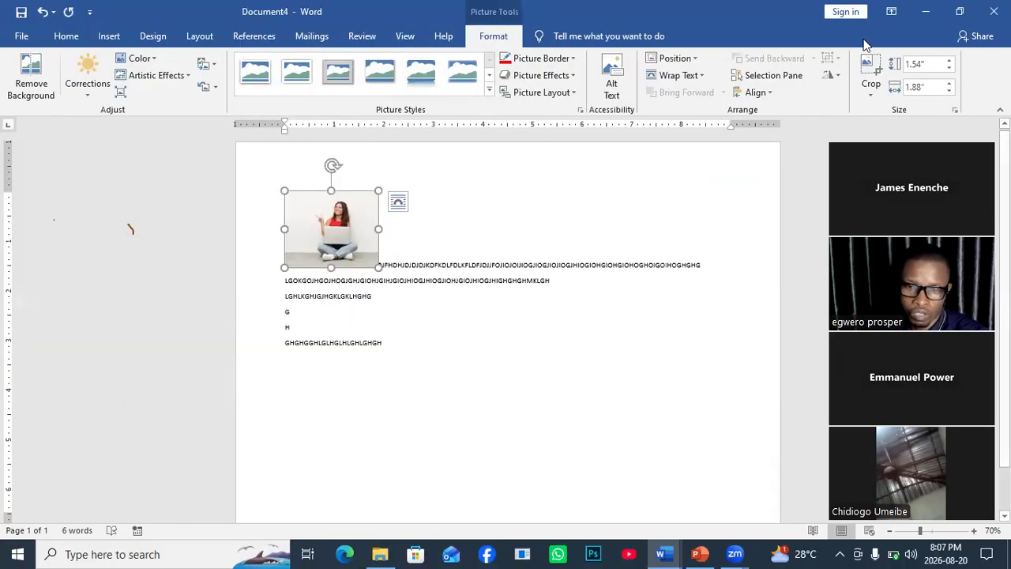
- Set the picture's text wrapping to In Front of Text and enlarge it to about 6.91" by 8.4", centred over the page
{"action": "left_click", "coordinate": [694, 76]}
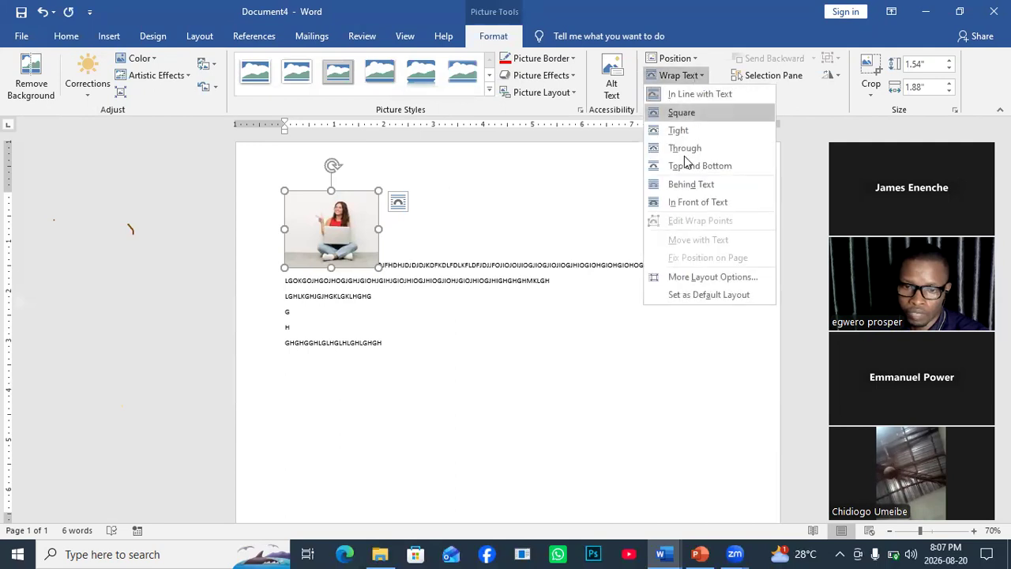
{"action": "left_click", "coordinate": [695, 202]}
{"action": "left_click_drag", "start_coordinate": [378, 267], "coordinate": [702, 450]}
{"action": "left_click_drag", "start_coordinate": [605, 326], "coordinate": [620, 291]}
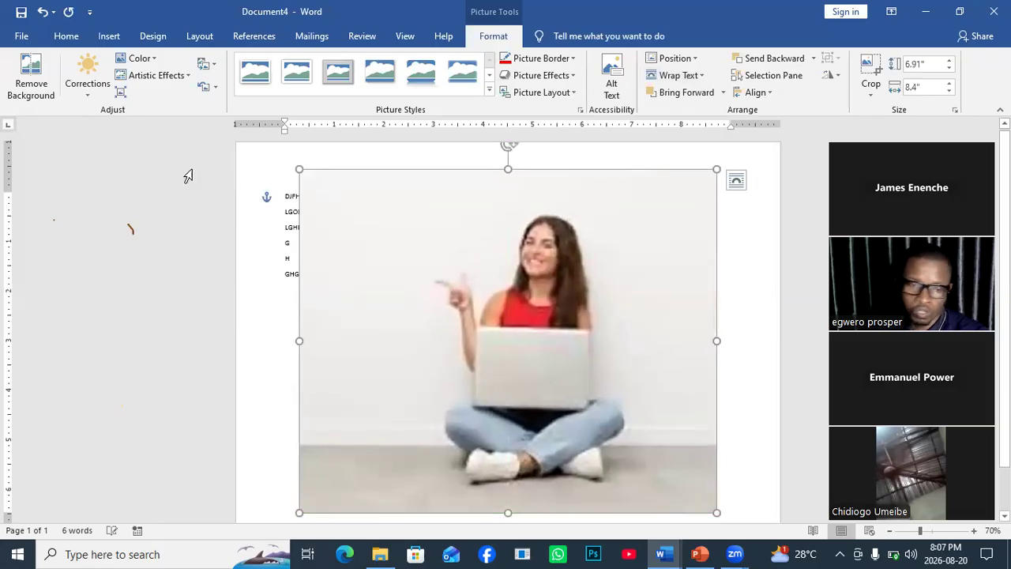
- Convert the first line of placeholder text to WordArt using the plain black fill style
{"action": "left_click", "coordinate": [271, 174]}
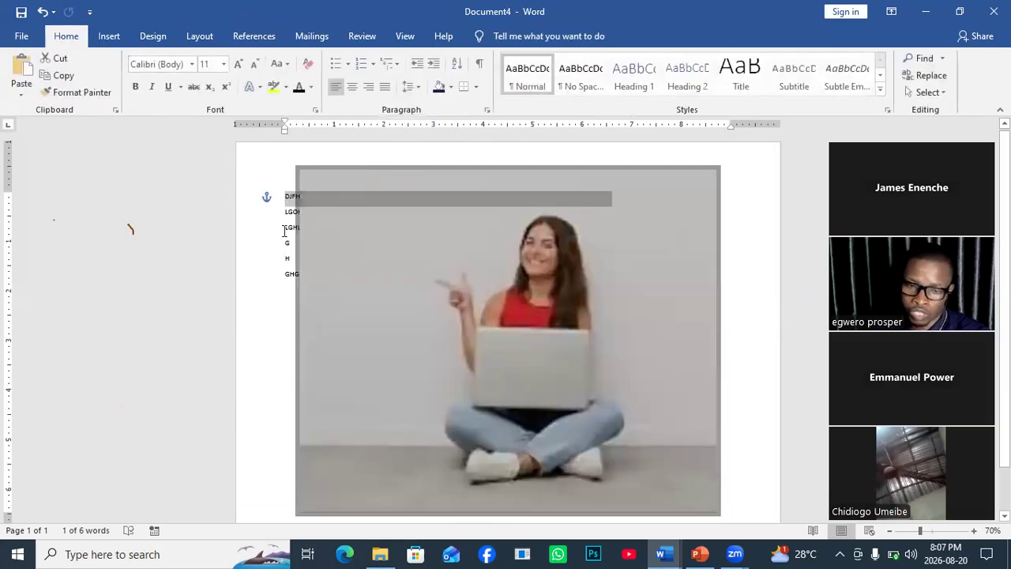
{"action": "left_click", "coordinate": [285, 230]}
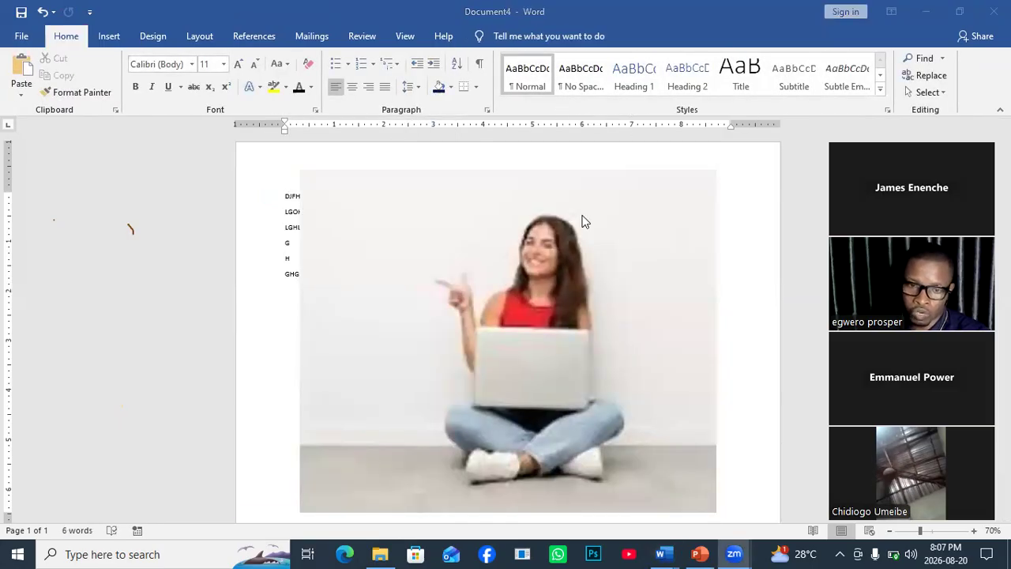
{"action": "left_click", "coordinate": [266, 196]}
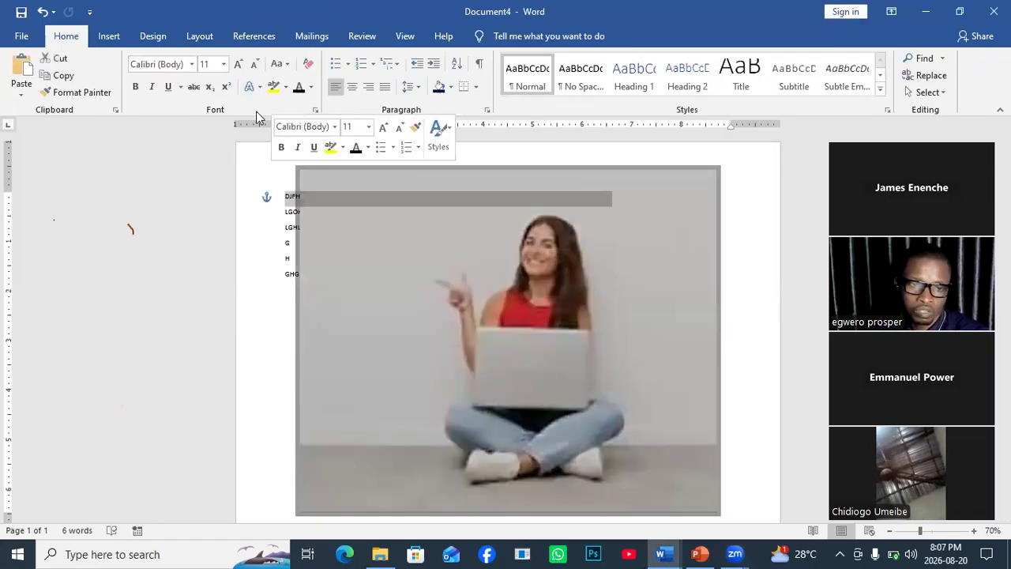
{"action": "left_click", "coordinate": [109, 37]}
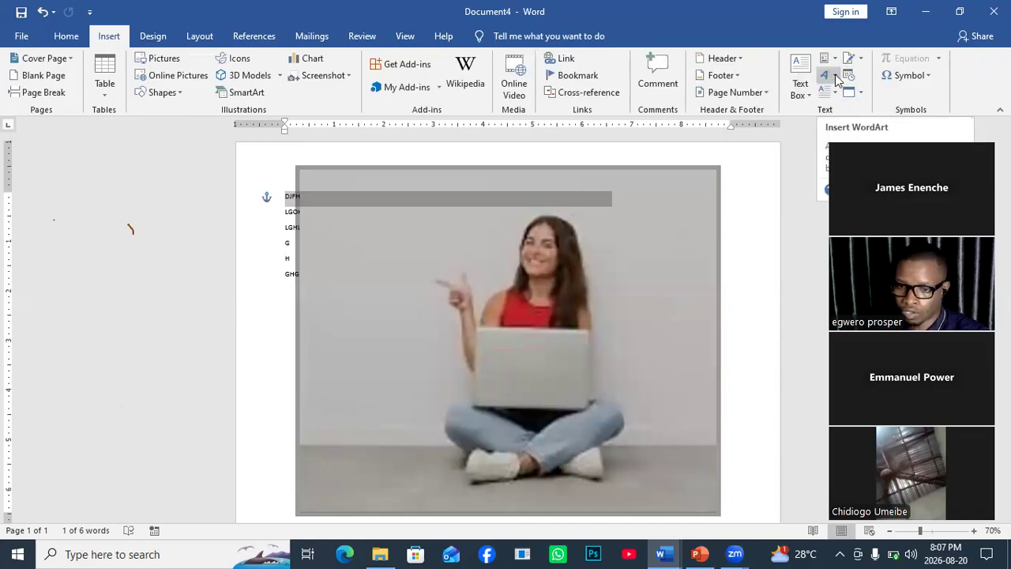
{"action": "left_click", "coordinate": [835, 77]}
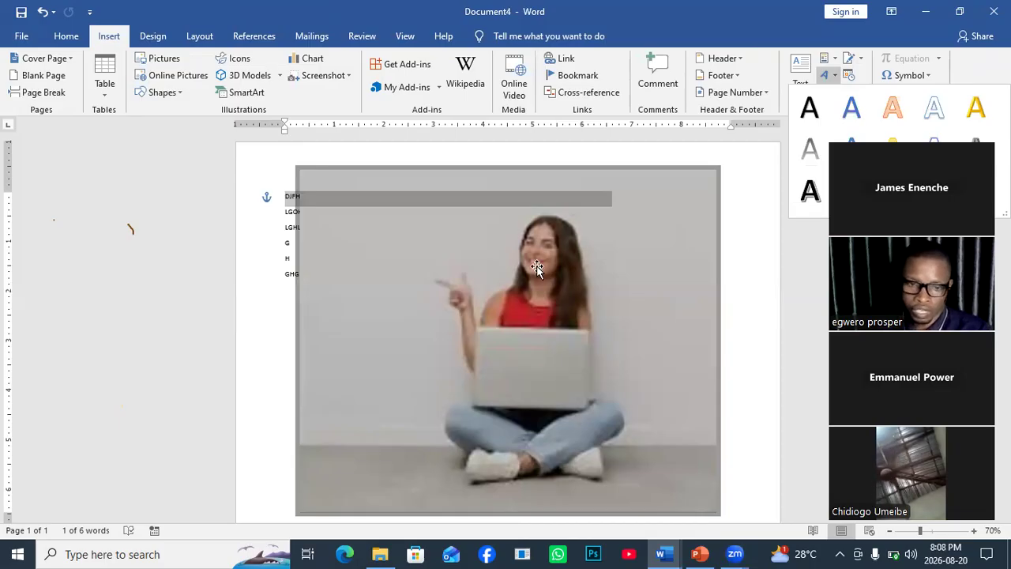
{"action": "left_click", "coordinate": [809, 107]}
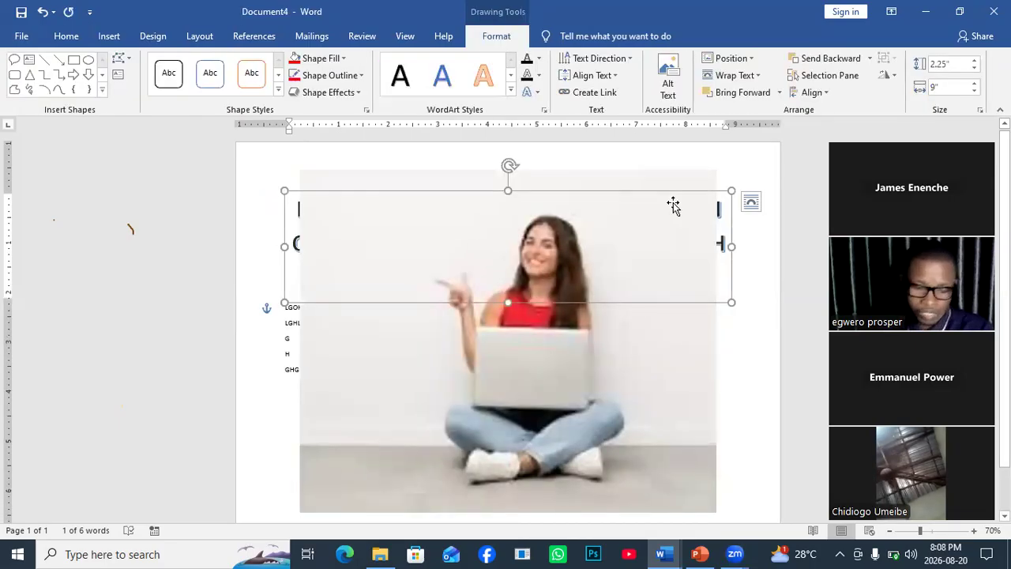
- Add more random placeholder letters to the end of the WordArt text
{"action": "left_click", "coordinate": [664, 276]}
{"action": "type", "text": "GHGHGHCGH"}
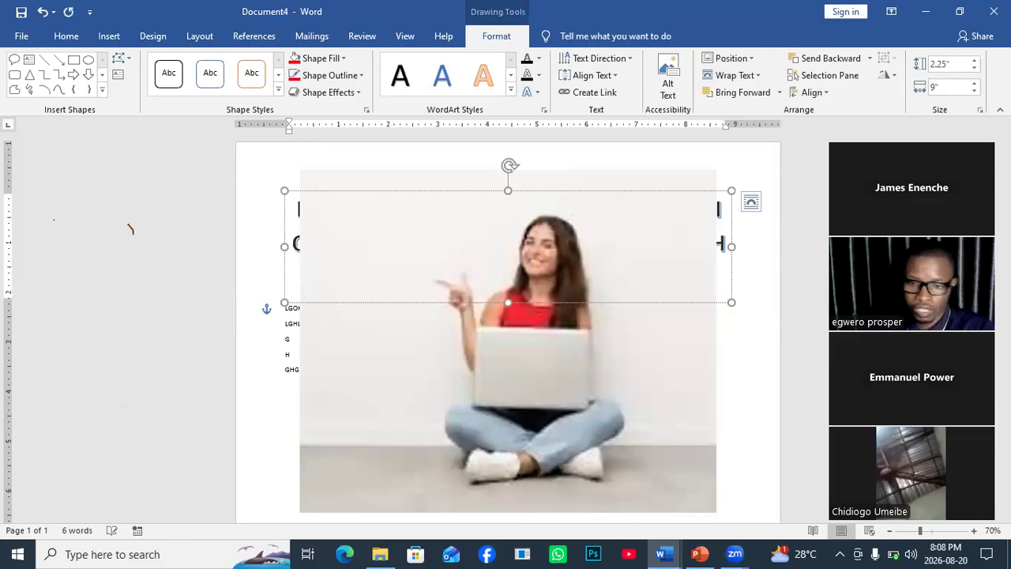
{"action": "left_click", "coordinate": [729, 228]}
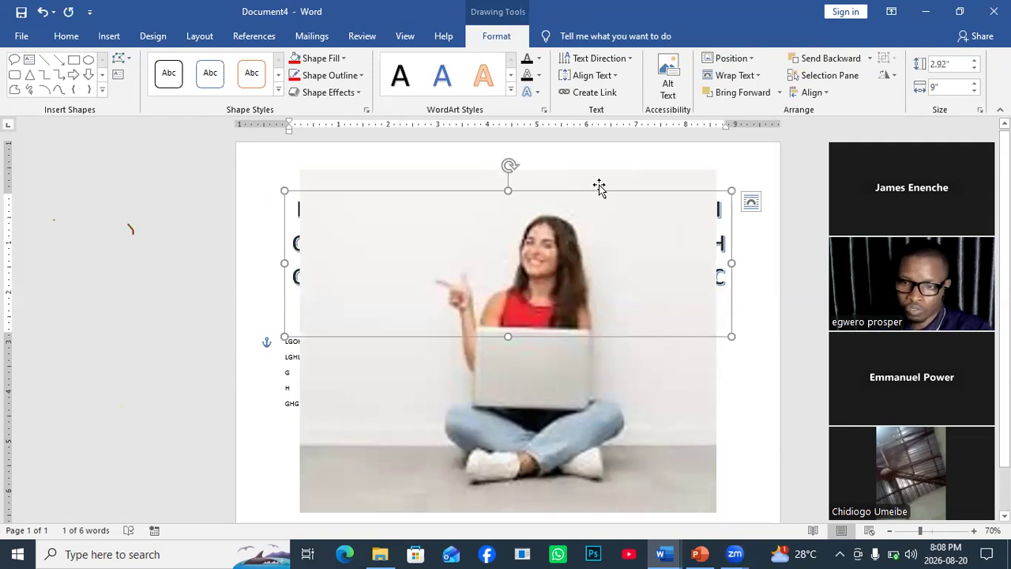
- Shift the picture toward the page's lower-left to uncover the WordArt, and bring the WordArt to the front
{"action": "left_click", "coordinate": [870, 57]}
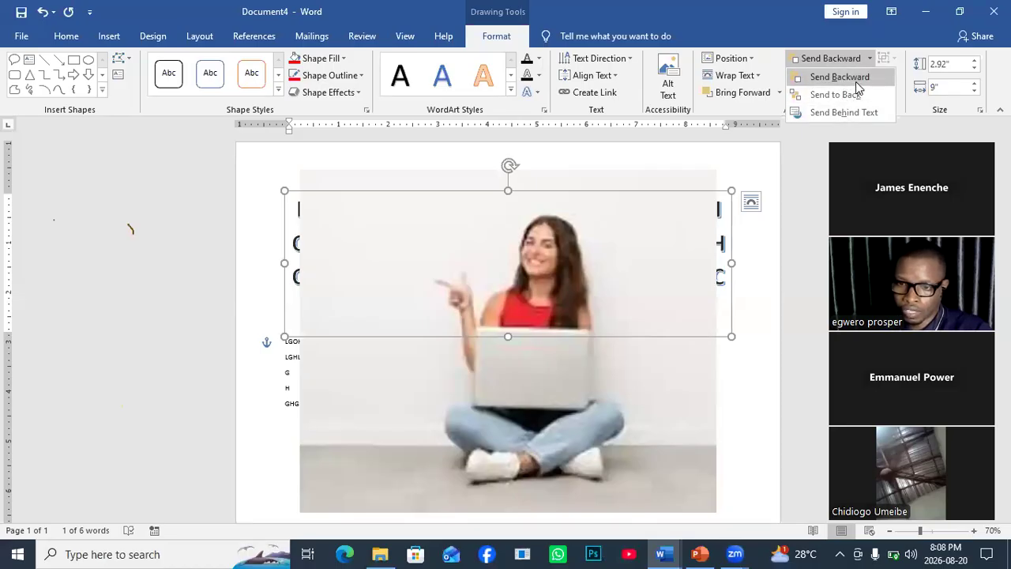
{"action": "left_click", "coordinate": [725, 399]}
{"action": "left_click_drag", "start_coordinate": [639, 379], "coordinate": [474, 456]}
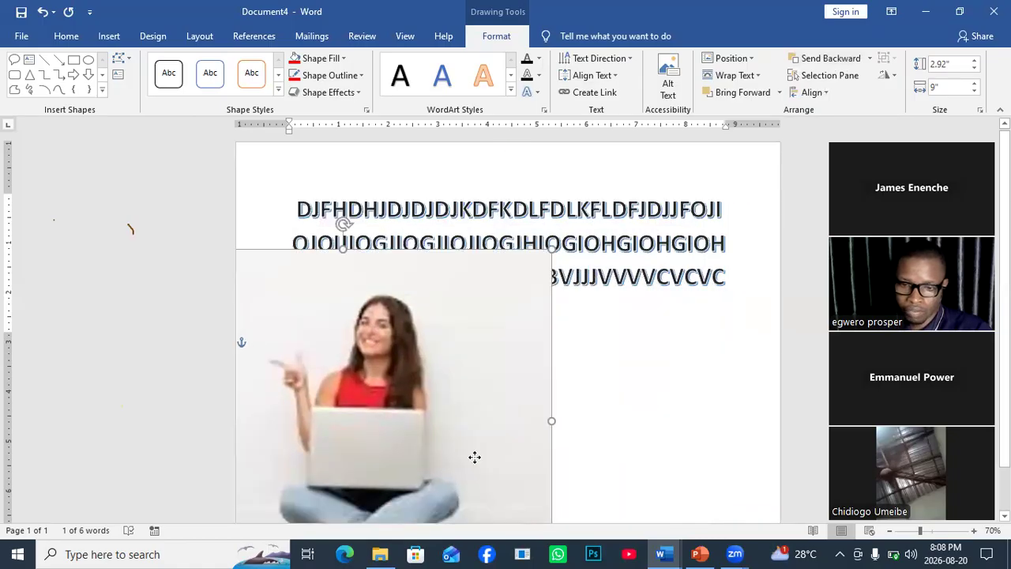
{"action": "left_click", "coordinate": [709, 235]}
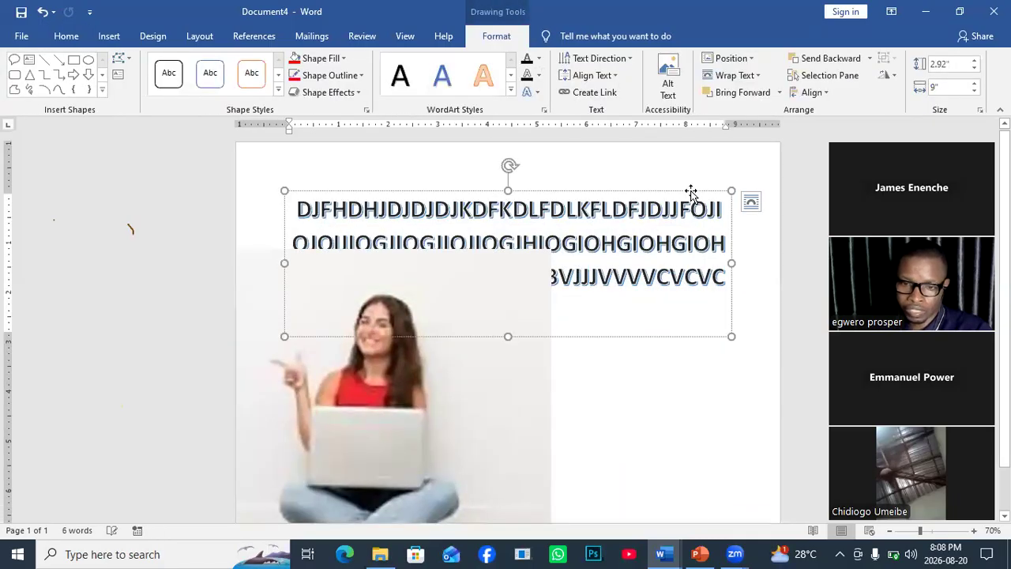
{"action": "left_click", "coordinate": [869, 58]}
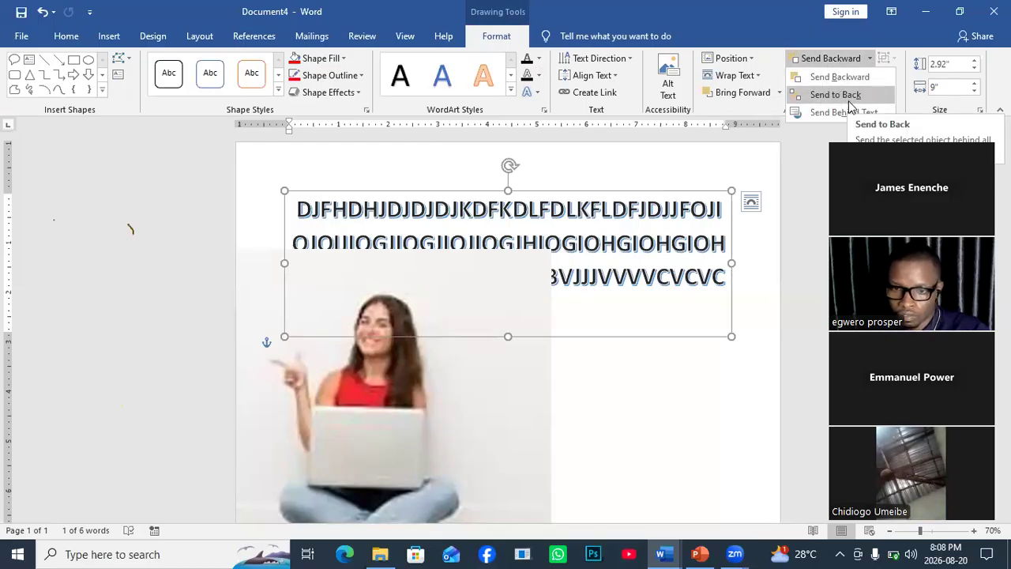
{"action": "left_click", "coordinate": [778, 95]}
{"action": "left_click", "coordinate": [778, 95]}
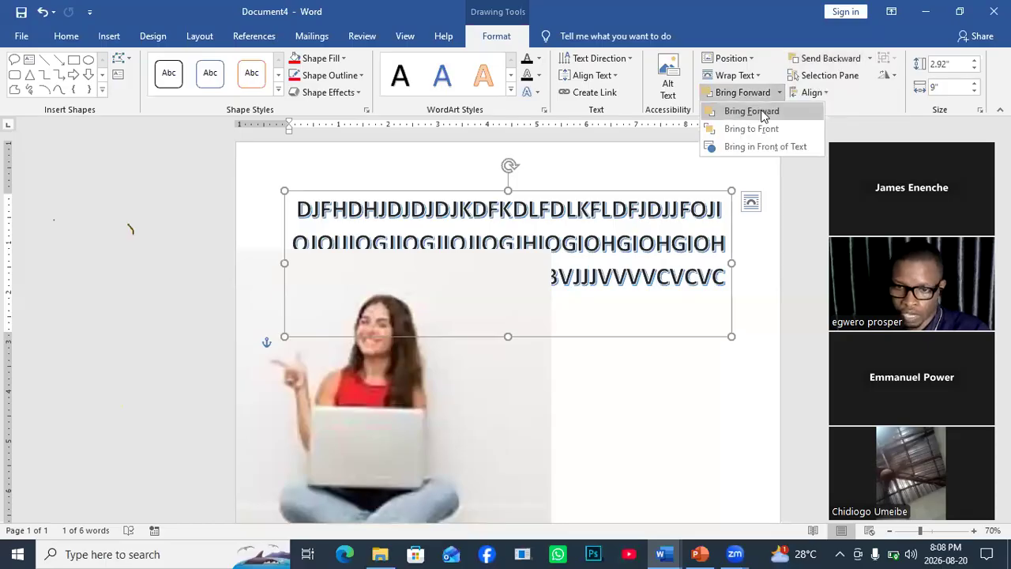
{"action": "left_click", "coordinate": [759, 131]}
- Reposition the picture behind the WordArt so it meets the right edge of the page
{"action": "left_click_drag", "start_coordinate": [351, 454], "coordinate": [461, 280]}
{"action": "left_click", "coordinate": [443, 340]}
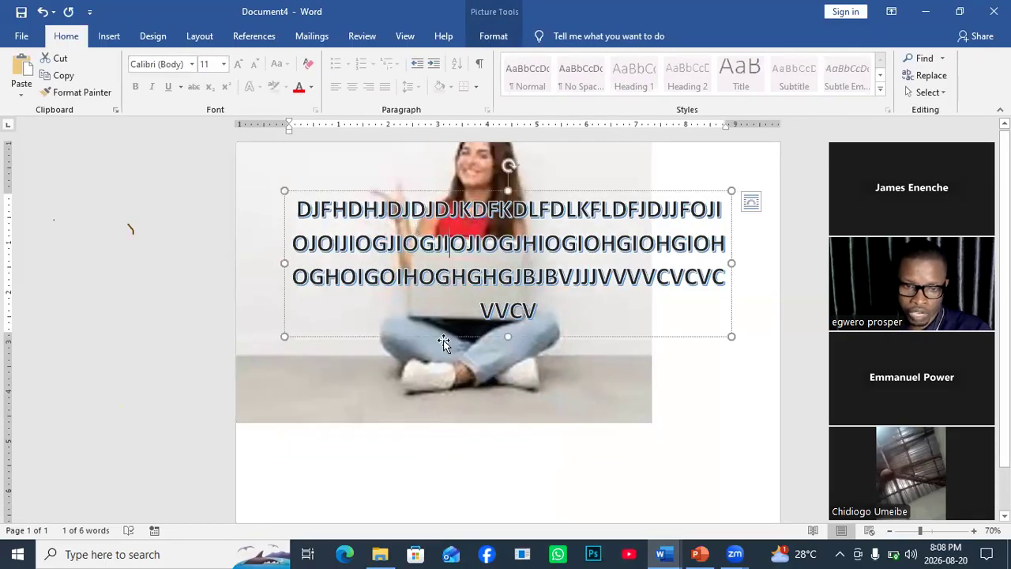
{"action": "left_click_drag", "start_coordinate": [388, 377], "coordinate": [526, 433]}
{"action": "left_click", "coordinate": [365, 300]}
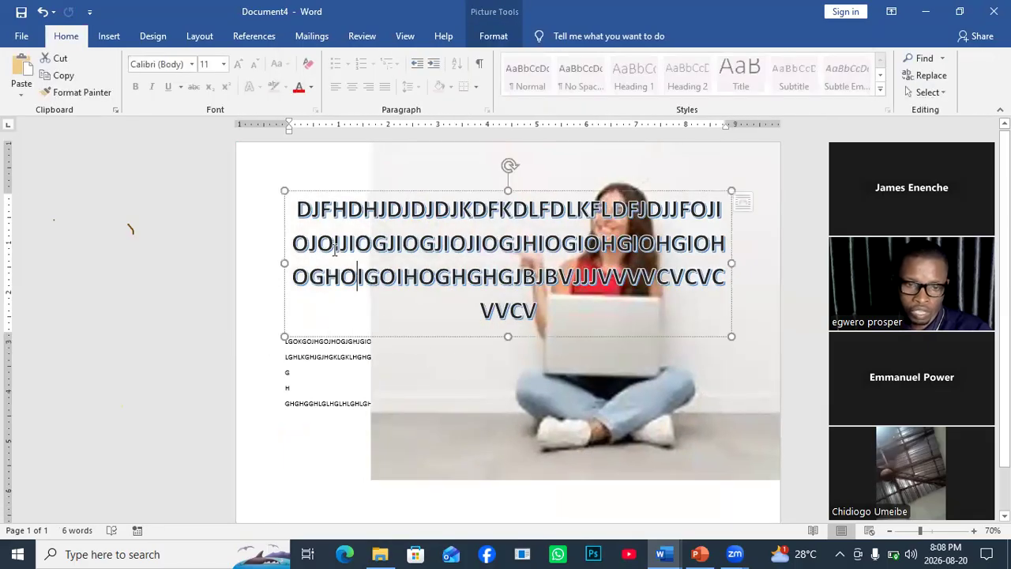
- Shrink the WordArt box to about 1.21" by 5.22" and place it over the laptop in the picture
{"action": "left_click_drag", "start_coordinate": [284, 192], "coordinate": [472, 277]}
{"action": "left_click_drag", "start_coordinate": [550, 275], "coordinate": [532, 391]}
{"action": "left_click_drag", "start_coordinate": [524, 349], "coordinate": [528, 319]}
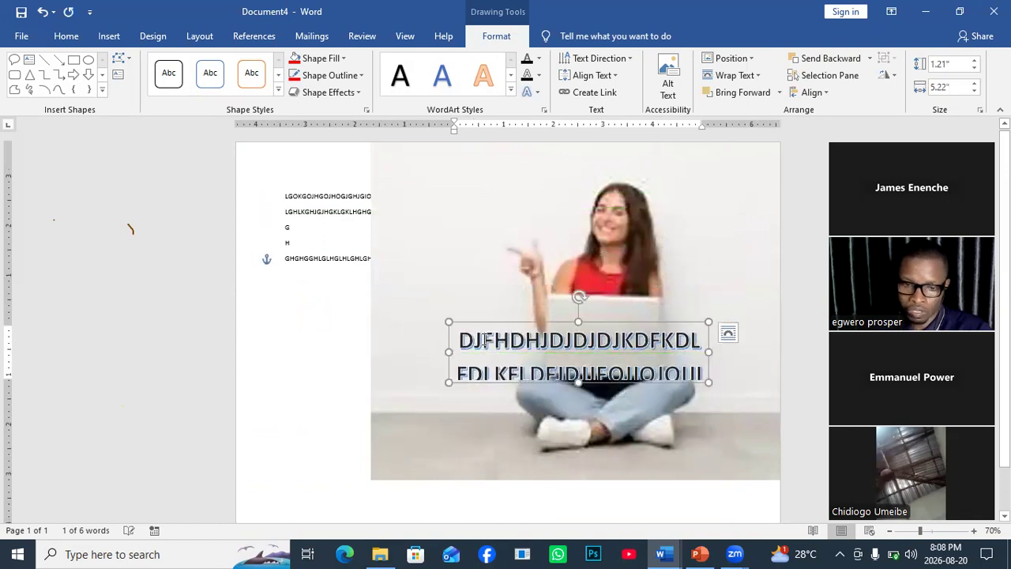
- Replace the WordArt's placeholder letters with "WELCOME TO DIGITECH"
{"action": "left_click_drag", "start_coordinate": [463, 340], "coordinate": [708, 396]}
{"action": "type", "text": "ELCOMEOGJIOGJIOJIOG"}
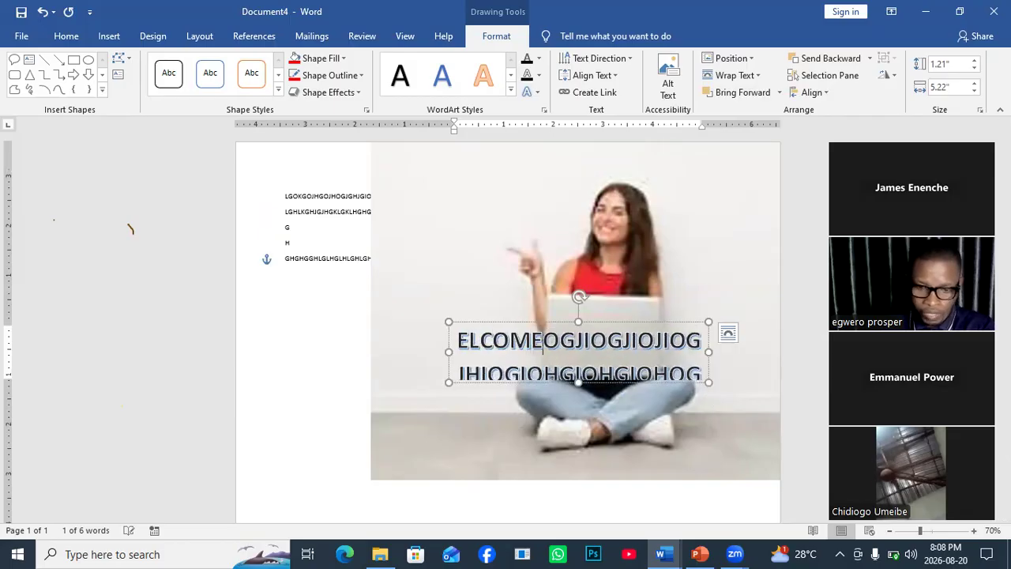
{"action": "key", "text": "Return"}
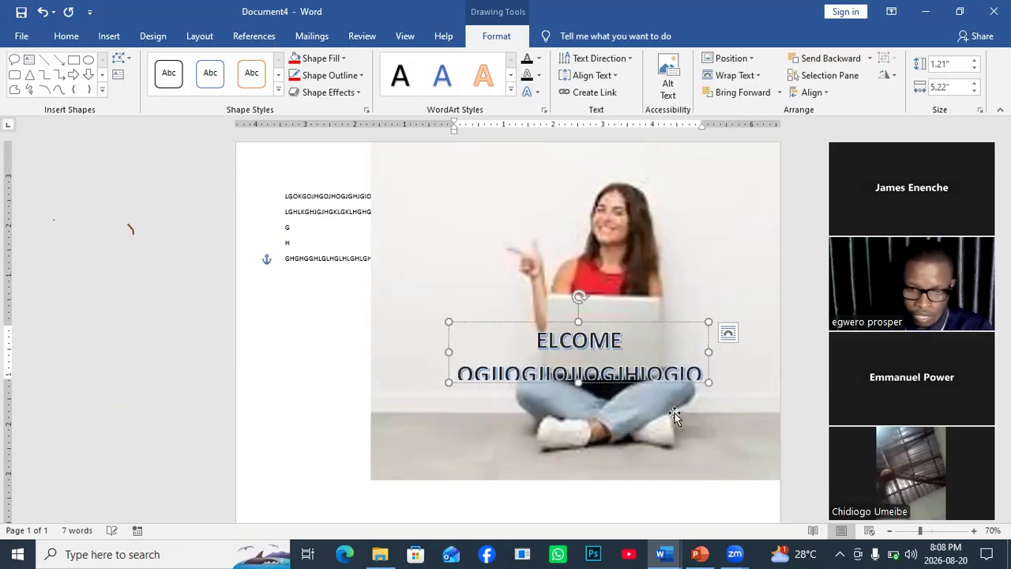
{"action": "left_click_drag", "start_coordinate": [540, 339], "coordinate": [699, 406]}
{"action": "type", "text": "WELCOME"}
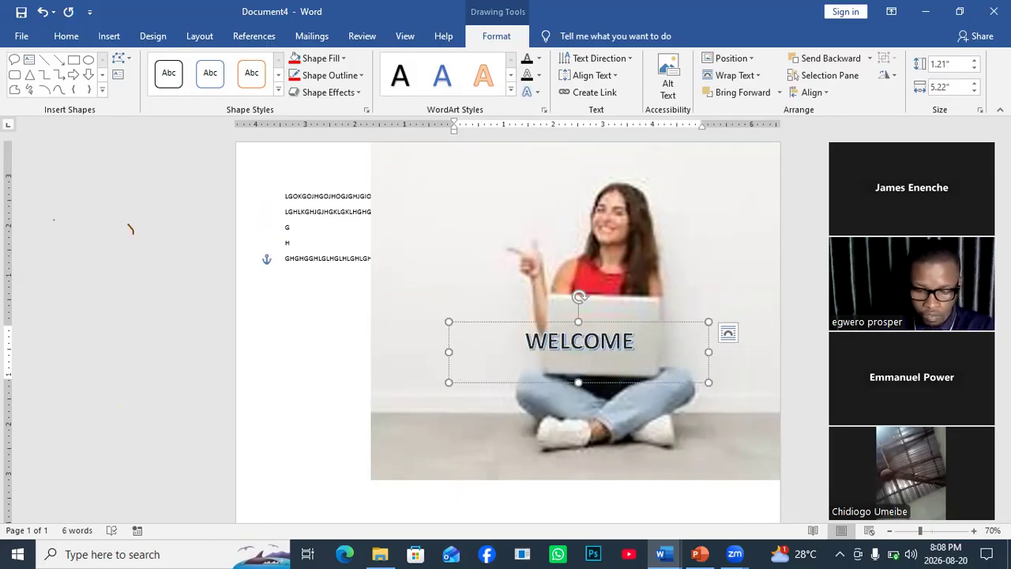
{"action": "type", "text": " TO DIG"}
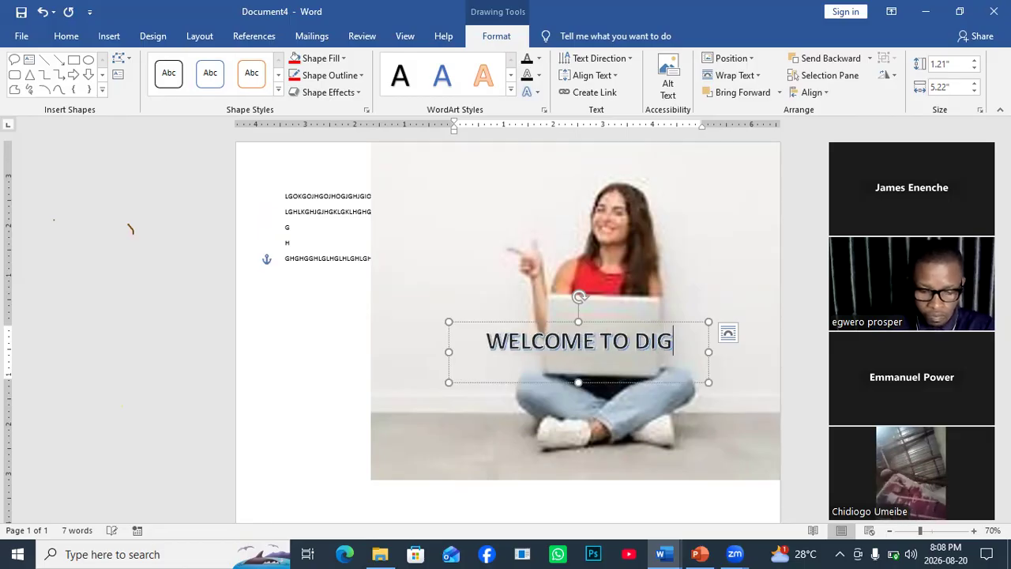
{"action": "type", "text": "ITECH"}
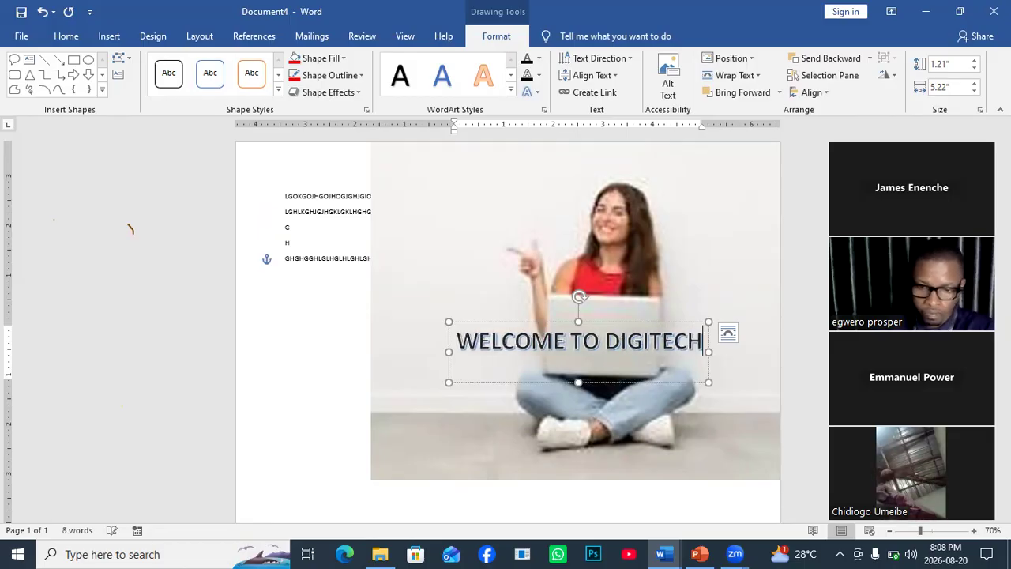
{"action": "left_click", "coordinate": [681, 323]}
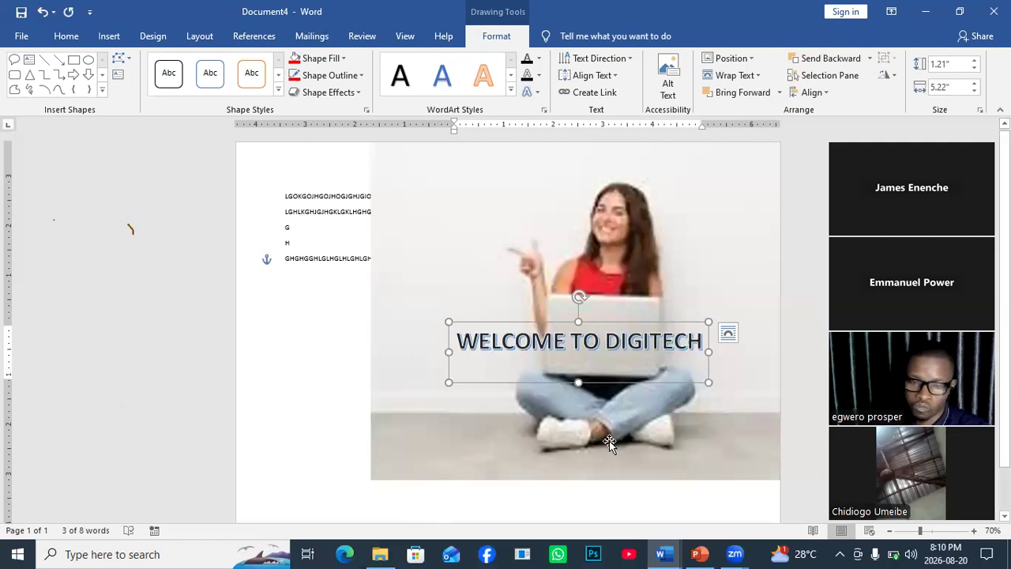
- Shrink the picture to about three quarters of its size and place it behind the WordArt, below the first text lines
{"action": "left_click", "coordinate": [493, 109]}
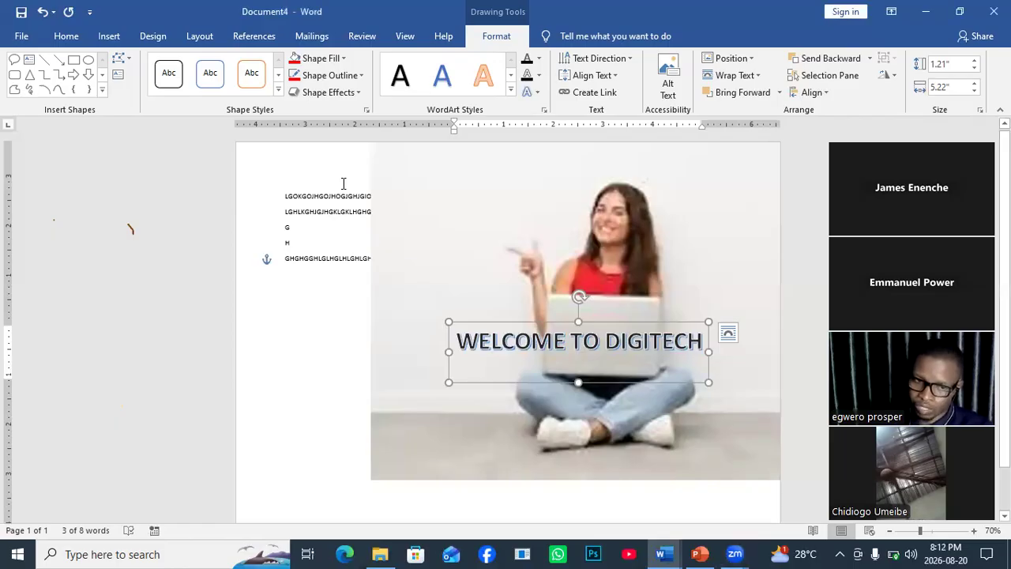
{"action": "left_click_drag", "start_coordinate": [593, 219], "coordinate": [575, 309]}
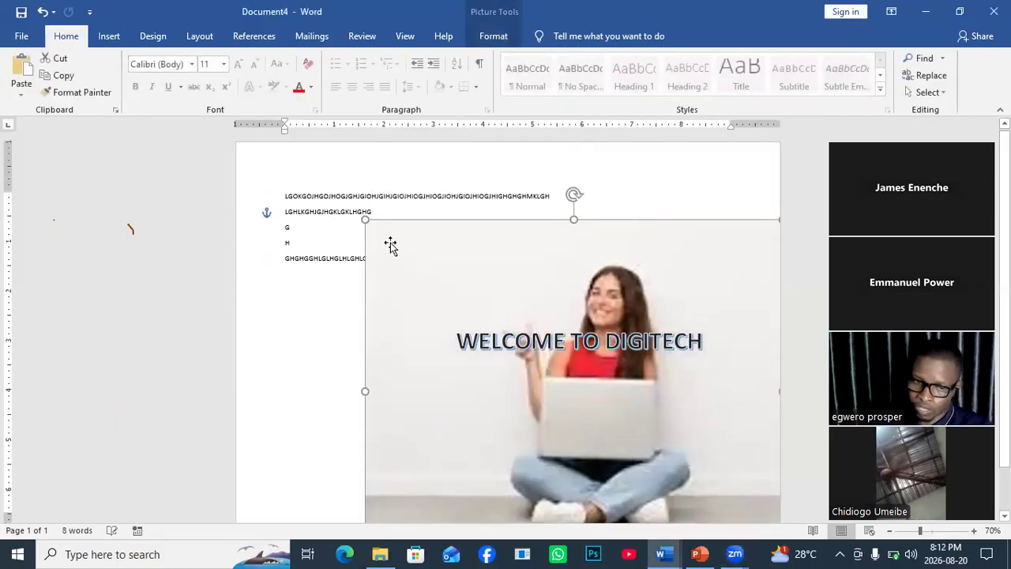
{"action": "left_click_drag", "start_coordinate": [367, 222], "coordinate": [475, 303]}
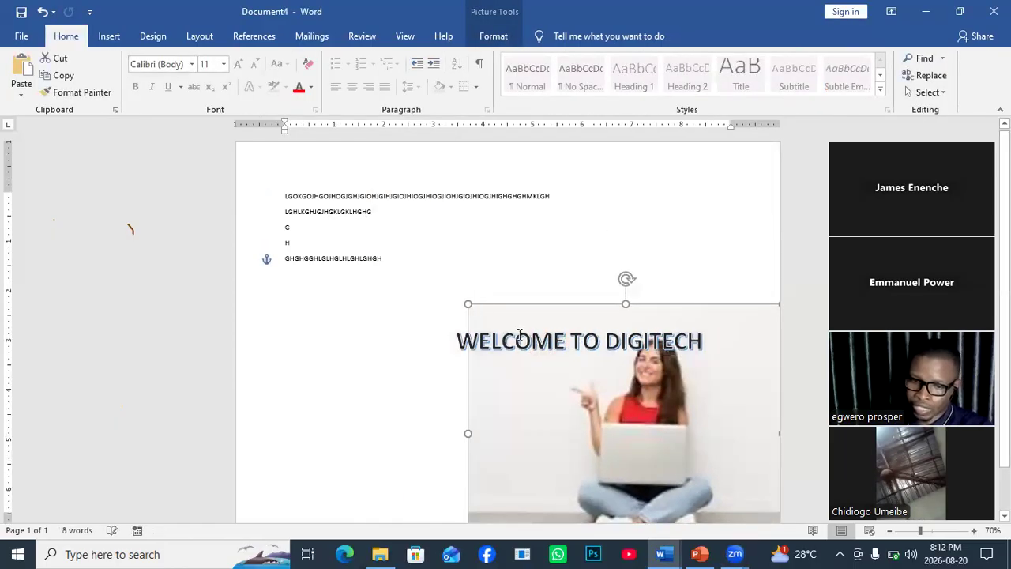
{"action": "left_click_drag", "start_coordinate": [593, 399], "coordinate": [525, 341]}
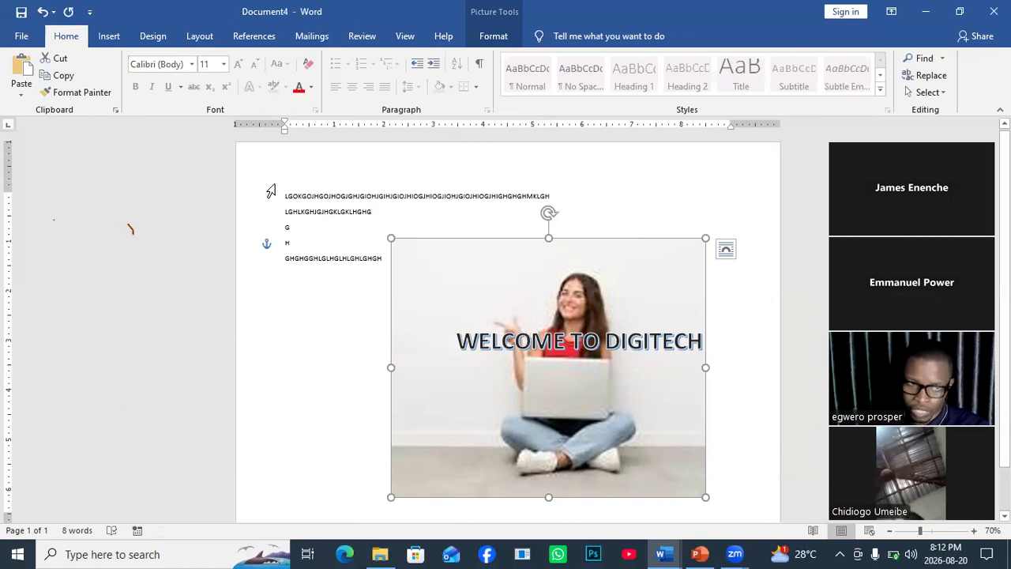
- Save the document as a PDF in the Documents folder under the suggested file name, opening it after publishing
{"action": "left_click", "coordinate": [23, 37]}
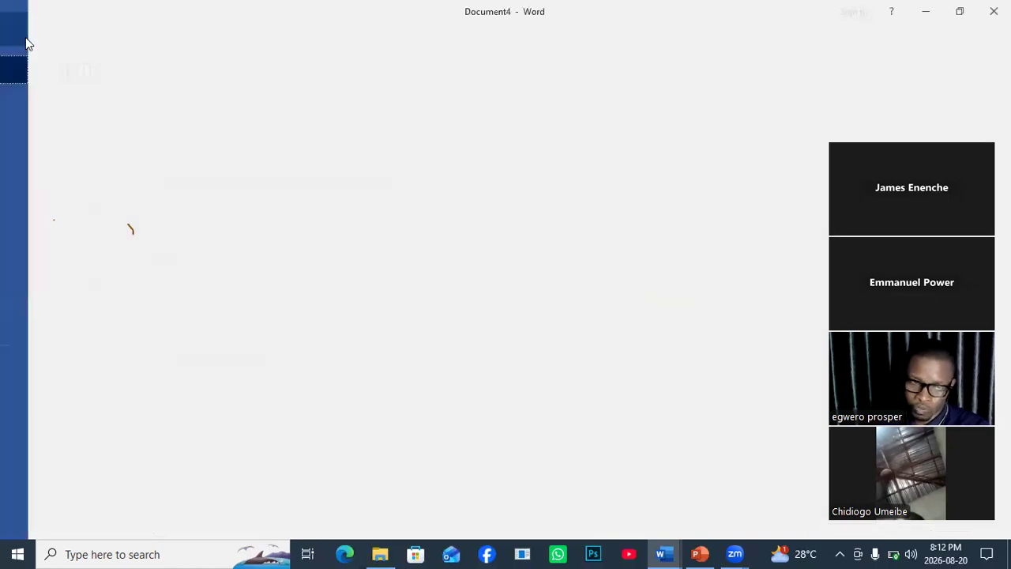
{"action": "left_click", "coordinate": [47, 188]}
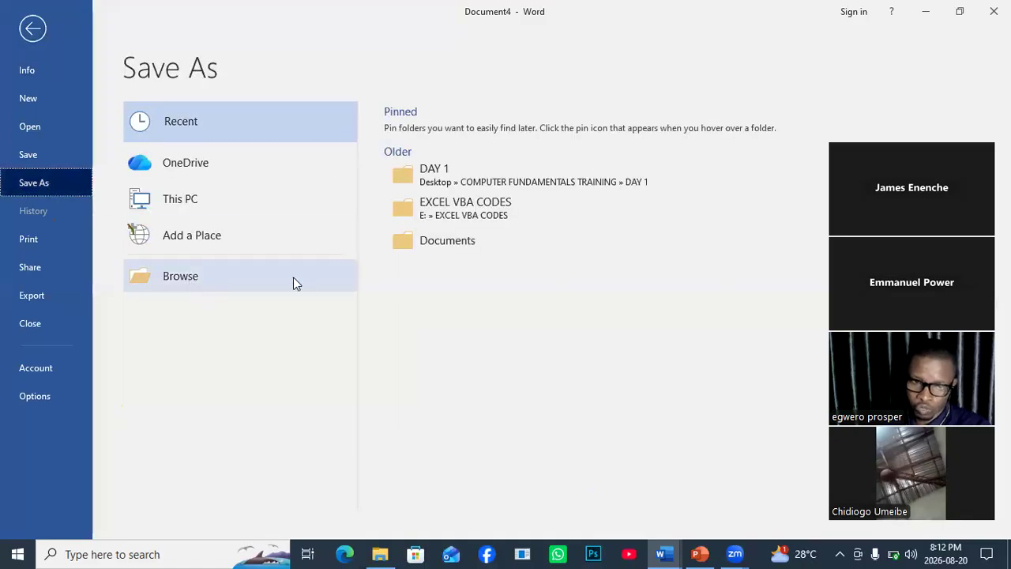
{"action": "left_click", "coordinate": [433, 252]}
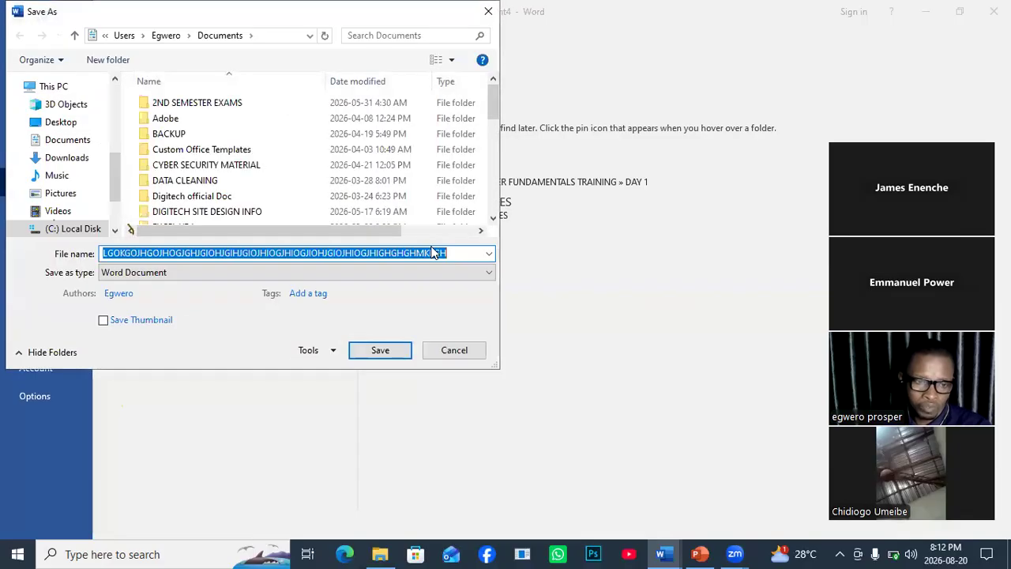
{"action": "left_click", "coordinate": [116, 276]}
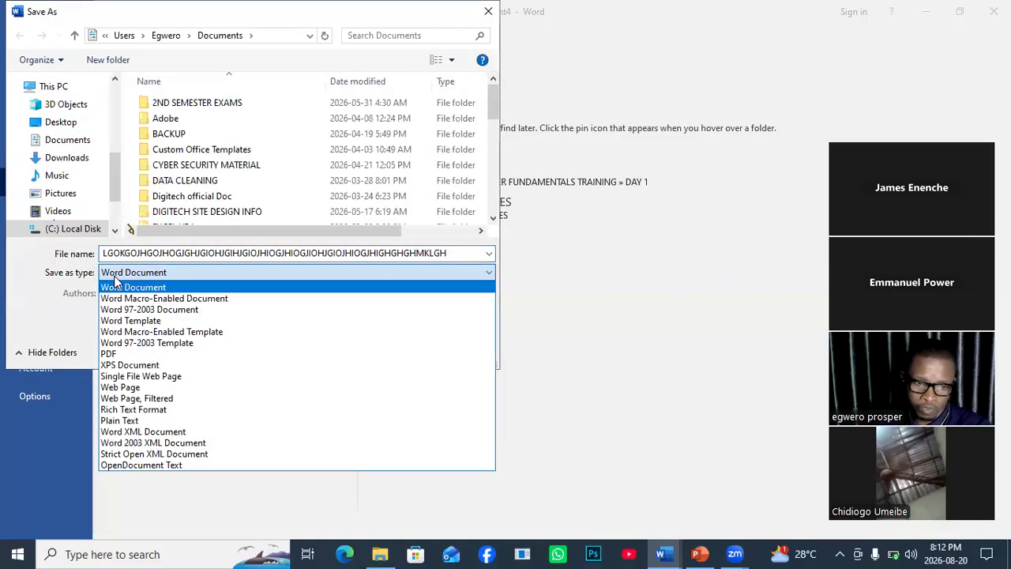
{"action": "left_click", "coordinate": [115, 353]}
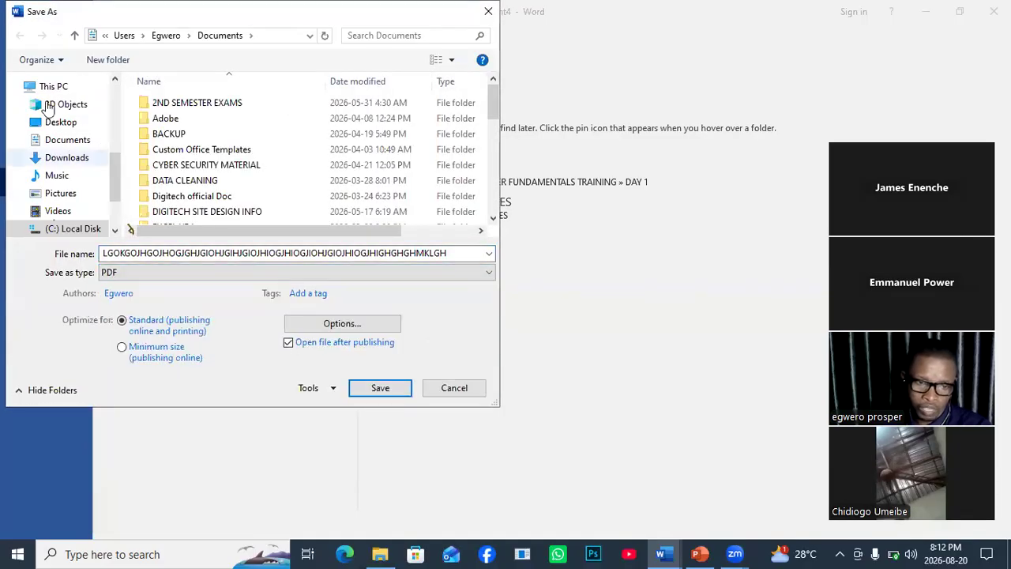
{"action": "left_click", "coordinate": [364, 387]}
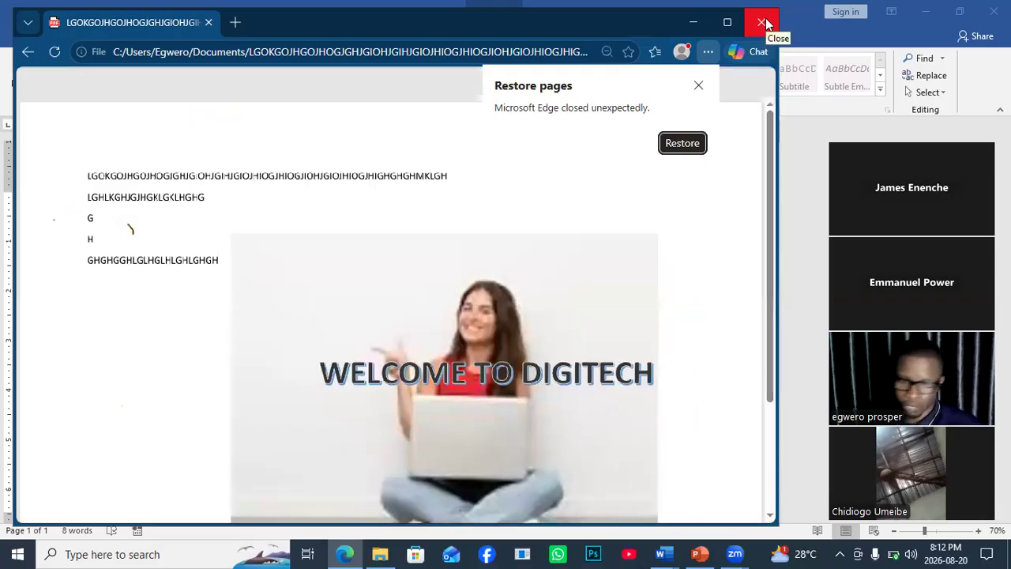
- Review the exported PDF page down to its end and return to the Word document
{"action": "scroll", "coordinate": [545, 261], "scroll_direction": "down", "scroll_amount": 2}
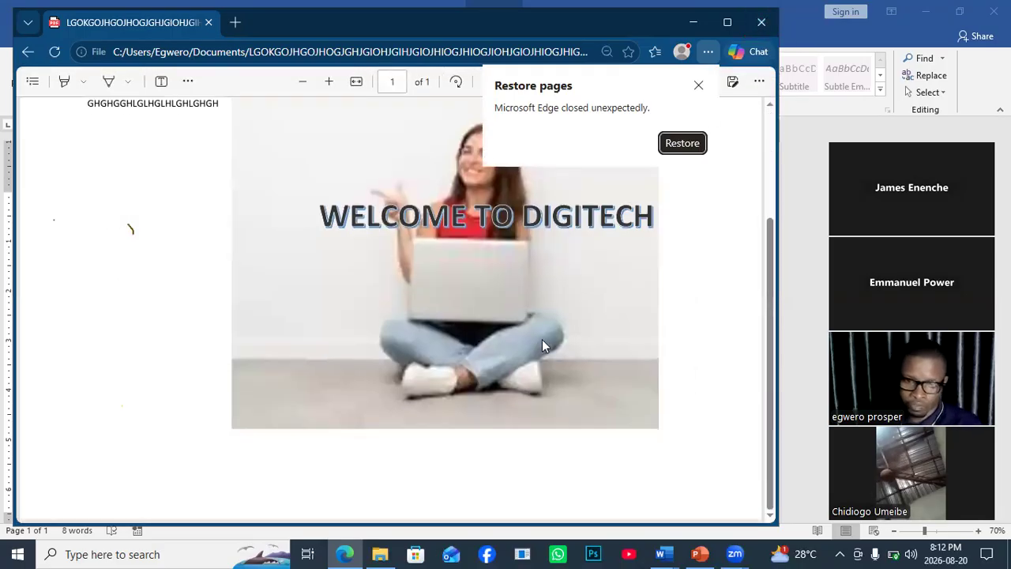
{"action": "scroll", "coordinate": [542, 341], "scroll_direction": "up", "scroll_amount": 2}
{"action": "left_click", "coordinate": [696, 22]}
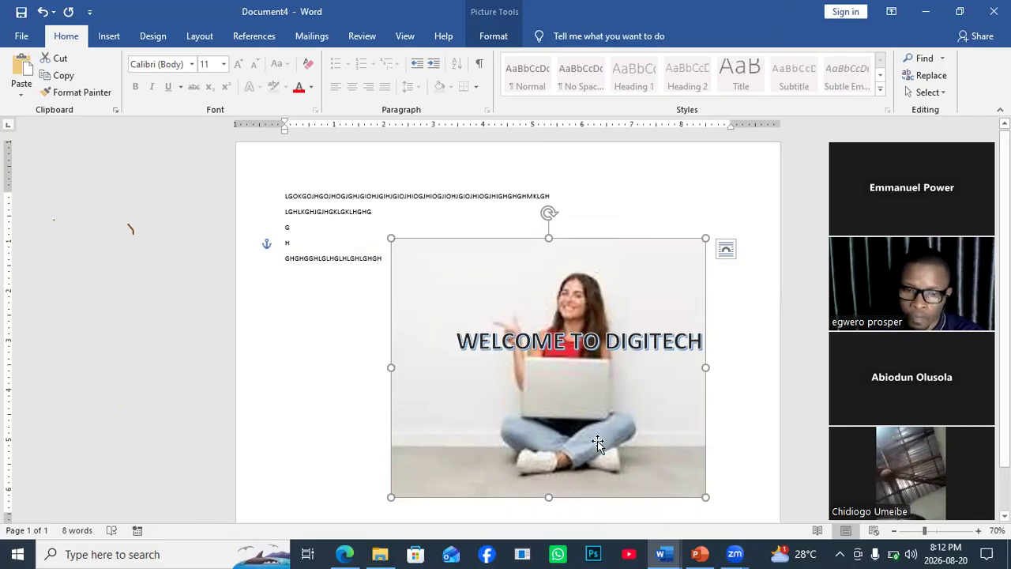
{"action": "mouse_move", "coordinate": [644, 205]}
{"action": "left_mouse_down"}
{"action": "mouse_move", "coordinate": [488, 257]}
{"action": "mouse_move", "coordinate": [321, 231]}
{"action": "mouse_move", "coordinate": [496, 204]}
{"action": "mouse_move", "coordinate": [672, 158]}
{"action": "mouse_move", "coordinate": [727, 212]}
{"action": "mouse_move", "coordinate": [637, 137]}
{"action": "mouse_move", "coordinate": [439, 142]}
{"action": "mouse_move", "coordinate": [329, 167]}
{"action": "mouse_move", "coordinate": [309, 282]}
{"action": "mouse_move", "coordinate": [372, 374]}
{"action": "mouse_move", "coordinate": [494, 299]}
{"action": "mouse_move", "coordinate": [570, 341]}
{"action": "mouse_move", "coordinate": [671, 370]}
{"action": "mouse_move", "coordinate": [774, 345]}
{"action": "mouse_move", "coordinate": [715, 246]}
{"action": "mouse_move", "coordinate": [681, 222]}
{"action": "mouse_move", "coordinate": [695, 223]}
{"action": "left_mouse_up"}
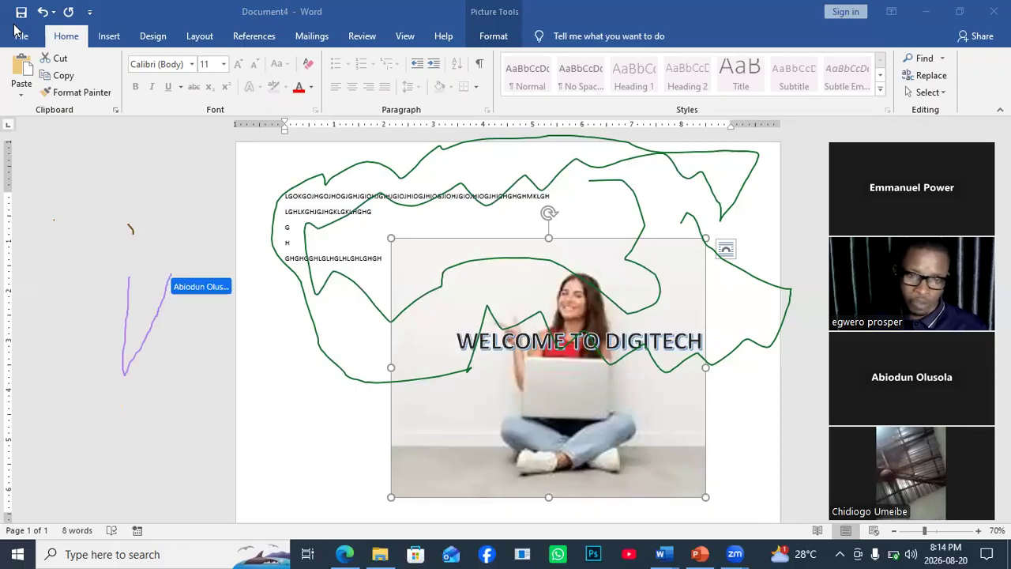
{"action": "left_click", "coordinate": [459, 71]}
{"action": "type", "text": "LGLKL"}
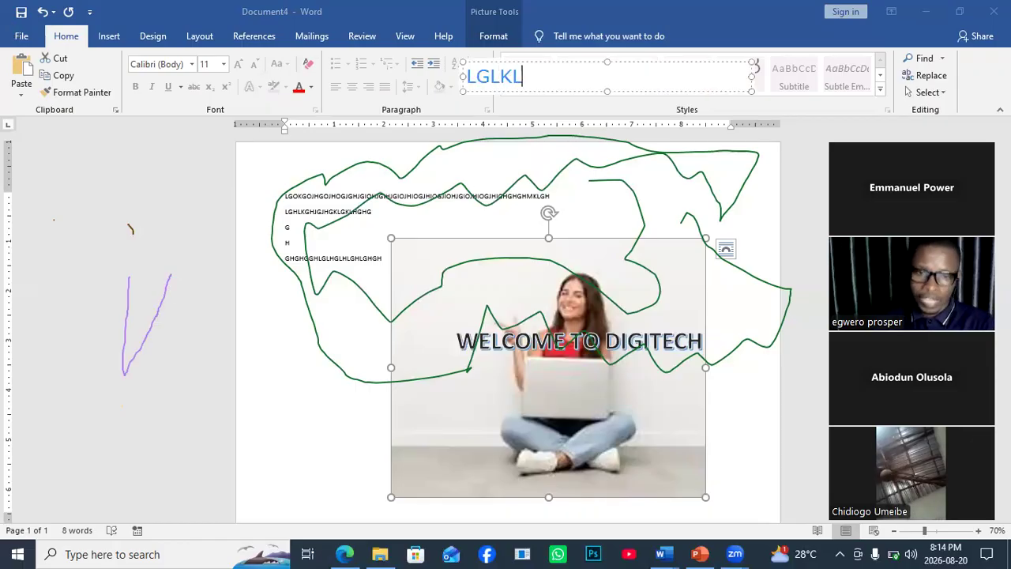
{"action": "type", "text": "KLKLK;LK;L;B;NB,N"}
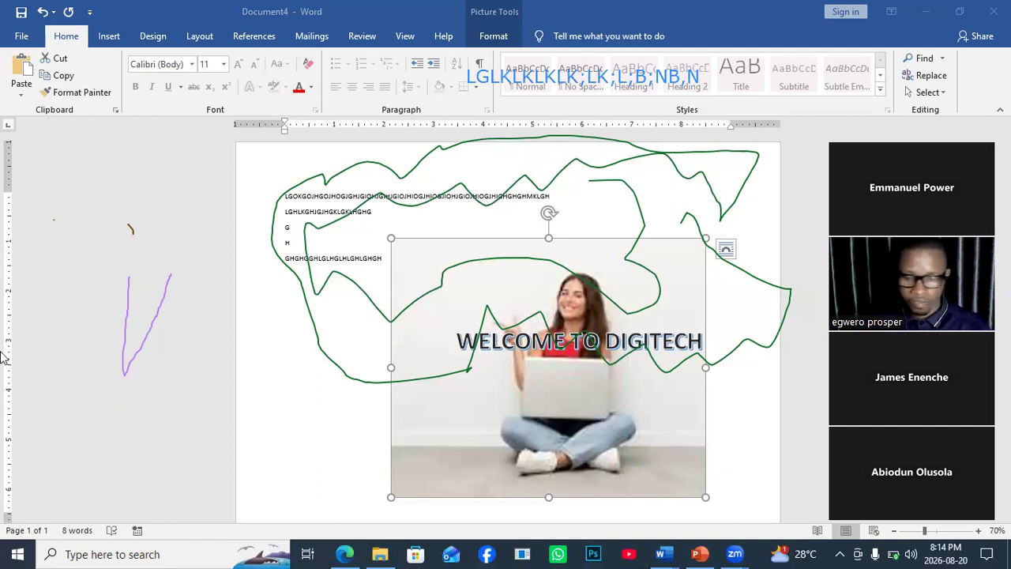
{"action": "left_click", "coordinate": [98, 367]}
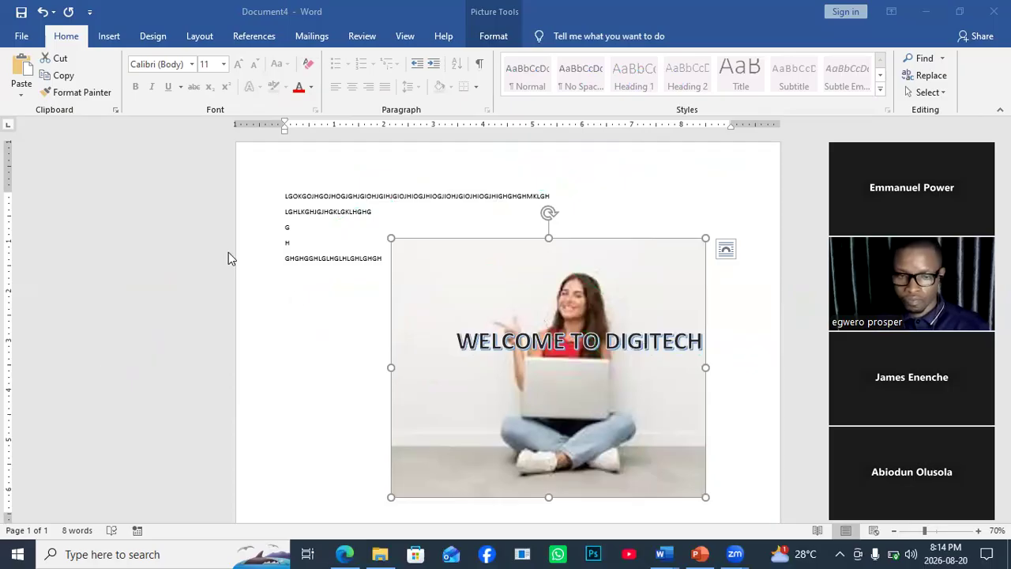
- Delete the picture and the "WELCOME TO DIGITECH" WordArt from the page
{"action": "left_click", "coordinate": [450, 285]}
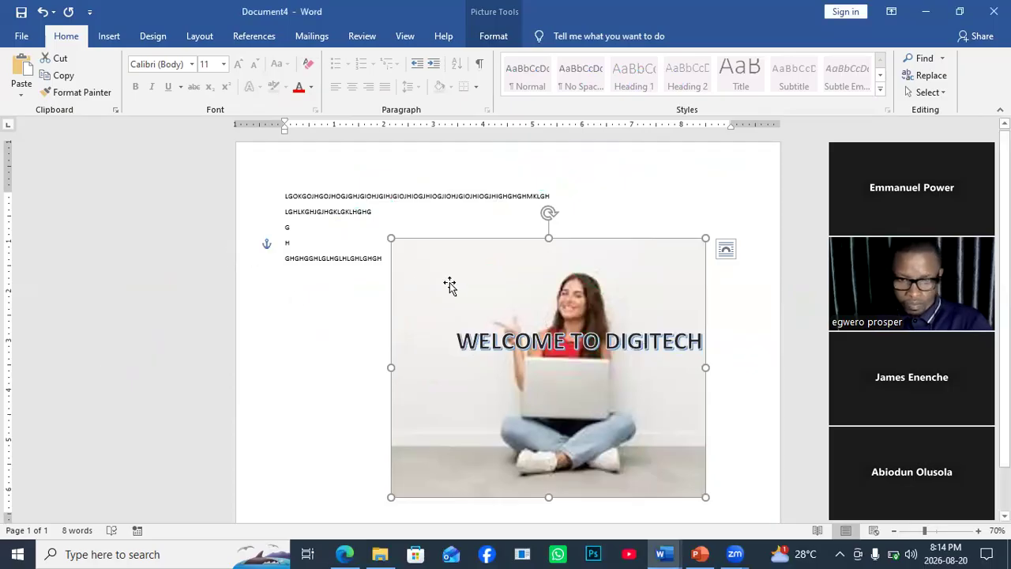
{"action": "key", "text": "Delete"}
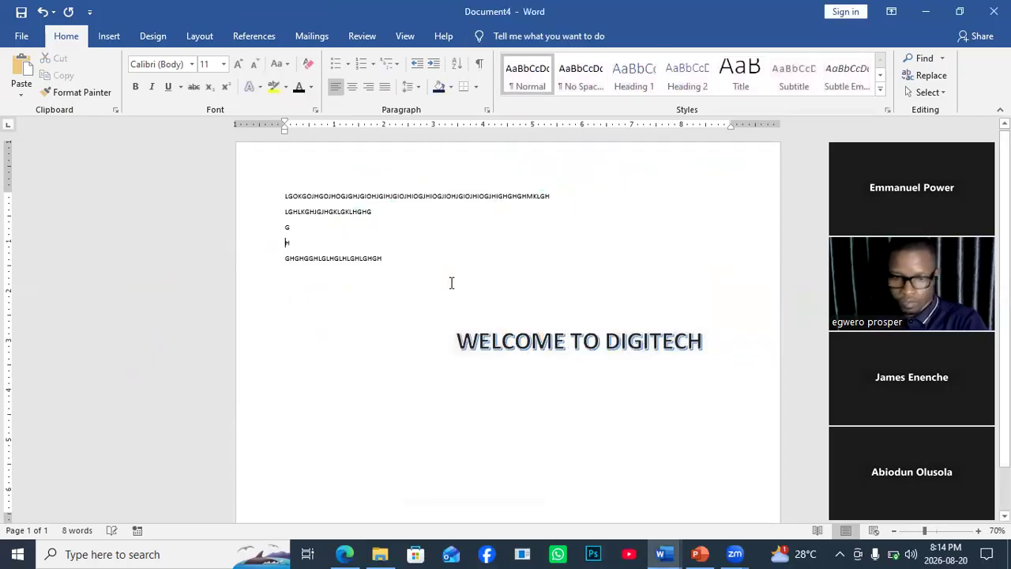
{"action": "left_click", "coordinate": [499, 324]}
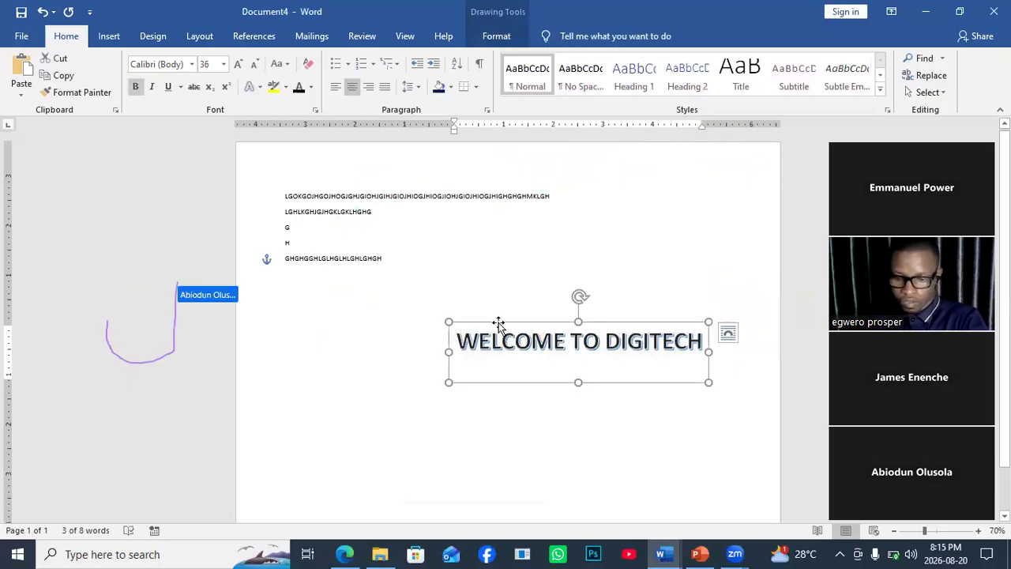
{"action": "key", "text": "Delete"}
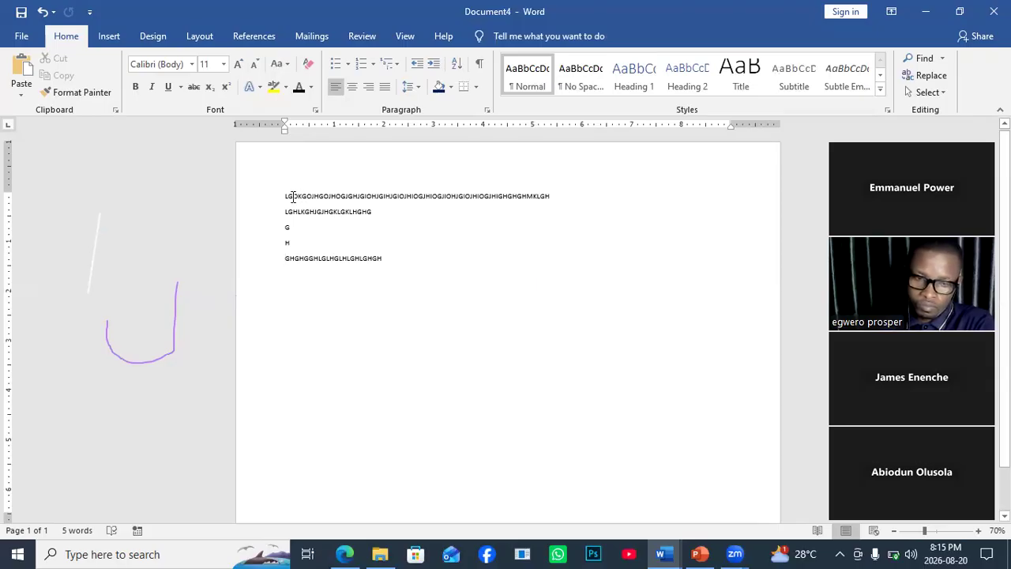
- Remove the space after paragraph from all five text lines
{"action": "left_click_drag", "start_coordinate": [284, 196], "coordinate": [397, 282]}
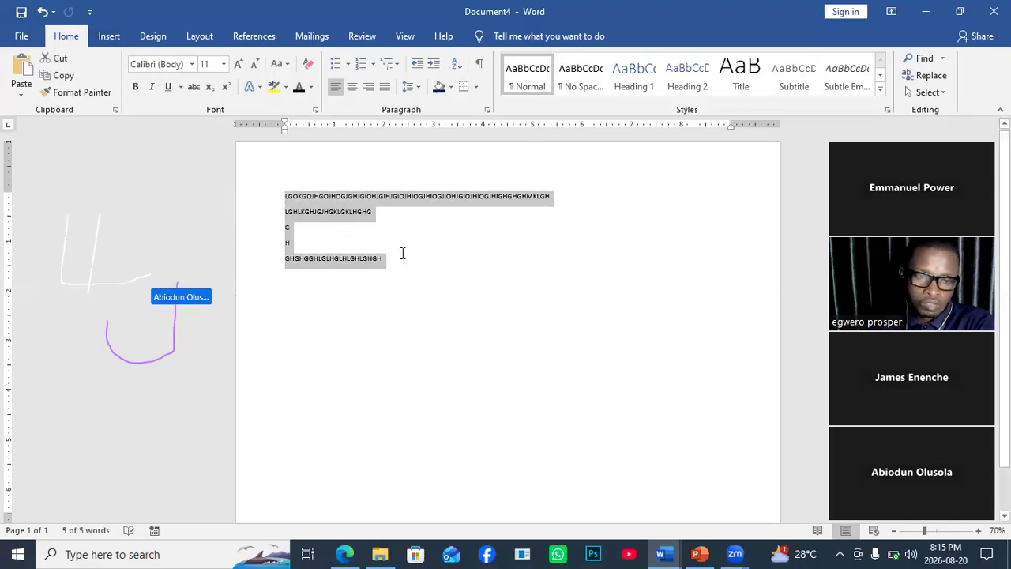
{"action": "left_click", "coordinate": [416, 87]}
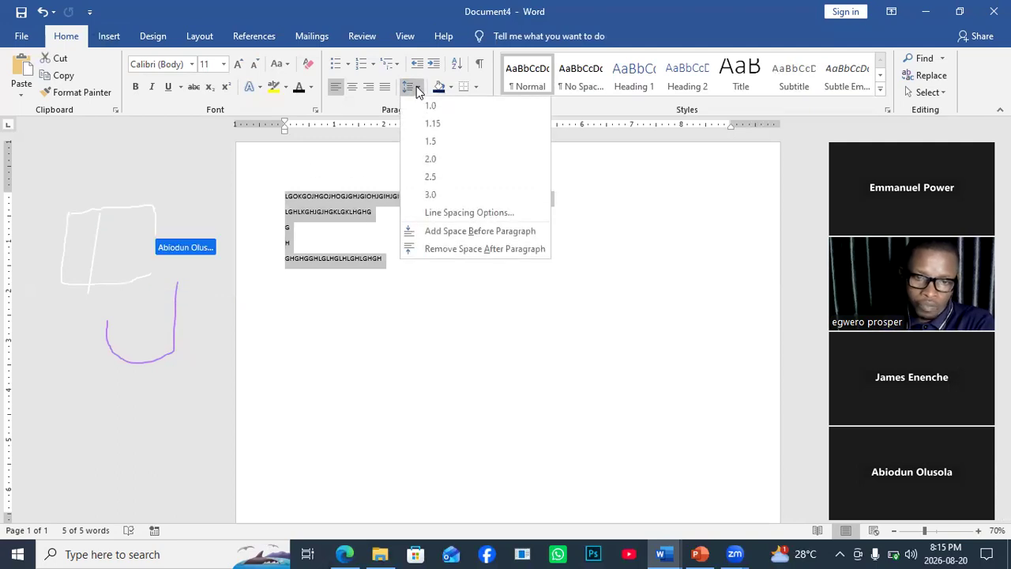
{"action": "left_click", "coordinate": [470, 248]}
{"action": "key", "text": "ctrl+z"}
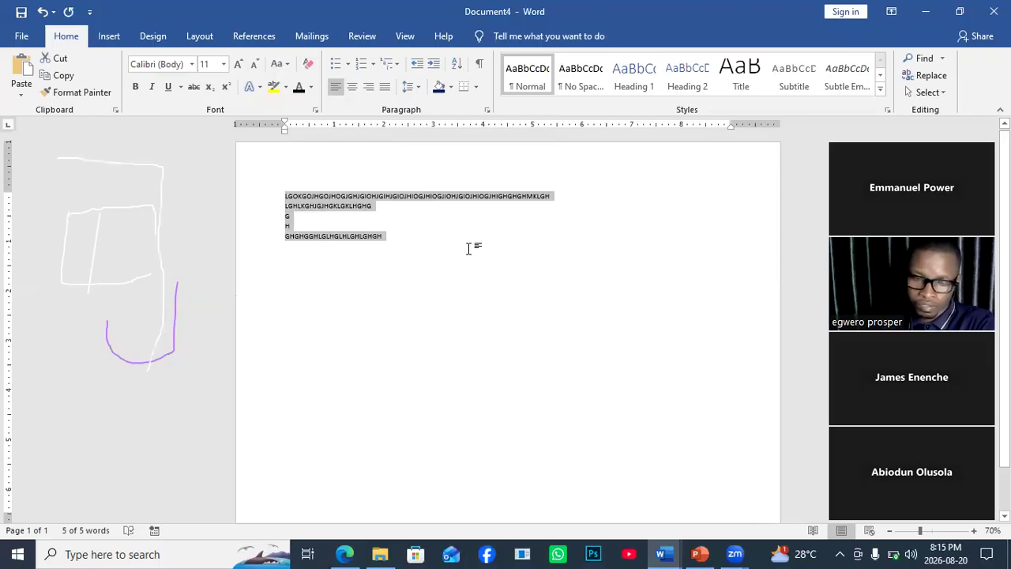
- Try 2.0 line spacing on the selected text lines, and set their line spacing to 1.0
{"action": "left_click", "coordinate": [412, 89]}
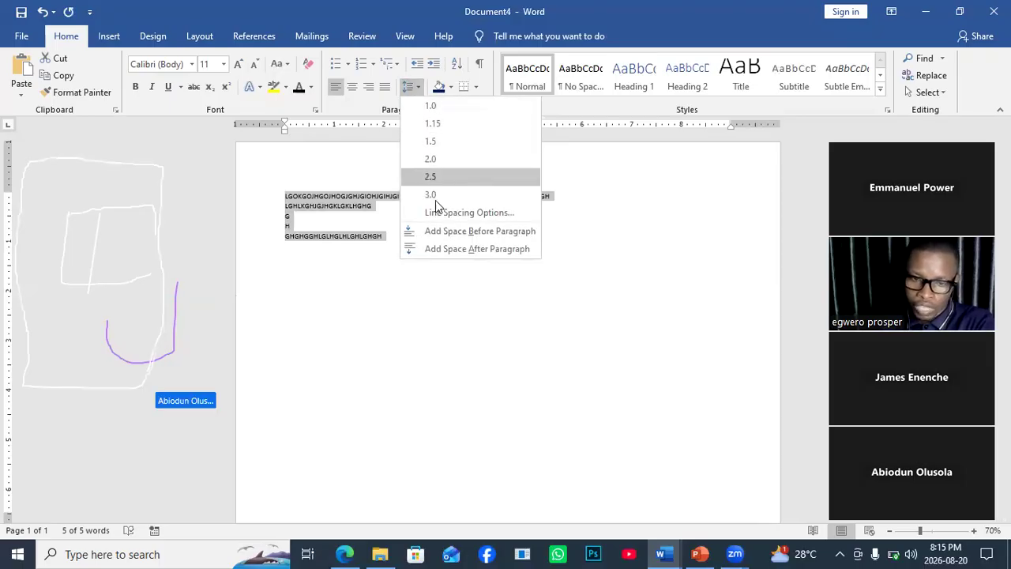
{"action": "left_click", "coordinate": [431, 160]}
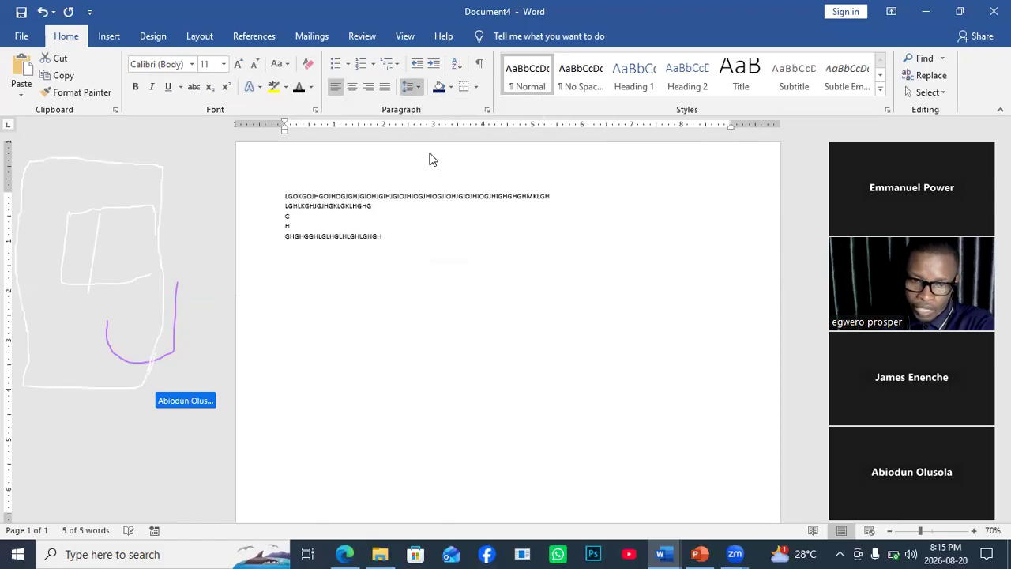
{"action": "left_click", "coordinate": [414, 89]}
{"action": "left_click", "coordinate": [429, 108]}
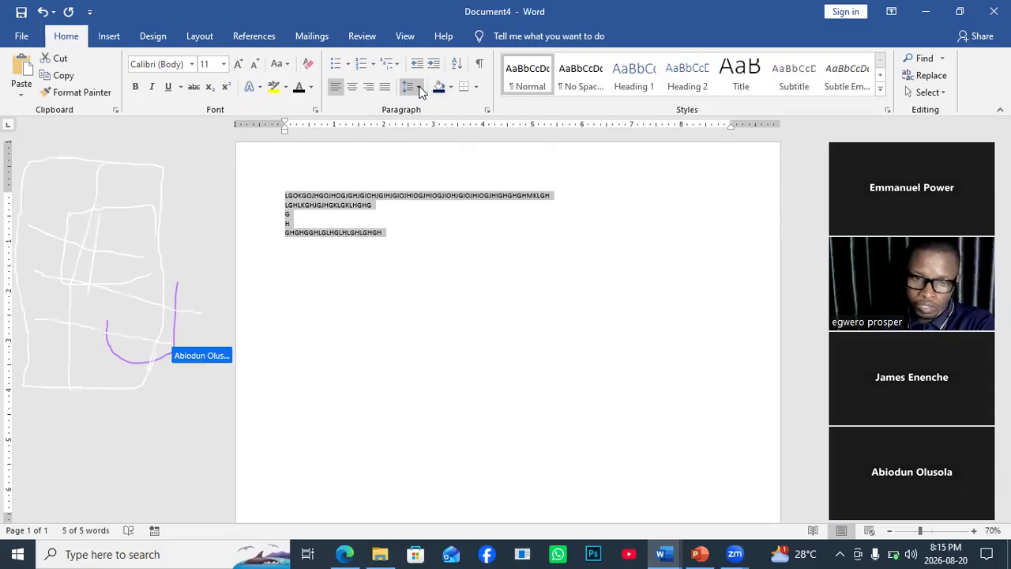
- Add space after the selected paragraphs and remove it again
{"action": "left_click", "coordinate": [415, 89]}
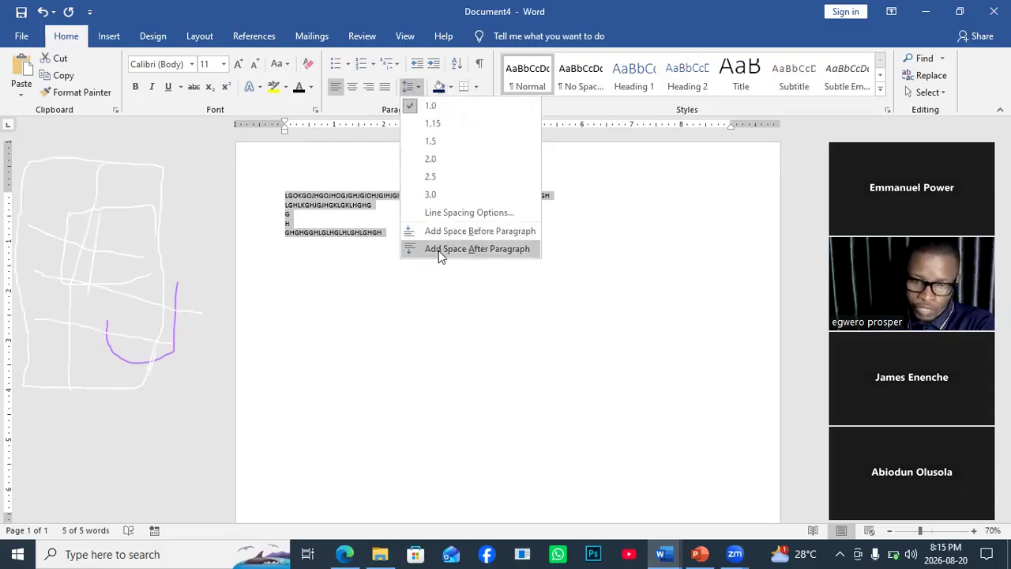
{"action": "left_click", "coordinate": [466, 251]}
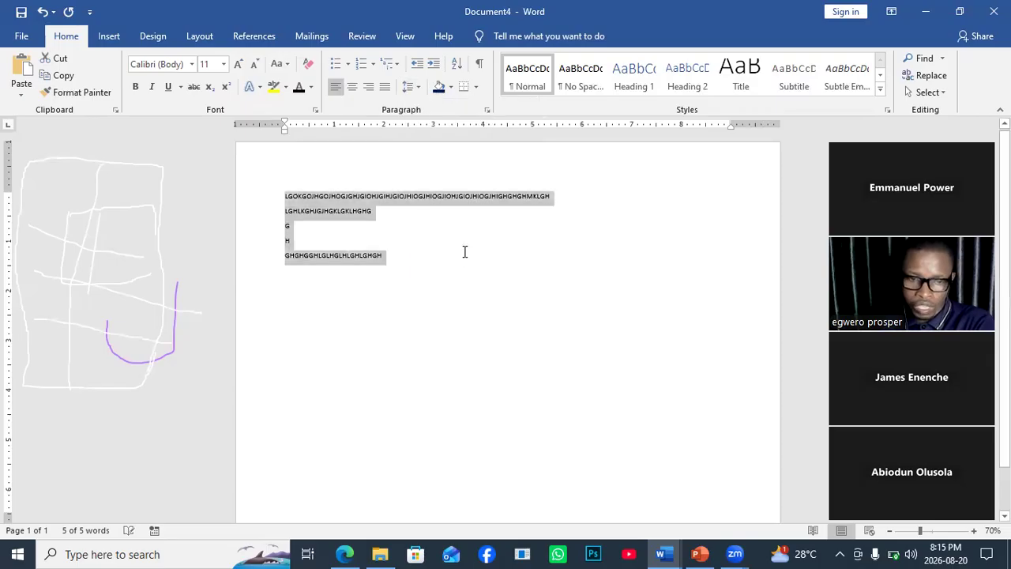
{"action": "left_click", "coordinate": [412, 87]}
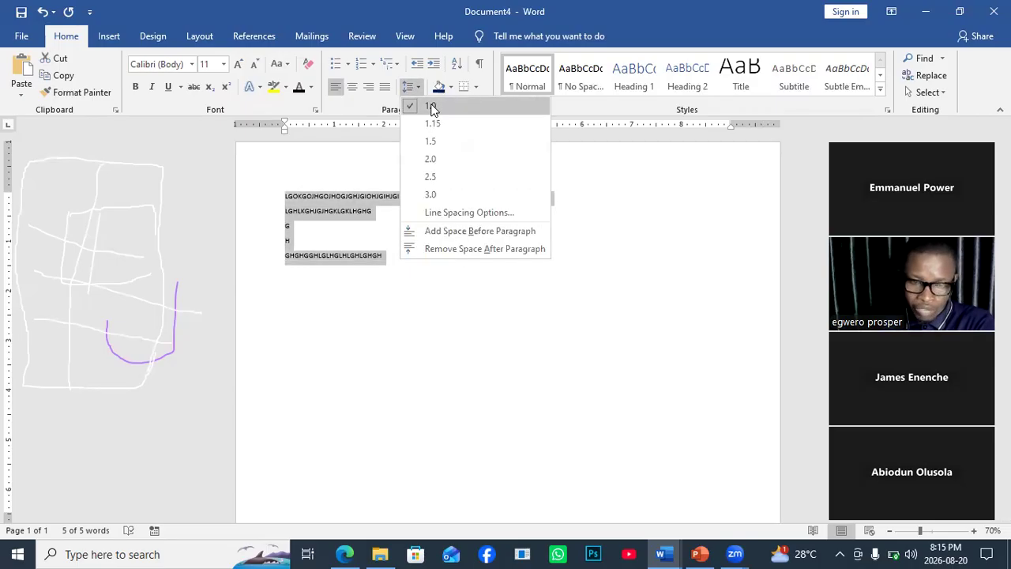
{"action": "left_click", "coordinate": [448, 249]}
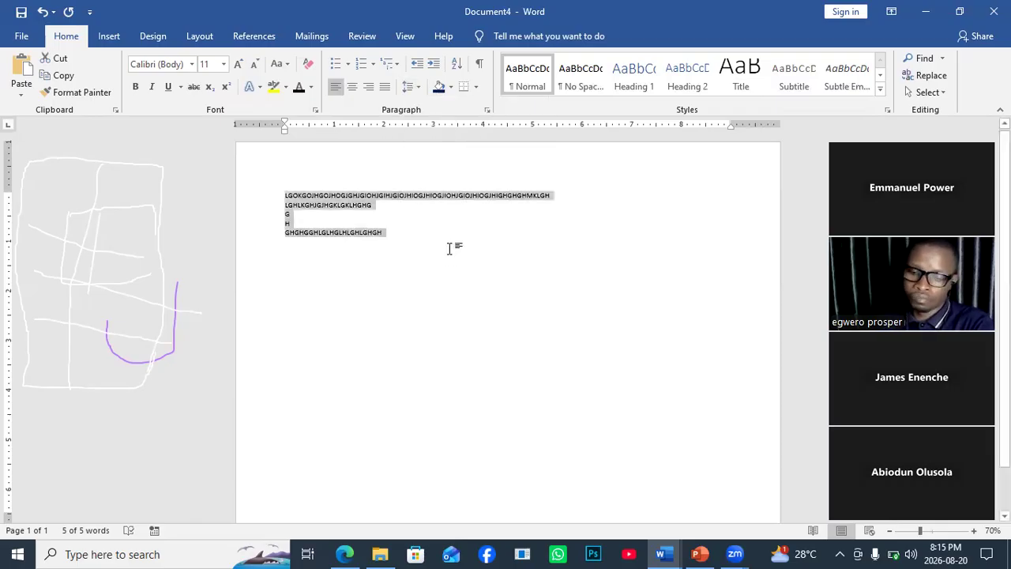